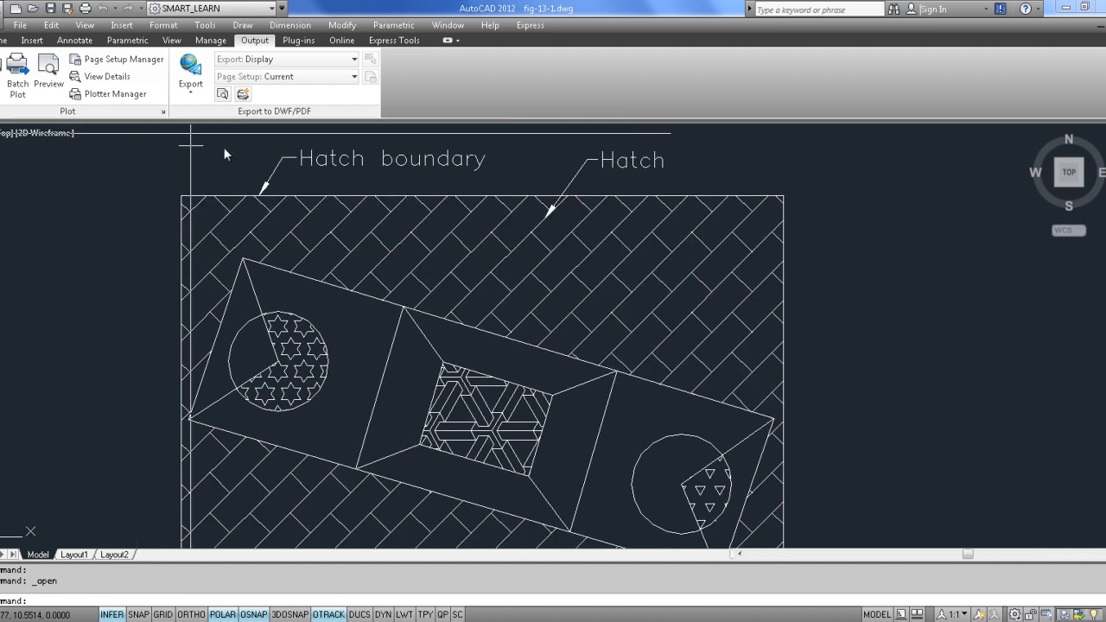
- Switch to fig-13-2.dwg and examine its grid of sample hatch patterns
{"action": "left_click", "coordinate": [458, 25]}
{"action": "left_click", "coordinate": [484, 189]}
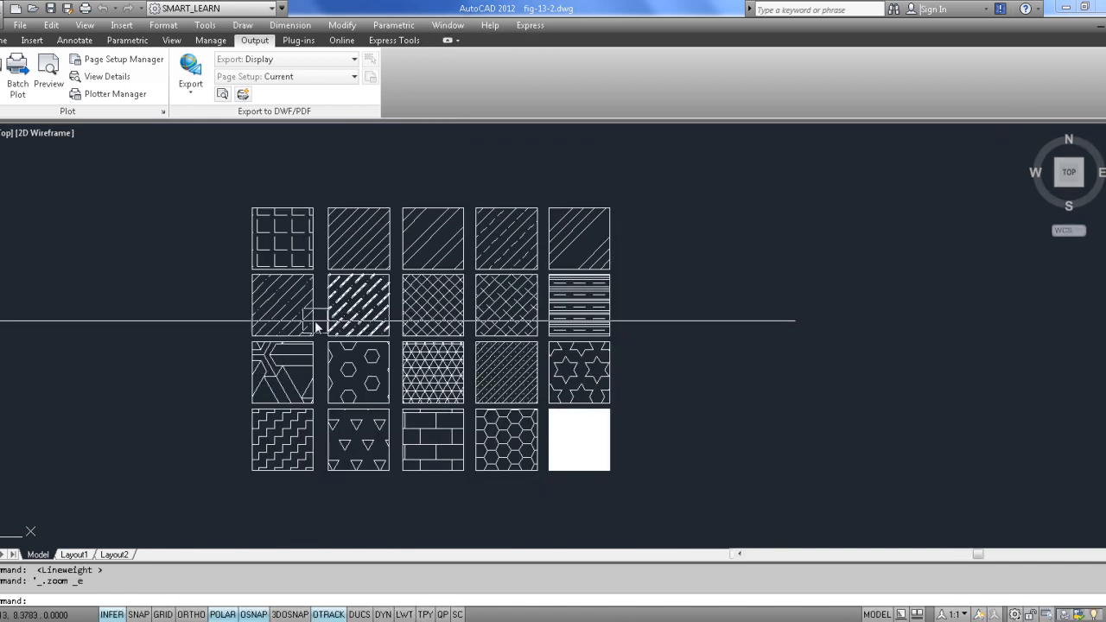
{"action": "scroll", "coordinate": [301, 308], "scroll_direction": "up", "scroll_amount": 2}
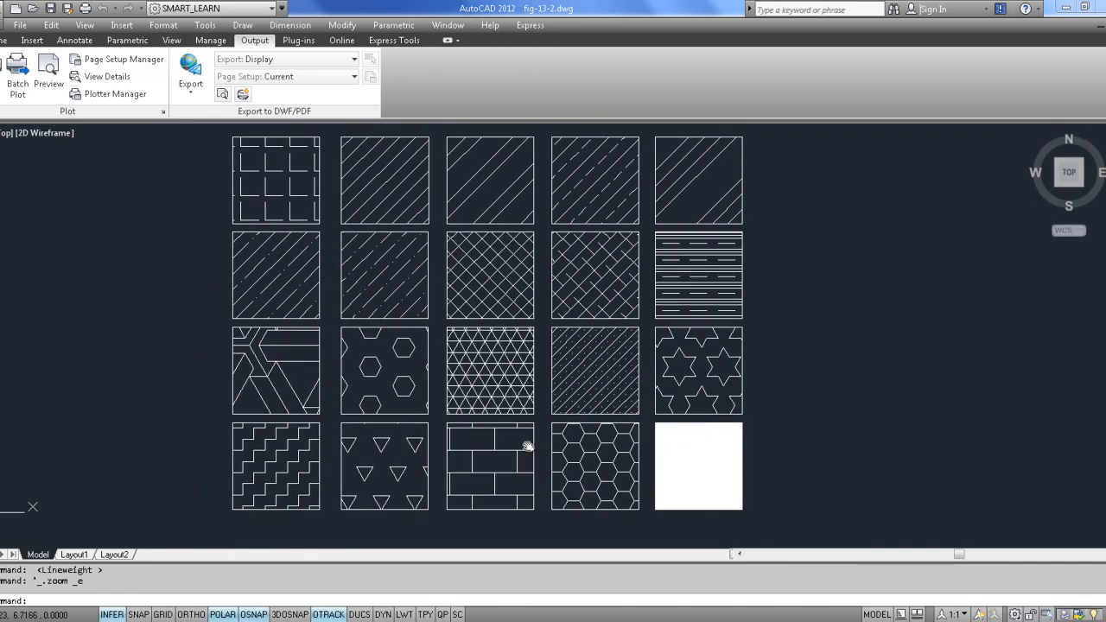
{"action": "scroll", "coordinate": [525, 414], "scroll_direction": "down", "scroll_amount": 2}
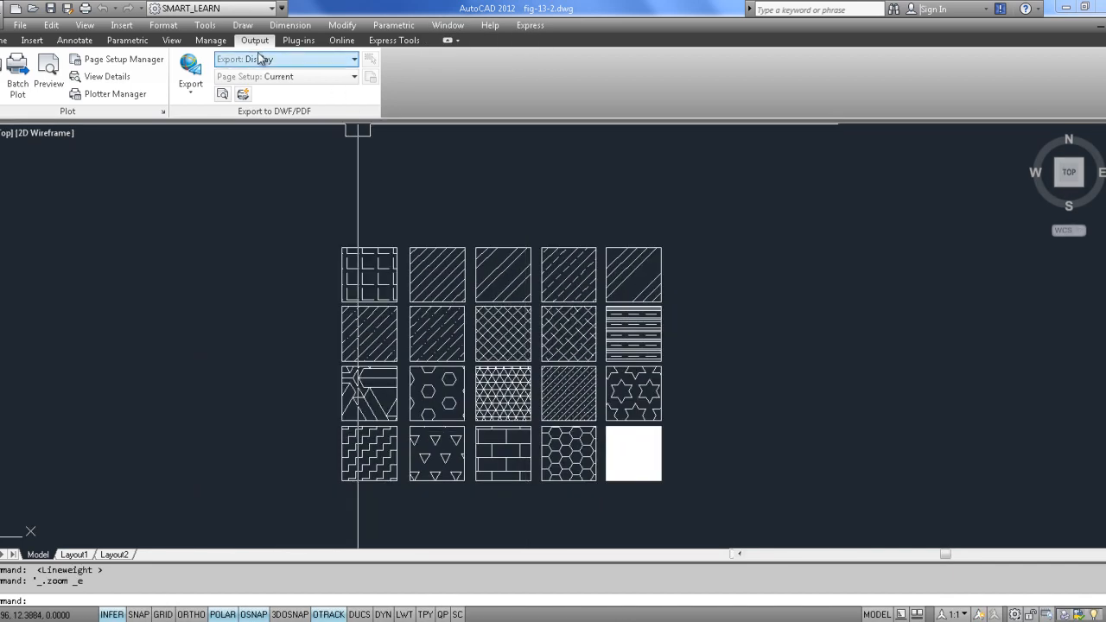
- Return to fig-13-1.dwg and view the whole hatch illustration with its boundary labels
{"action": "left_click", "coordinate": [448, 25]}
{"action": "left_click", "coordinate": [480, 175]}
{"action": "scroll", "coordinate": [507, 316], "scroll_direction": "down", "scroll_amount": 3}
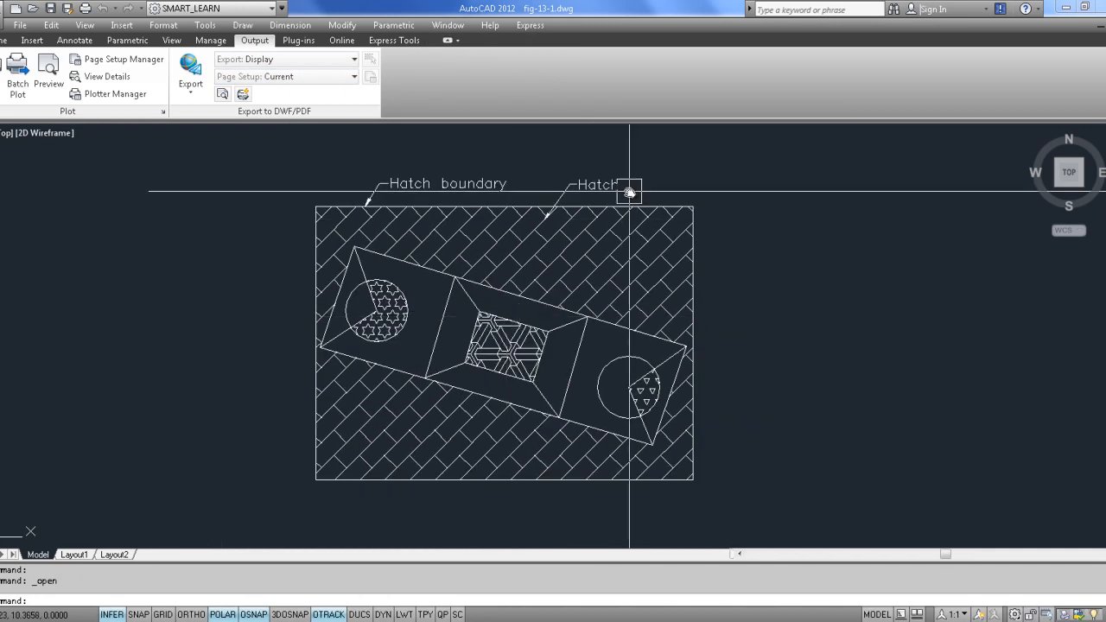
- Switch to the Adobe Reader slides and read on to page 4 about hatching with the Hatch dialog box
{"action": "key", "text": "alt+Tab"}
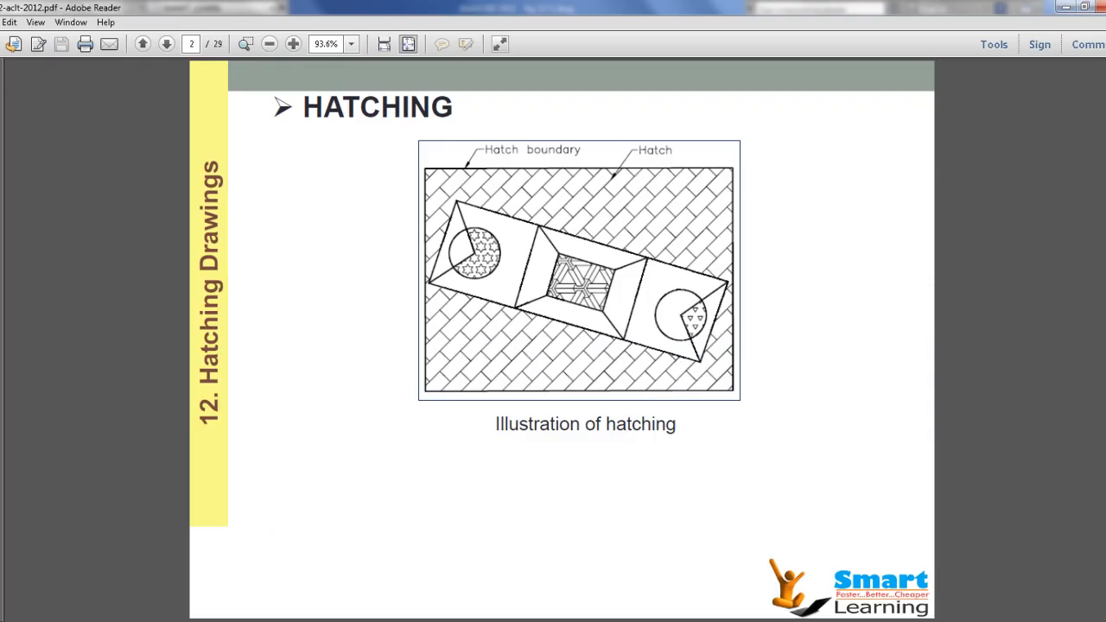
{"action": "scroll", "coordinate": [711, 397], "scroll_direction": "down", "scroll_amount": 1}
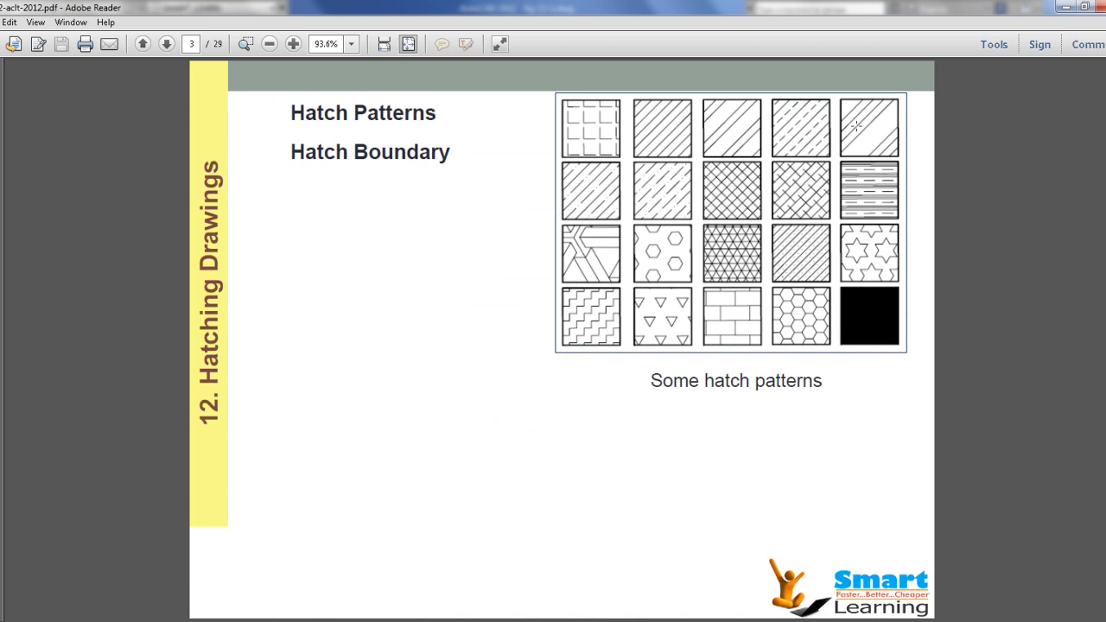
{"action": "scroll", "coordinate": [479, 424], "scroll_direction": "down", "scroll_amount": 1}
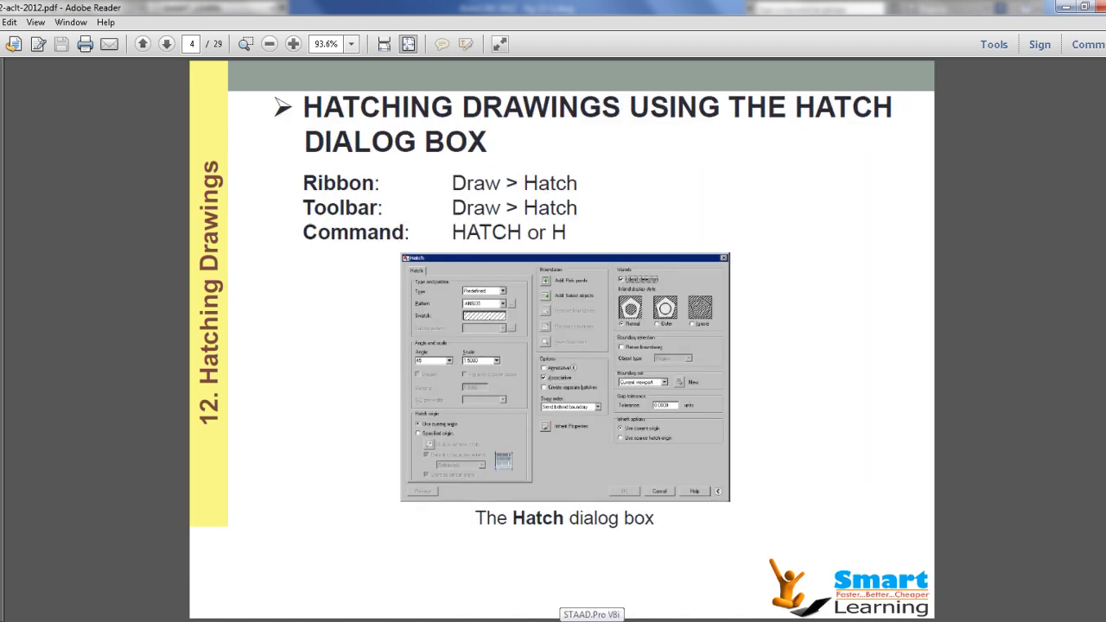
- Switch back to fig-13-1.dwg in AutoCAD and start a hatch with the STARS pattern
{"action": "mouse_move", "coordinate": [379, 619]}
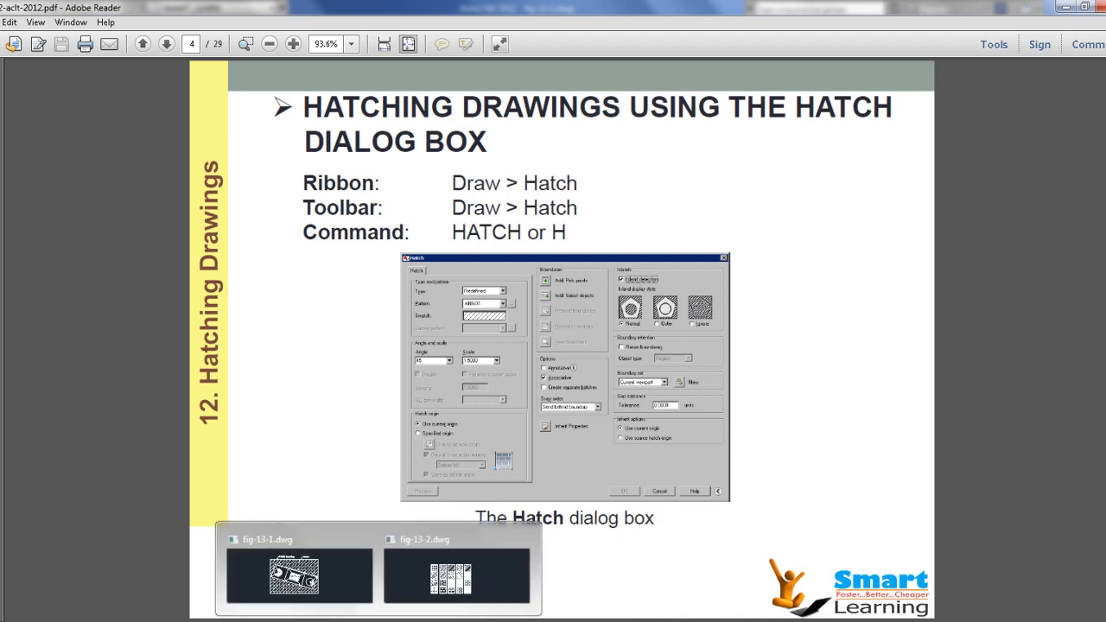
{"action": "left_click", "coordinate": [331, 558]}
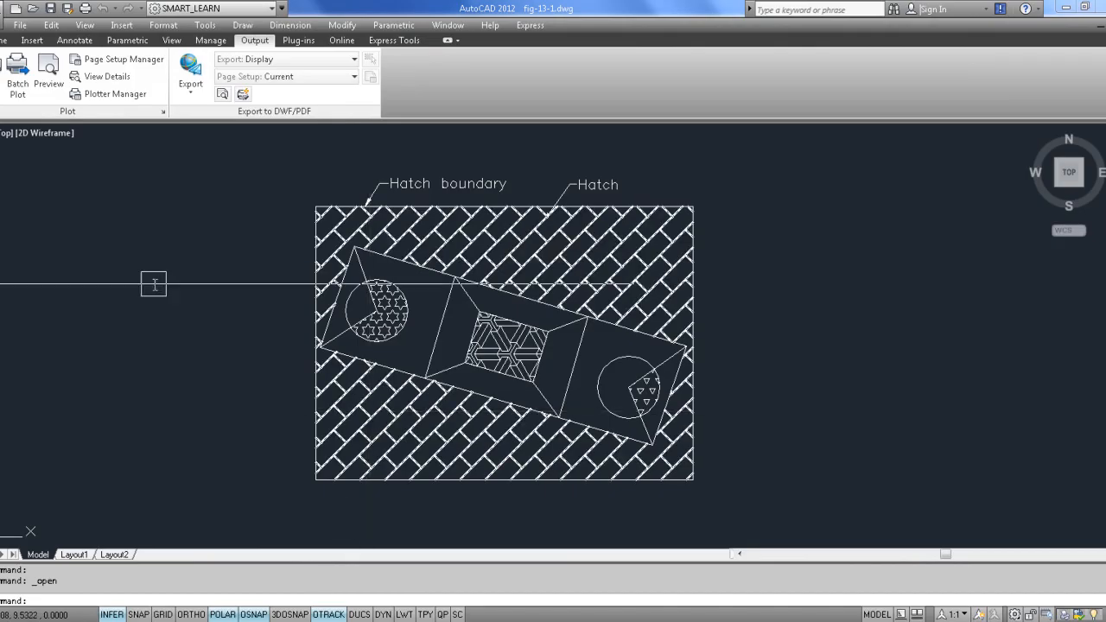
{"action": "left_click", "coordinate": [3, 41]}
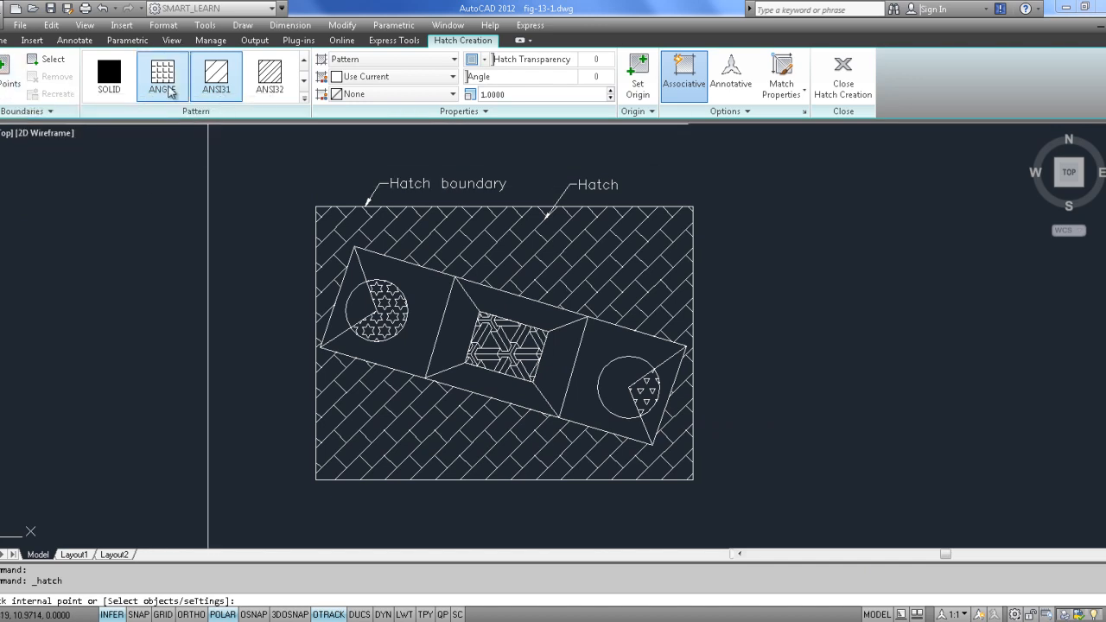
{"action": "left_click", "coordinate": [155, 88]}
{"action": "left_click", "coordinate": [109, 76]}
{"action": "left_click", "coordinate": [270, 76]}
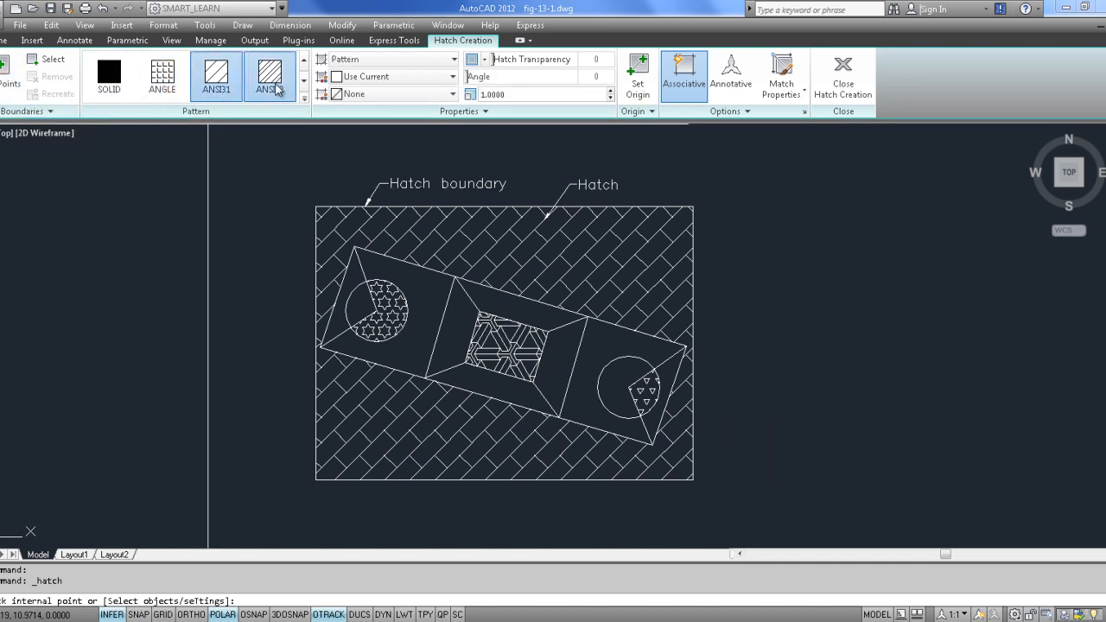
{"action": "left_click", "coordinate": [304, 101]}
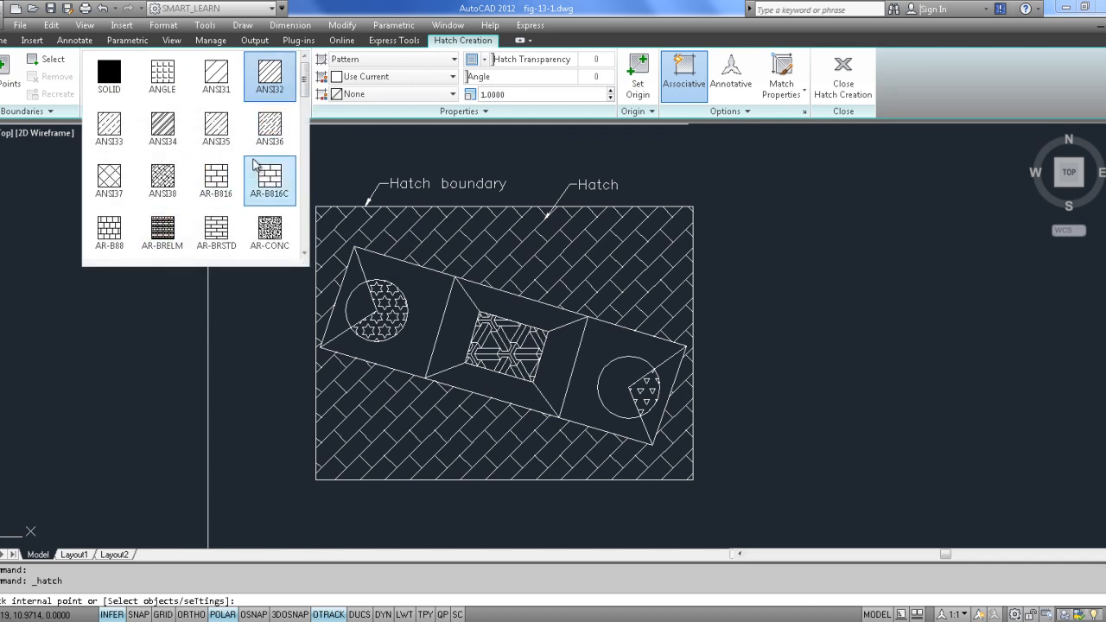
{"action": "scroll", "coordinate": [257, 165], "scroll_direction": "down", "scroll_amount": 4}
{"action": "scroll", "coordinate": [259, 173], "scroll_direction": "down", "scroll_amount": 8}
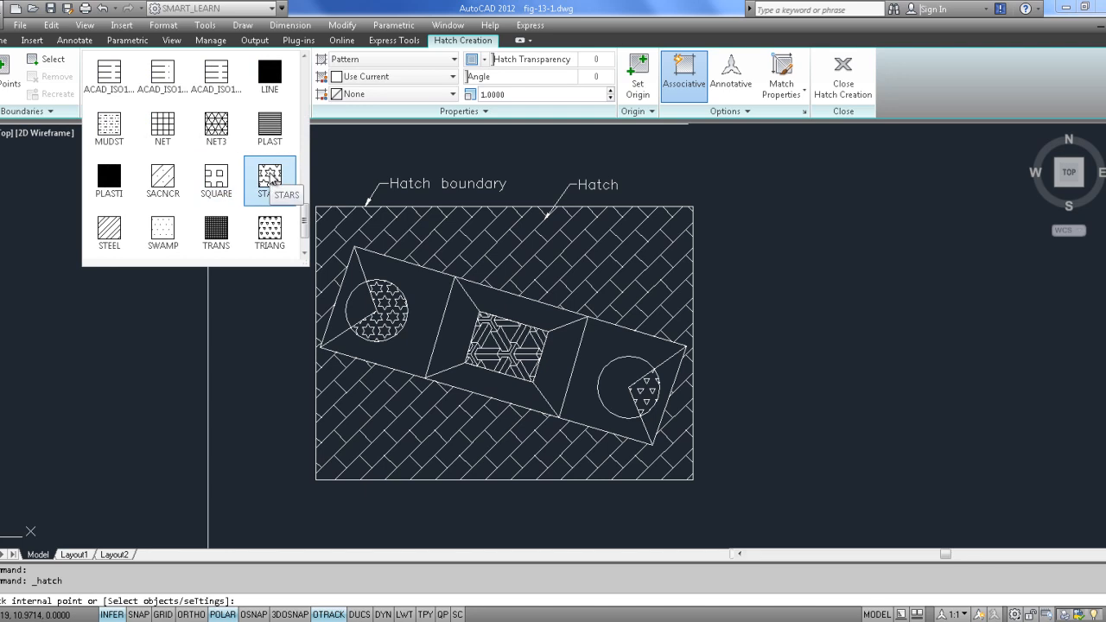
{"action": "left_click", "coordinate": [269, 177]}
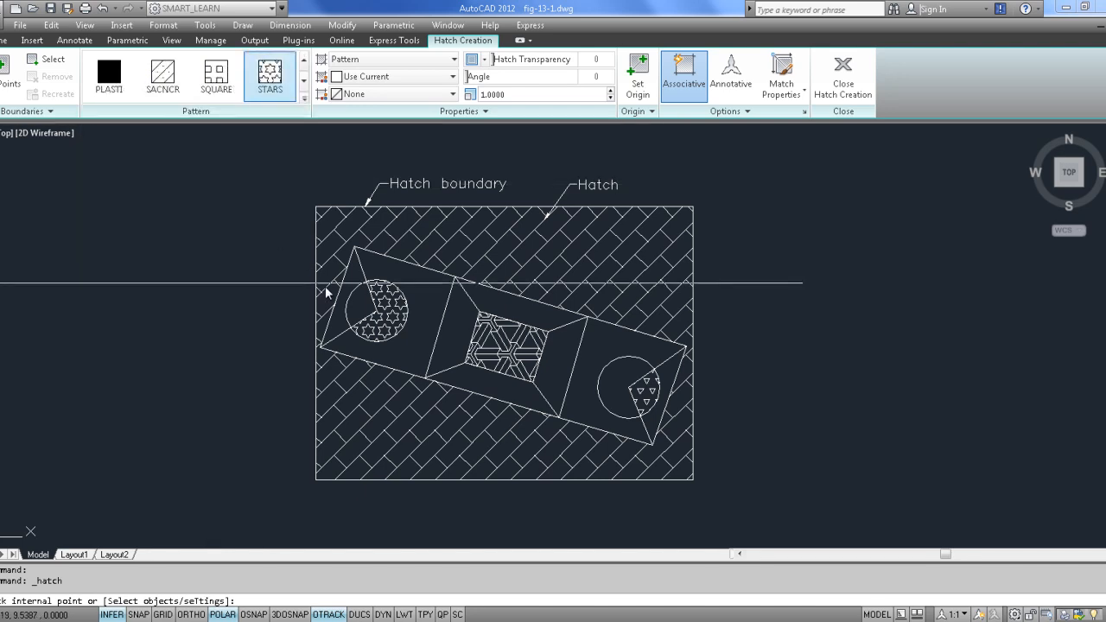
- Set the hatch scale to 0.25 and apply the star pattern to the trapezoid left of the central patterned panel
{"action": "scroll", "coordinate": [439, 356], "scroll_direction": "up", "scroll_amount": 5}
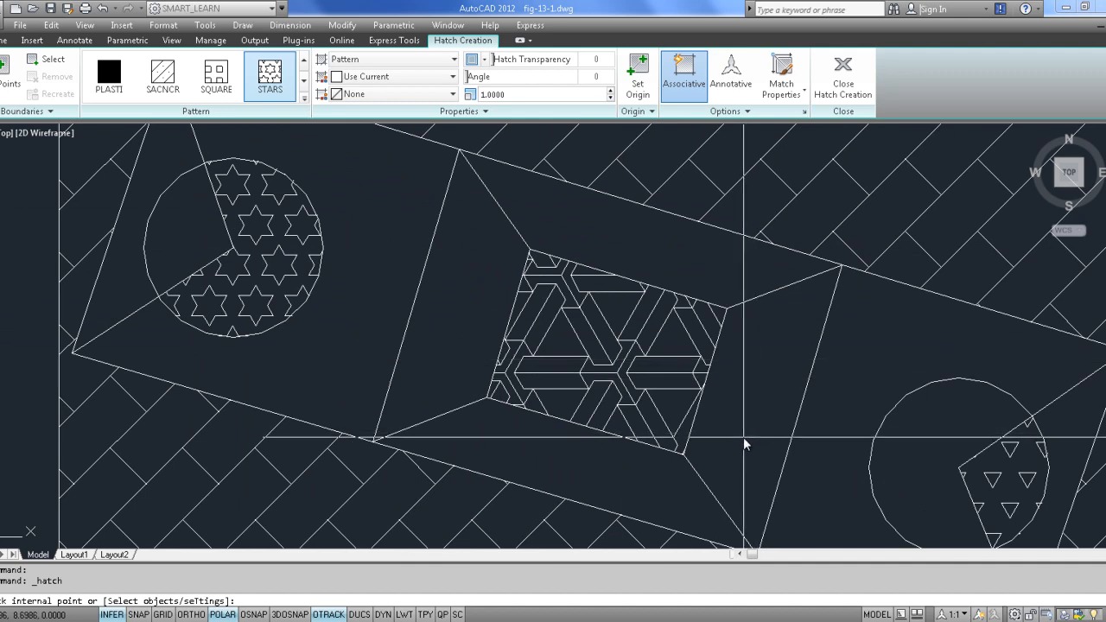
{"action": "scroll", "coordinate": [427, 320], "scroll_direction": "down", "scroll_amount": 5}
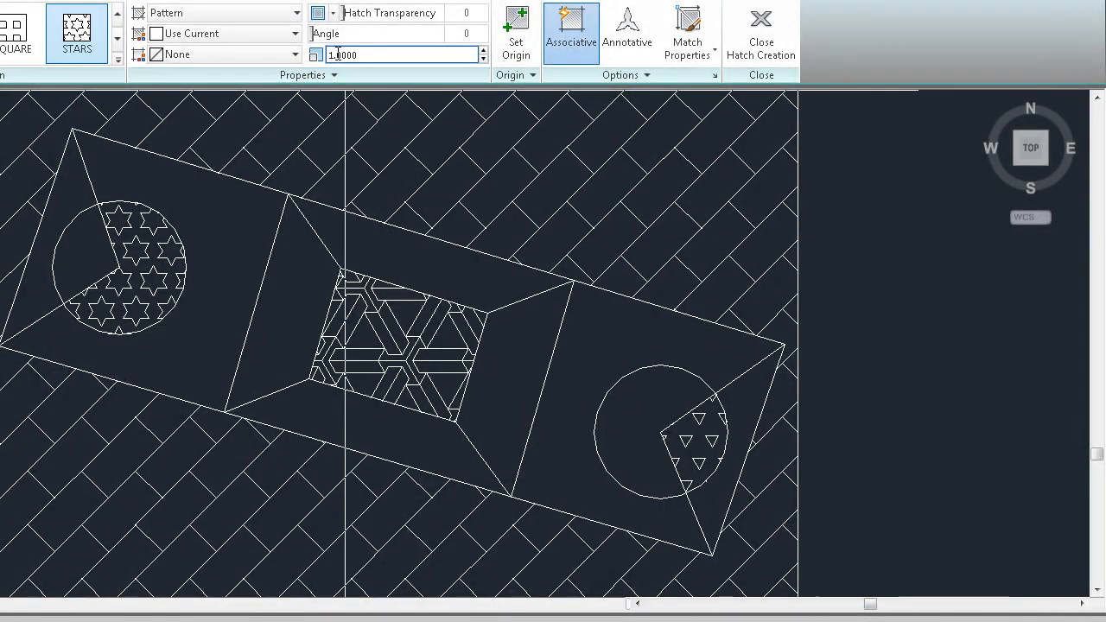
{"action": "left_click", "coordinate": [369, 55]}
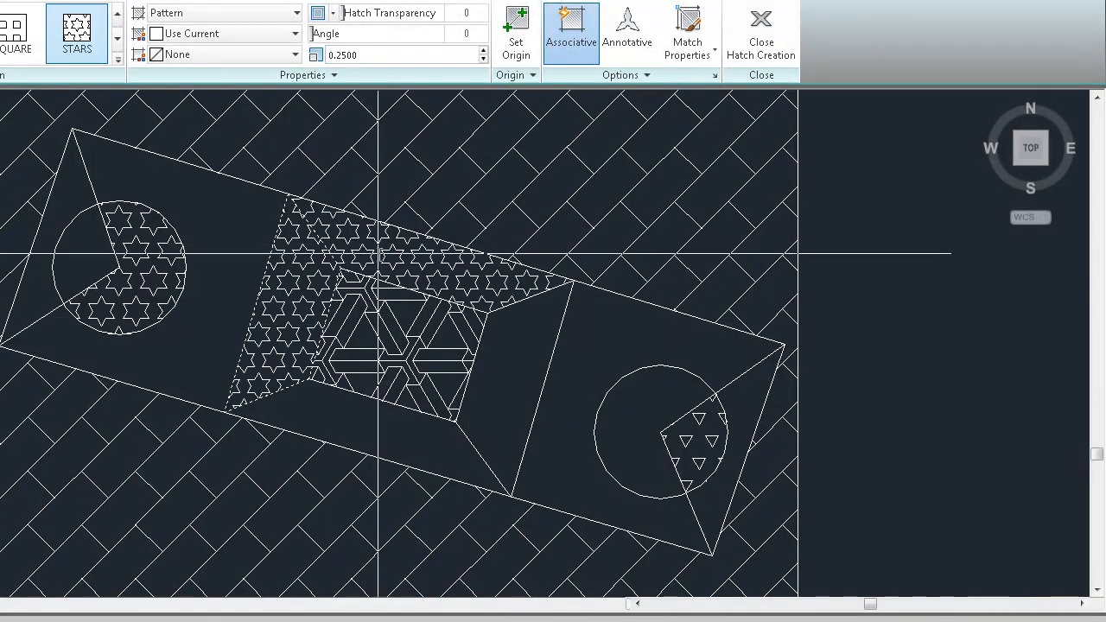
- Set the star hatch scale to 0.5, add the trapezoid above the central panel, and finish the hatch
{"action": "left_click", "coordinate": [366, 56]}
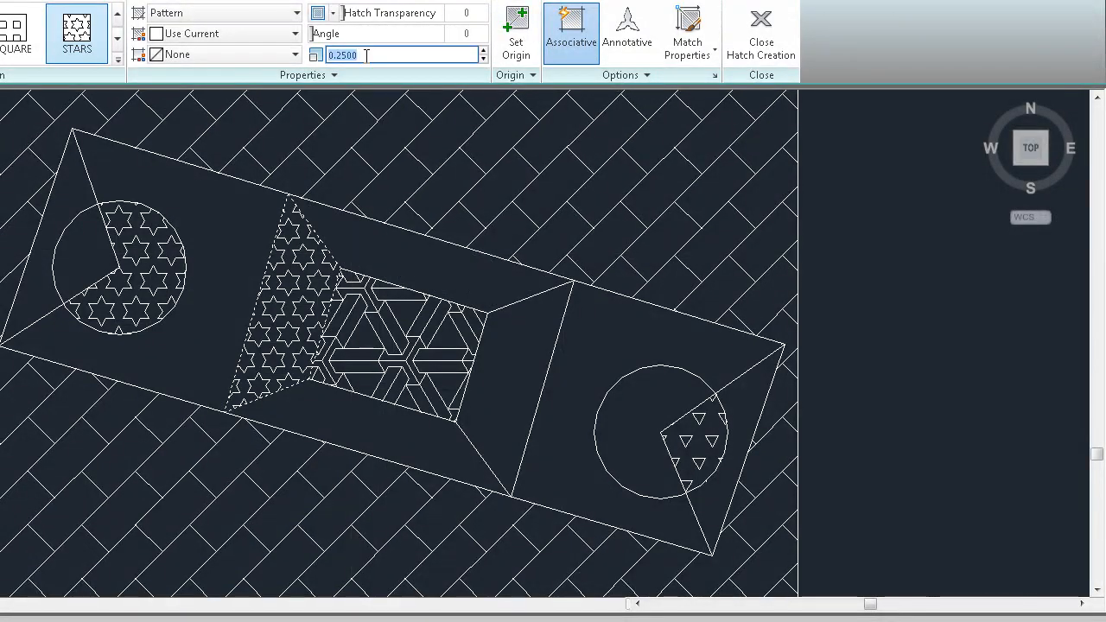
{"action": "type", "text": ".5"}
{"action": "key", "text": "Return"}
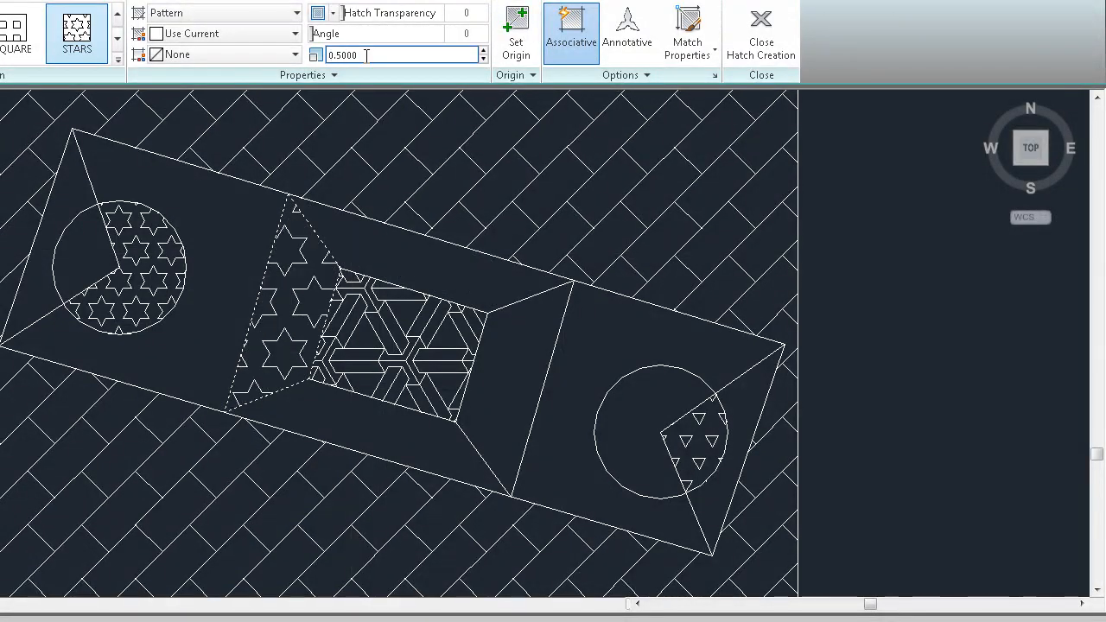
{"action": "left_click", "coordinate": [349, 227]}
{"action": "key", "text": "Return"}
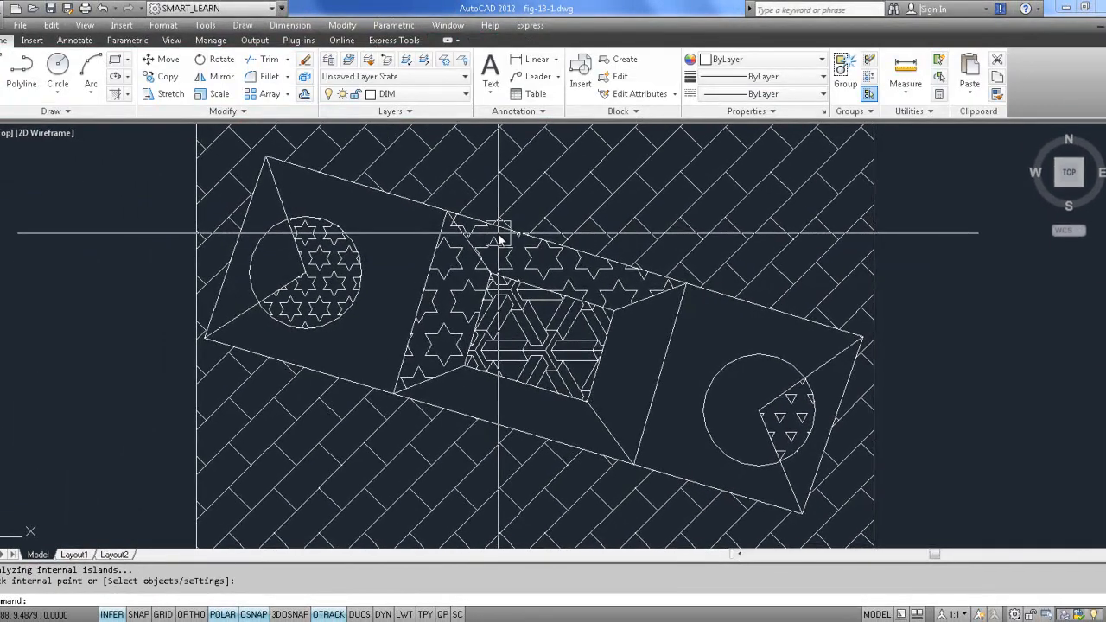
- Hatch the trapezoid below the central panel with the STARS pattern at scale 0.1
{"action": "left_click", "coordinate": [121, 94]}
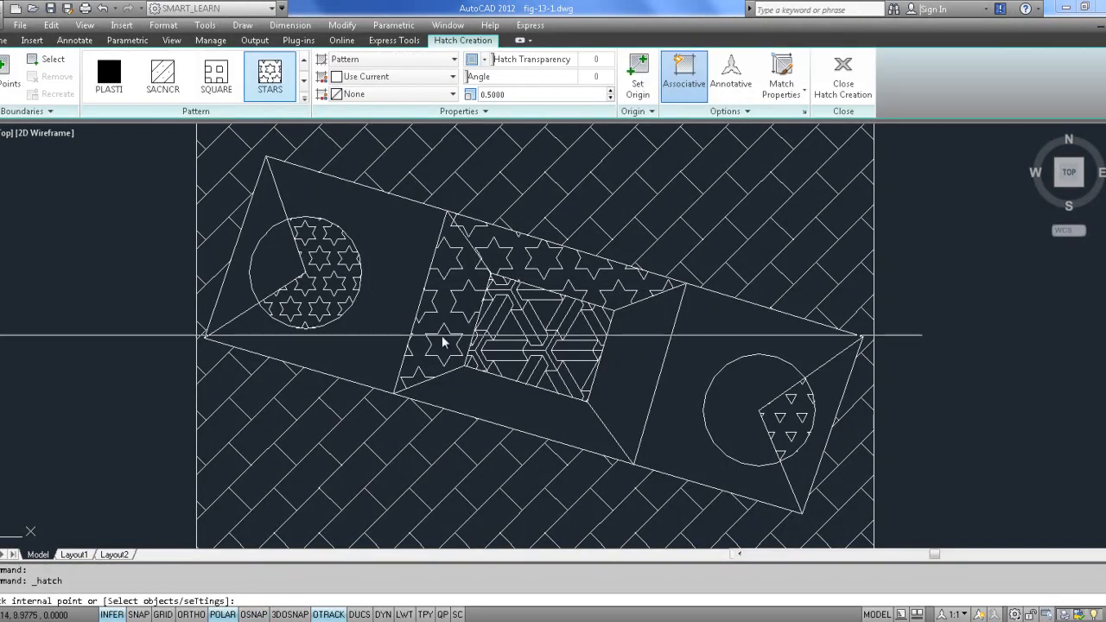
{"action": "left_click", "coordinate": [487, 401]}
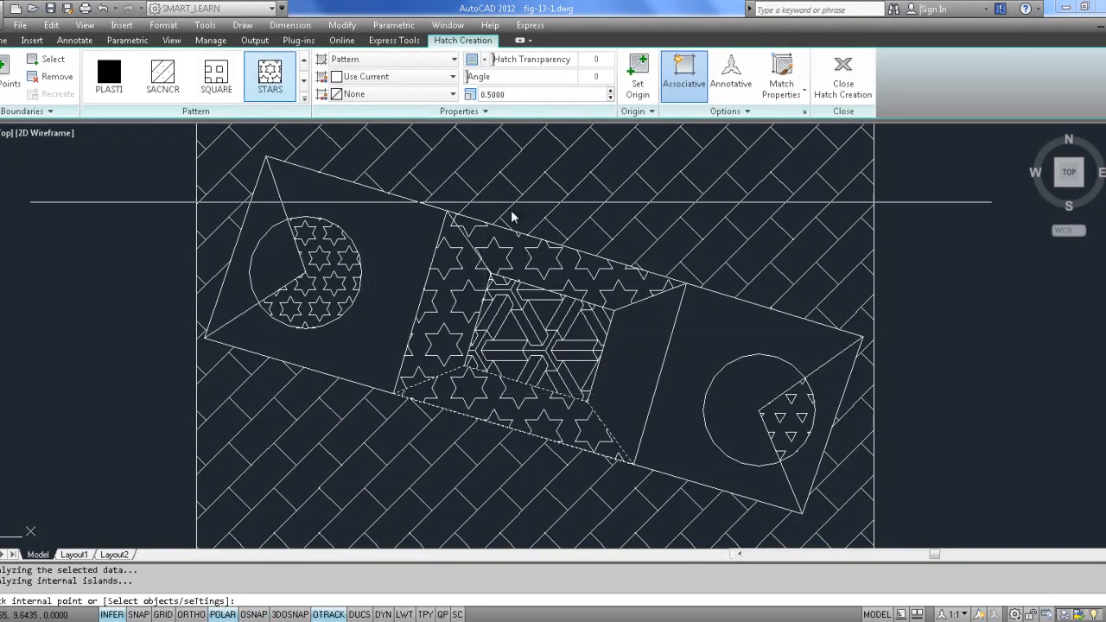
{"action": "left_click", "coordinate": [510, 95]}
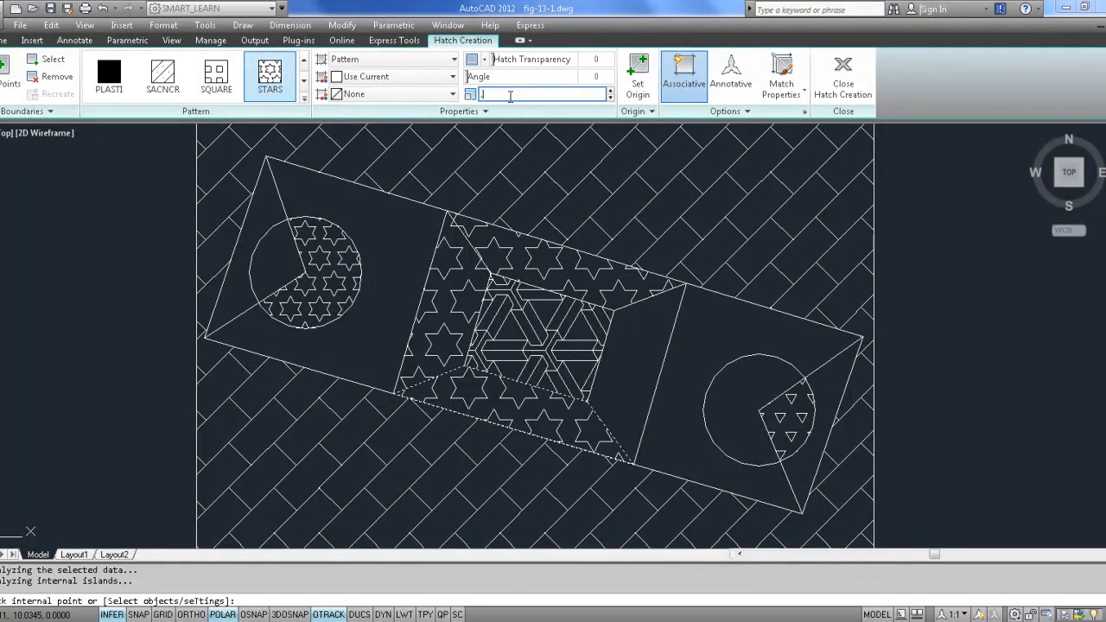
{"action": "type", "text": ".1"}
{"action": "key", "text": "Return"}
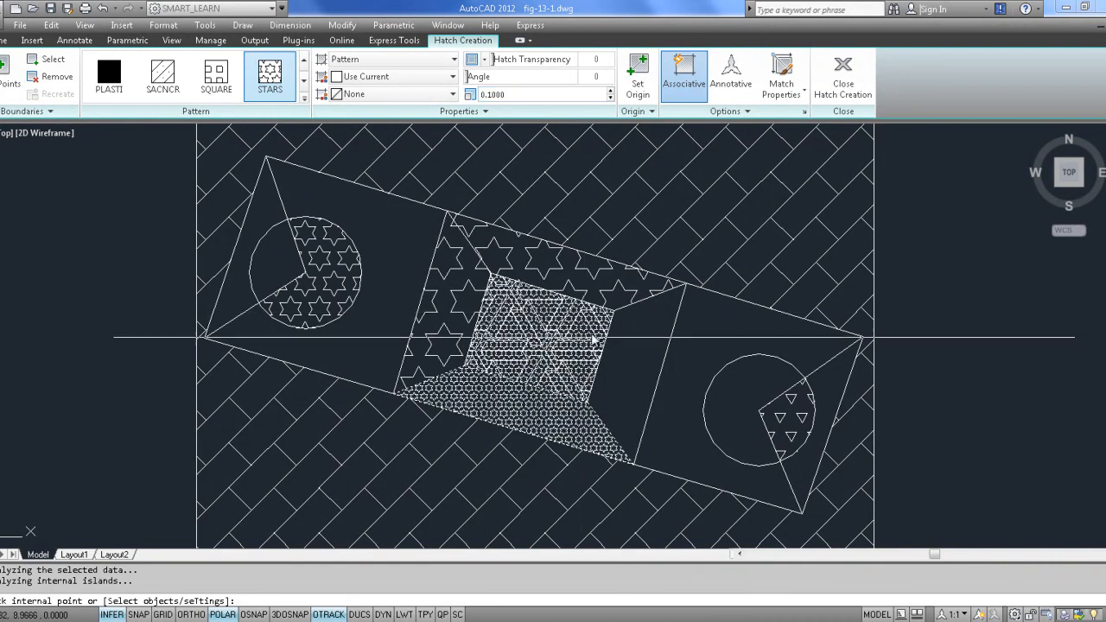
- Extend the fine star hatch to the trapezoid right of the central panel and the areas around both circles, and finish it
{"action": "scroll", "coordinate": [620, 363], "scroll_direction": "up", "scroll_amount": 3}
{"action": "scroll", "coordinate": [624, 368], "scroll_direction": "down", "scroll_amount": 3}
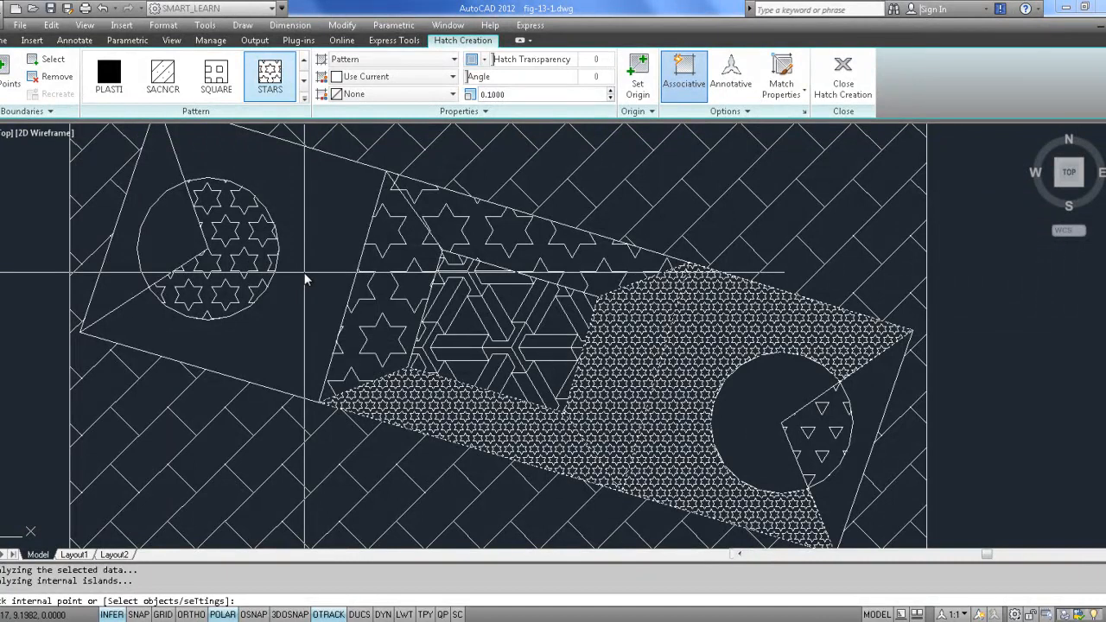
{"action": "scroll", "coordinate": [346, 320], "scroll_direction": "down", "scroll_amount": 3}
{"action": "key", "text": "Return"}
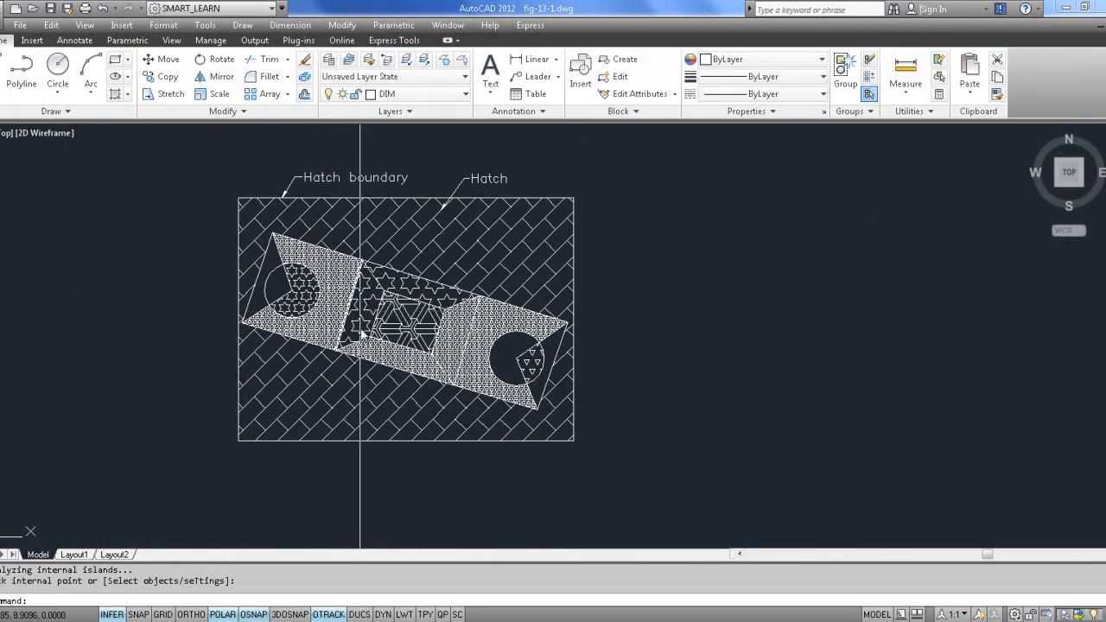
- Undo all the star hatches added around the central panel
{"action": "scroll", "coordinate": [381, 333], "scroll_direction": "up", "scroll_amount": 3}
{"action": "key", "text": "ctrl+z"}
{"action": "key", "text": "ctrl+z"}
{"action": "key", "text": "ctrl+z"}
{"action": "key", "text": "ctrl+z"}
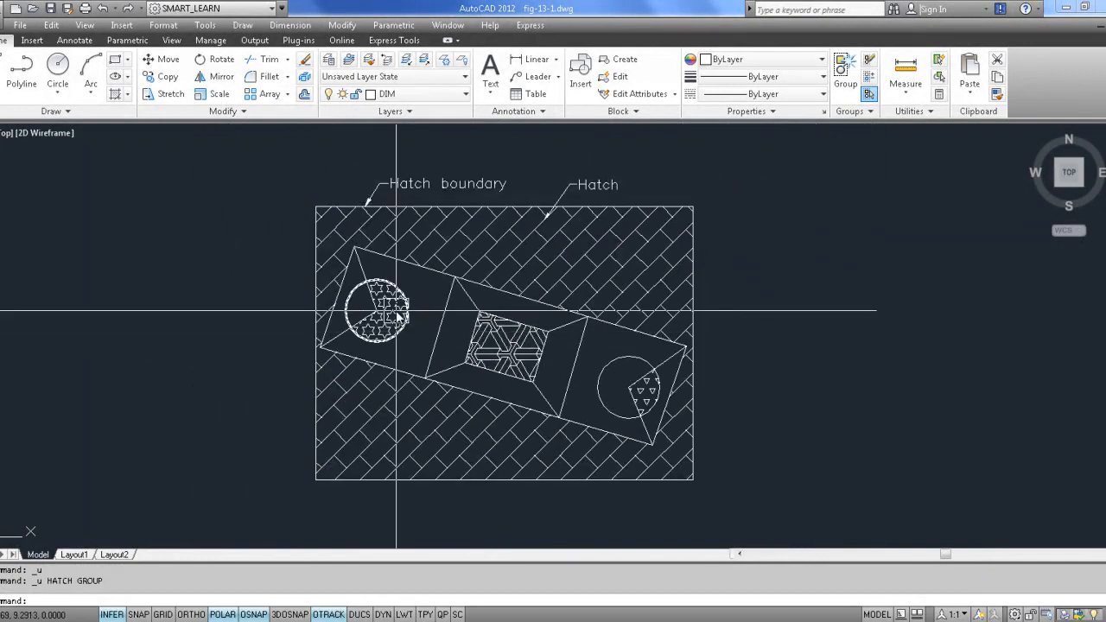
- Close the fig-13-1.dwg and fig-13-2.dwg drawings
{"action": "left_click", "coordinate": [510, 259]}
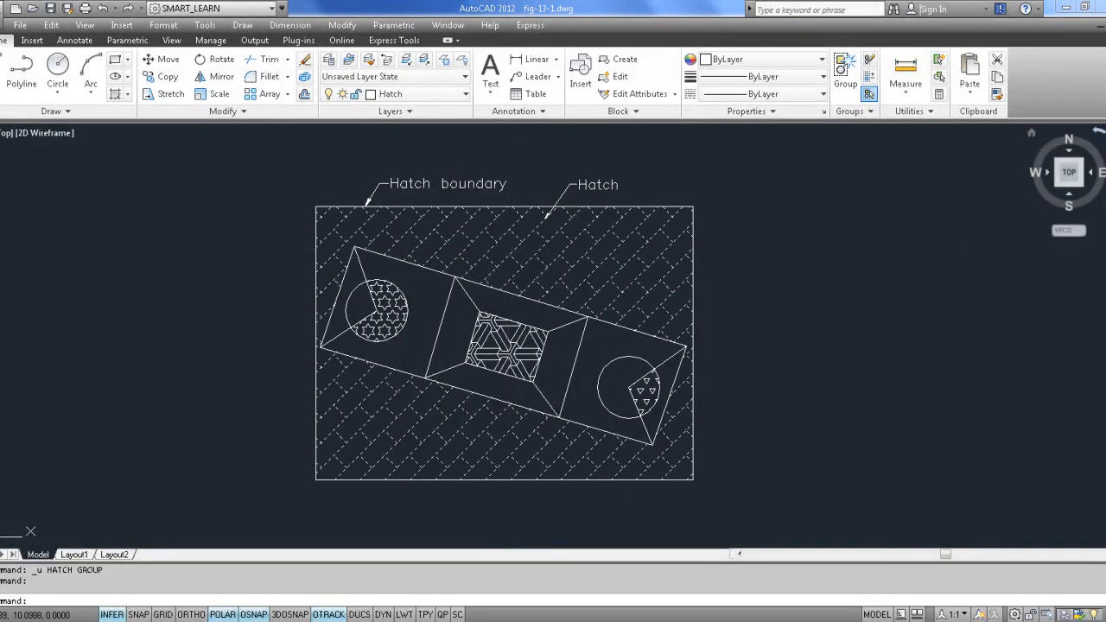
{"action": "left_click", "coordinate": [1105, 25]}
{"action": "left_click", "coordinate": [610, 361]}
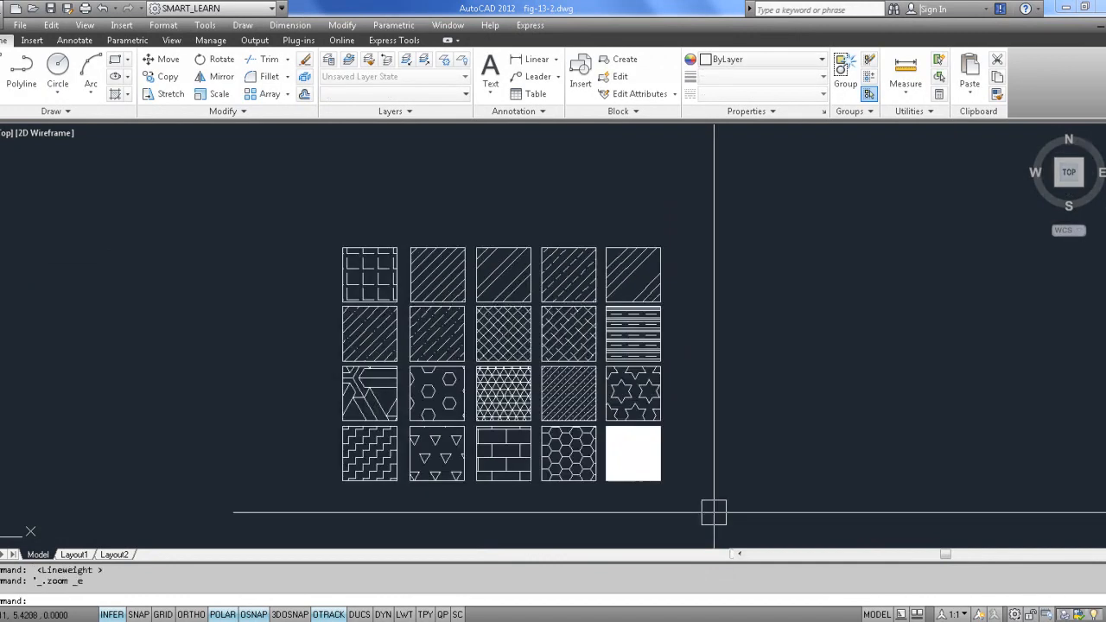
{"action": "left_click", "coordinate": [610, 361]}
- Open the drawings fig-13-6, fig-13-8 and fig-13-9 together from the c13_acadlt_2012_part folder
{"action": "left_click", "coordinate": [33, 9]}
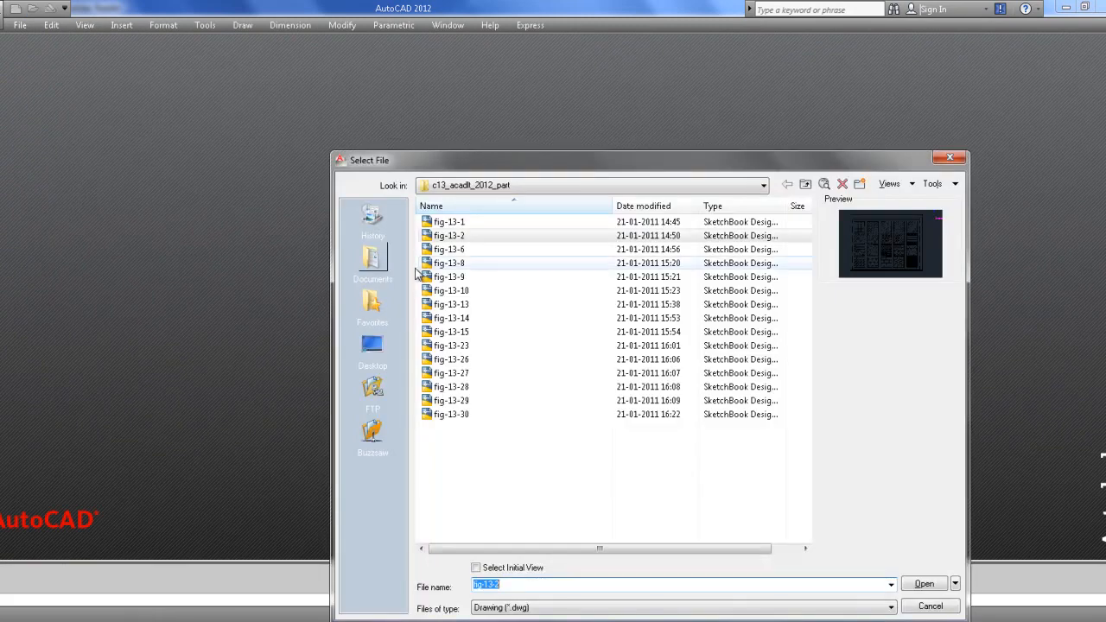
{"action": "left_click", "coordinate": [467, 250]}
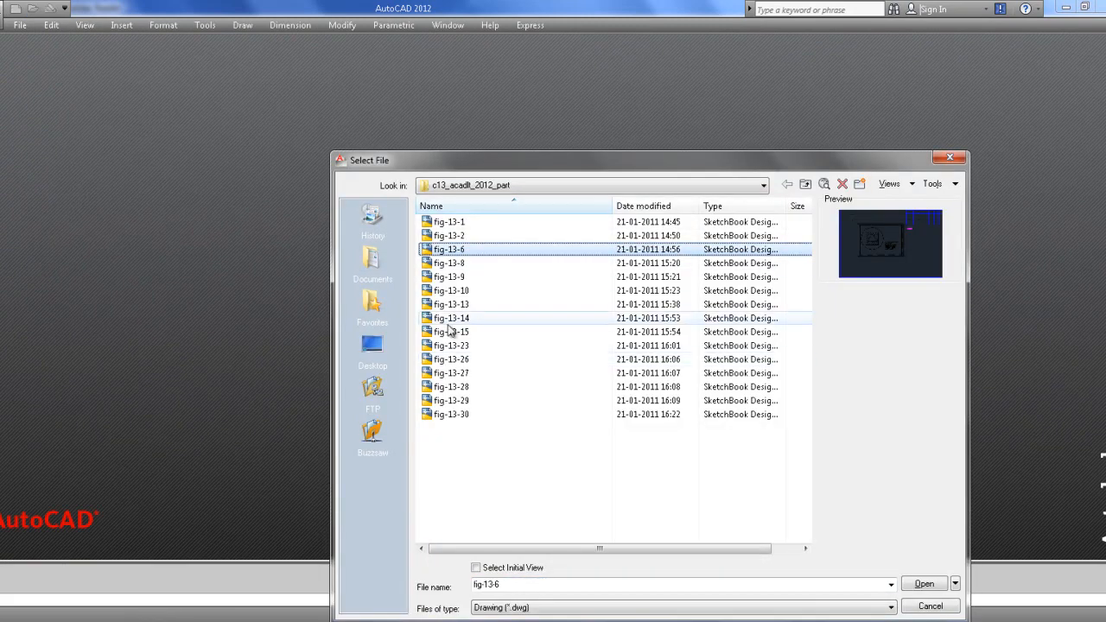
{"action": "left_click", "coordinate": [464, 278]}
{"action": "left_click", "coordinate": [464, 249], "text": "ctrl"}
{"action": "left_click", "coordinate": [464, 263], "text": "ctrl"}
{"action": "left_click", "coordinate": [923, 583]}
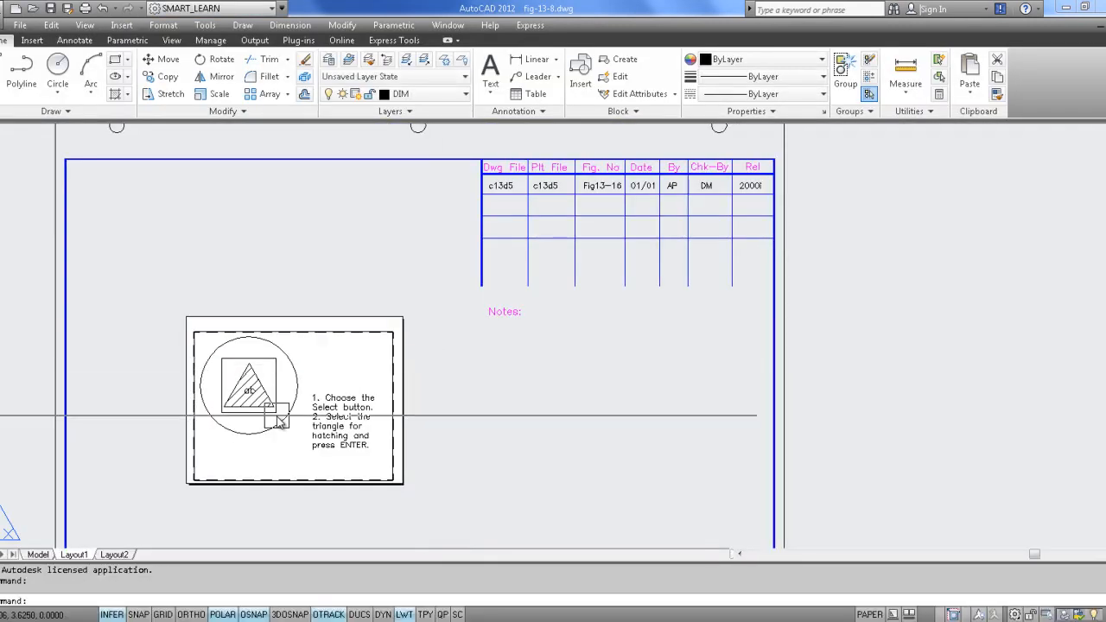
- Show fig-13-8.dwg in model space, fit the triangle figure to the view, and turn off lineweight display
{"action": "left_click", "coordinate": [38, 554]}
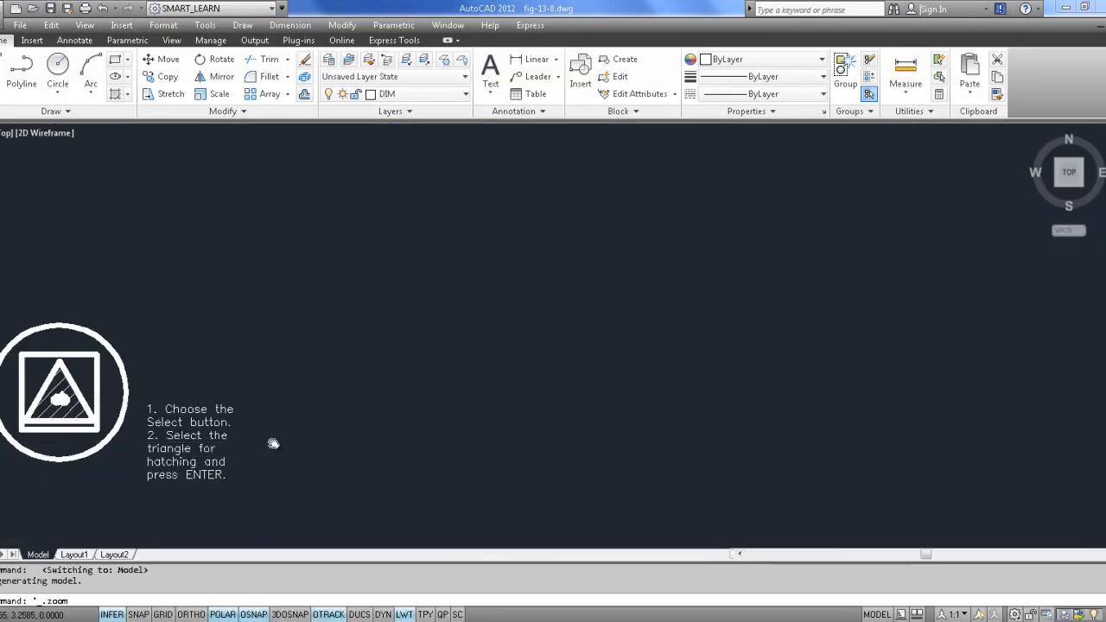
{"action": "middle_click", "coordinate": [271, 445]}
{"action": "middle_click", "coordinate": [272, 444]}
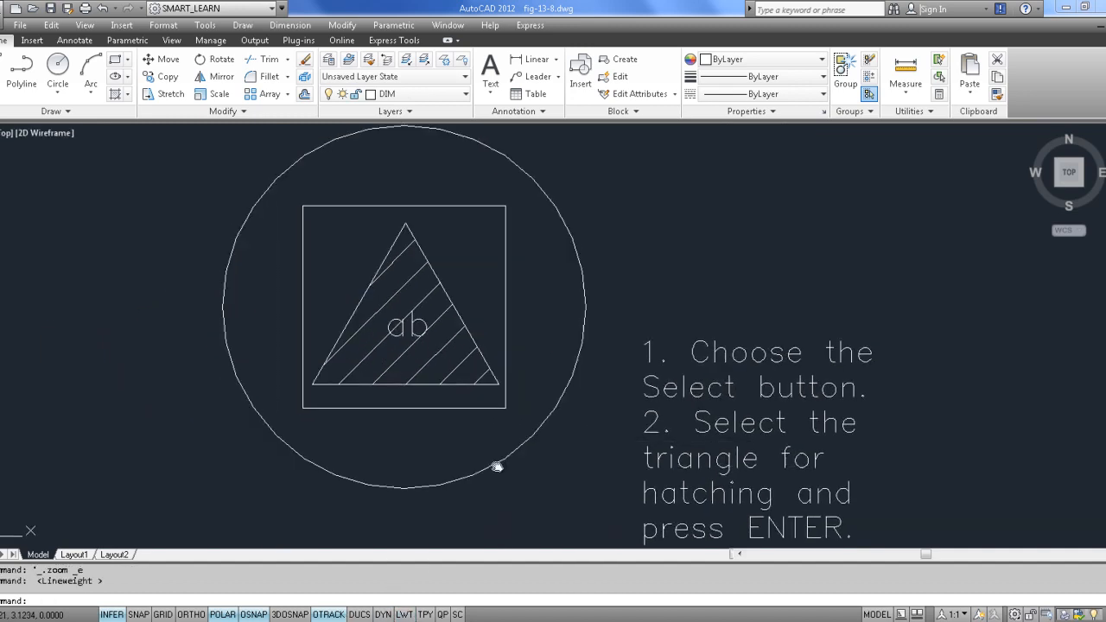
{"action": "middle_click_drag", "start_coordinate": [493, 462], "coordinate": [469, 424]}
{"action": "scroll", "coordinate": [472, 424], "scroll_direction": "down", "scroll_amount": 2}
- Show fig-13-6.dwg in model space, turn off lineweight display, and fit the circle, square and triangle figure in view
{"action": "left_click", "coordinate": [456, 25]}
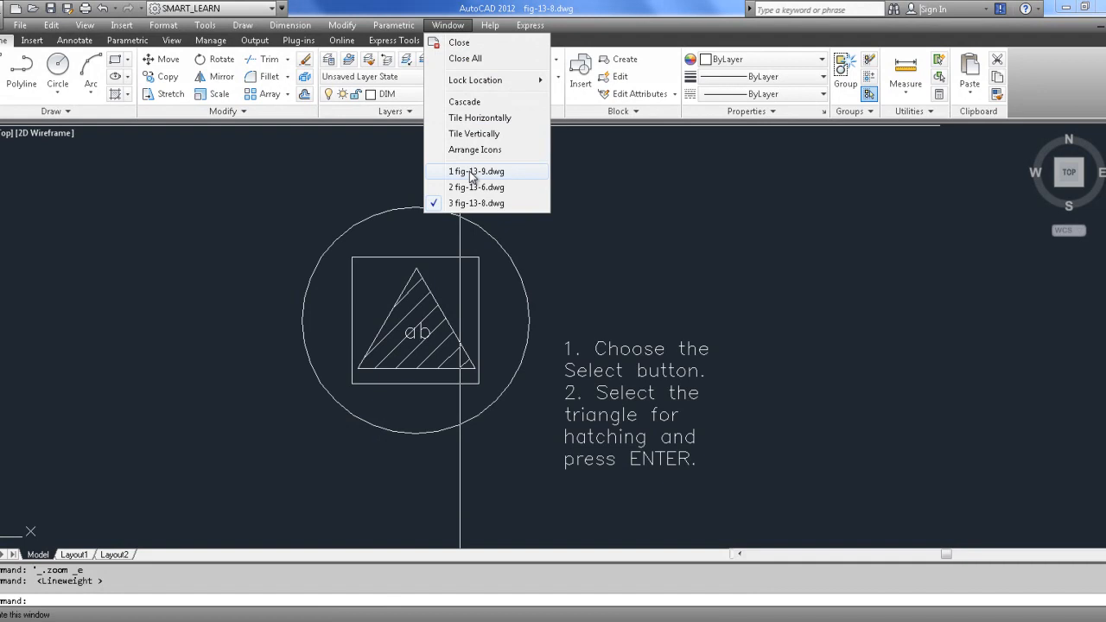
{"action": "left_click", "coordinate": [477, 187]}
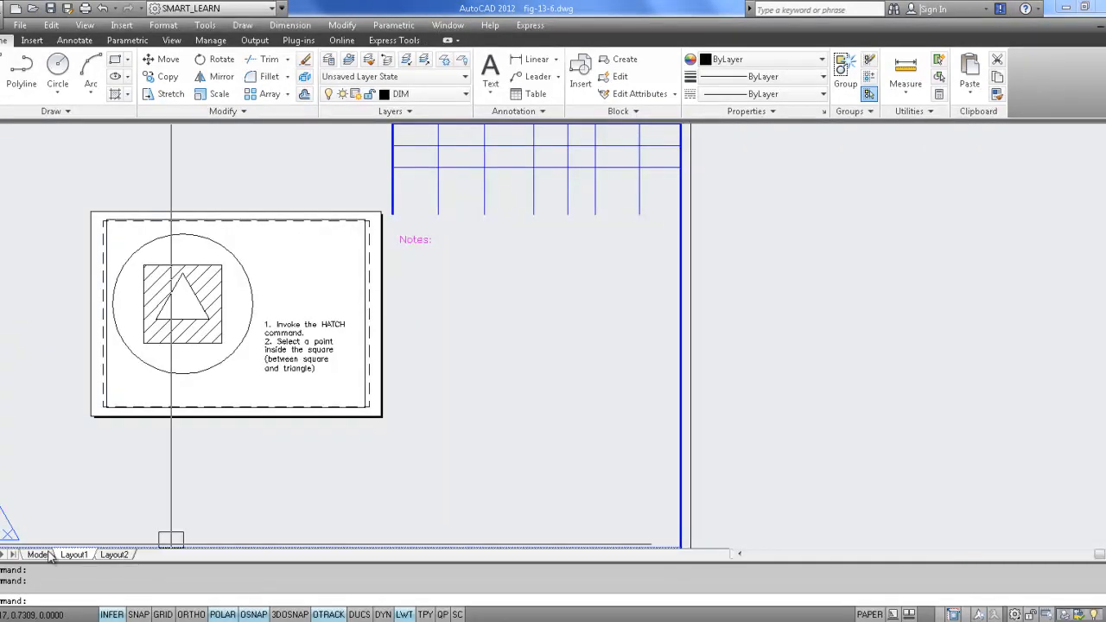
{"action": "left_click", "coordinate": [38, 555]}
{"action": "left_click", "coordinate": [403, 614]}
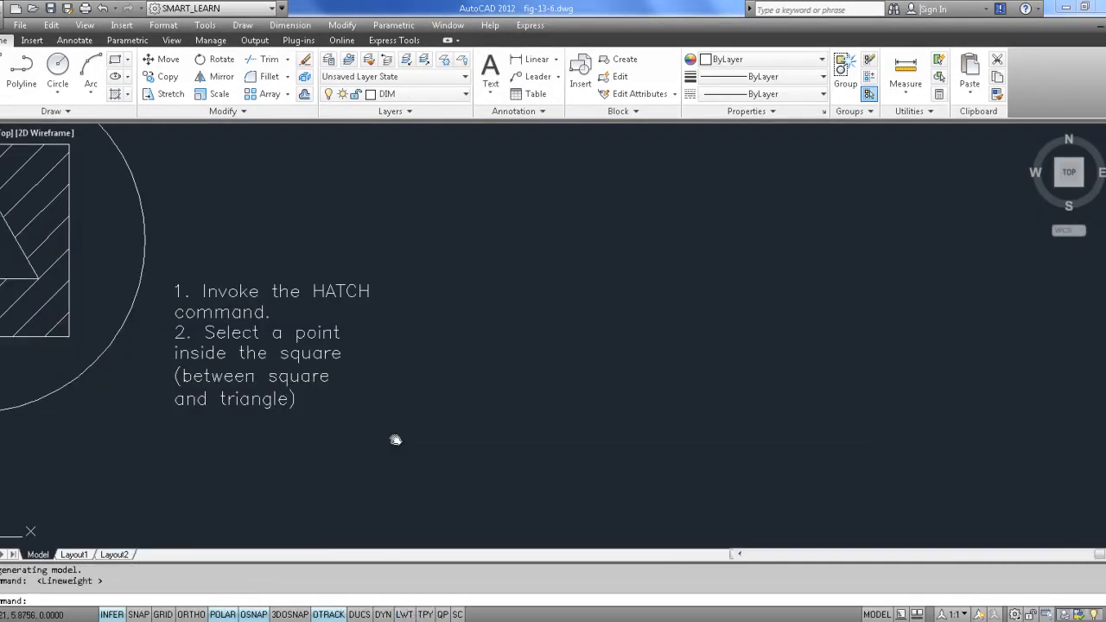
{"action": "scroll", "coordinate": [395, 440], "scroll_direction": "down", "scroll_amount": 4}
{"action": "scroll", "coordinate": [715, 401], "scroll_direction": "up", "scroll_amount": 2}
{"action": "middle_click_drag", "start_coordinate": [716, 400], "coordinate": [755, 435]}
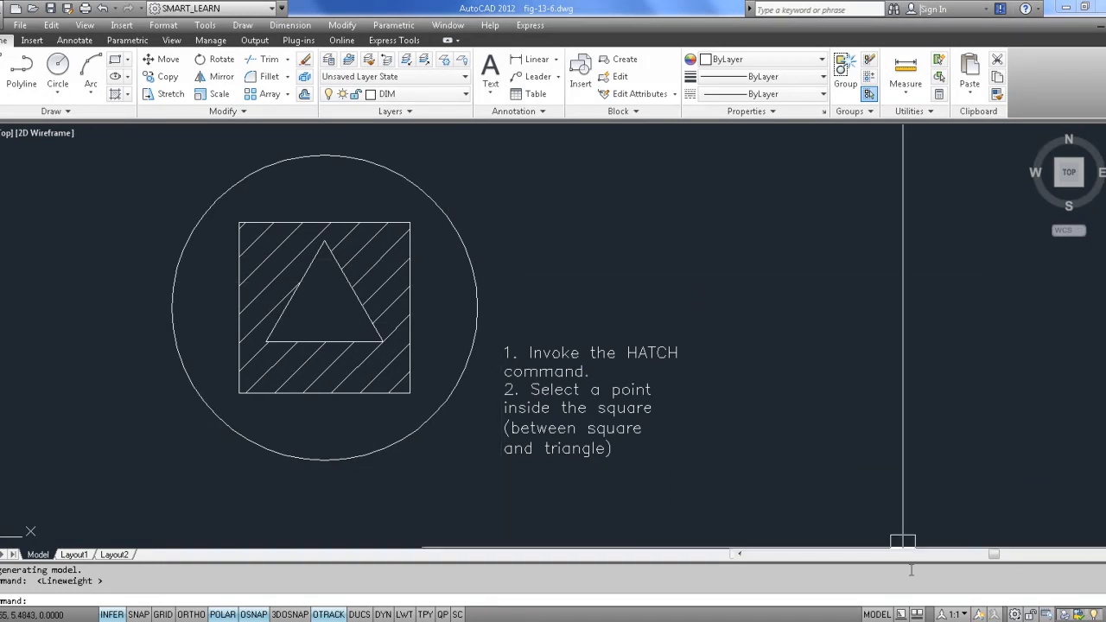
- Switch to Adobe Reader and review the hatching lesson's pages on Example 1, the Hatch dialog box options, and angle and scale
{"action": "key", "text": "alt+Tab"}
{"action": "scroll", "coordinate": [757, 442], "scroll_direction": "down", "scroll_amount": 3}
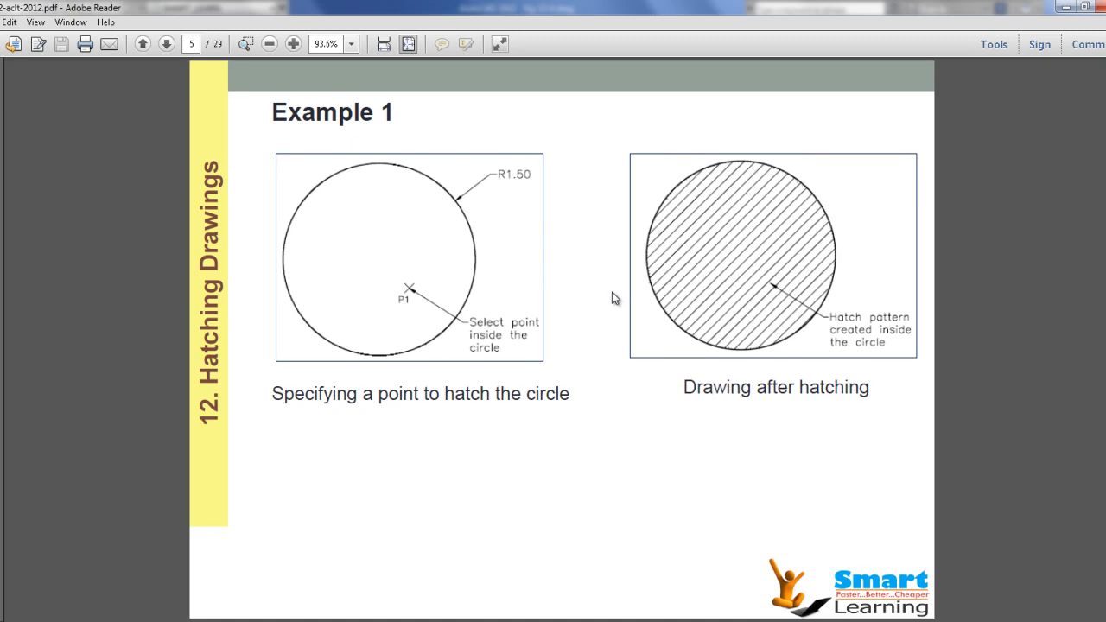
{"action": "scroll", "coordinate": [612, 293], "scroll_direction": "down", "scroll_amount": 1}
{"action": "scroll", "coordinate": [612, 292], "scroll_direction": "up", "scroll_amount": 1}
{"action": "scroll", "coordinate": [523, 282], "scroll_direction": "down", "scroll_amount": 1}
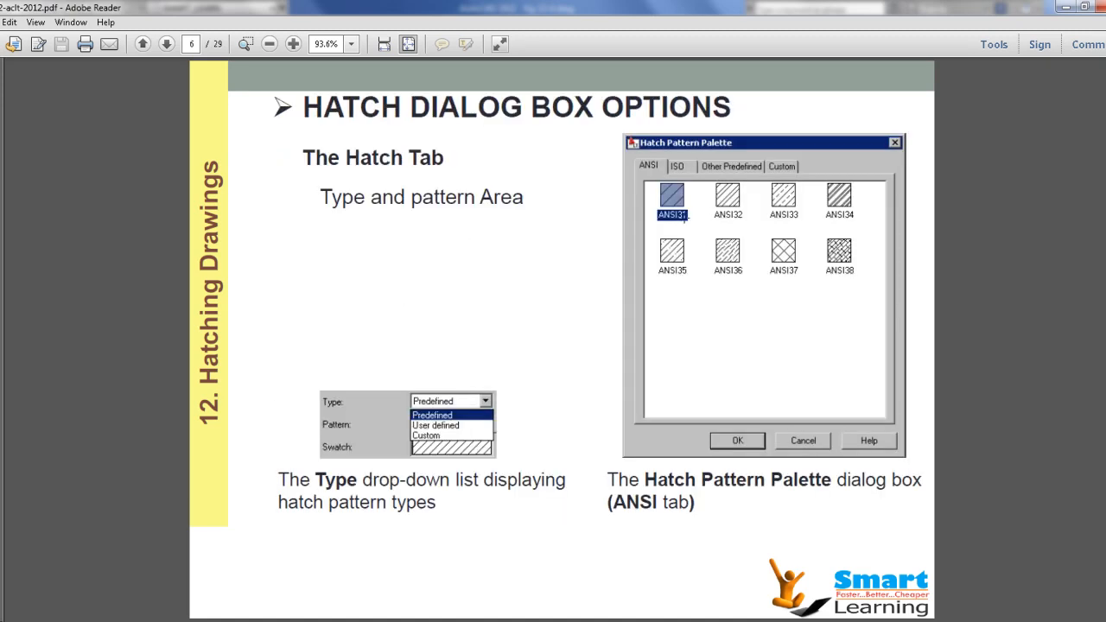
{"action": "scroll", "coordinate": [489, 221], "scroll_direction": "down", "scroll_amount": 1}
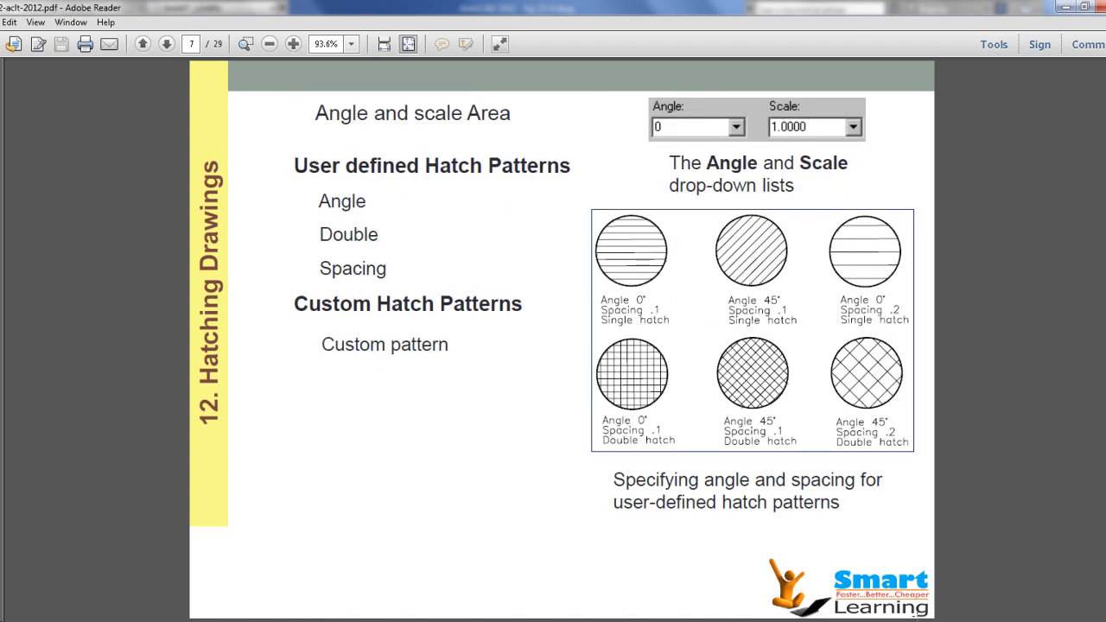
- Switch back to fig-13-6.dwg in AutoCAD and erase the existing hatch between the square and the triangle
{"action": "left_click", "coordinate": [380, 621]}
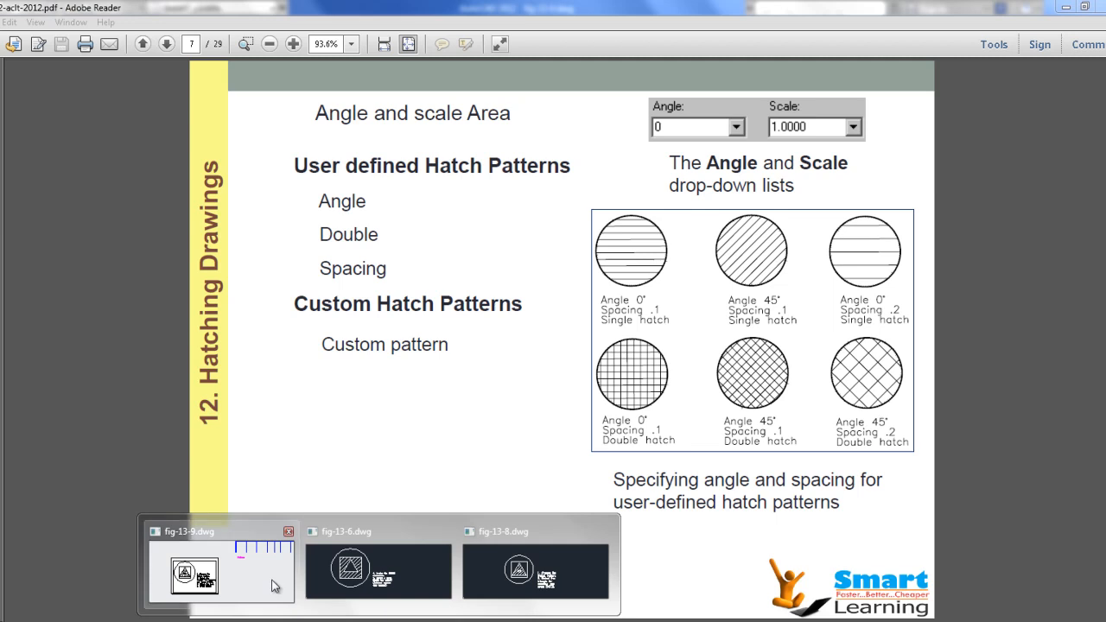
{"action": "left_click", "coordinate": [360, 580]}
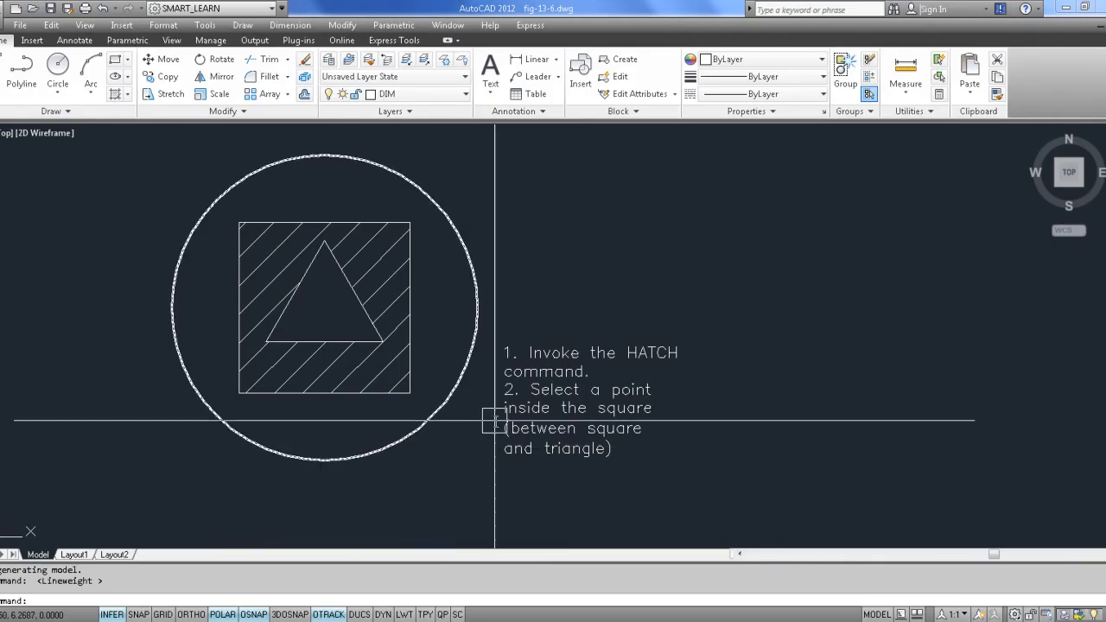
{"action": "middle_click_drag", "start_coordinate": [486, 420], "coordinate": [597, 458]}
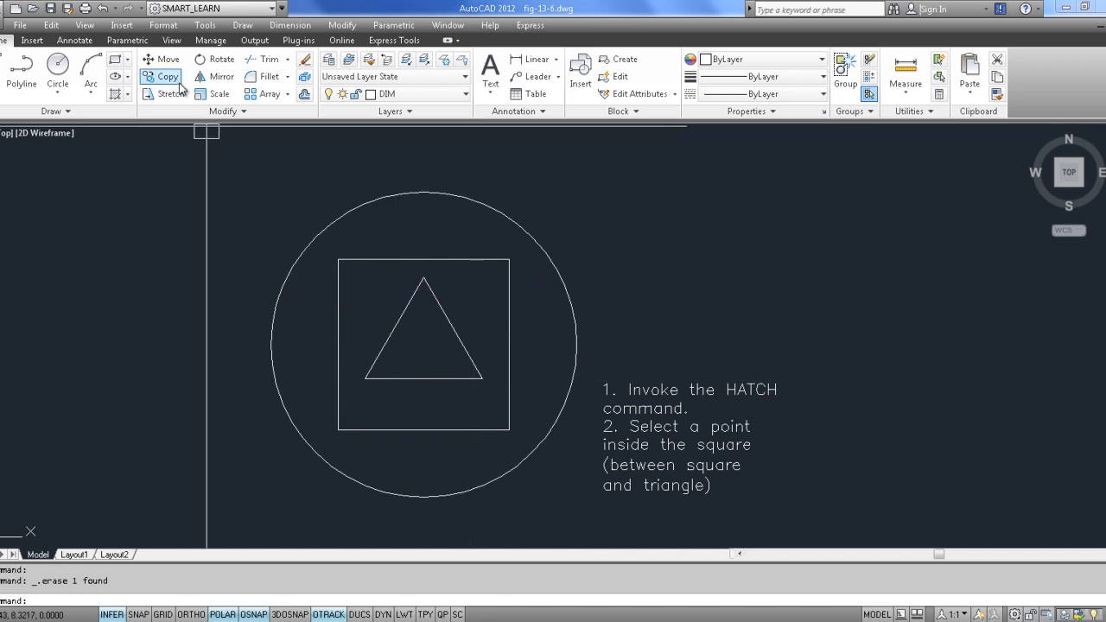
- Start the Hatch command and try the Gradient and Solid hatch types, ending with the type set to Pattern
{"action": "left_click", "coordinate": [115, 94]}
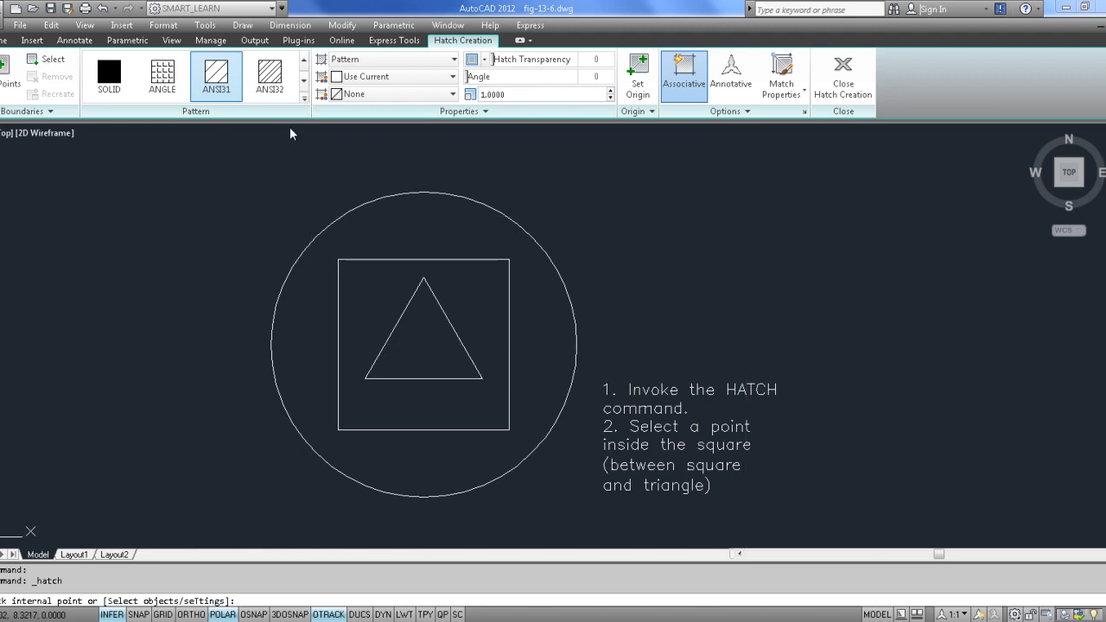
{"action": "left_click", "coordinate": [348, 59]}
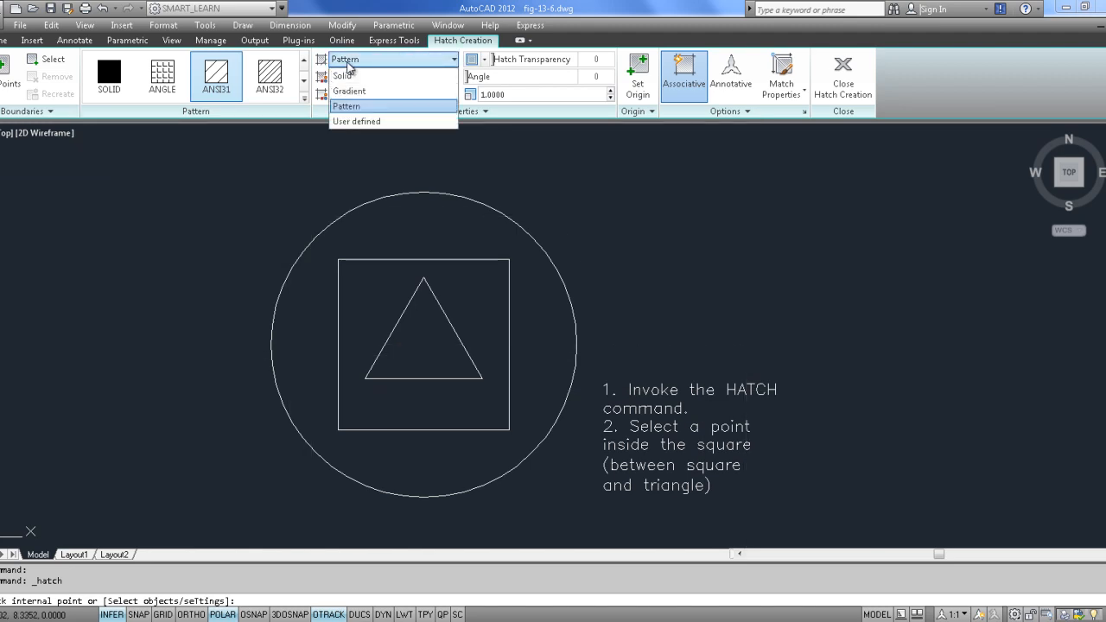
{"action": "left_click", "coordinate": [350, 90]}
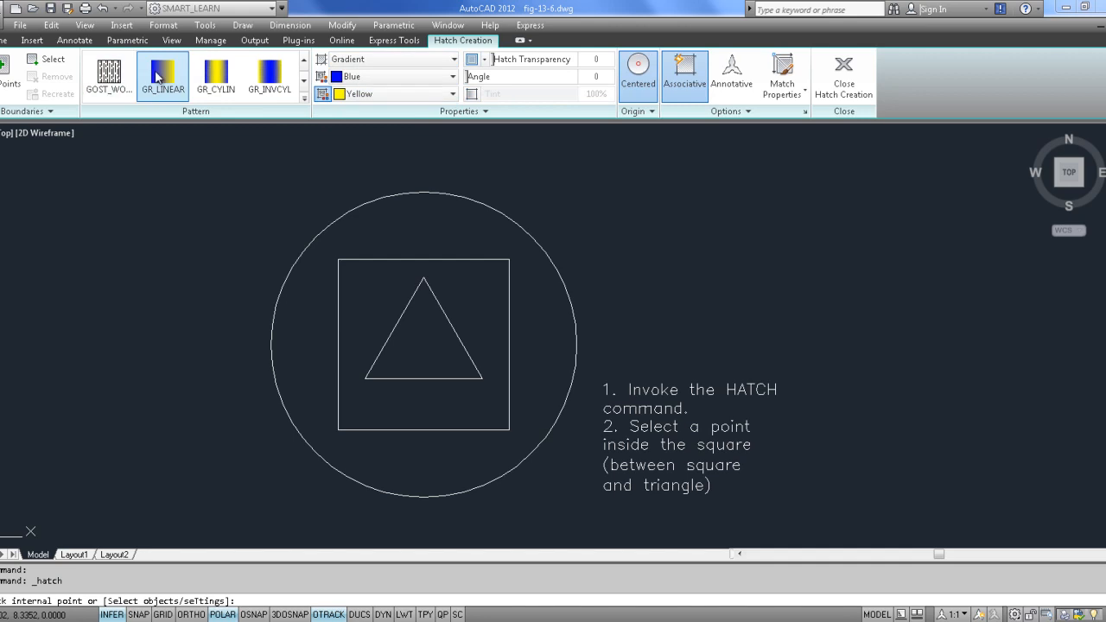
{"action": "left_click", "coordinate": [366, 60]}
{"action": "left_click", "coordinate": [350, 76]}
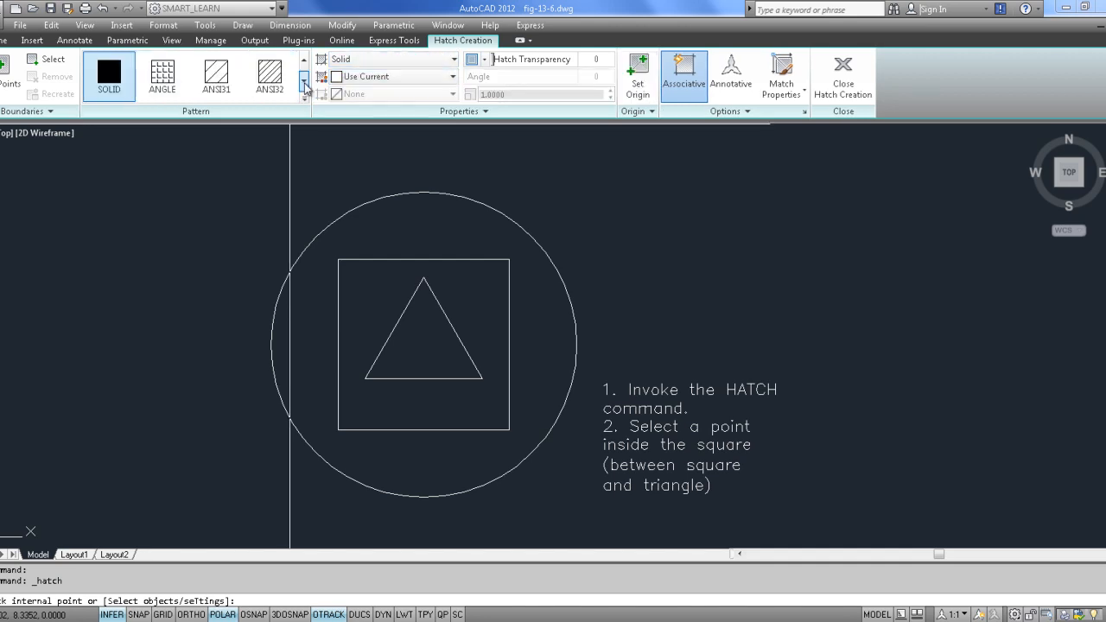
{"action": "left_click", "coordinate": [362, 60]}
{"action": "left_click", "coordinate": [348, 107]}
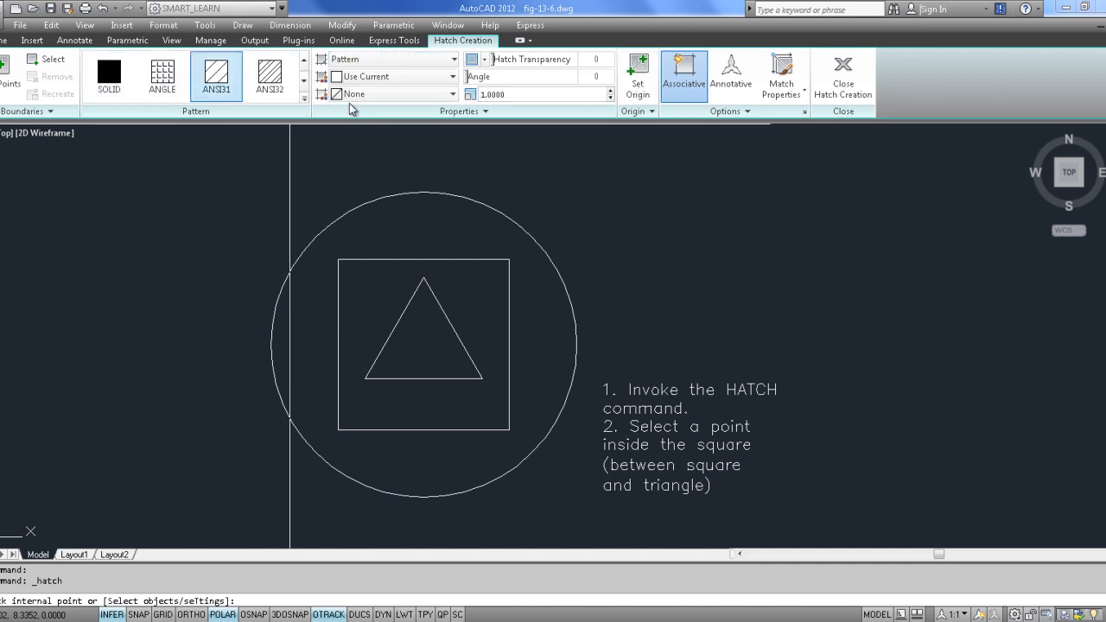
- Hatch the area between the square and the triangle with the ANSI31 pattern at a scale of 0.5 and an angle of 45
{"action": "left_click", "coordinate": [218, 90]}
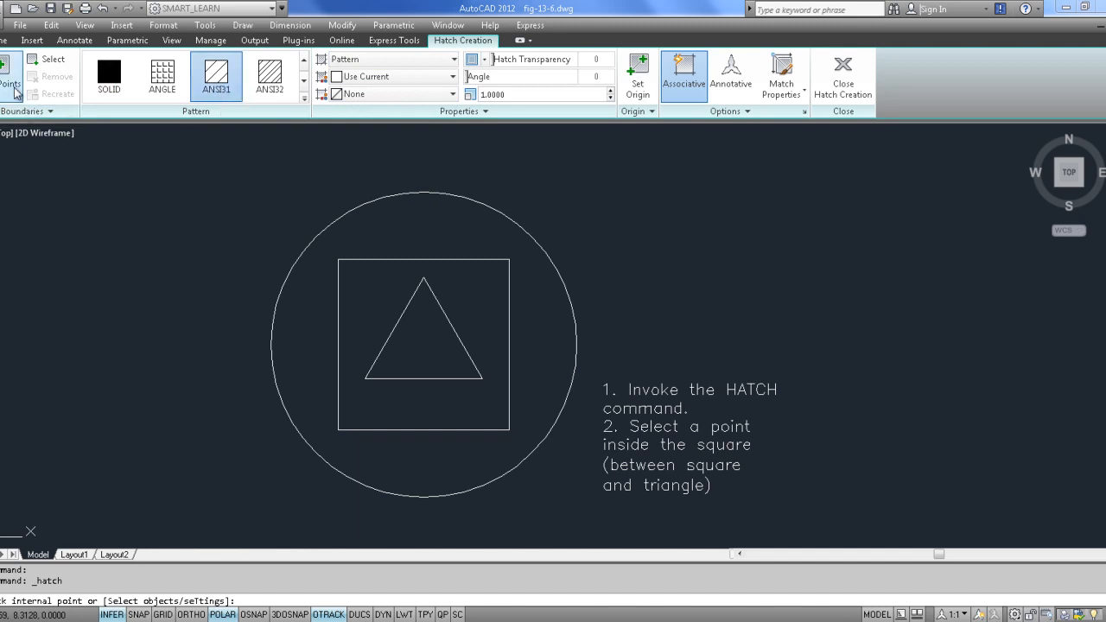
{"action": "left_click", "coordinate": [369, 324]}
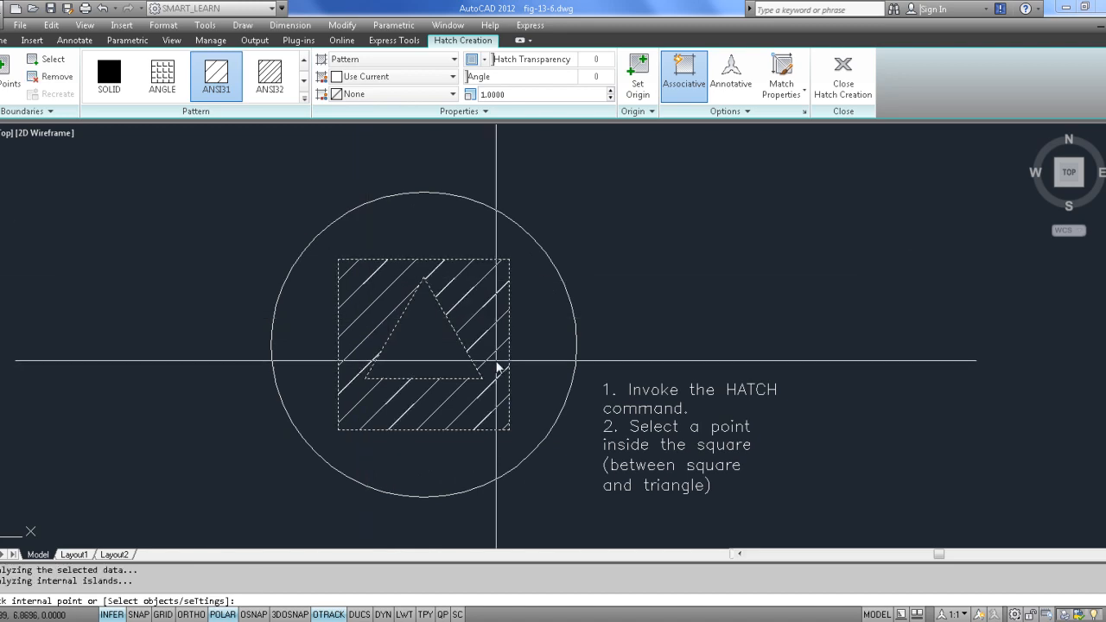
{"action": "left_click", "coordinate": [517, 95]}
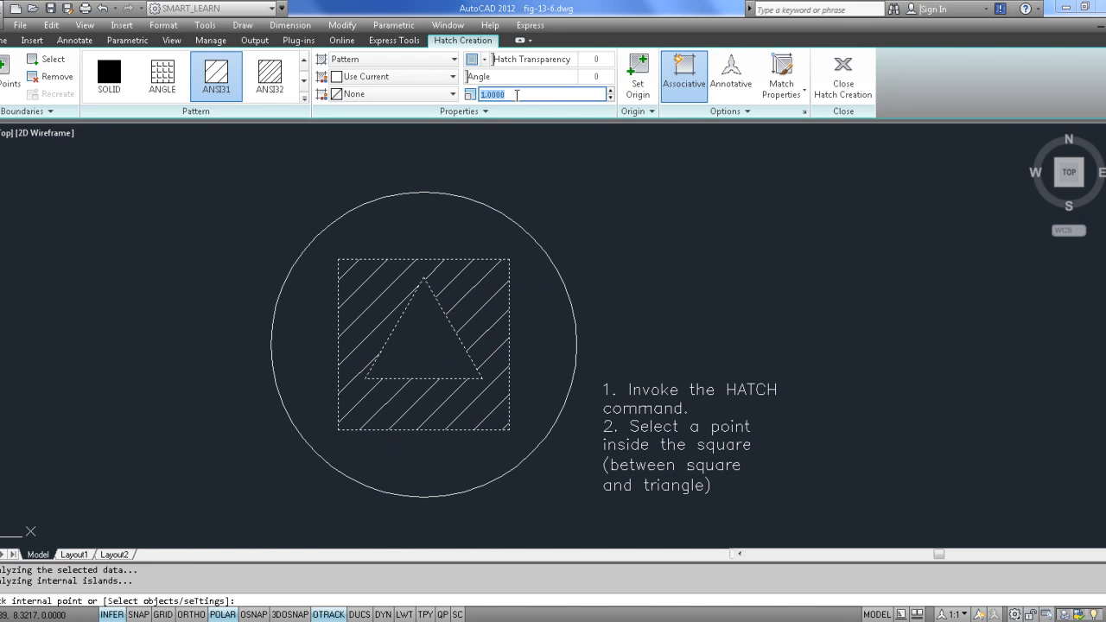
{"action": "key", "text": "Return"}
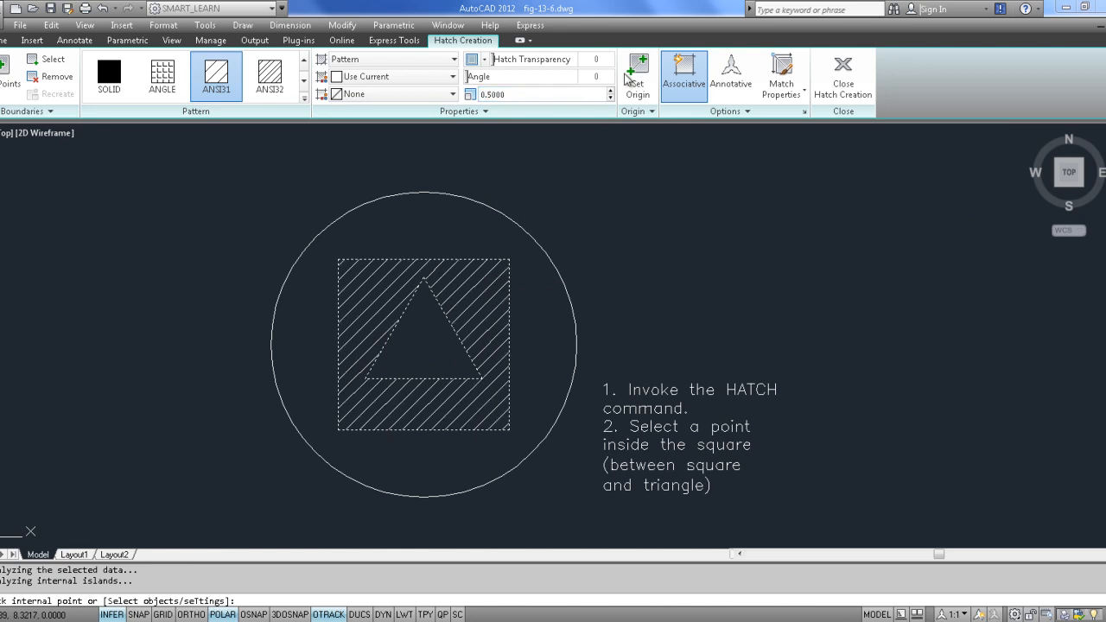
{"action": "left_click", "coordinate": [598, 76]}
{"action": "type", "text": "45"}
{"action": "key", "text": "Return"}
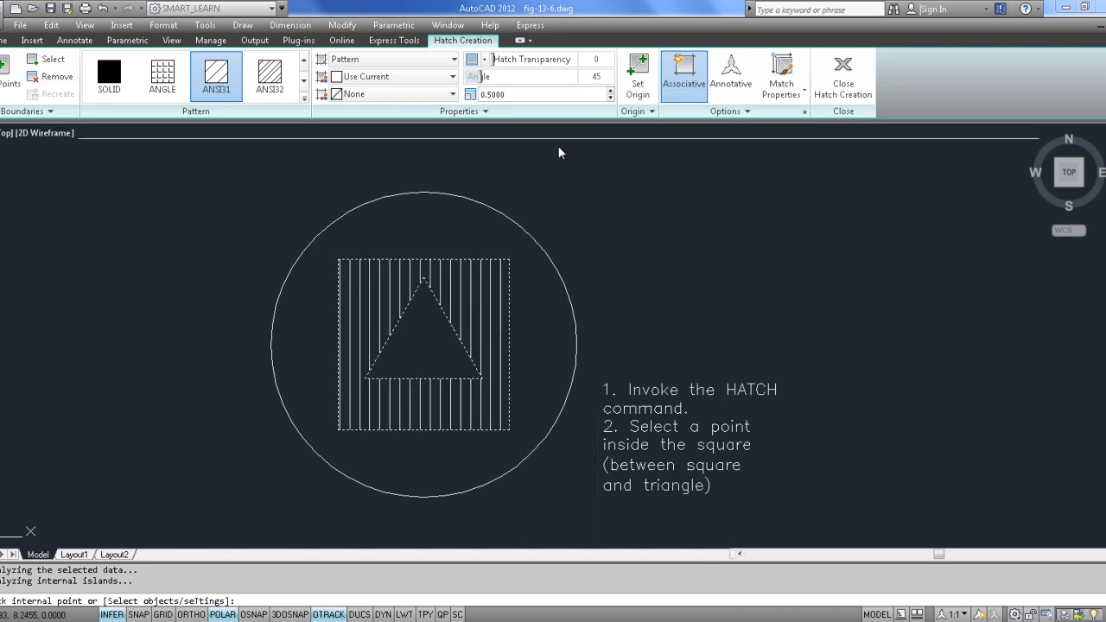
- Try a hatch transparency of 54, set it to ByLayer Transparency instead, and finish the hatch
{"action": "left_click_drag", "start_coordinate": [491, 59], "coordinate": [531, 60]}
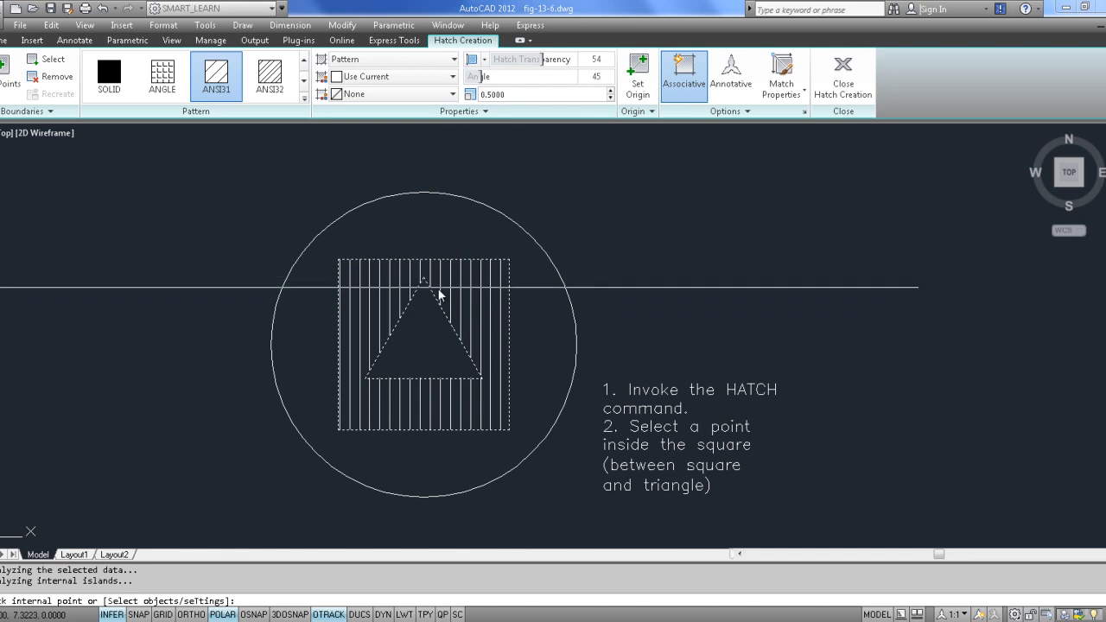
{"action": "left_click", "coordinate": [484, 60]}
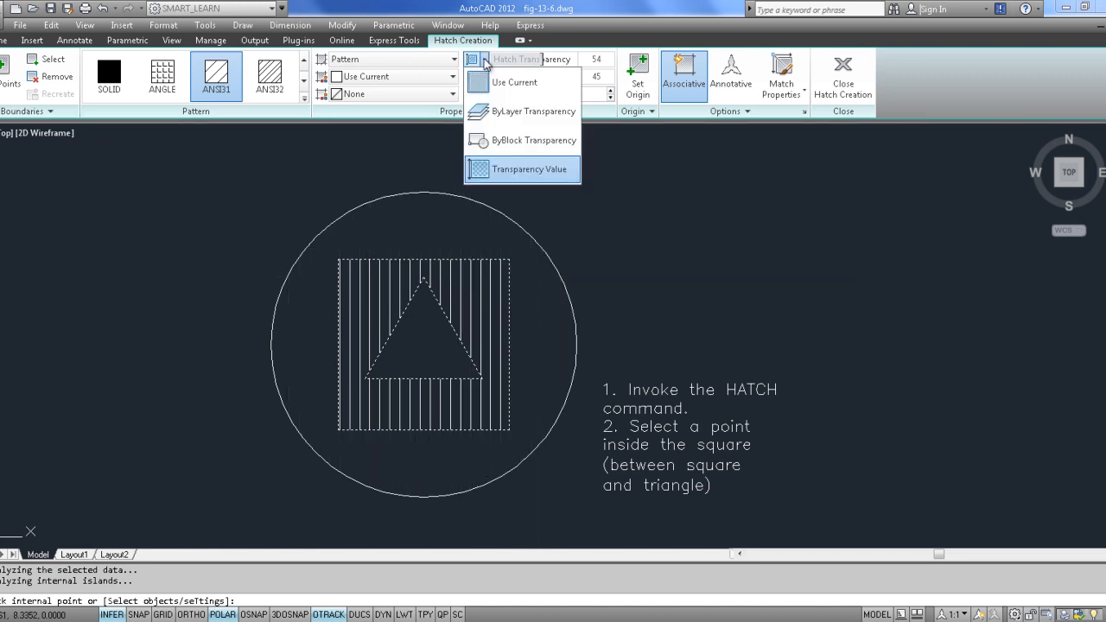
{"action": "left_click", "coordinate": [486, 63]}
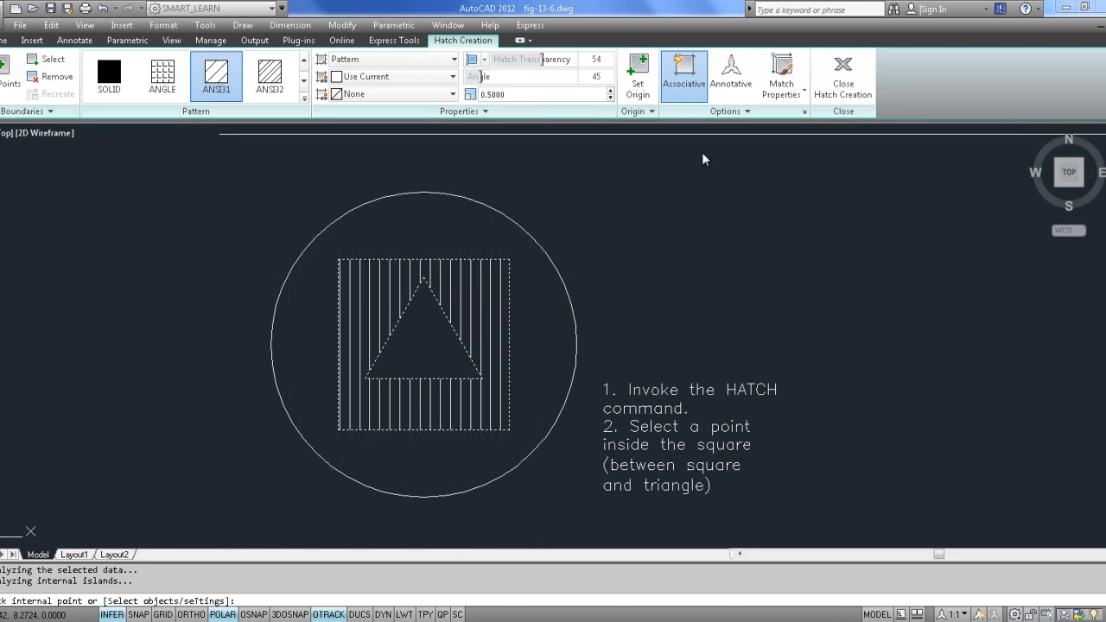
{"action": "left_click", "coordinate": [489, 65]}
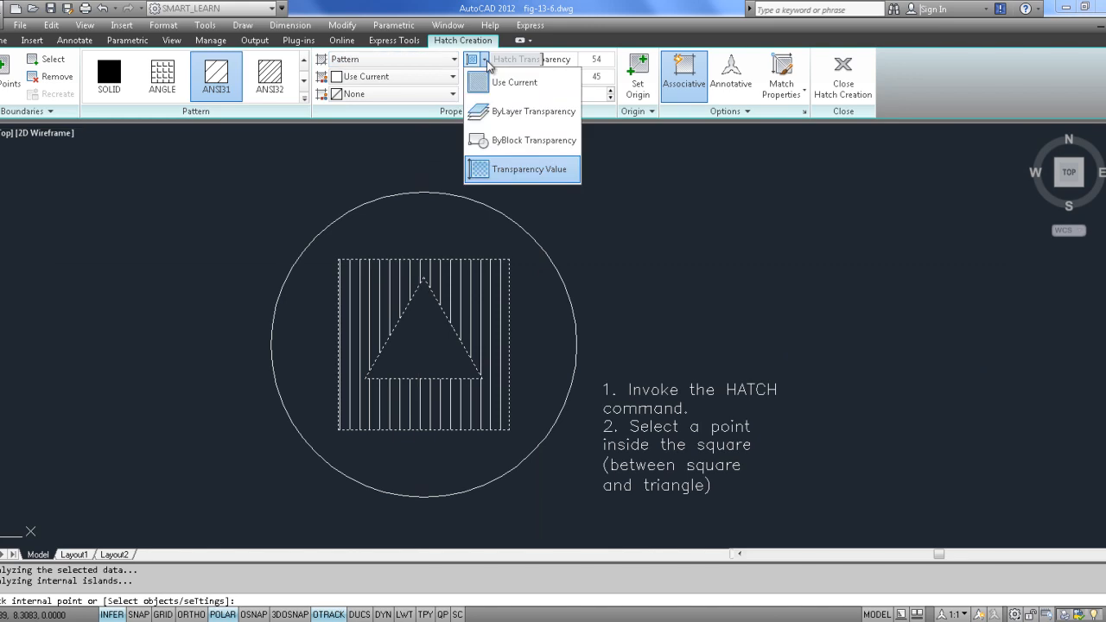
{"action": "left_click", "coordinate": [522, 112]}
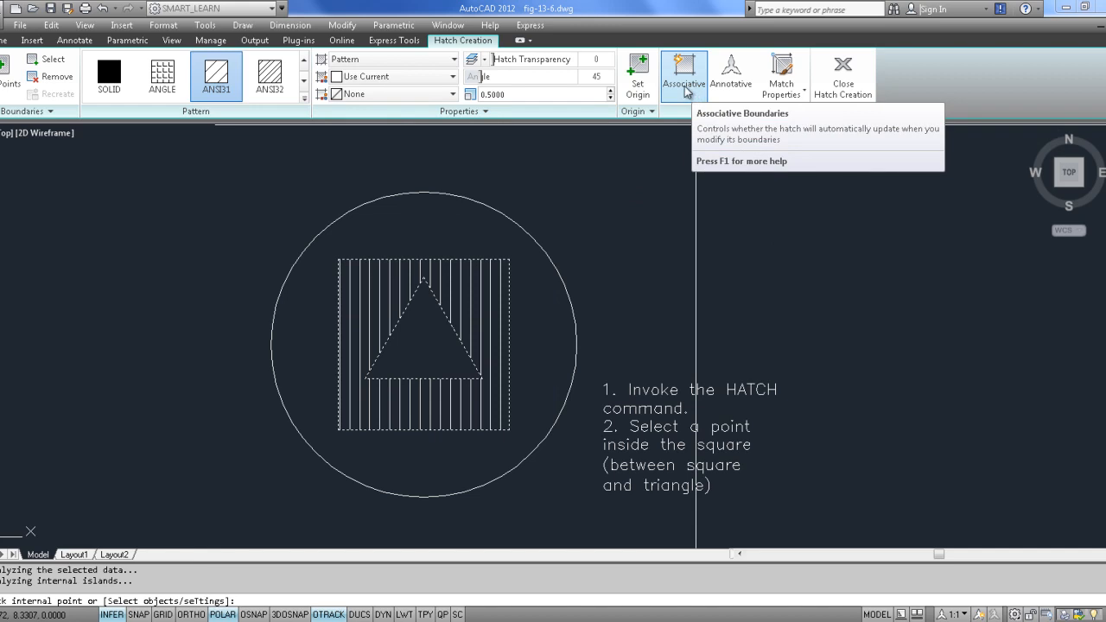
{"action": "right_click", "coordinate": [656, 305]}
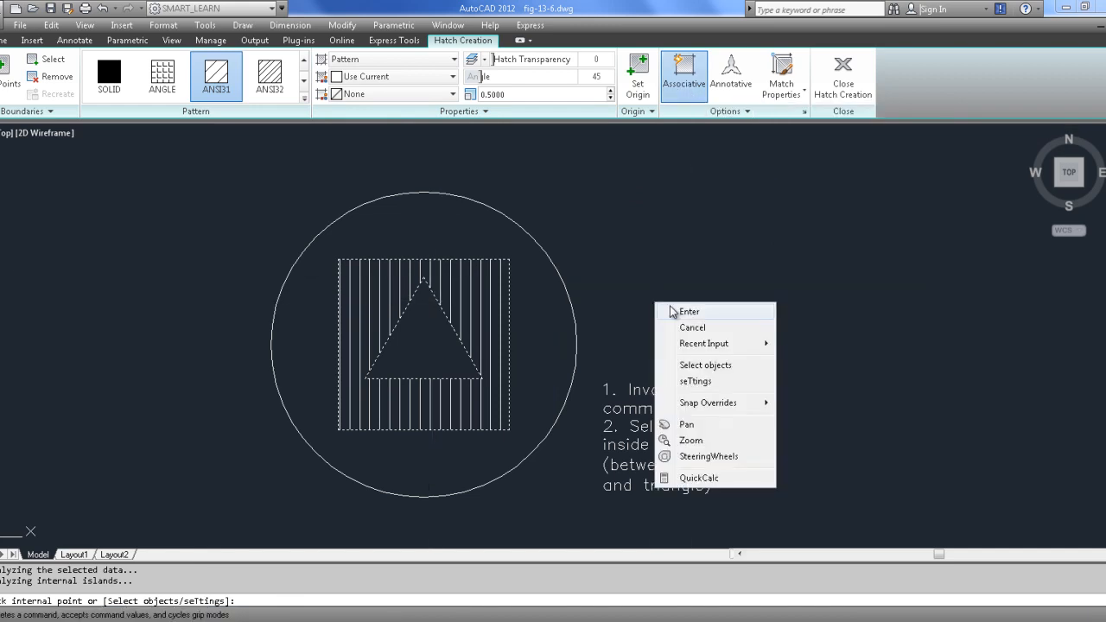
{"action": "left_click", "coordinate": [683, 311]}
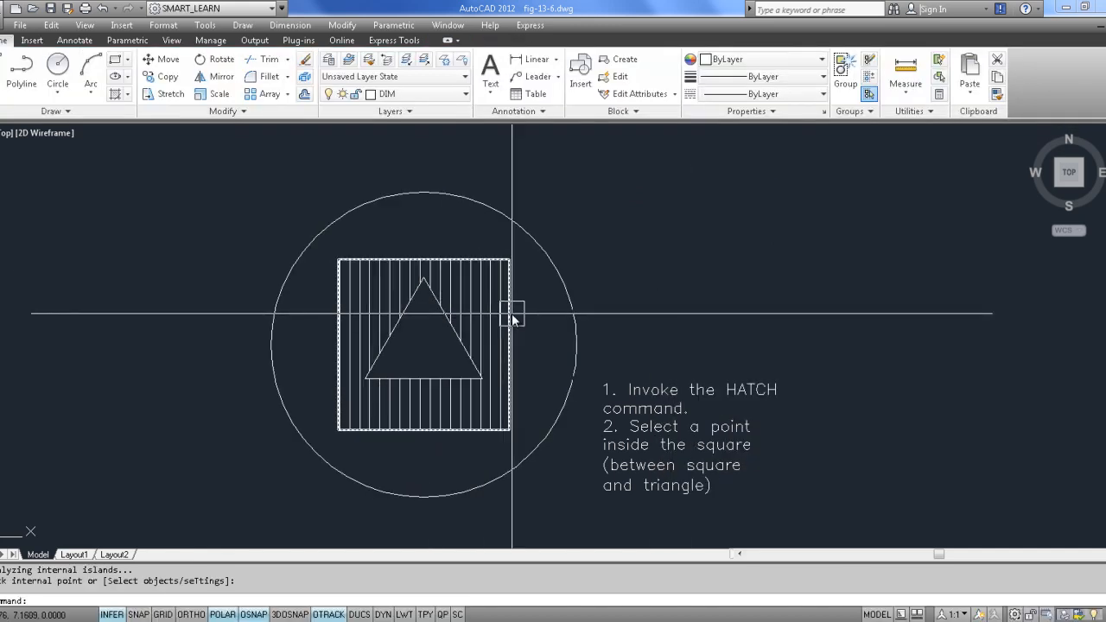
- Stretch the hatched square's right edge outward and its top edge upward by their grips to demonstrate the associative hatch
{"action": "left_click", "coordinate": [512, 315]}
{"action": "scroll", "coordinate": [510, 327], "scroll_direction": "up", "scroll_amount": 2}
{"action": "left_click", "coordinate": [509, 353]}
{"action": "left_click", "coordinate": [538, 355]}
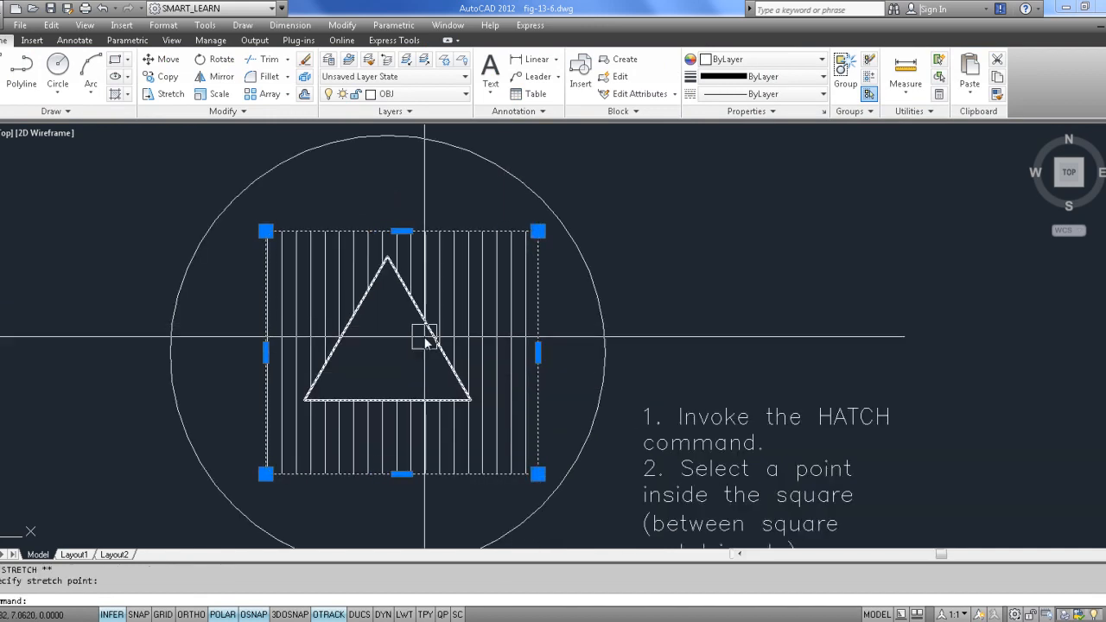
{"action": "left_click", "coordinate": [412, 232]}
{"action": "left_click", "coordinate": [401, 196]}
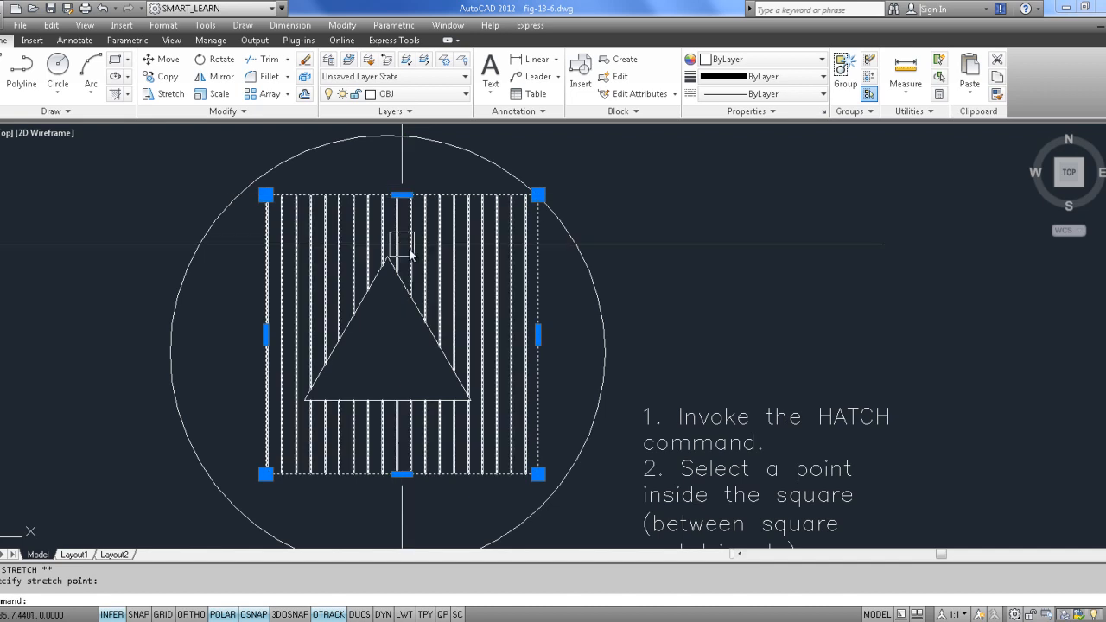
- Stretch the boundary's upper-right and lower-left corners inward to make an irregular quadrilateral, and clear the selection
{"action": "left_click", "coordinate": [538, 196]}
{"action": "left_click", "coordinate": [473, 242]}
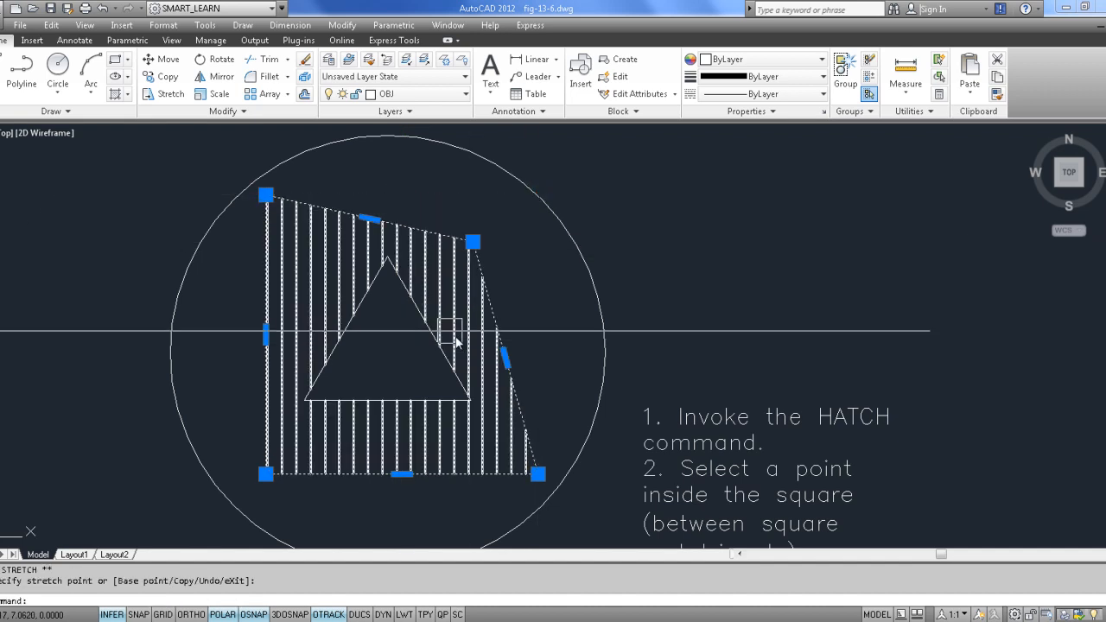
{"action": "left_click", "coordinate": [266, 475]}
{"action": "left_click", "coordinate": [287, 441]}
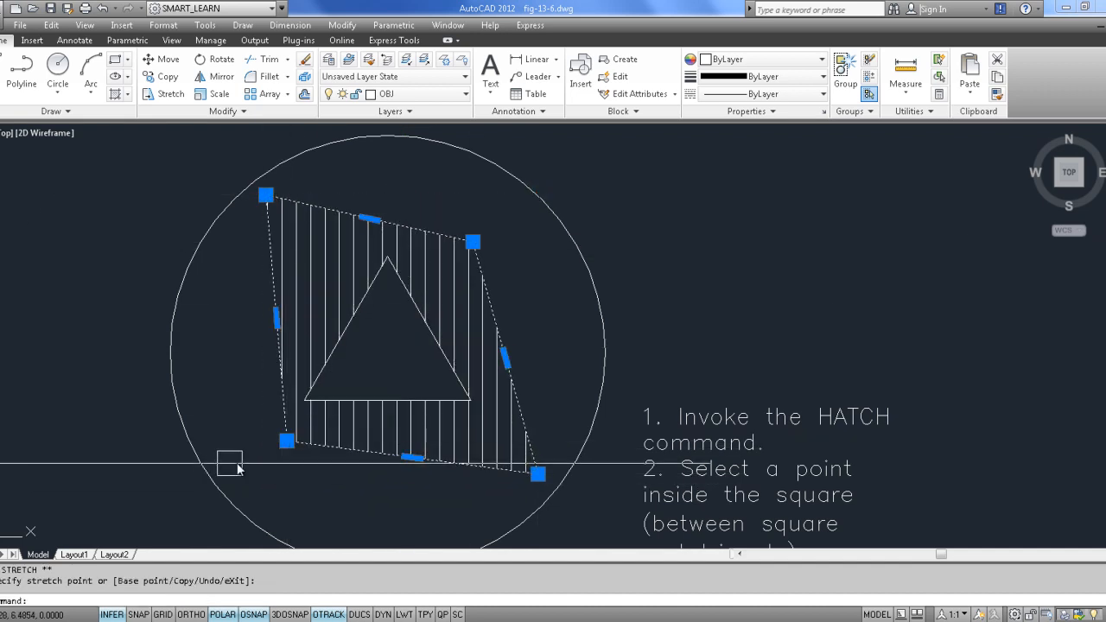
{"action": "key", "text": "Escape"}
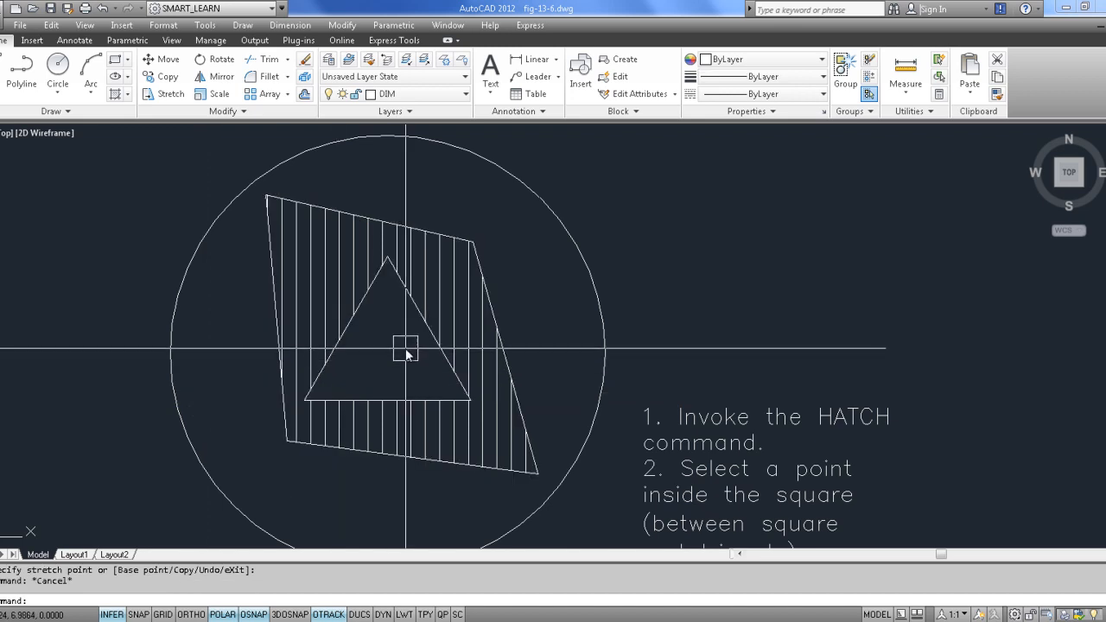
- Select the hatch around the triangle, try the ANSI32 pattern, and change it to AR-BRSTD
{"action": "left_click", "coordinate": [461, 333]}
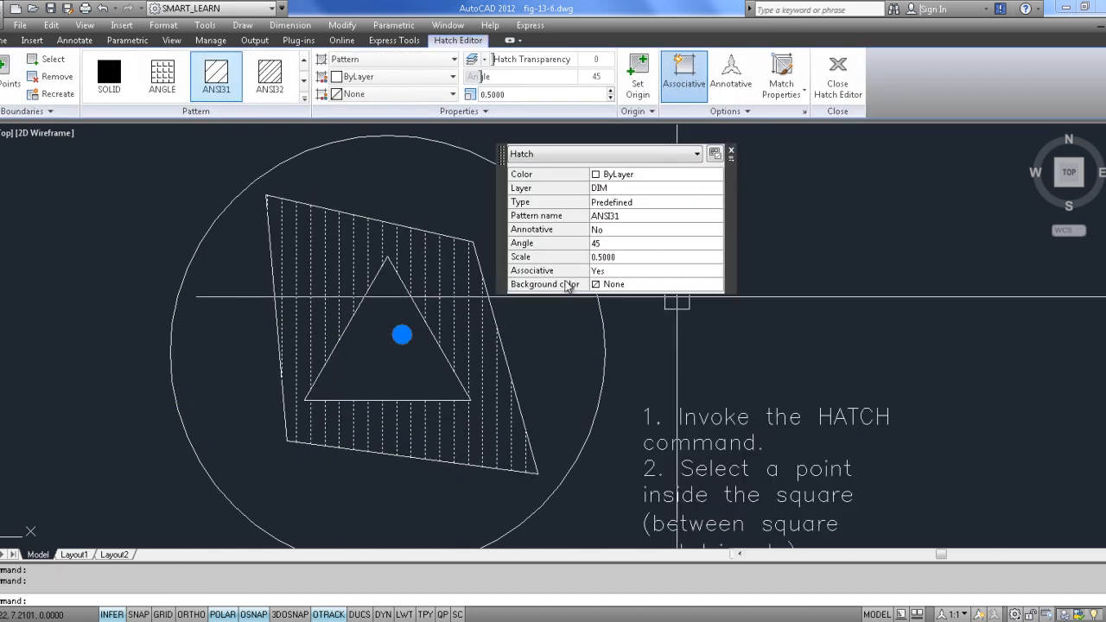
{"action": "left_click", "coordinate": [271, 78]}
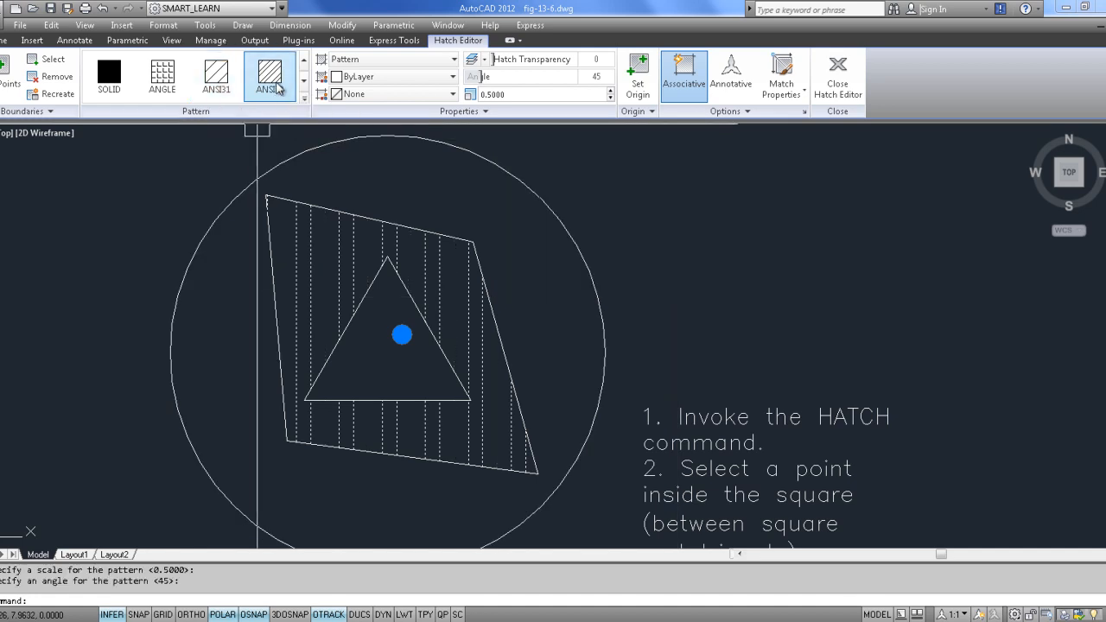
{"action": "left_click", "coordinate": [302, 101]}
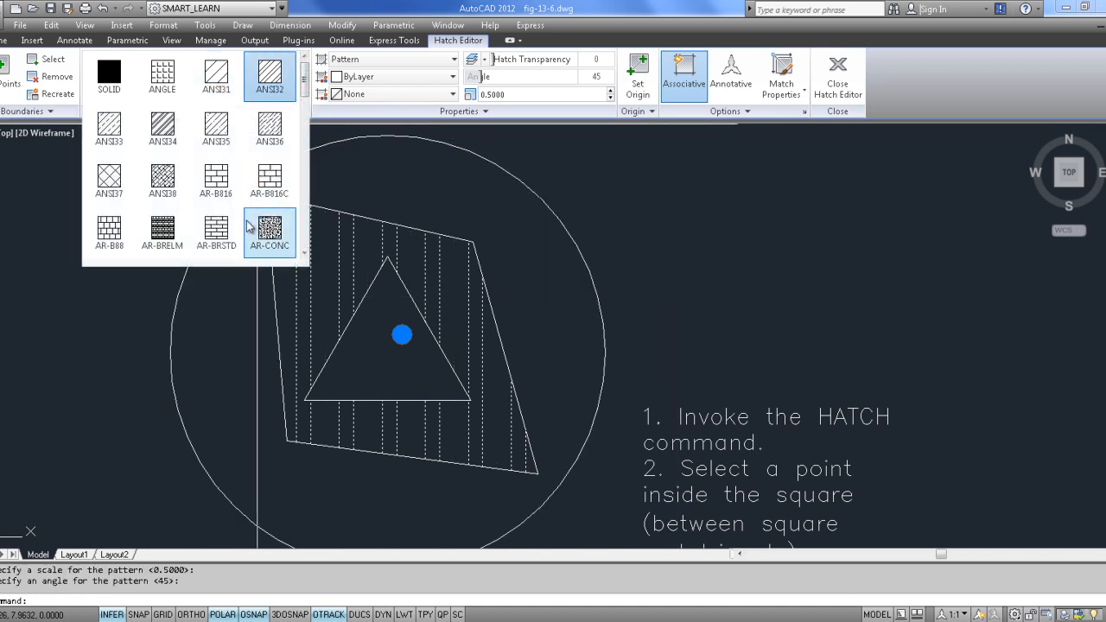
{"action": "left_click", "coordinate": [214, 229]}
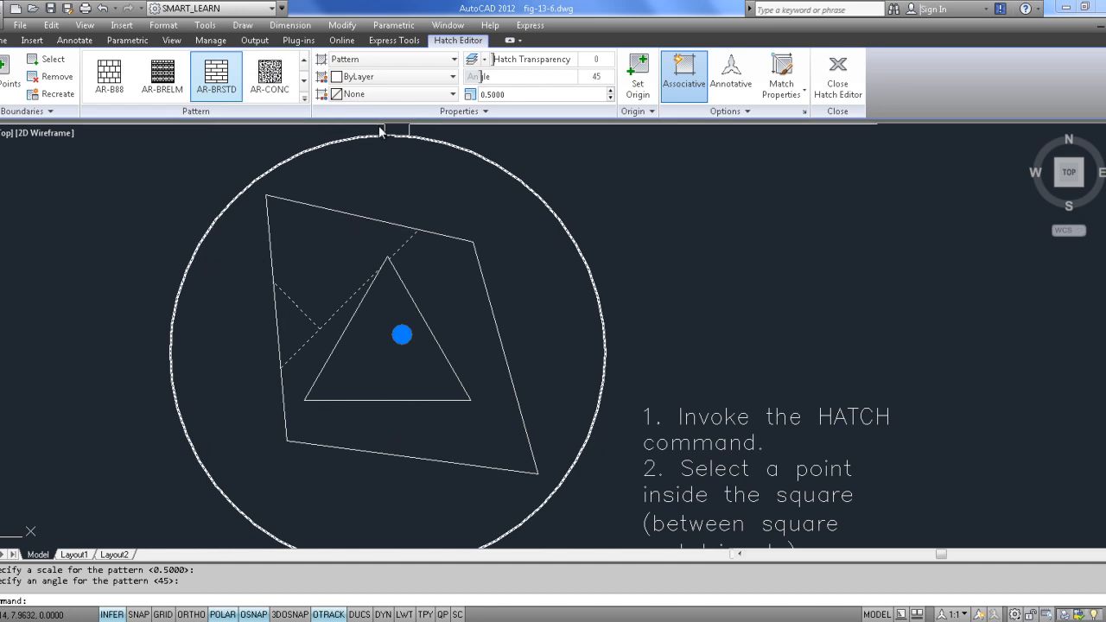
- Set the selected AR-BRSTD hatch's scale to 0.1 and its angle to 0
{"action": "left_click", "coordinate": [519, 95]}
{"action": "type", "text": "0.1"}
{"action": "key", "text": "Return"}
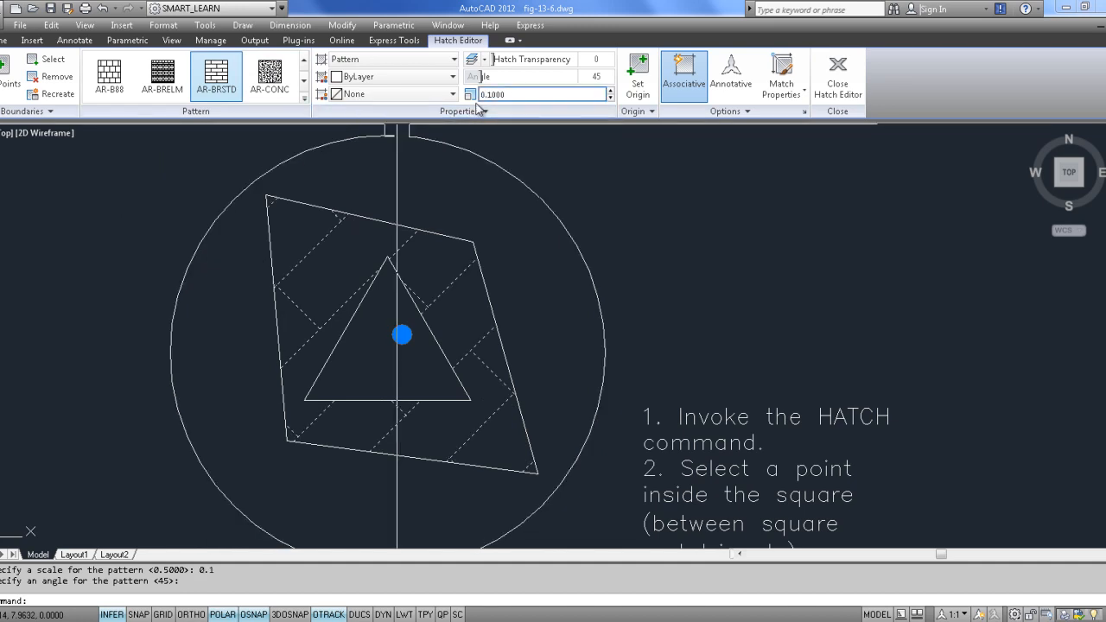
{"action": "left_click", "coordinate": [600, 77]}
{"action": "type", "text": "0"}
{"action": "key", "text": "Return"}
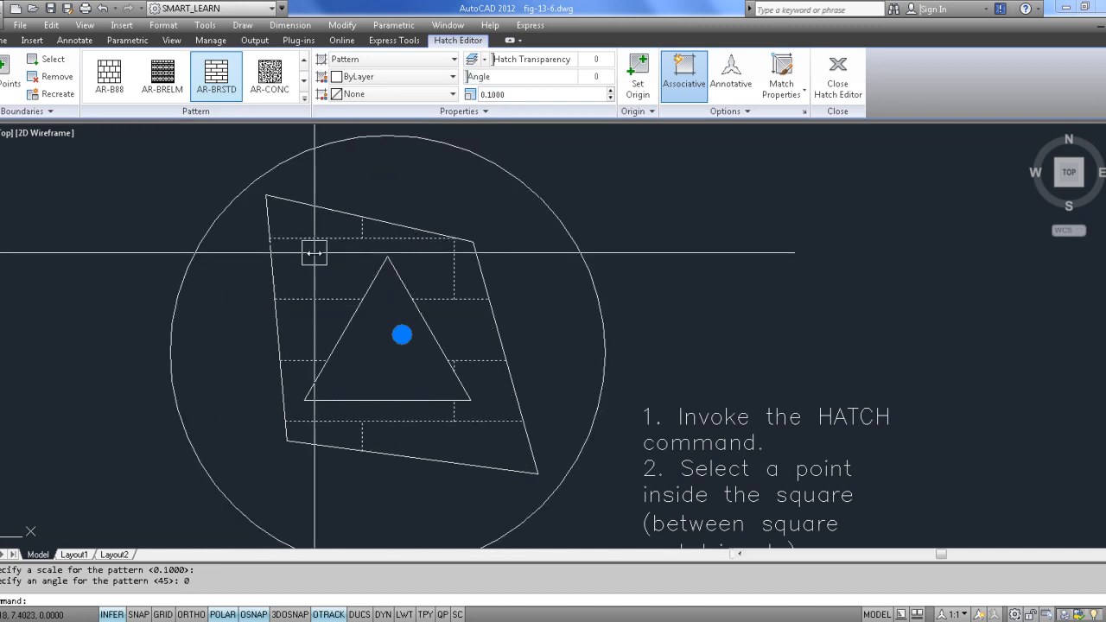
- Switch the selected hatch to Normal Island Detection and delete the hatch
{"action": "left_click", "coordinate": [747, 111]}
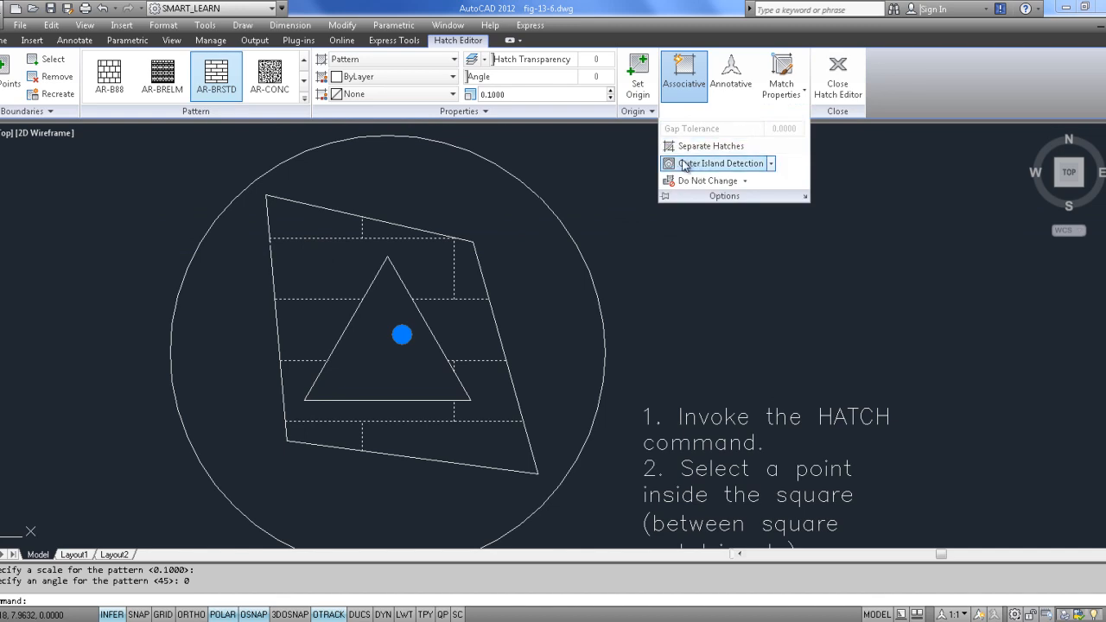
{"action": "left_click", "coordinate": [772, 164]}
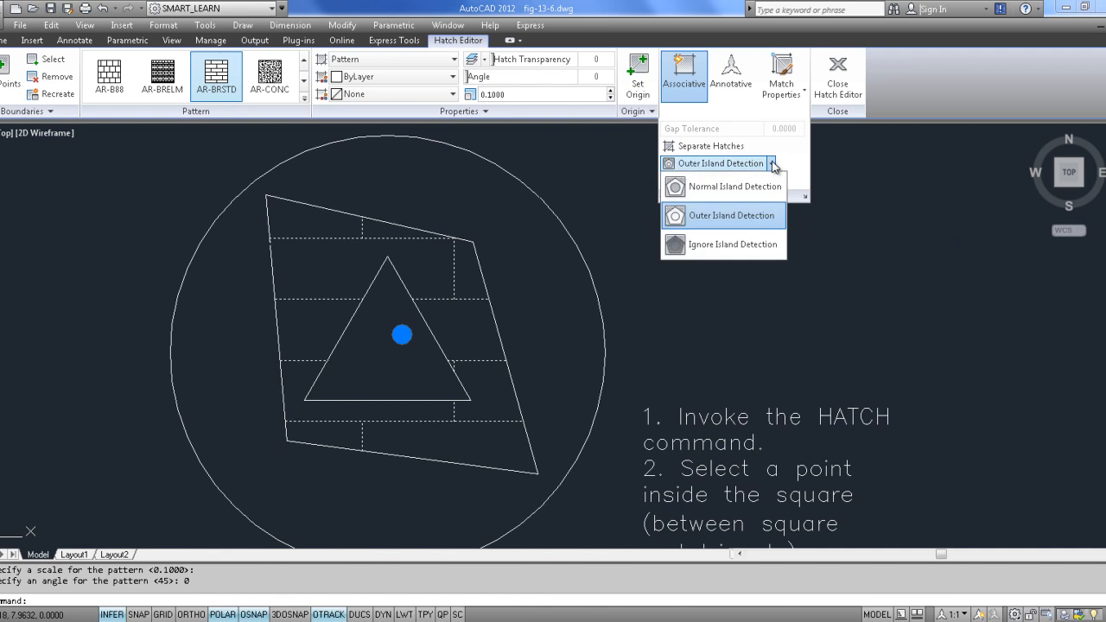
{"action": "left_click", "coordinate": [703, 188]}
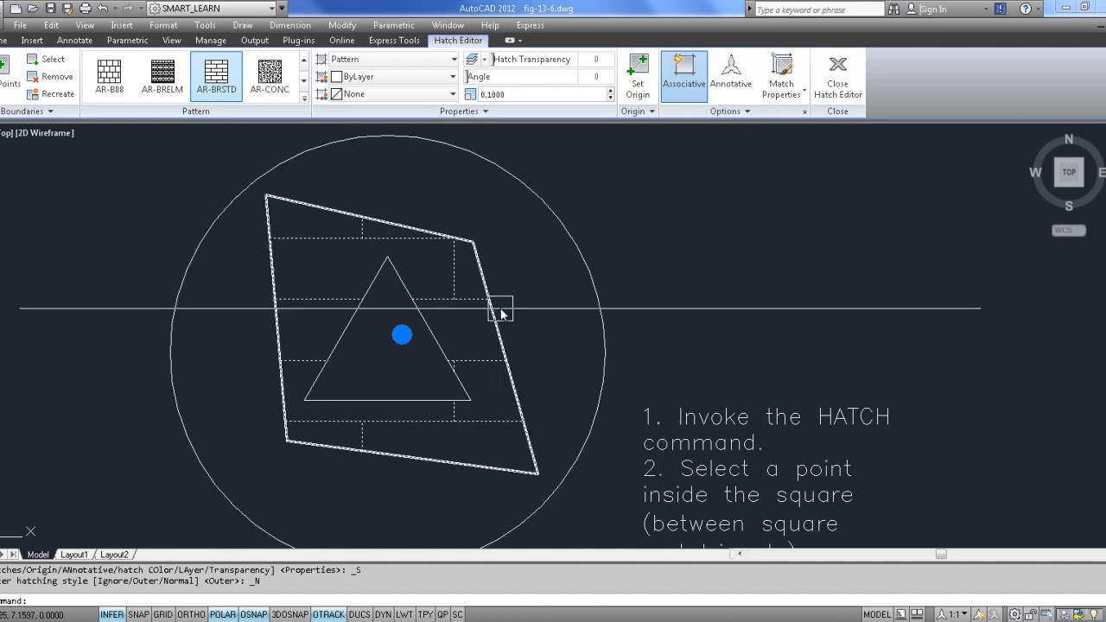
{"action": "key", "text": "Delete"}
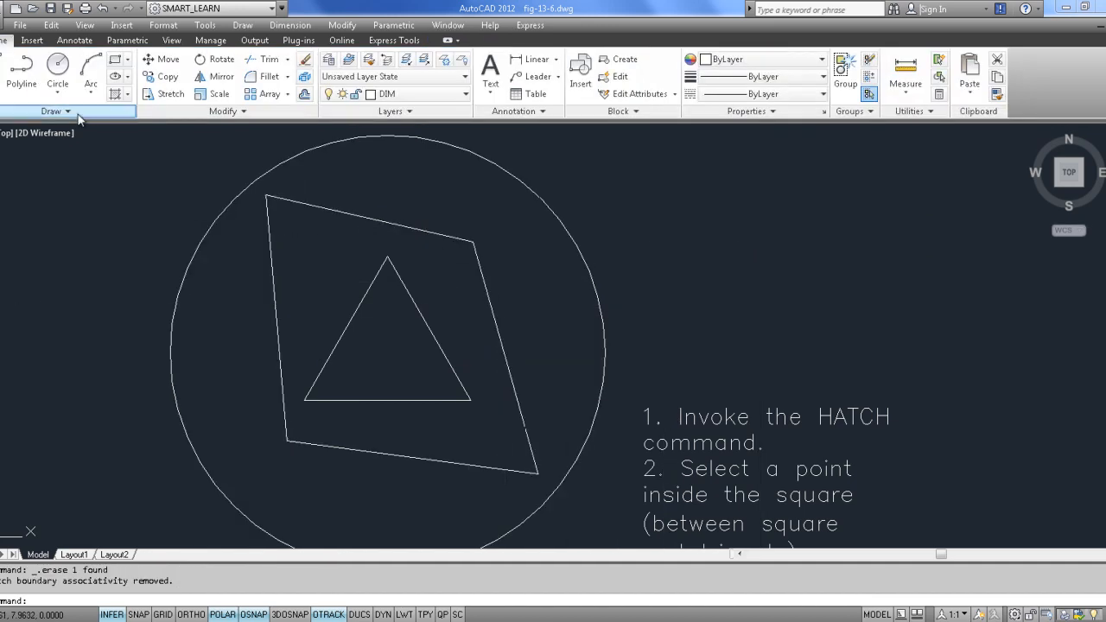
- Start a new AR-BRSTD hatch at scale 0.1 in the area between the circle and the quadrilateral
{"action": "left_click", "coordinate": [115, 93]}
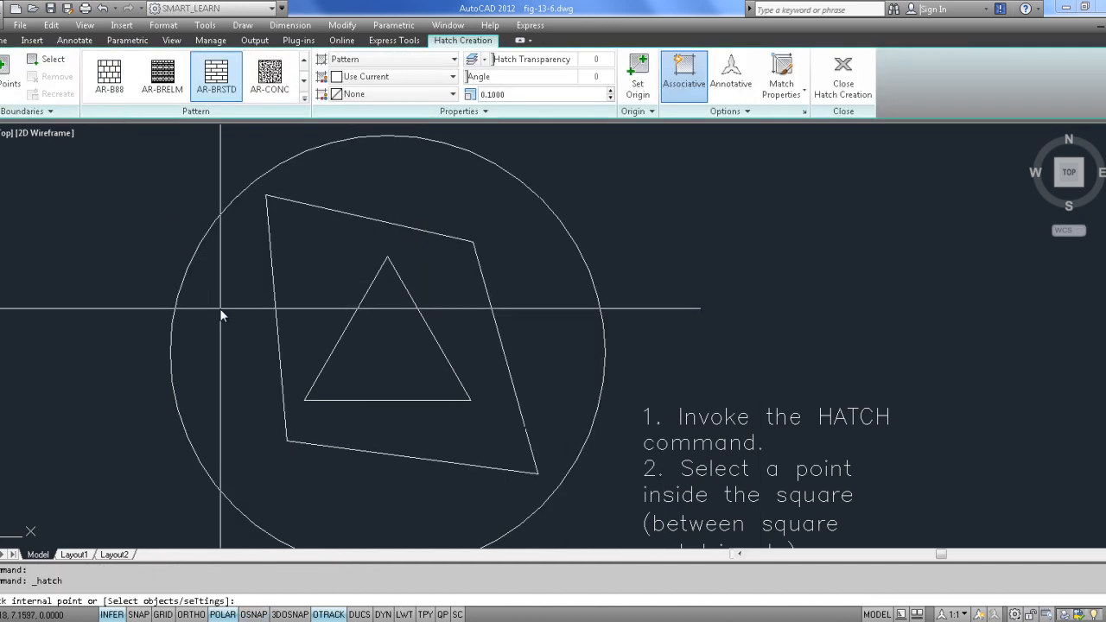
{"action": "scroll", "coordinate": [309, 304], "scroll_direction": "down", "scroll_amount": 3}
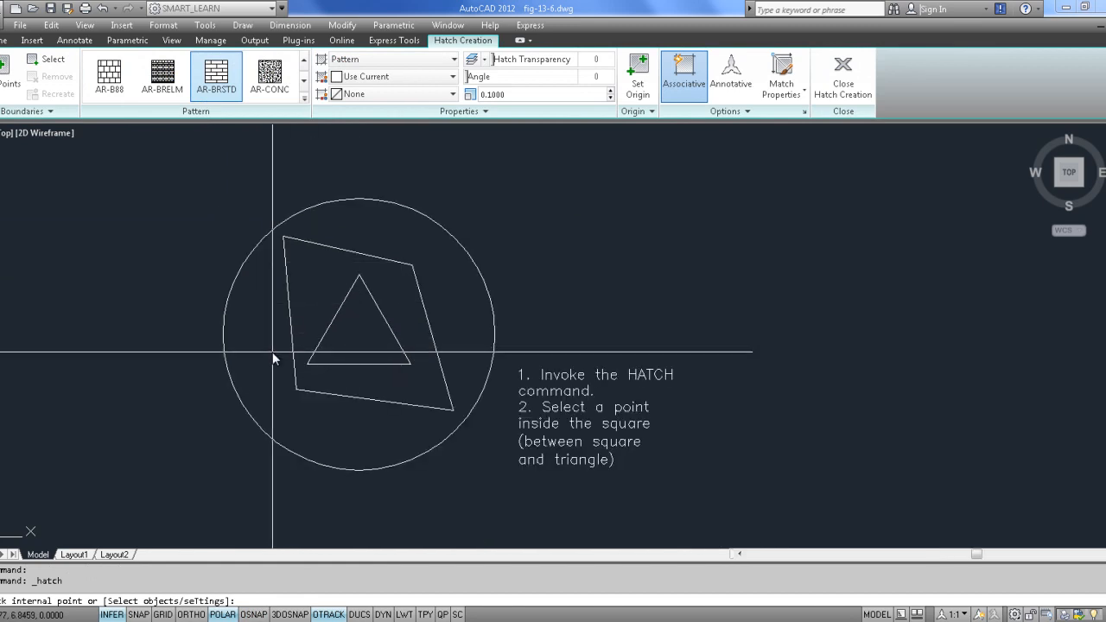
{"action": "left_click", "coordinate": [272, 352]}
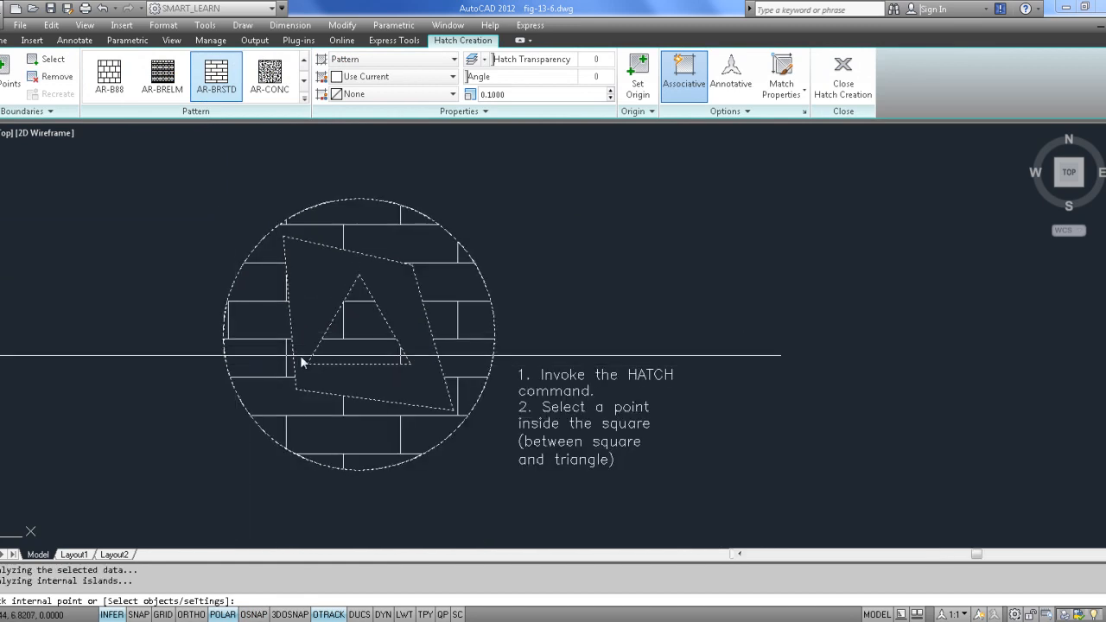
{"action": "scroll", "coordinate": [332, 339], "scroll_direction": "up", "scroll_amount": 2}
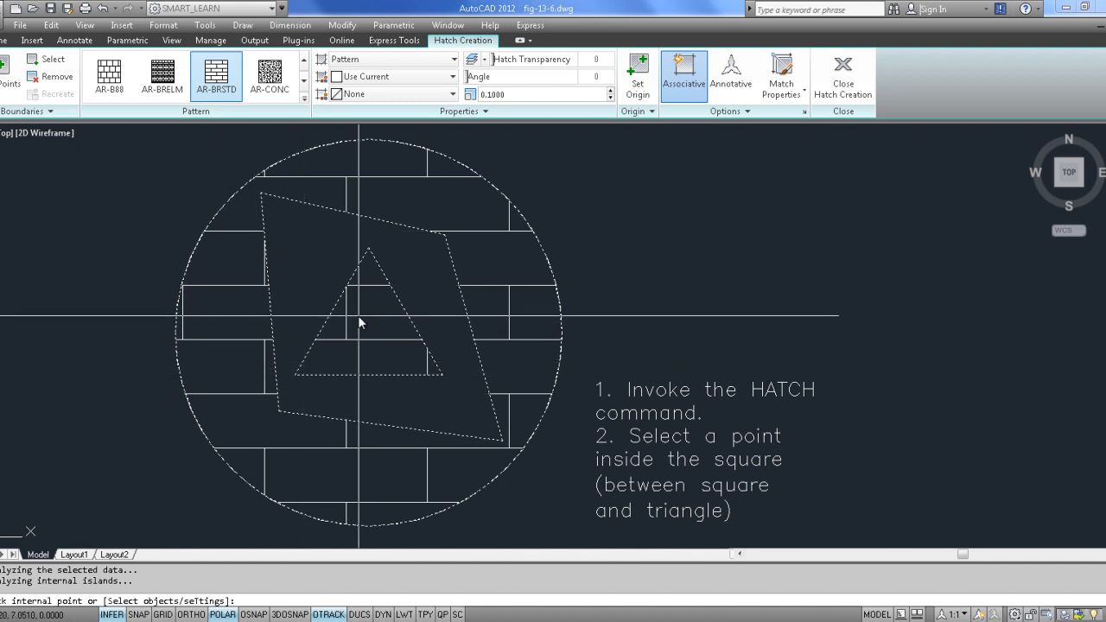
- Choose Outer Island Detection for the circle's hatch and finish the hatch
{"action": "left_click", "coordinate": [747, 114]}
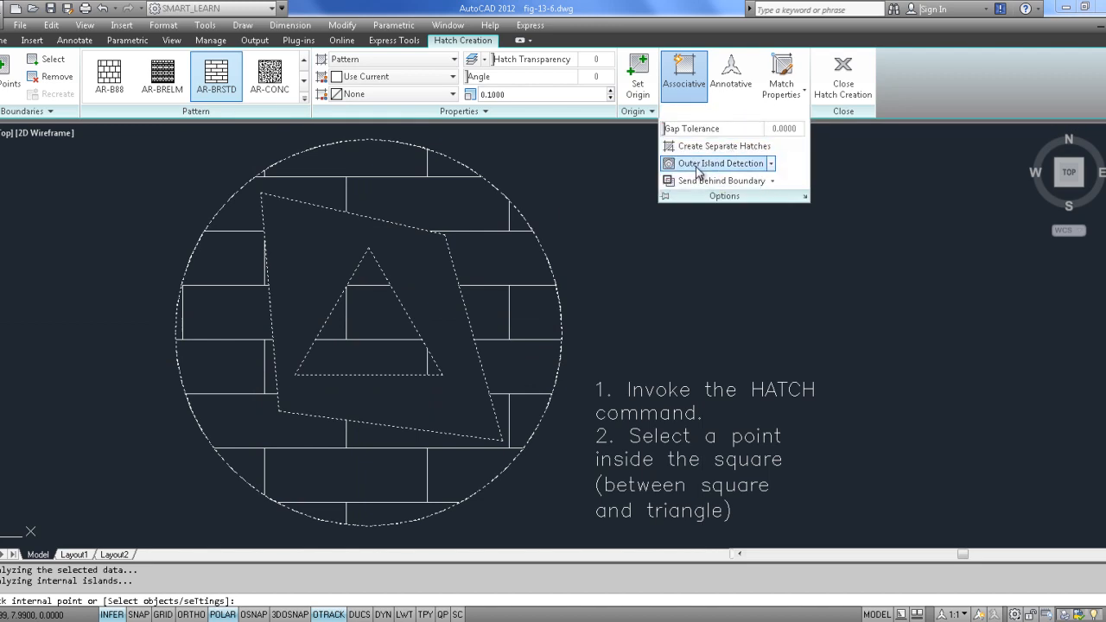
{"action": "left_click", "coordinate": [772, 164]}
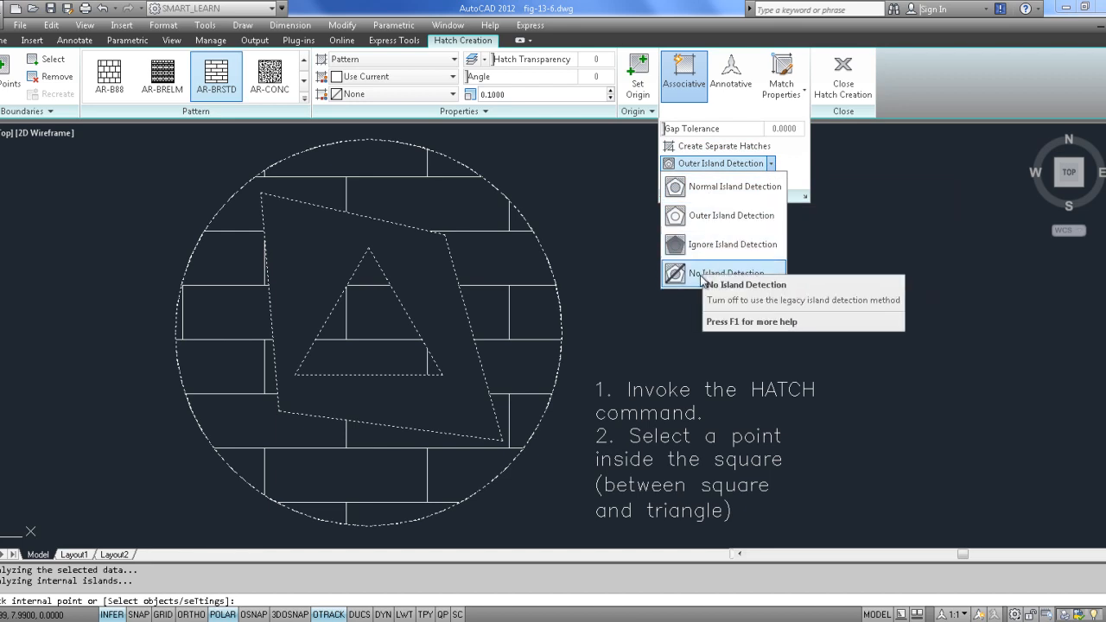
{"action": "left_click", "coordinate": [697, 219]}
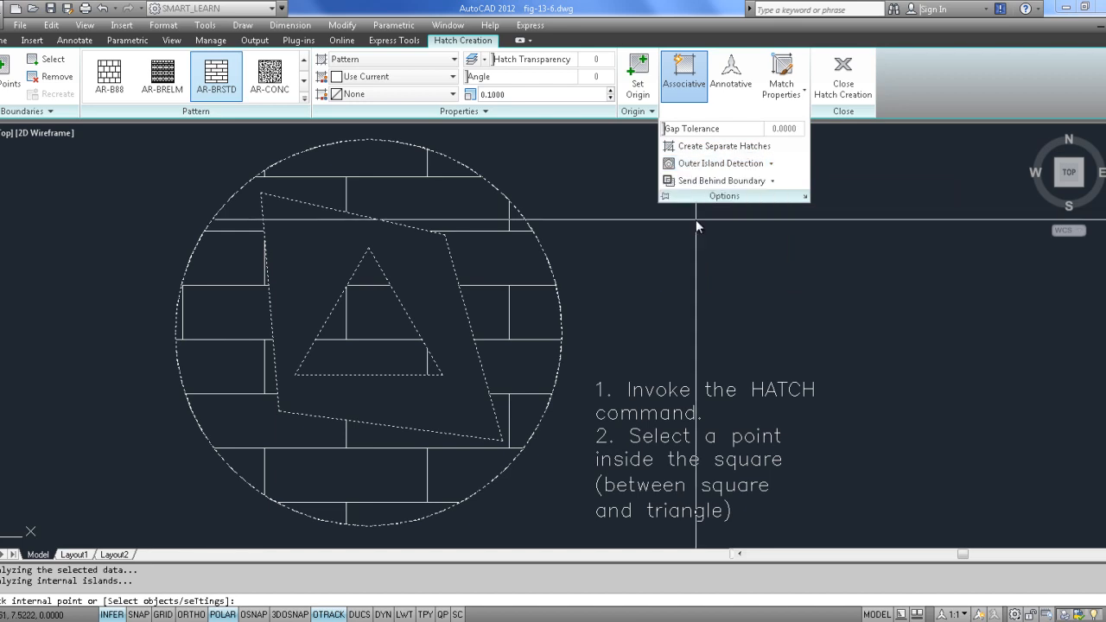
{"action": "scroll", "coordinate": [427, 285], "scroll_direction": "down", "scroll_amount": 2}
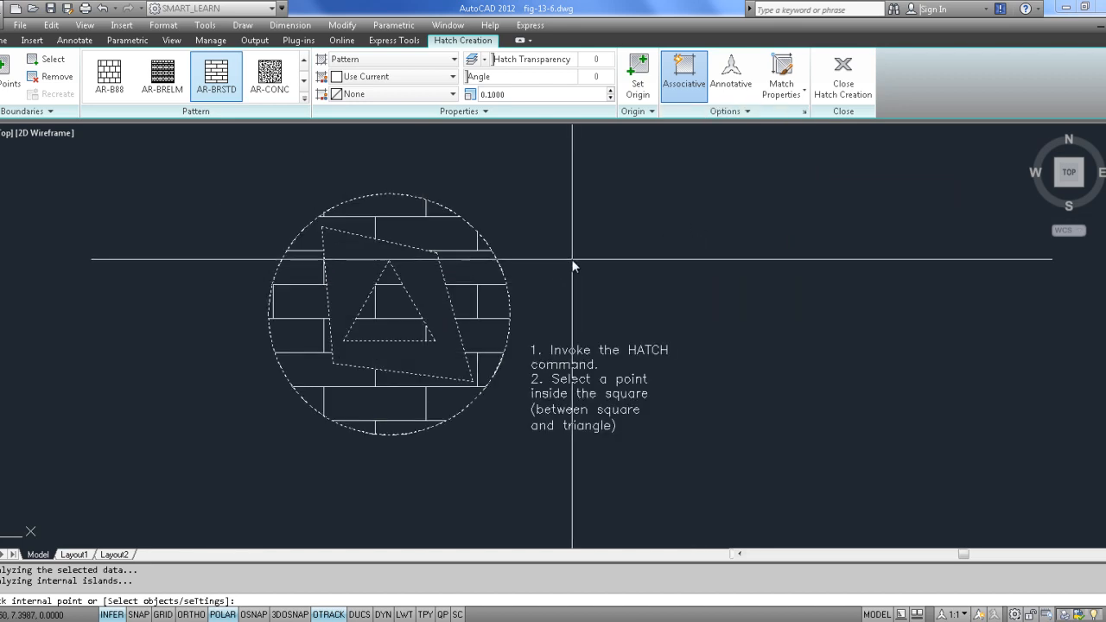
{"action": "key", "text": "Return"}
- Clear the triangle's selection and delete the brick hatch inside the circle
{"action": "left_click", "coordinate": [371, 310]}
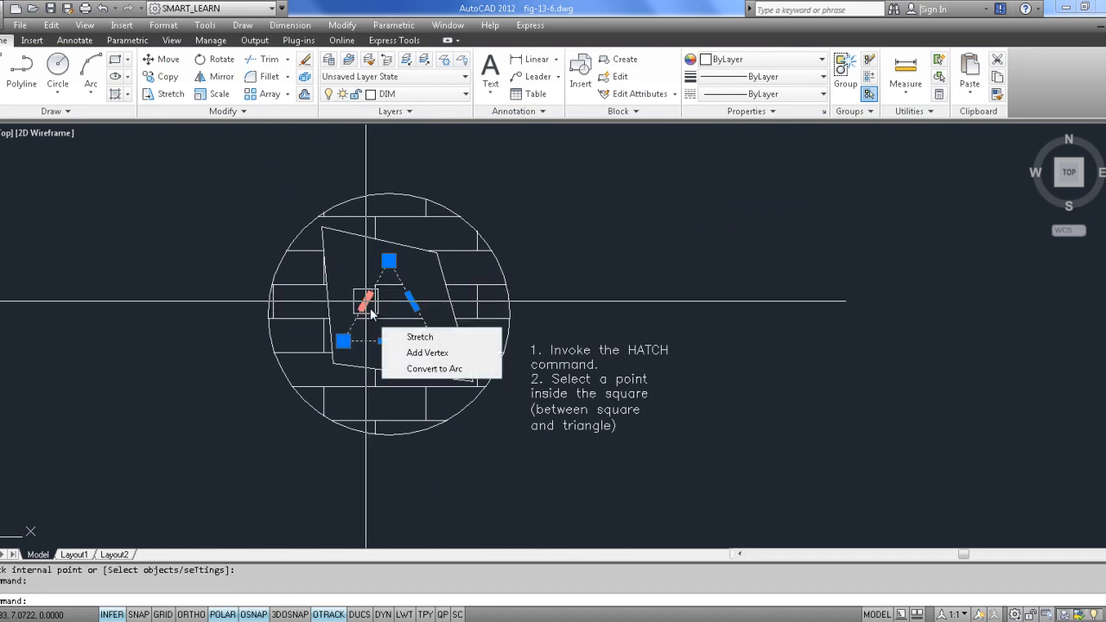
{"action": "key", "text": "Escape"}
{"action": "left_click", "coordinate": [463, 256]}
{"action": "key", "text": "Delete"}
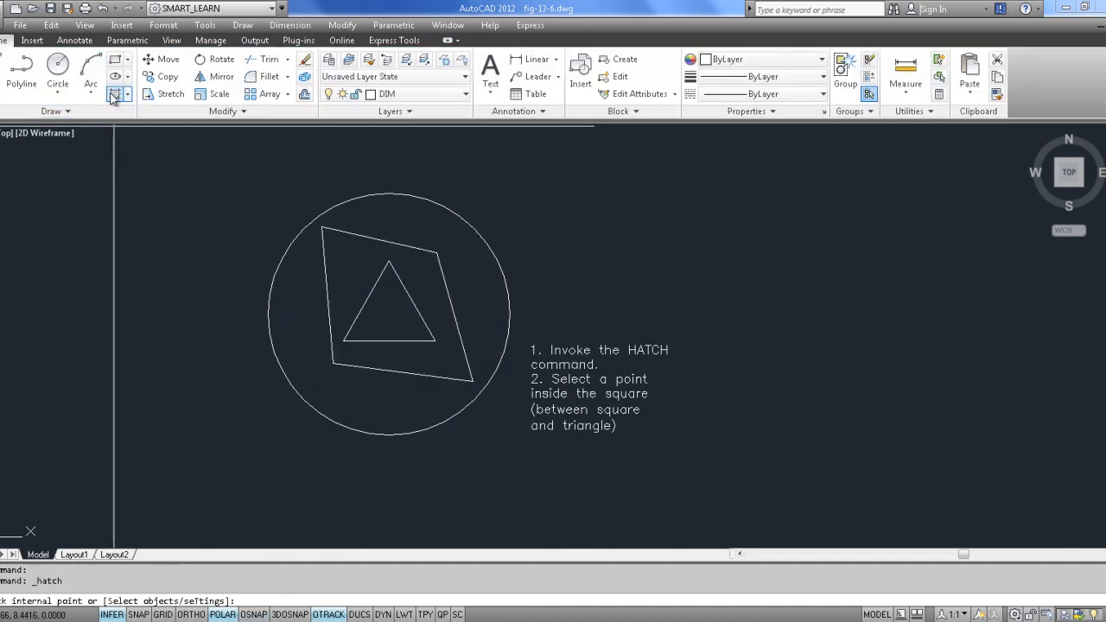
- Hatch between the circle and the quadrilateral again, reselecting Outer Island Detection, and delete the finished hatch
{"action": "left_click", "coordinate": [115, 94]}
{"action": "left_click", "coordinate": [423, 224]}
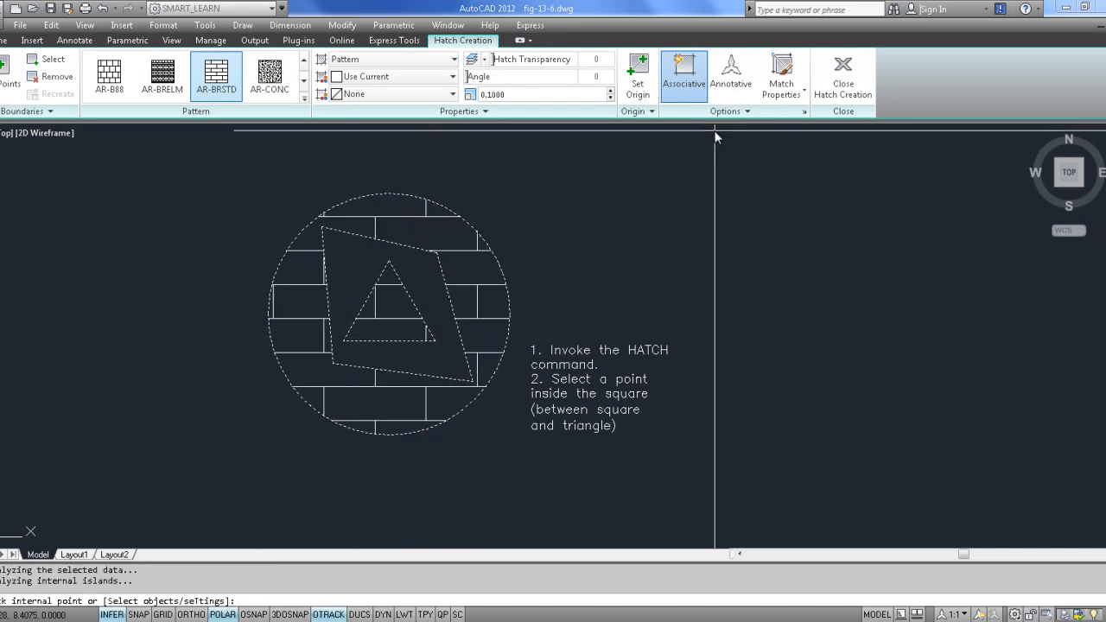
{"action": "left_click", "coordinate": [746, 112]}
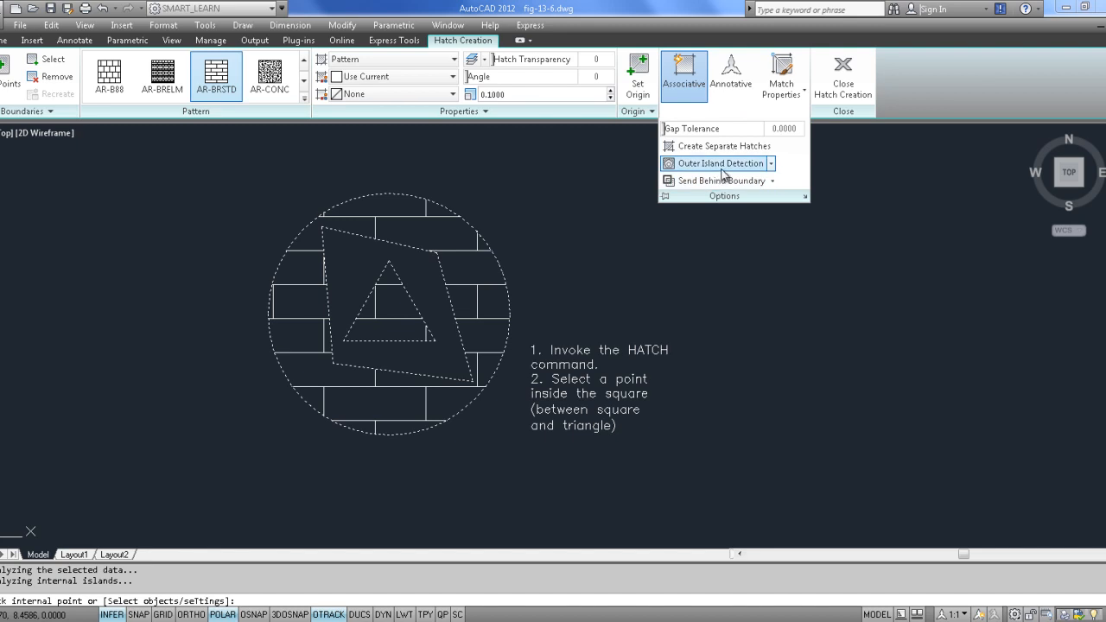
{"action": "left_click", "coordinate": [771, 164]}
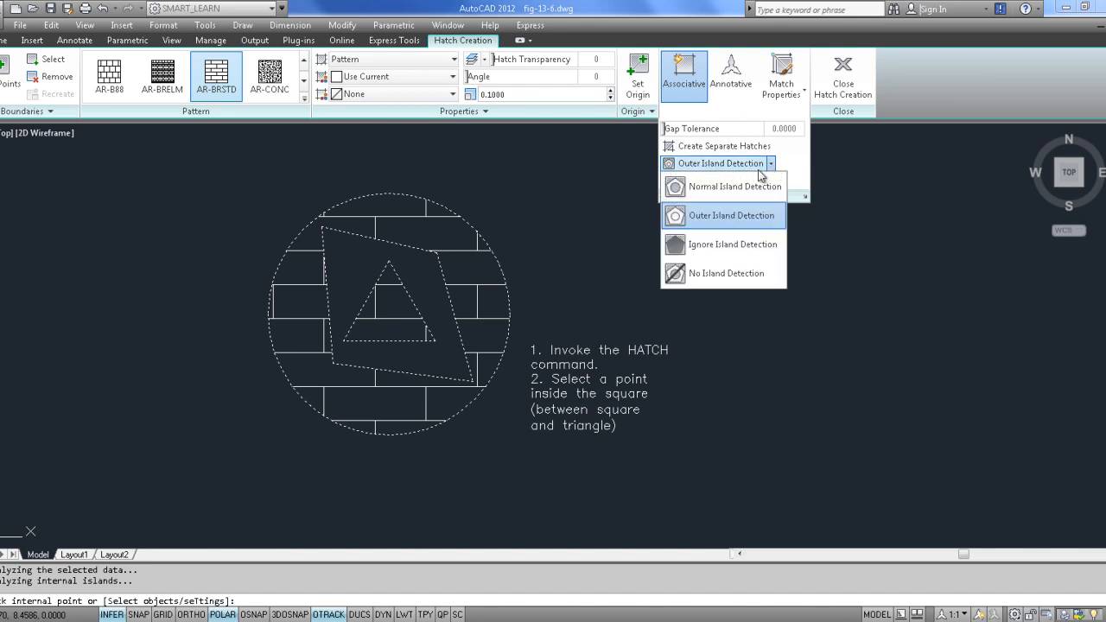
{"action": "left_click", "coordinate": [703, 217]}
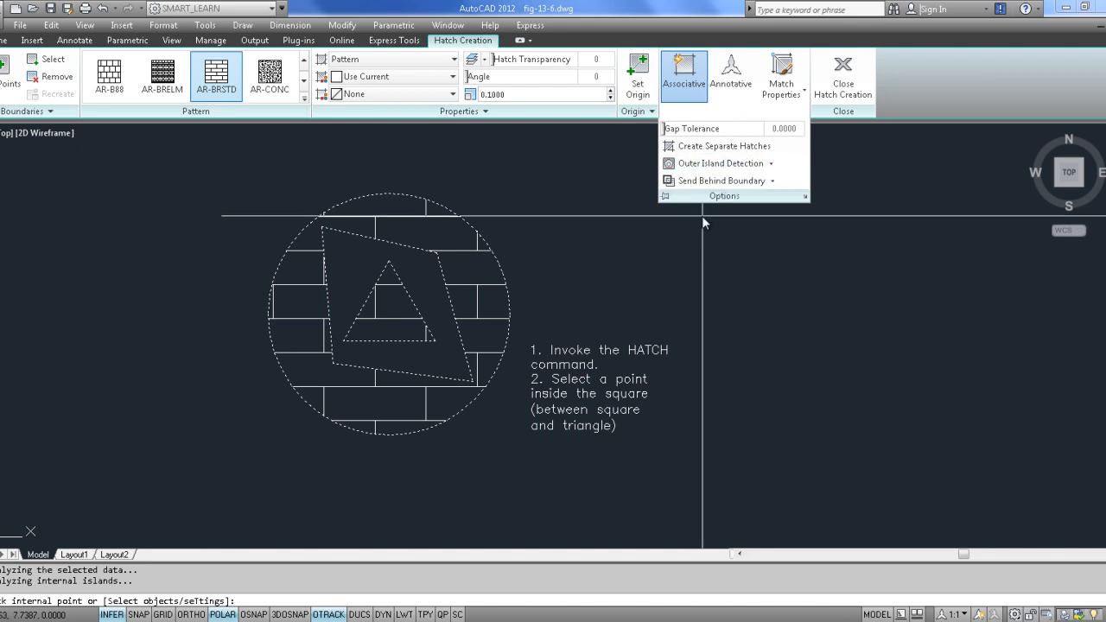
{"action": "right_click", "coordinate": [612, 254]}
{"action": "left_click", "coordinate": [646, 264]}
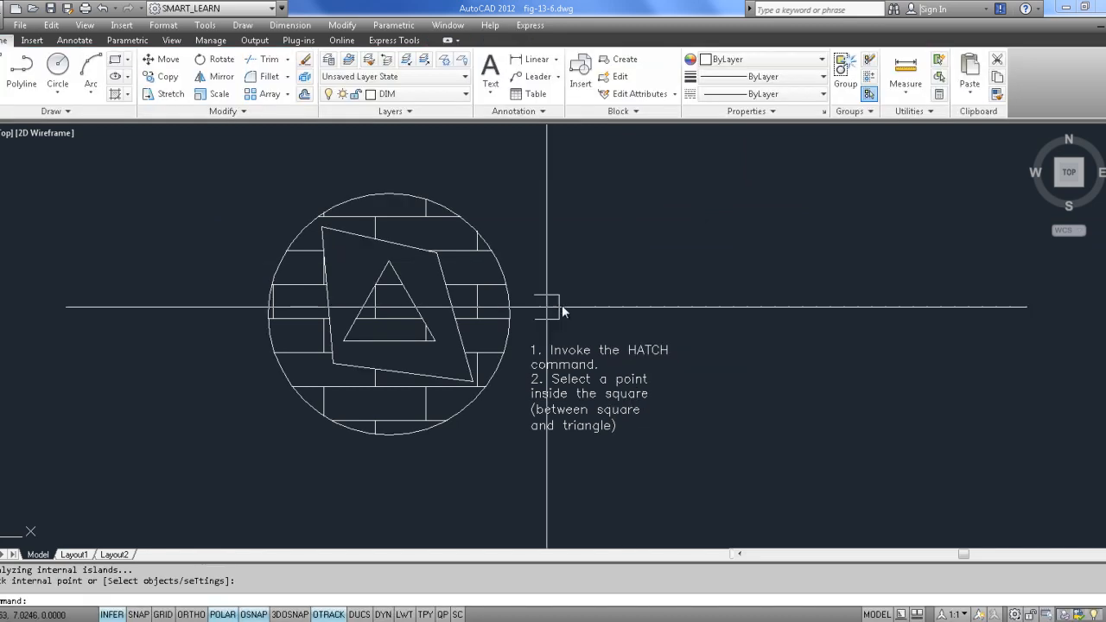
{"action": "left_click", "coordinate": [467, 252]}
{"action": "key", "text": "Delete"}
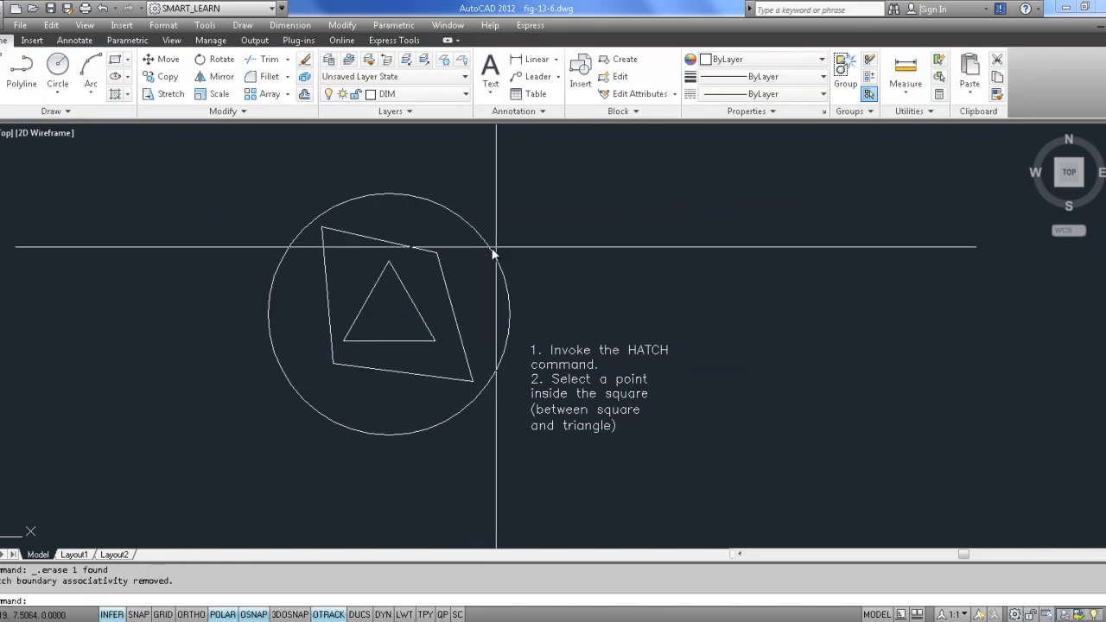
- Try hatching between the circle and the quadrilateral after checking the hatch options, and undo that hatch
{"action": "left_click", "coordinate": [112, 97]}
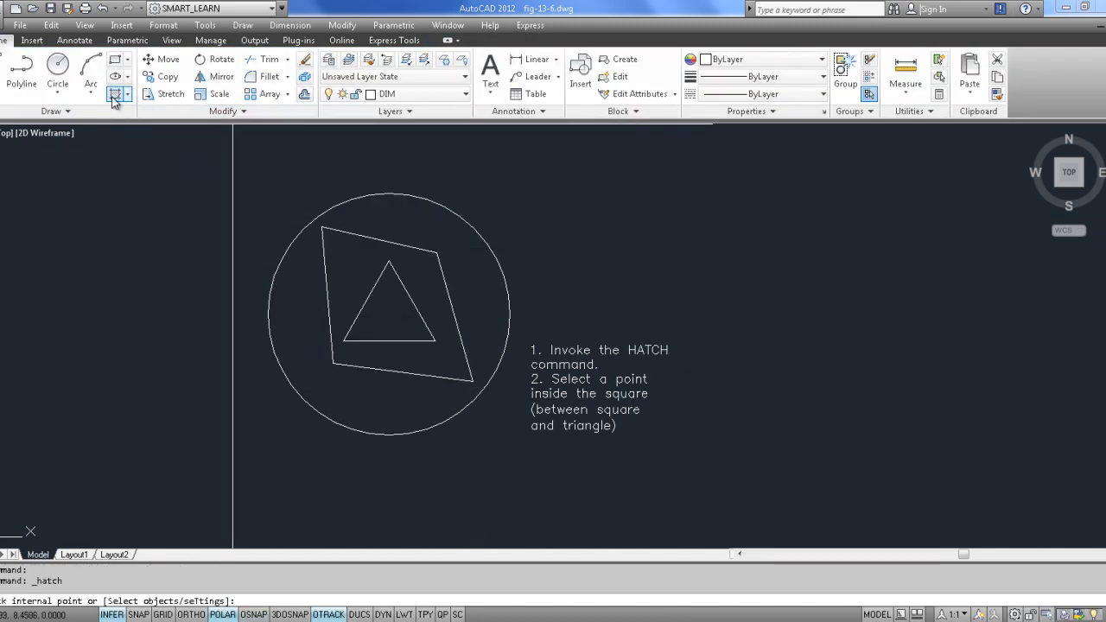
{"action": "left_click", "coordinate": [737, 113]}
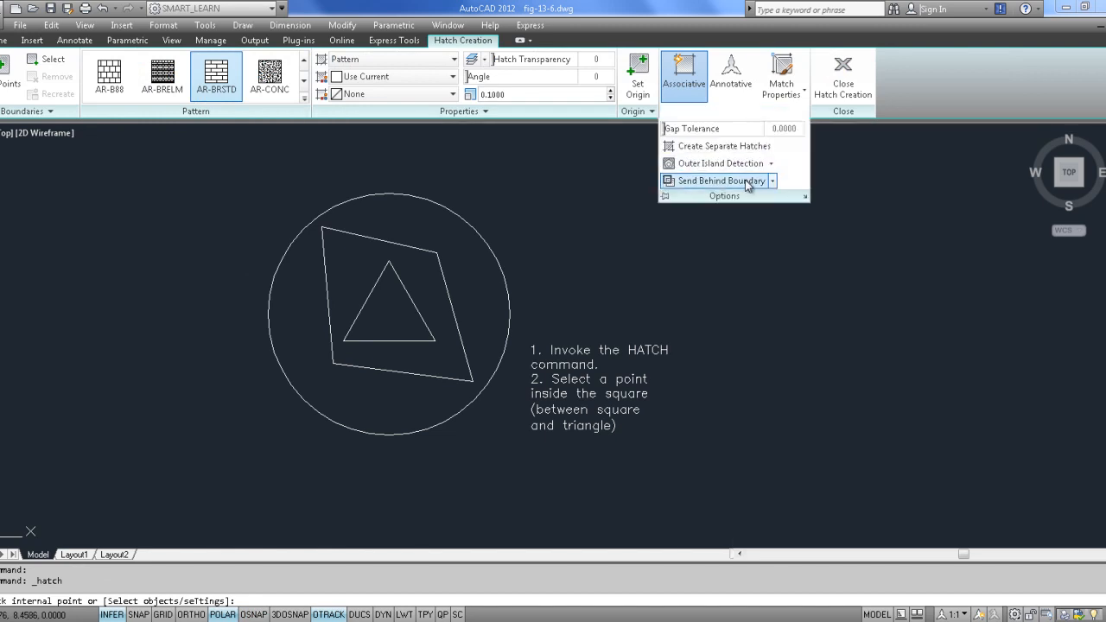
{"action": "left_click", "coordinate": [401, 213]}
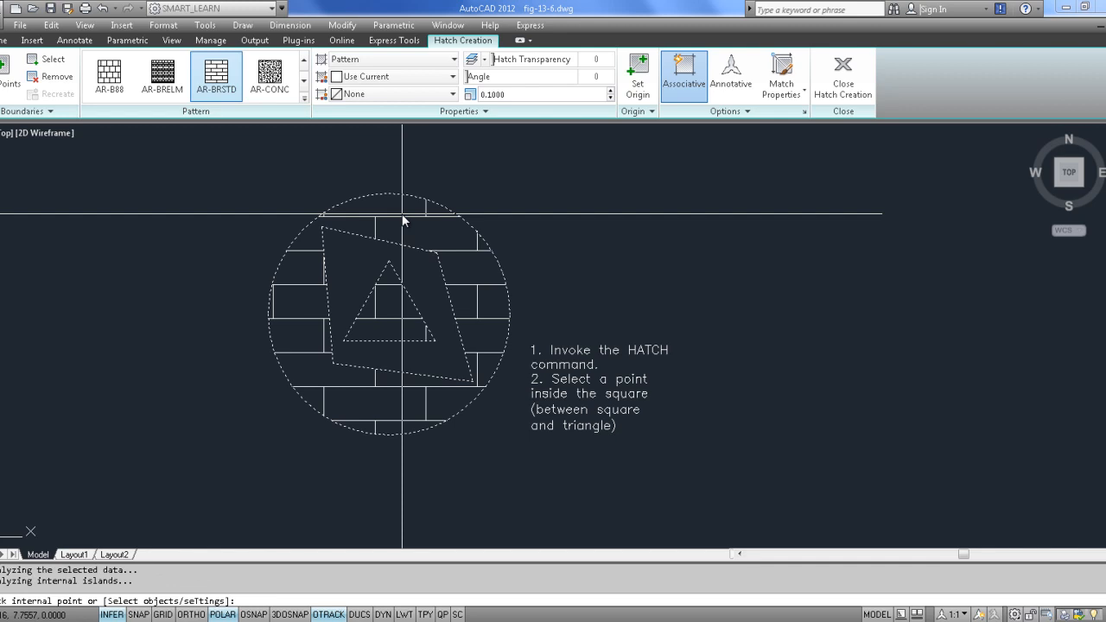
{"action": "key", "text": "Escape"}
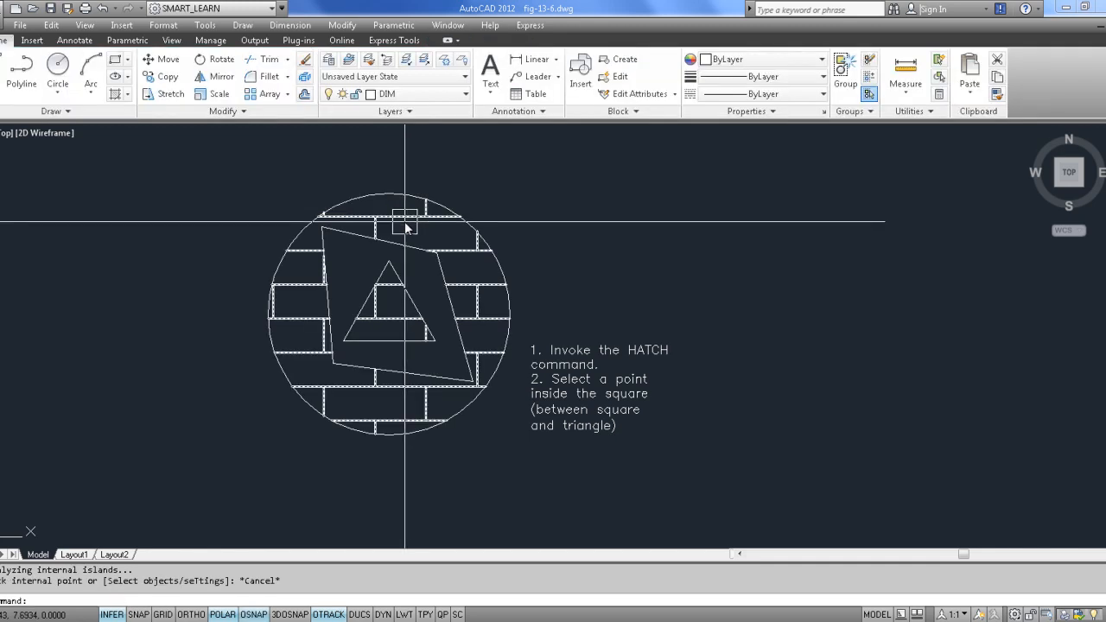
{"action": "key", "text": "ctrl+z"}
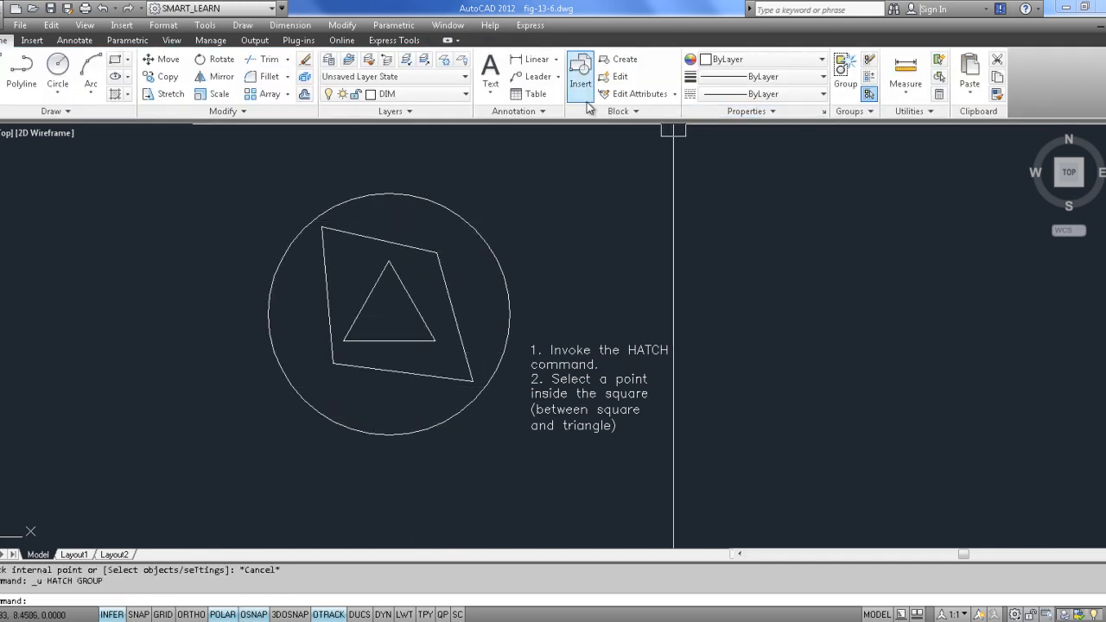
- Try hatching between the circle and the quadrilateral with Ignore Island Detection, and undo the finished hatch
{"action": "left_click", "coordinate": [115, 93]}
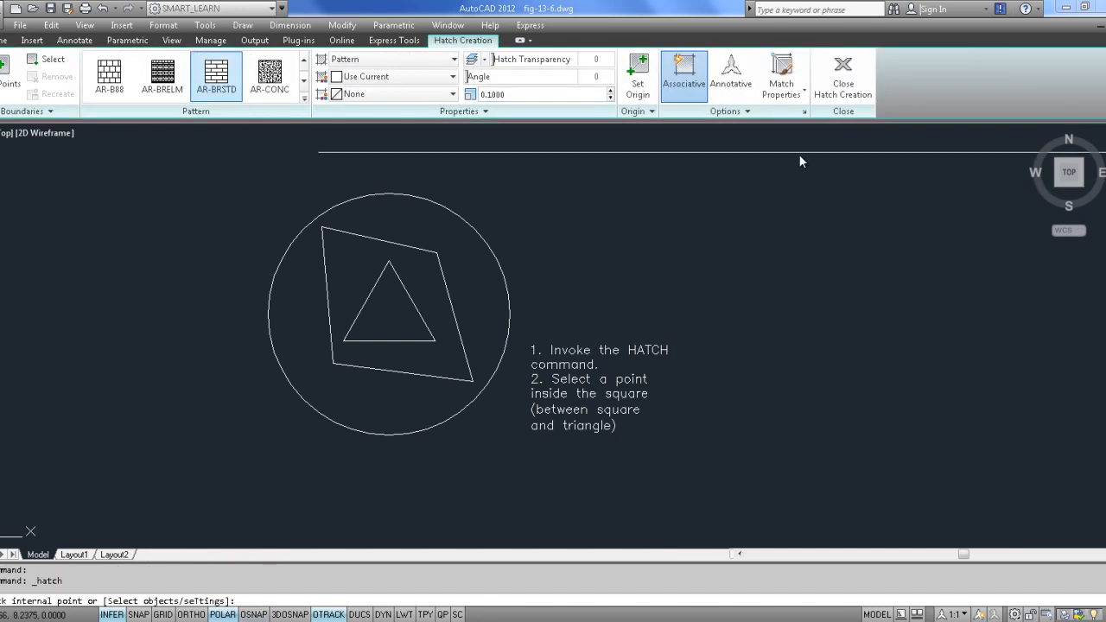
{"action": "left_click", "coordinate": [740, 111]}
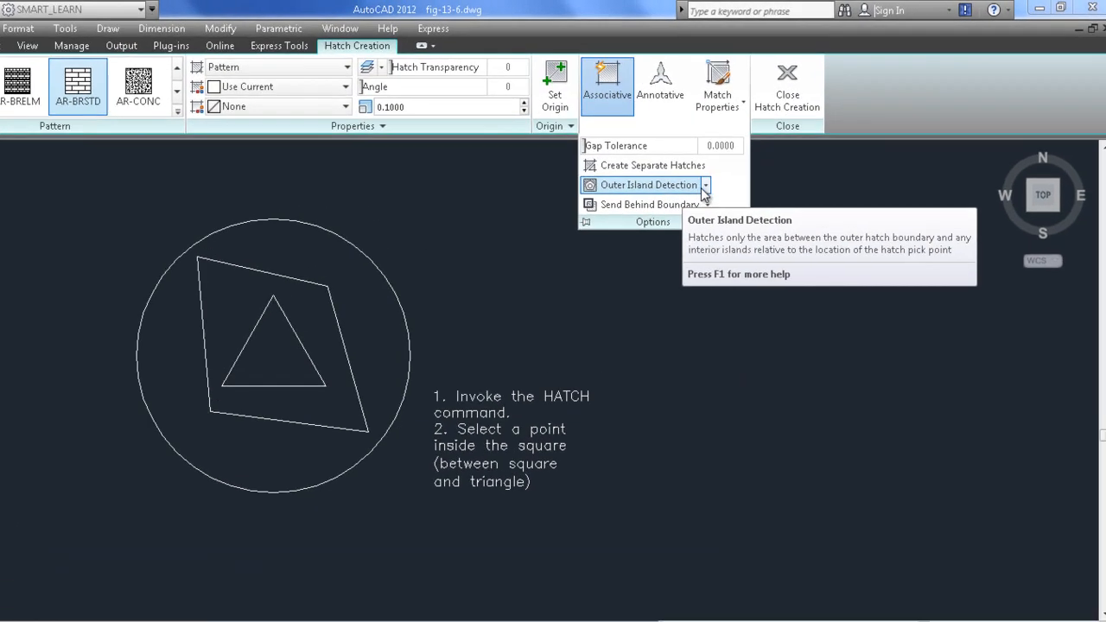
{"action": "left_click", "coordinate": [771, 164]}
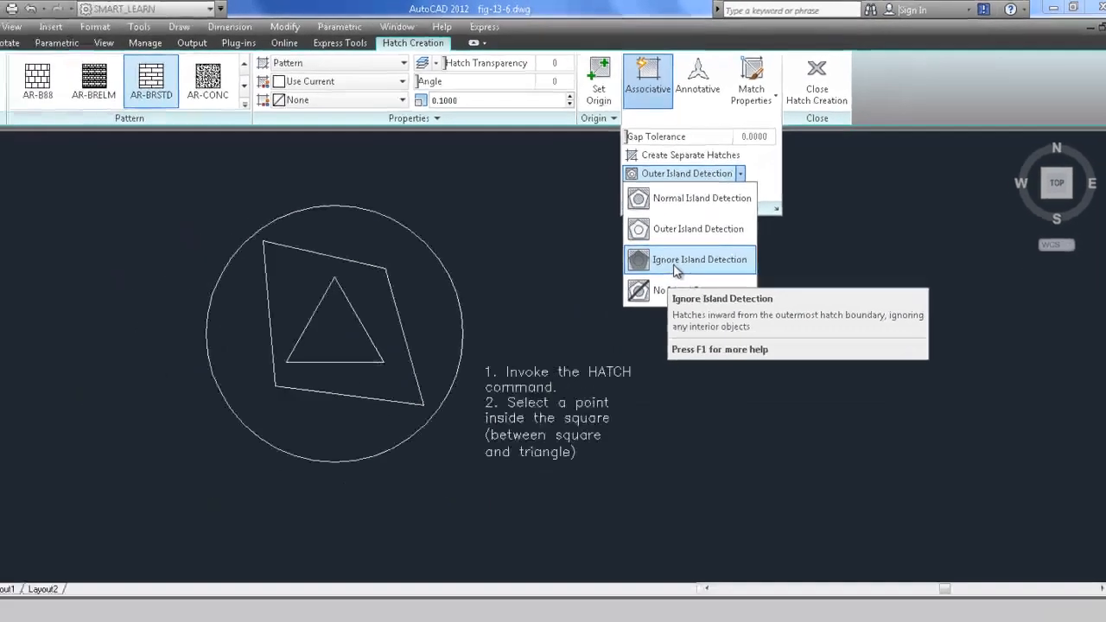
{"action": "left_click", "coordinate": [609, 292]}
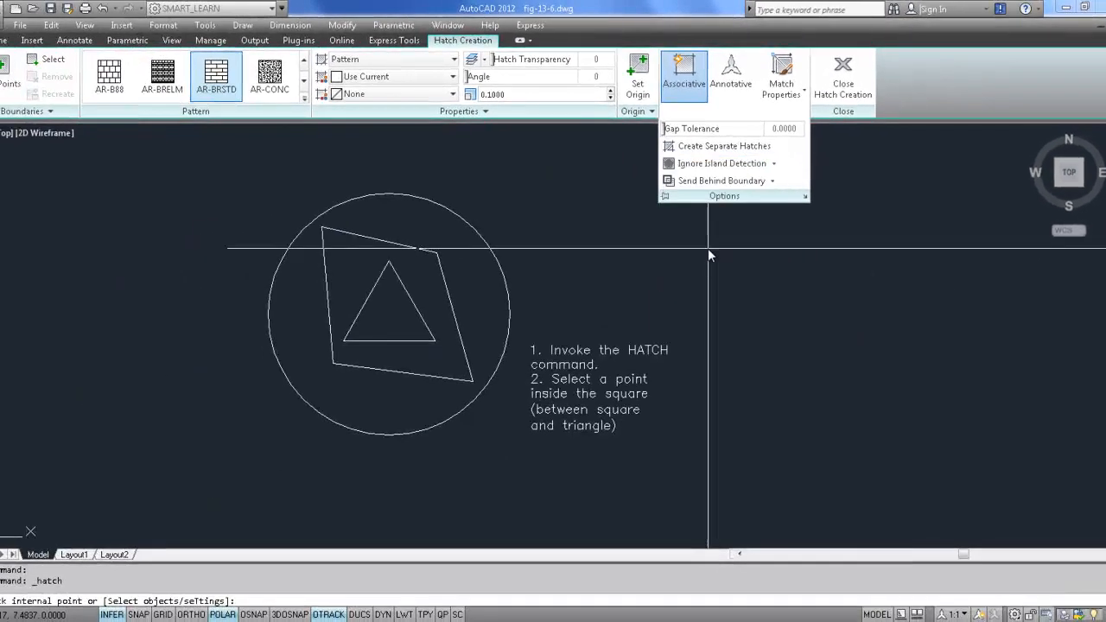
{"action": "left_click", "coordinate": [466, 254]}
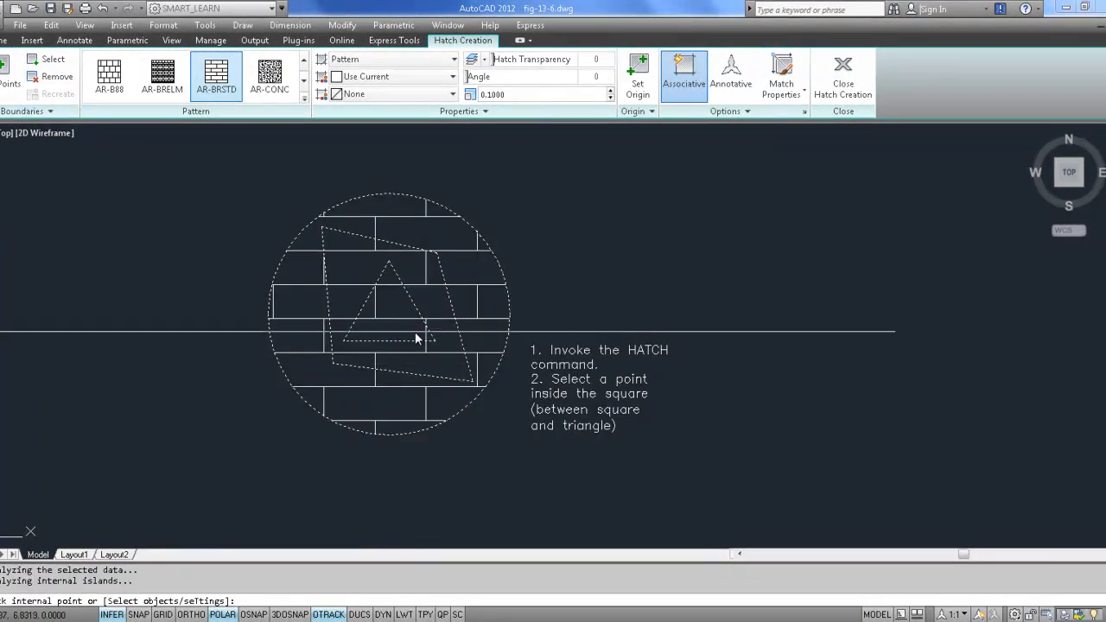
{"action": "key", "text": "Return"}
{"action": "key", "text": "ctrl+z"}
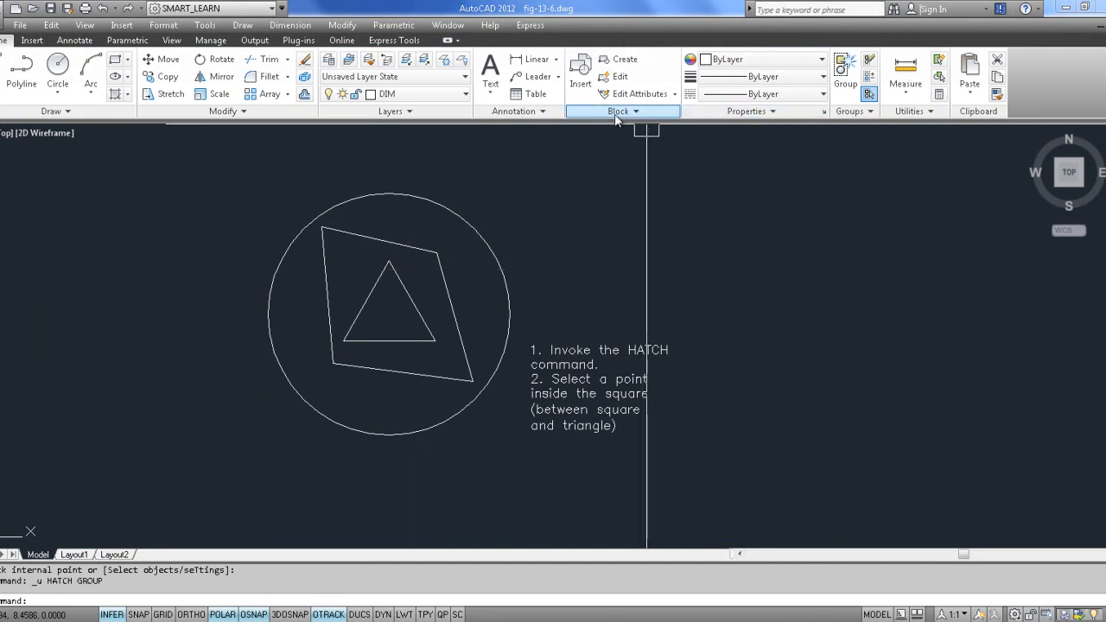
- Try hatching between the circle and the quadrilateral with No Island Detection, and undo that hatch
{"action": "left_click", "coordinate": [115, 94]}
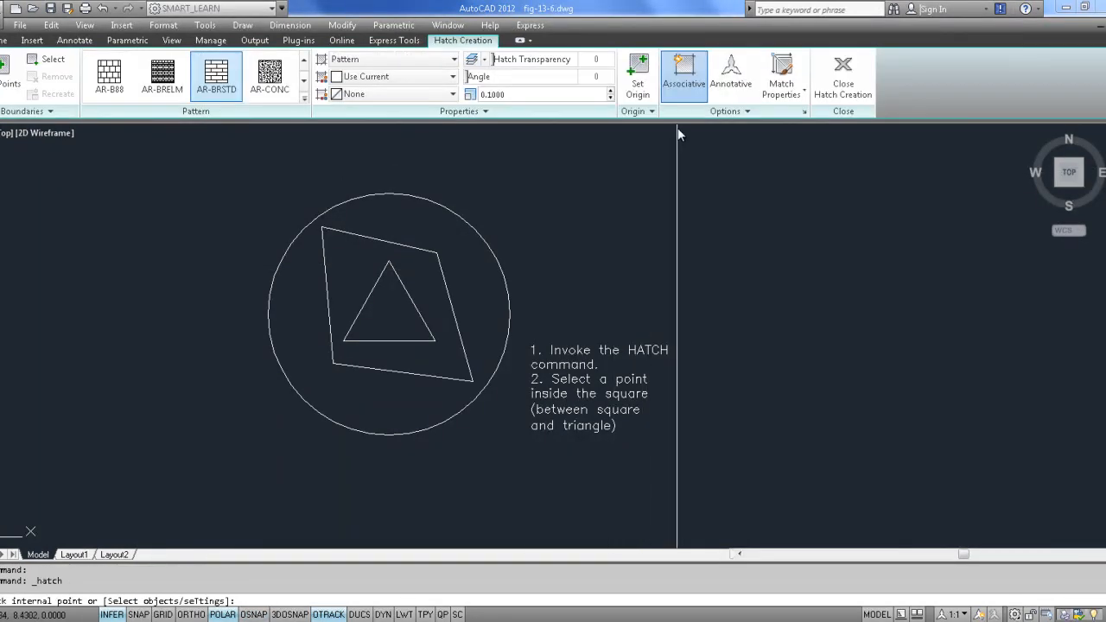
{"action": "left_click", "coordinate": [747, 112]}
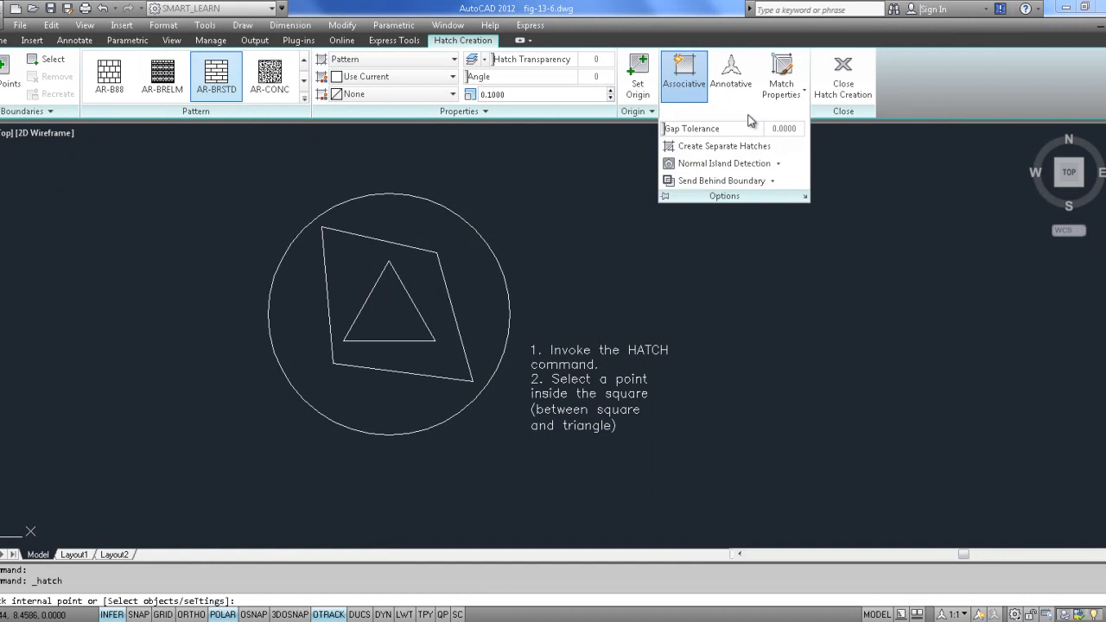
{"action": "left_click", "coordinate": [778, 164]}
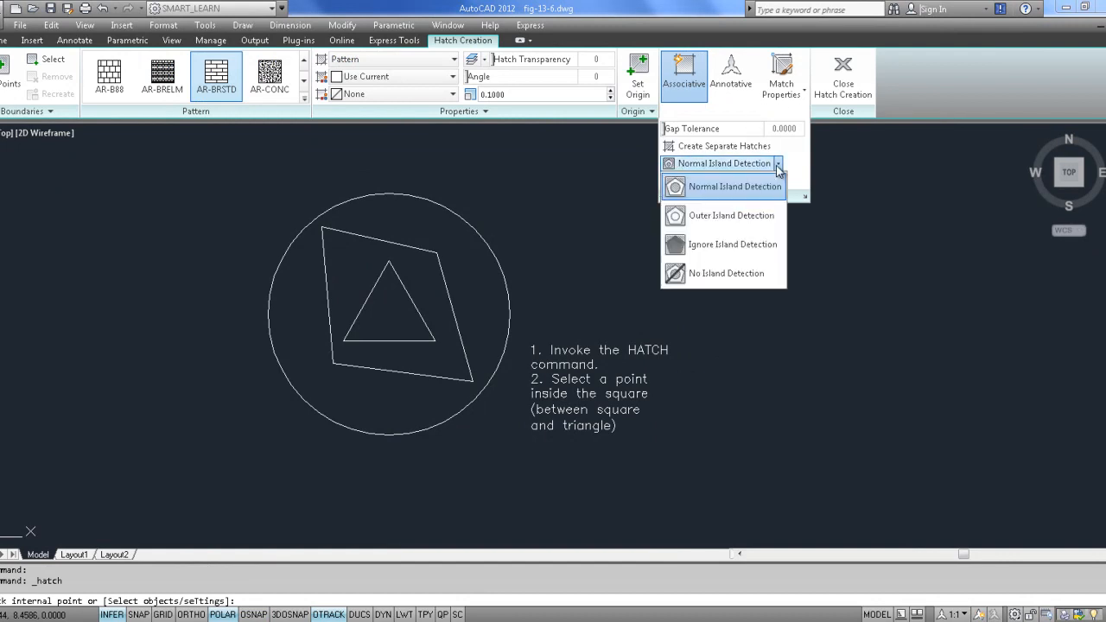
{"action": "left_click", "coordinate": [693, 275]}
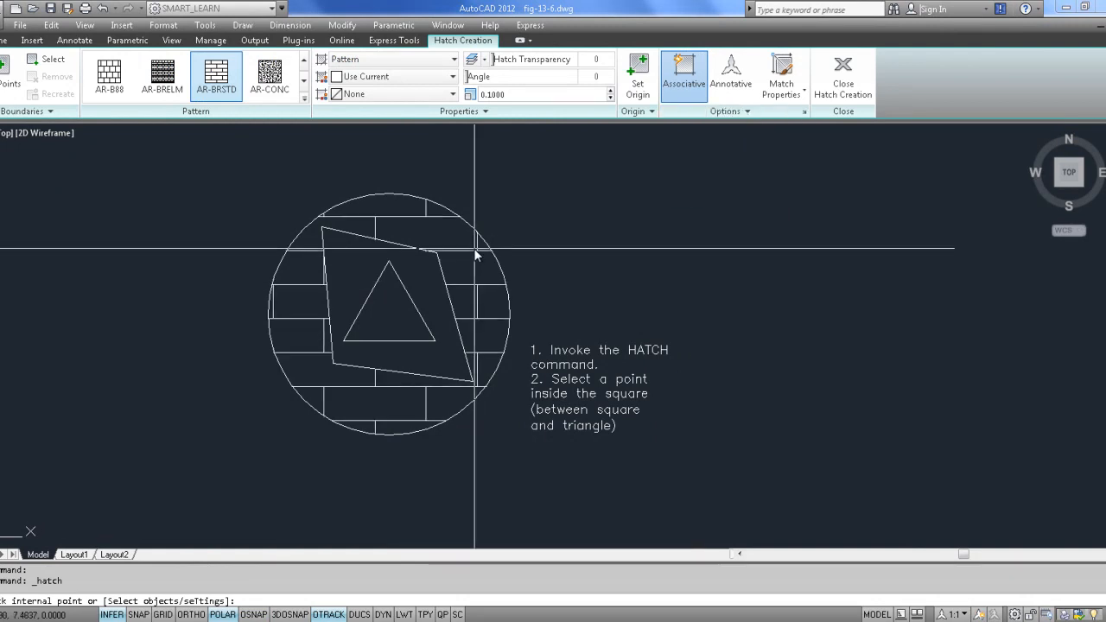
{"action": "left_click", "coordinate": [473, 248]}
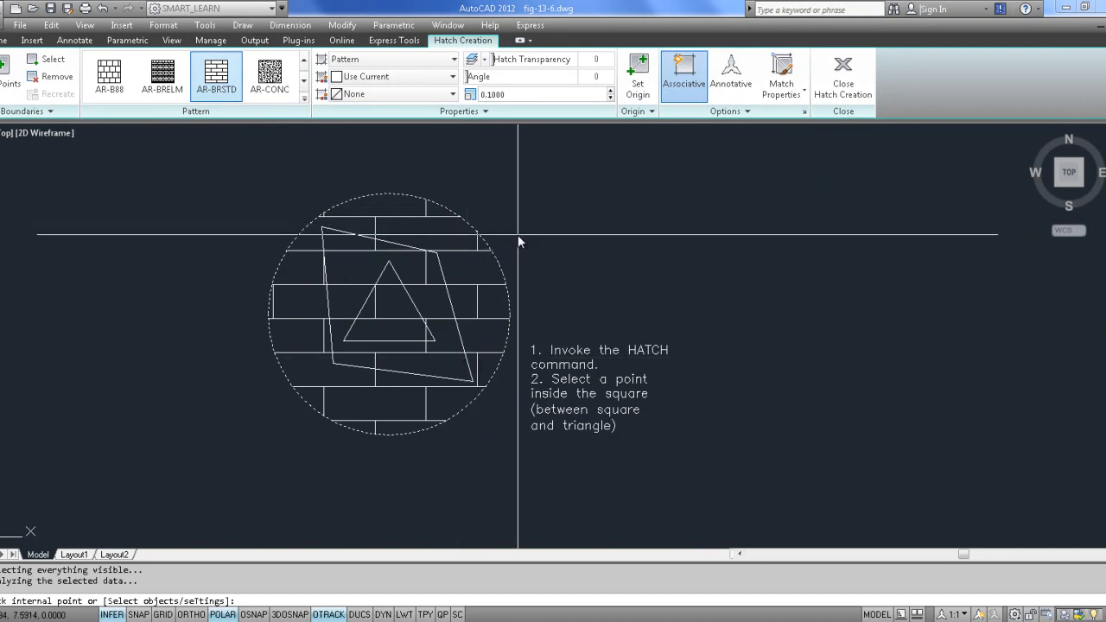
{"action": "key", "text": "Escape"}
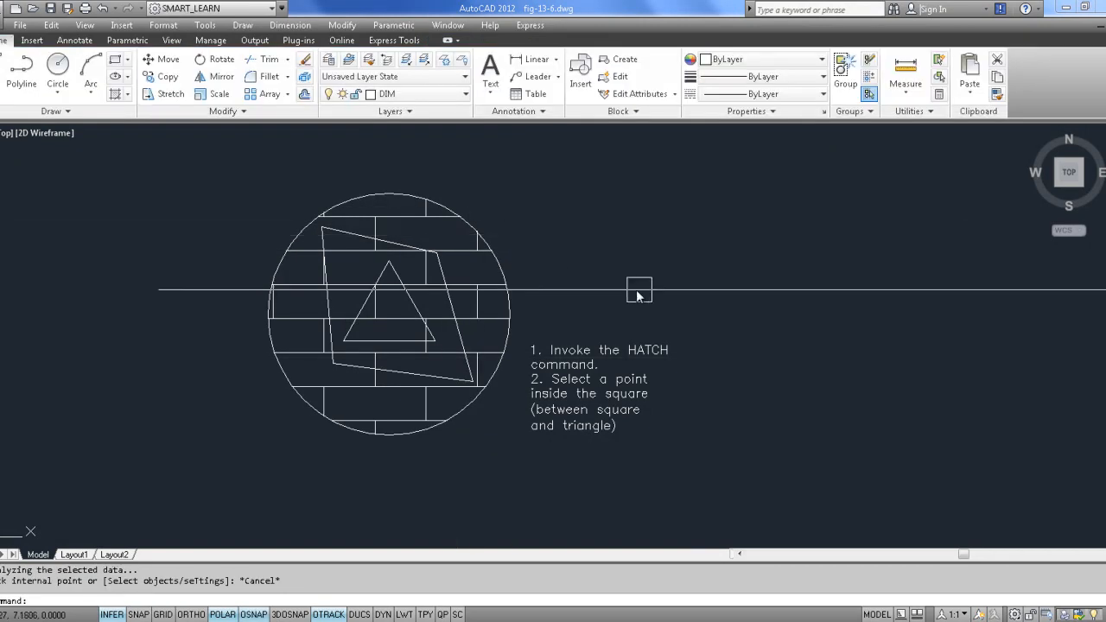
{"action": "key", "text": "ctrl+z"}
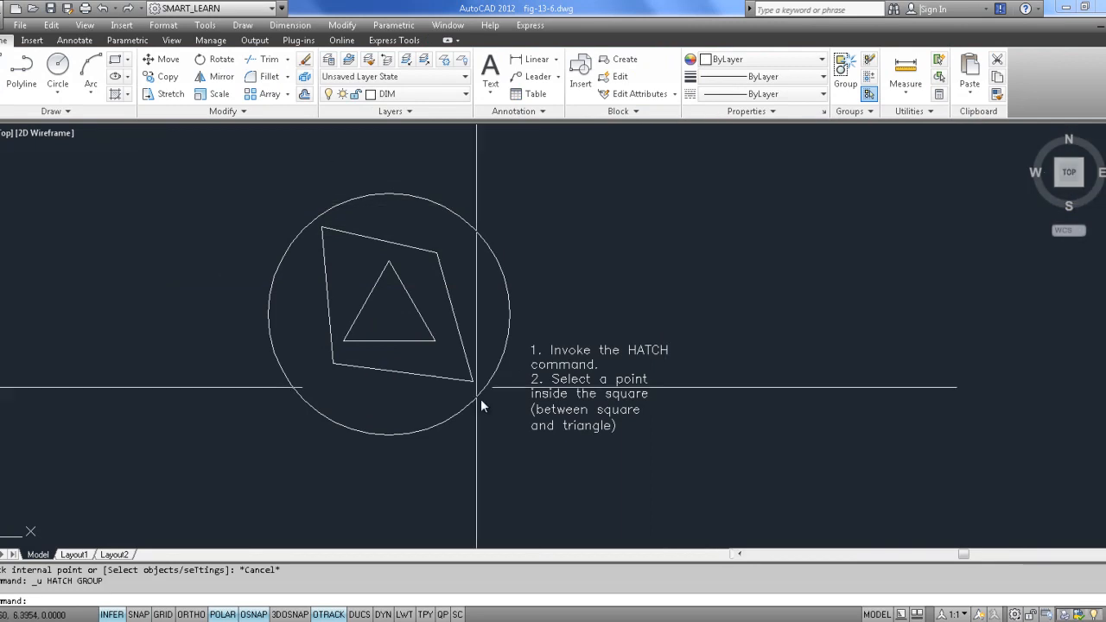
- Switch to the Adobe Reader slides and review pages 7 to 11 on hatch boundaries, the Boundary Not Closed message, Select Objects and Remove Boundary
{"action": "left_click", "coordinate": [605, 621]}
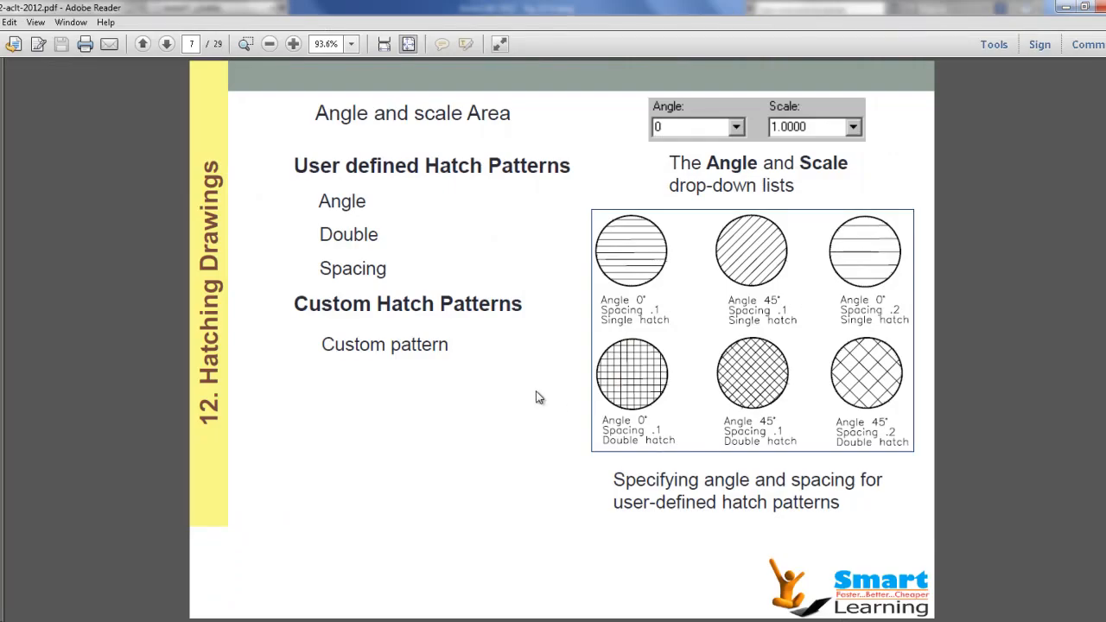
{"action": "key", "text": "Page_Down"}
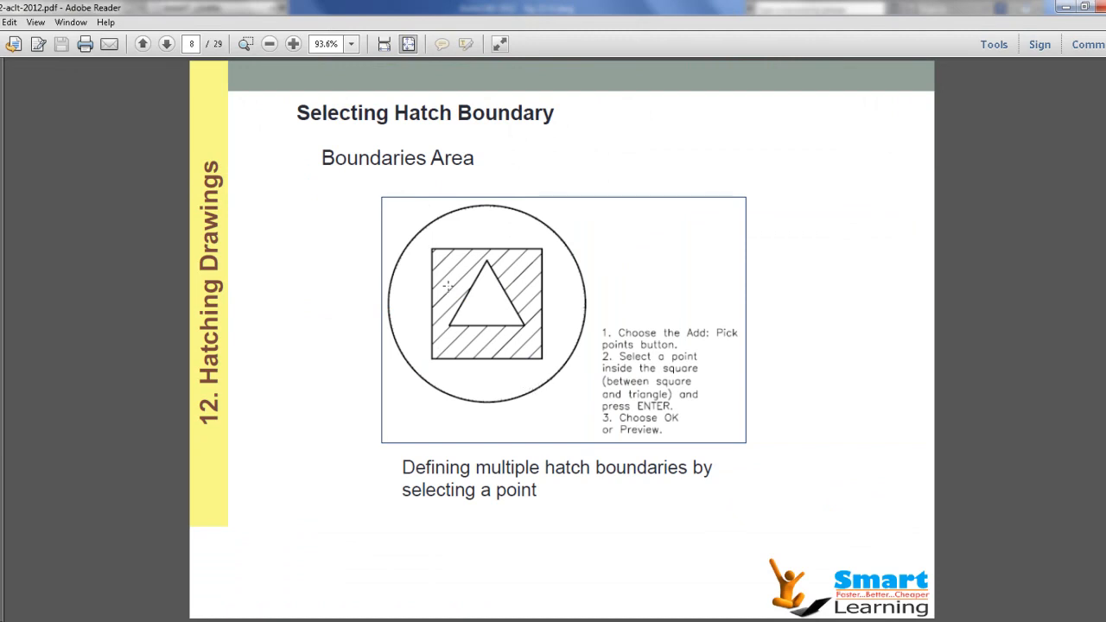
{"action": "key", "text": "Page_Down"}
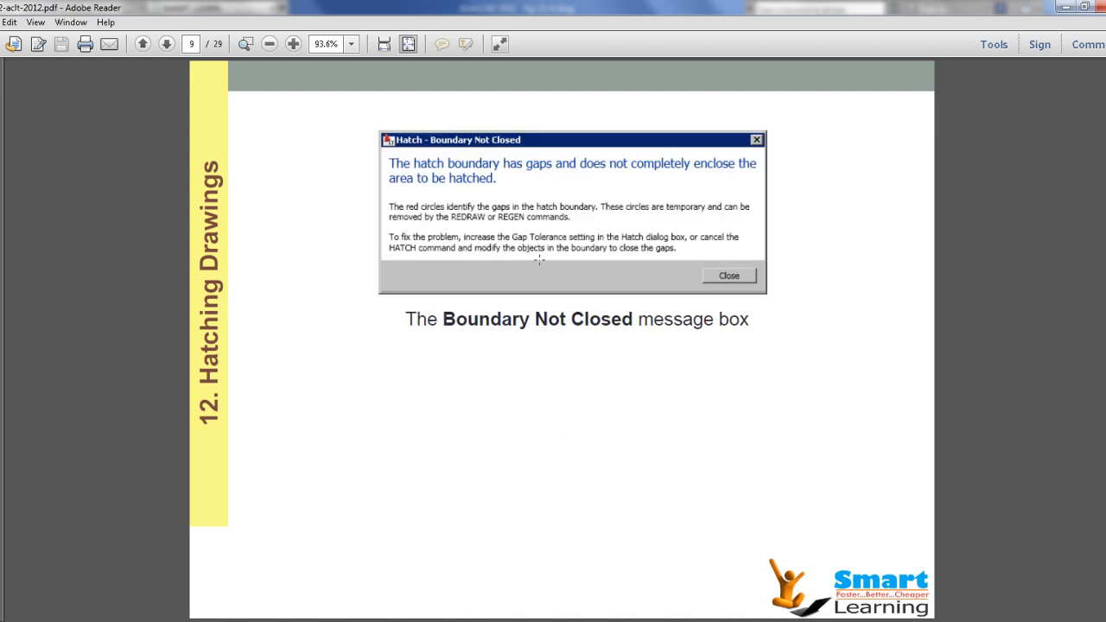
{"action": "key", "text": "Page_Up"}
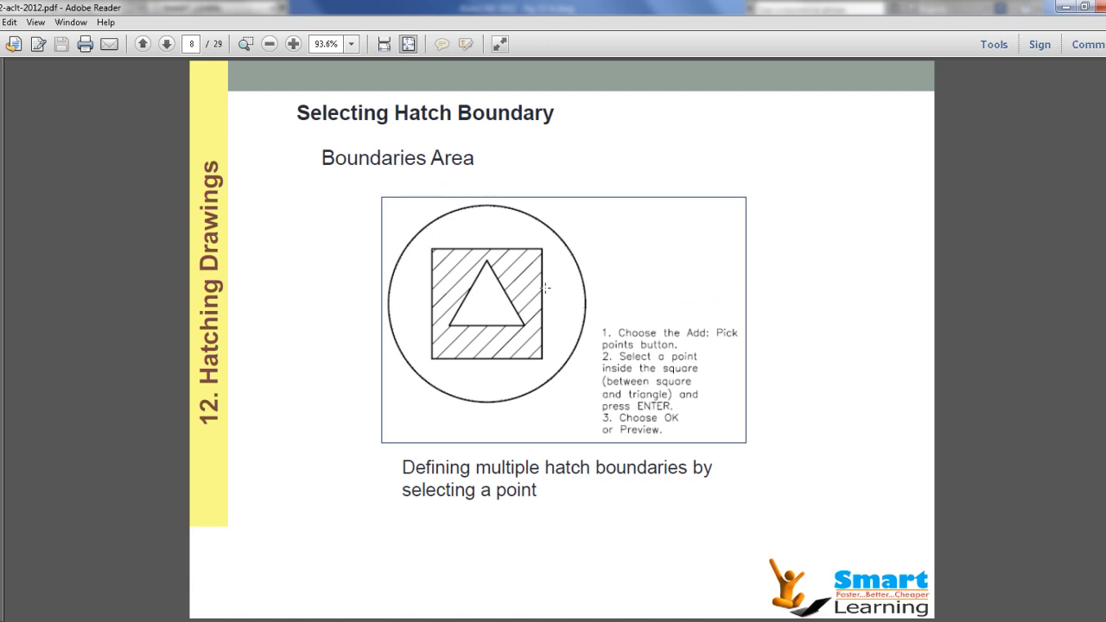
{"action": "key", "text": "Page_Down"}
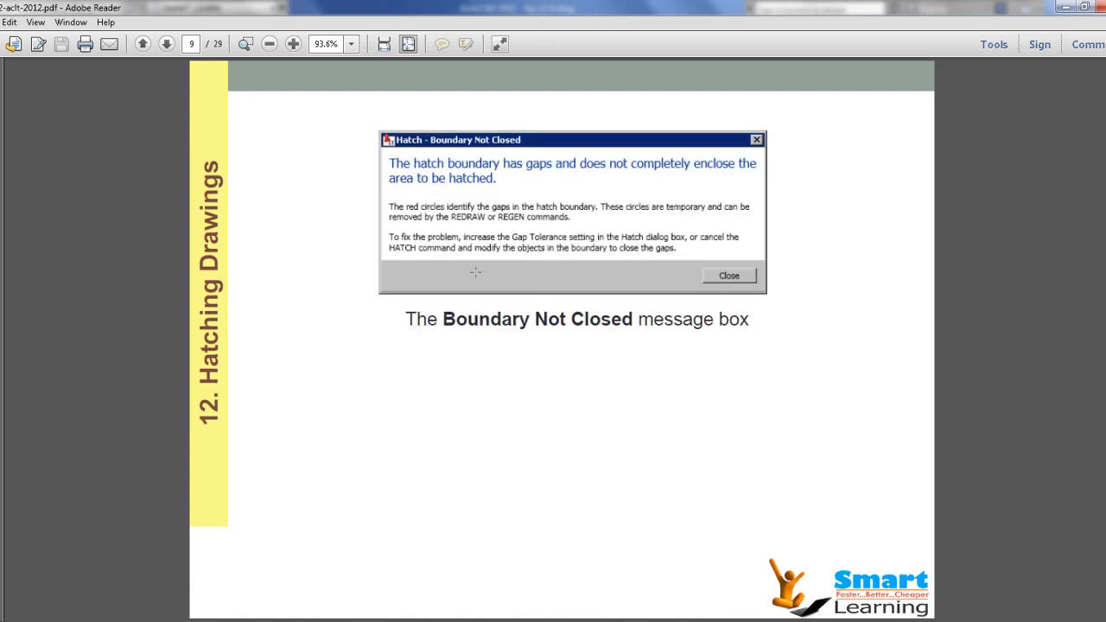
{"action": "key", "text": "Page_Down"}
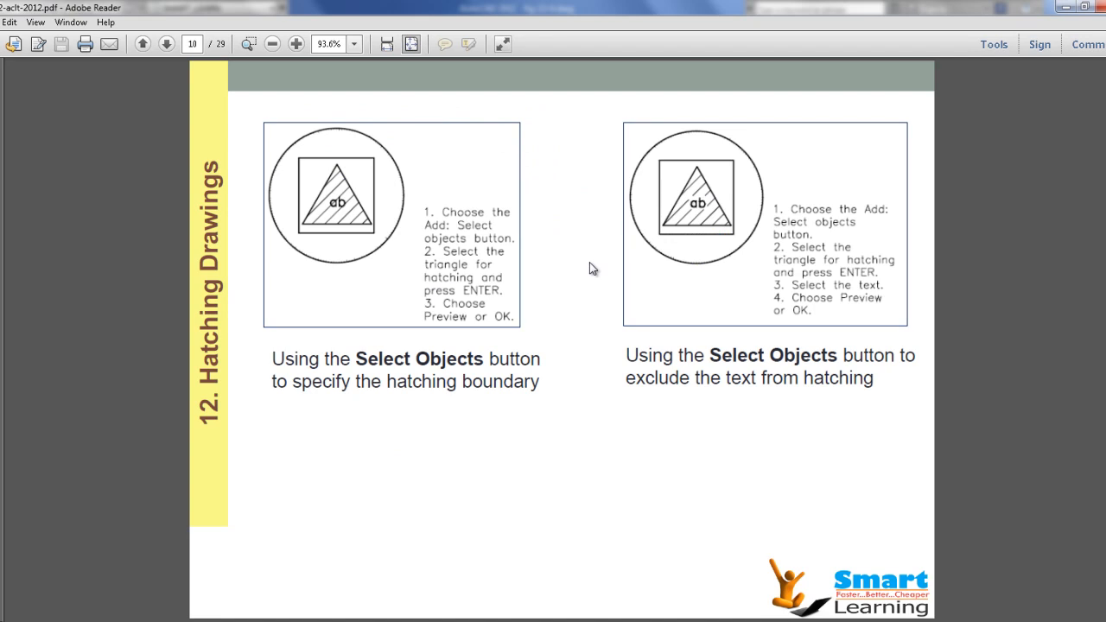
{"action": "key", "text": "Page_Down"}
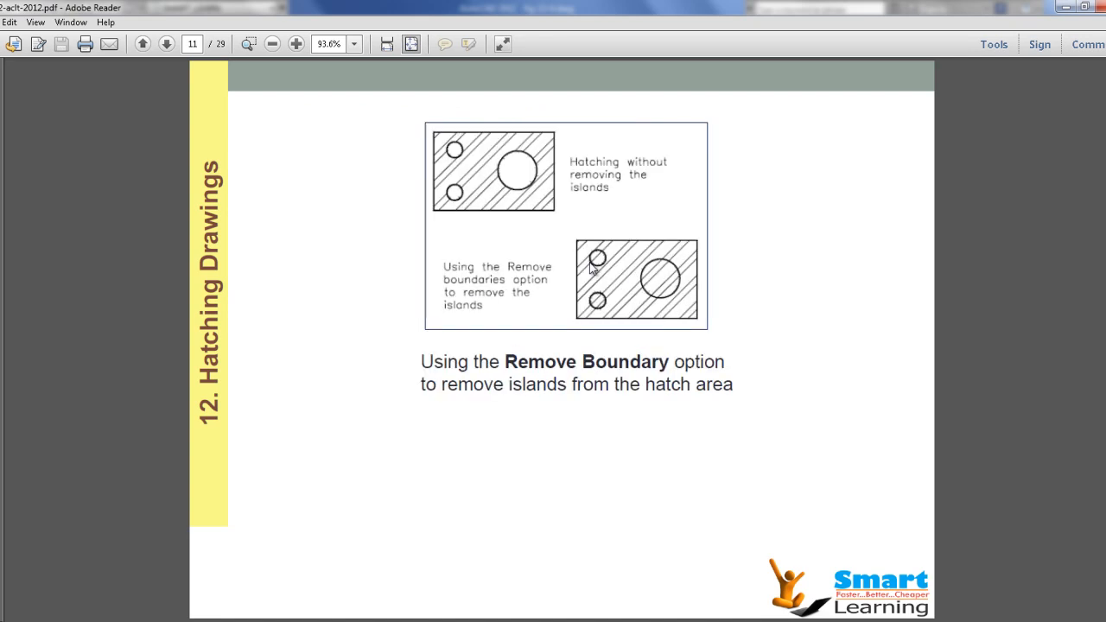
{"action": "key", "text": "Page_Up"}
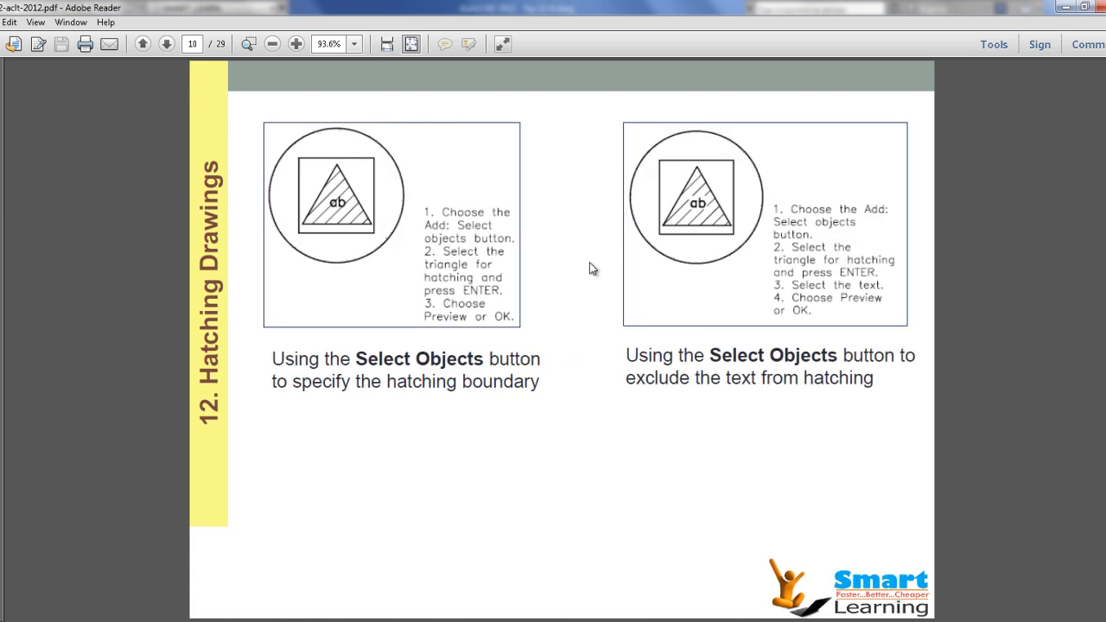
{"action": "key", "text": "Page_Up"}
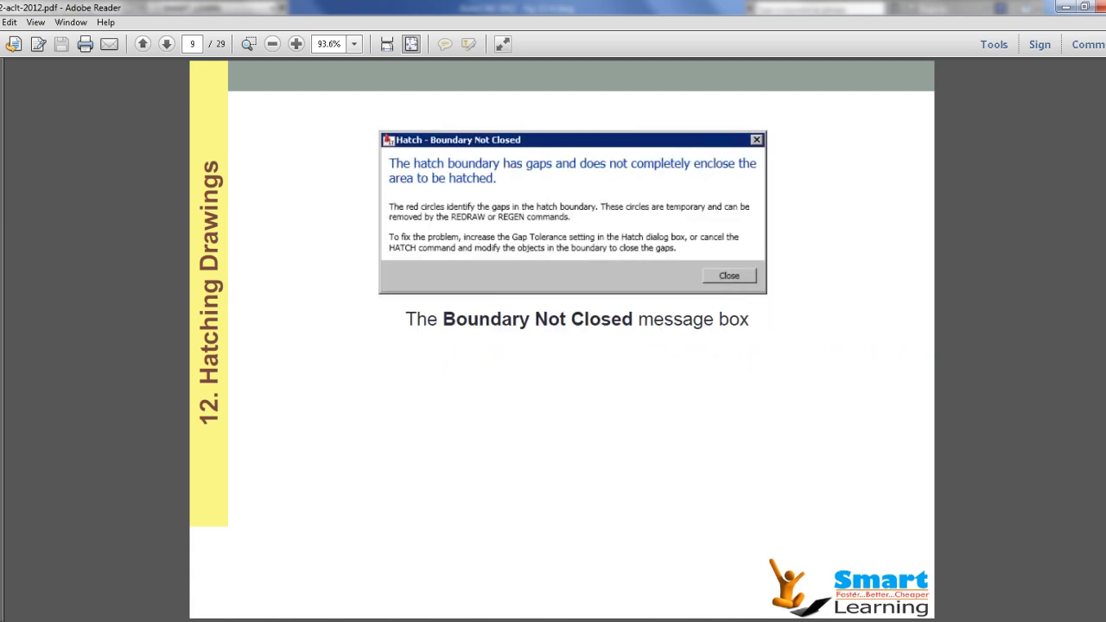
- Switch to fig-13-9.dwg in AutoCAD and examine the hatched triangle with its excluded text
{"action": "left_click", "coordinate": [390, 611]}
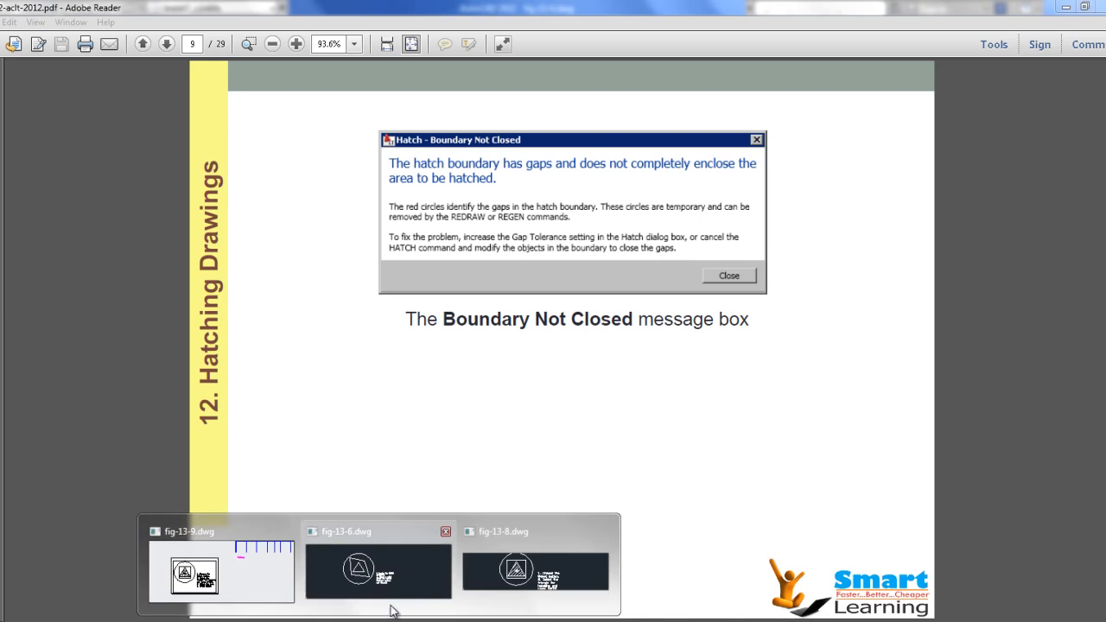
{"action": "left_click", "coordinate": [221, 572]}
{"action": "scroll", "coordinate": [285, 397], "scroll_direction": "up", "scroll_amount": 4}
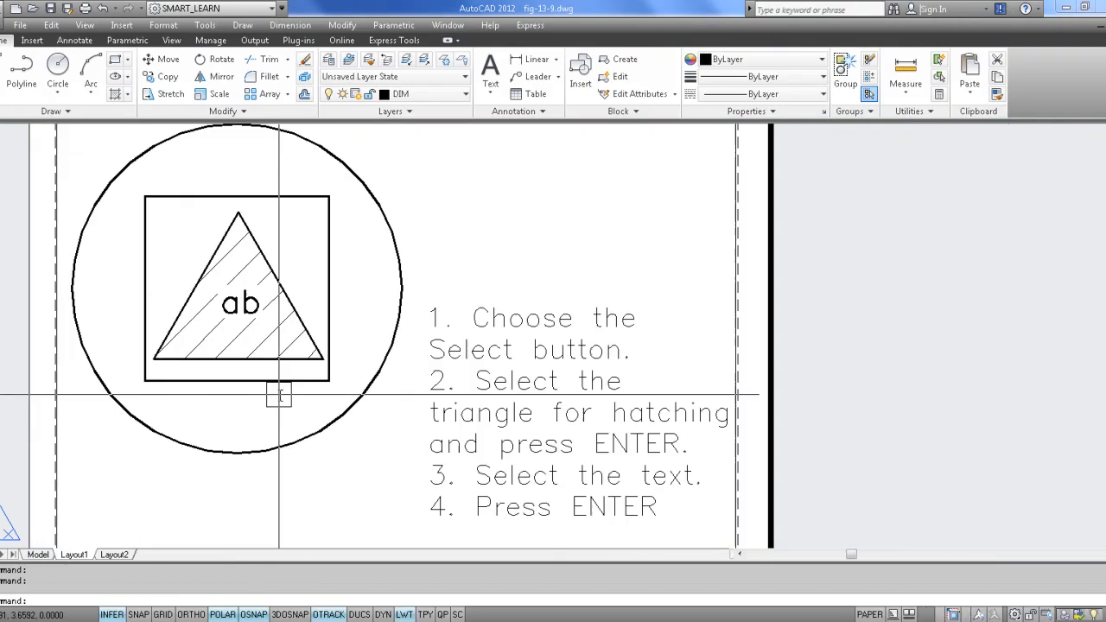
{"action": "middle_click_drag", "start_coordinate": [290, 410], "coordinate": [406, 432]}
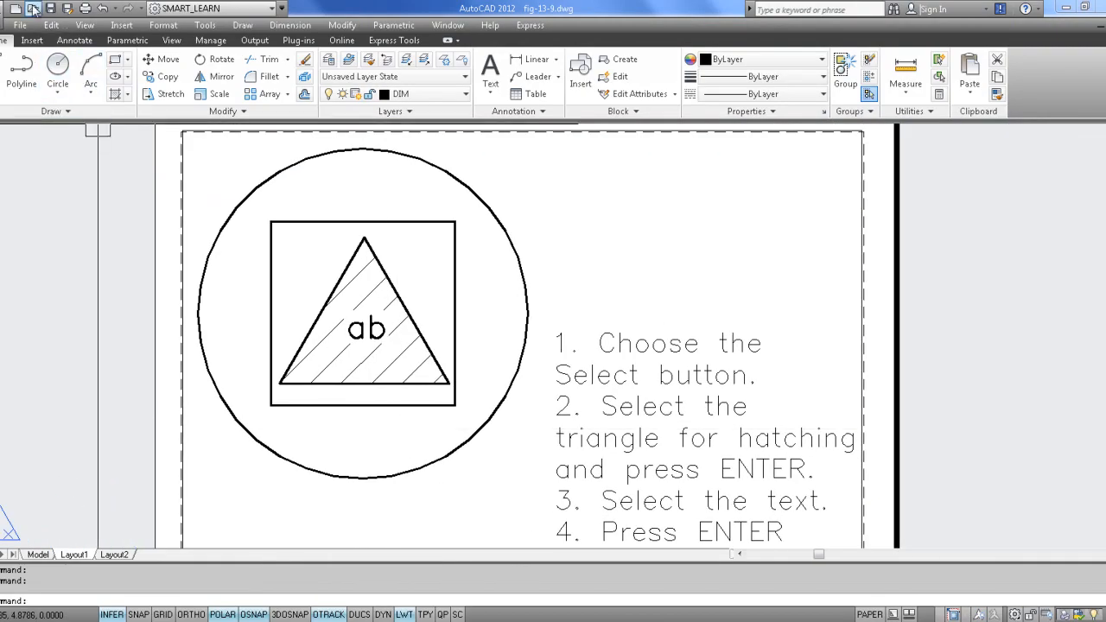
- Open fig-13-14.dwg and view its two hatched rectangles with different hatch origins
{"action": "left_click", "coordinate": [32, 8]}
{"action": "double_click", "coordinate": [451, 317]}
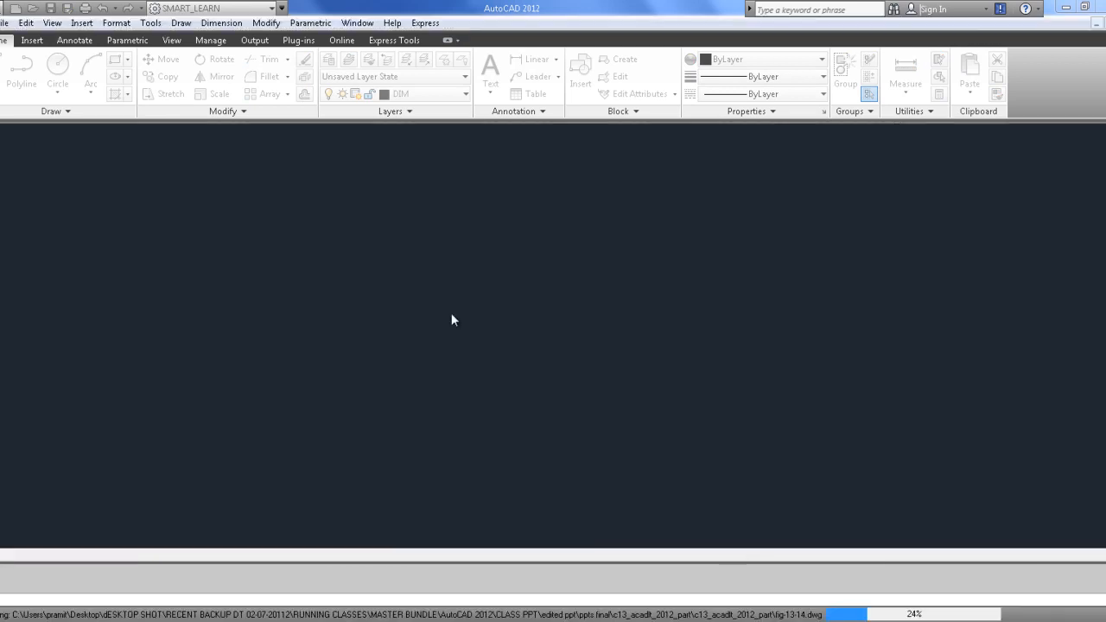
{"action": "scroll", "coordinate": [289, 439], "scroll_direction": "up", "scroll_amount": 3}
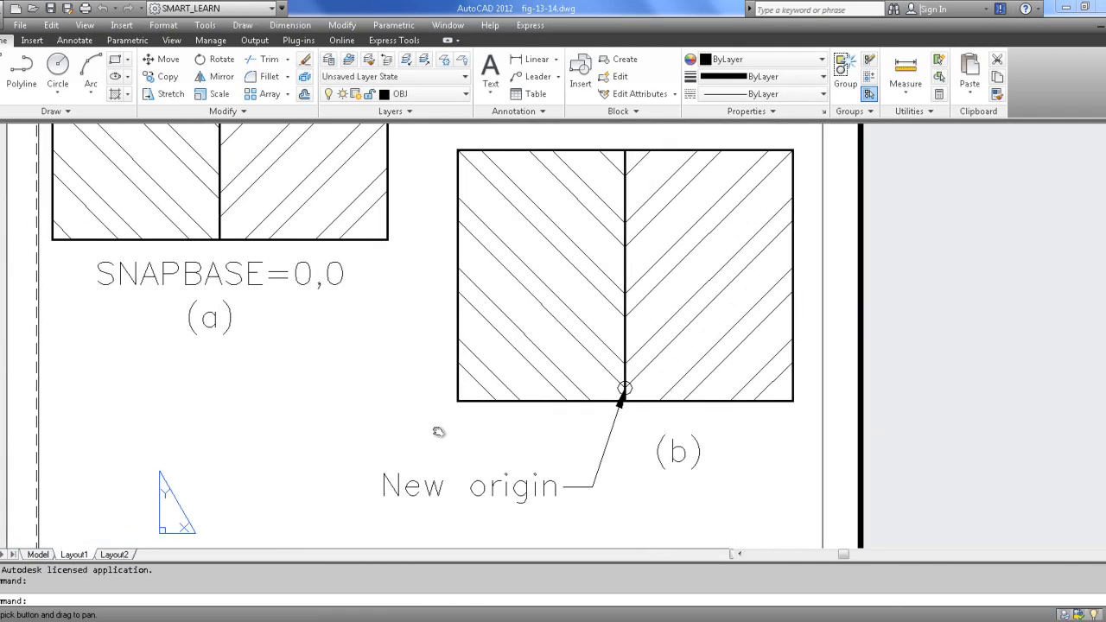
{"action": "scroll", "coordinate": [400, 421], "scroll_direction": "down", "scroll_amount": 2}
{"action": "middle_click_drag", "start_coordinate": [400, 421], "coordinate": [405, 462]}
- Show the drawing's model space, turn off the lineweight display and bring the hatched rectangles into close view
{"action": "left_click", "coordinate": [50, 556]}
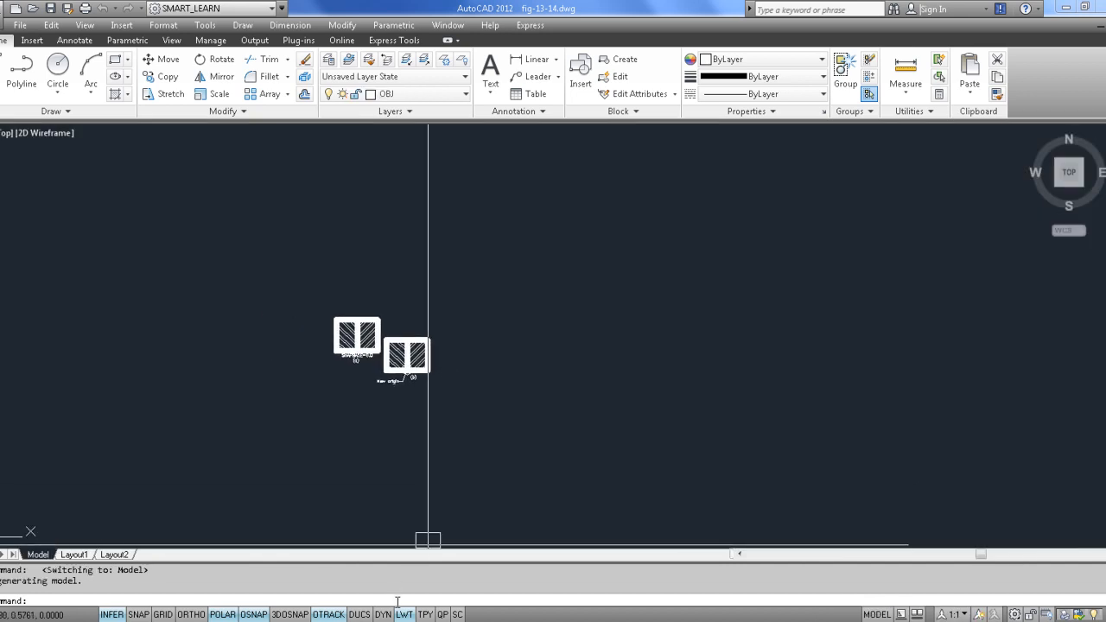
{"action": "left_click", "coordinate": [403, 615]}
{"action": "scroll", "coordinate": [479, 424], "scroll_direction": "up", "scroll_amount": 8}
{"action": "scroll", "coordinate": [422, 385], "scroll_direction": "up", "scroll_amount": 2}
{"action": "middle_click_drag", "start_coordinate": [400, 393], "coordinate": [437, 451]}
- Delete the hatch in the left half of rectangle (a)
{"action": "left_click", "coordinate": [360, 282]}
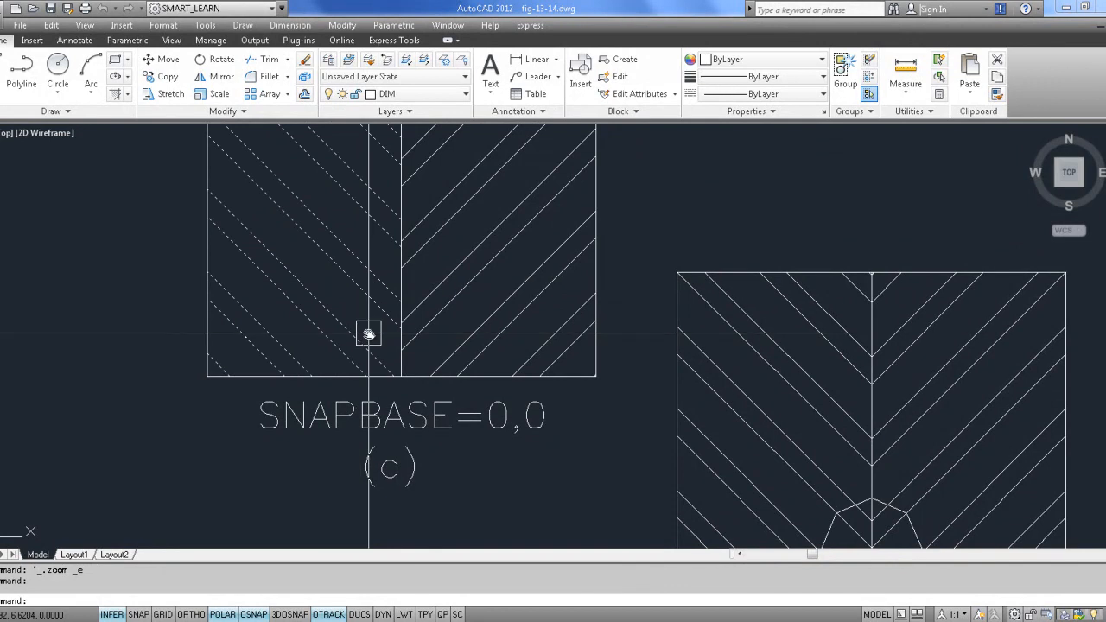
{"action": "key", "text": "Delete"}
{"action": "scroll", "coordinate": [355, 350], "scroll_direction": "down", "scroll_amount": 3}
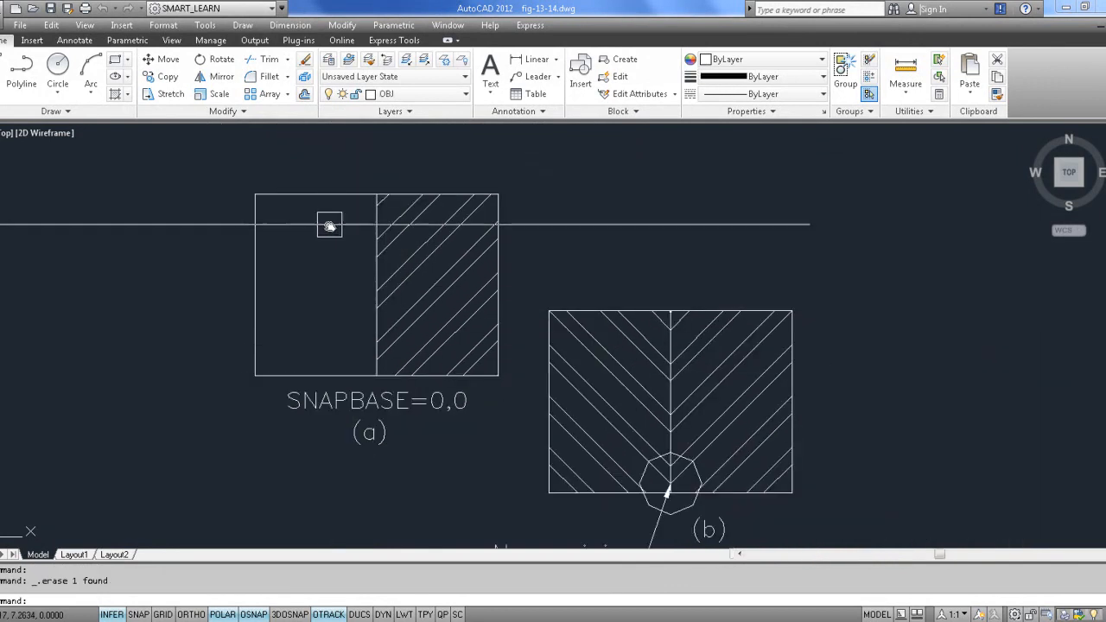
- Copy the outline of rectangle (a) into the empty space to the right of rectangle (b)
{"action": "left_click", "coordinate": [329, 193]}
{"action": "type", "text": "cp"}
{"action": "key", "text": "Return"}
{"action": "left_click", "coordinate": [342, 317]}
{"action": "middle_click_drag", "start_coordinate": [904, 349], "coordinate": [518, 325]}
{"action": "left_click", "coordinate": [695, 346]}
{"action": "scroll", "coordinate": [853, 401], "scroll_direction": "up", "scroll_amount": 2}
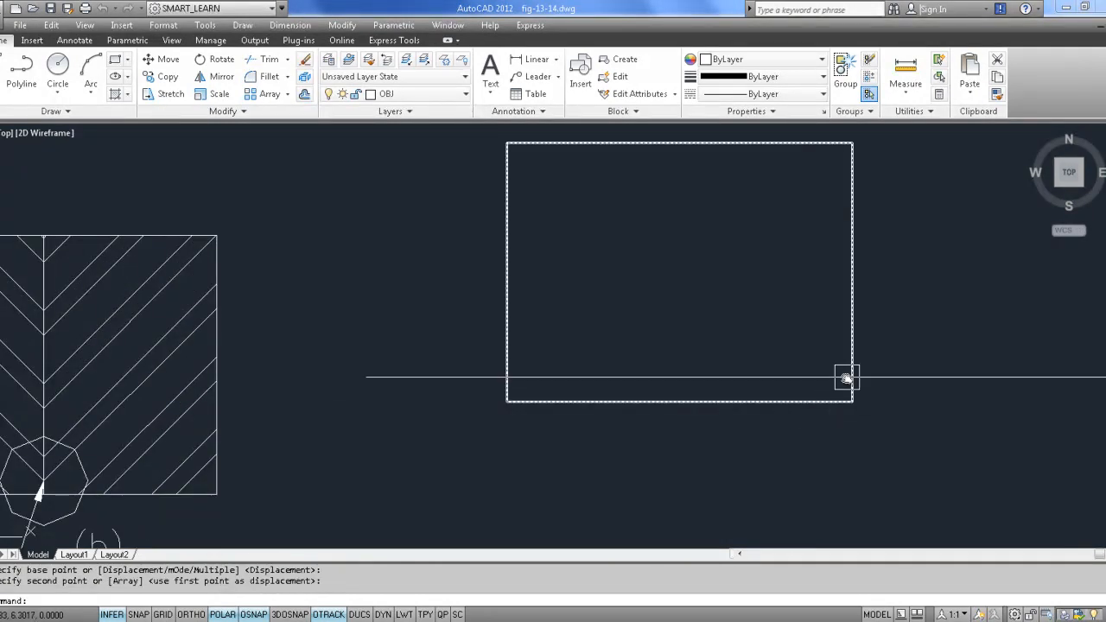
- Draw a line 0.5 long from the copied rectangle's lower-right corner along its bottom edge
{"action": "type", "text": "l"}
{"action": "key", "text": "Return"}
{"action": "left_click", "coordinate": [854, 403]}
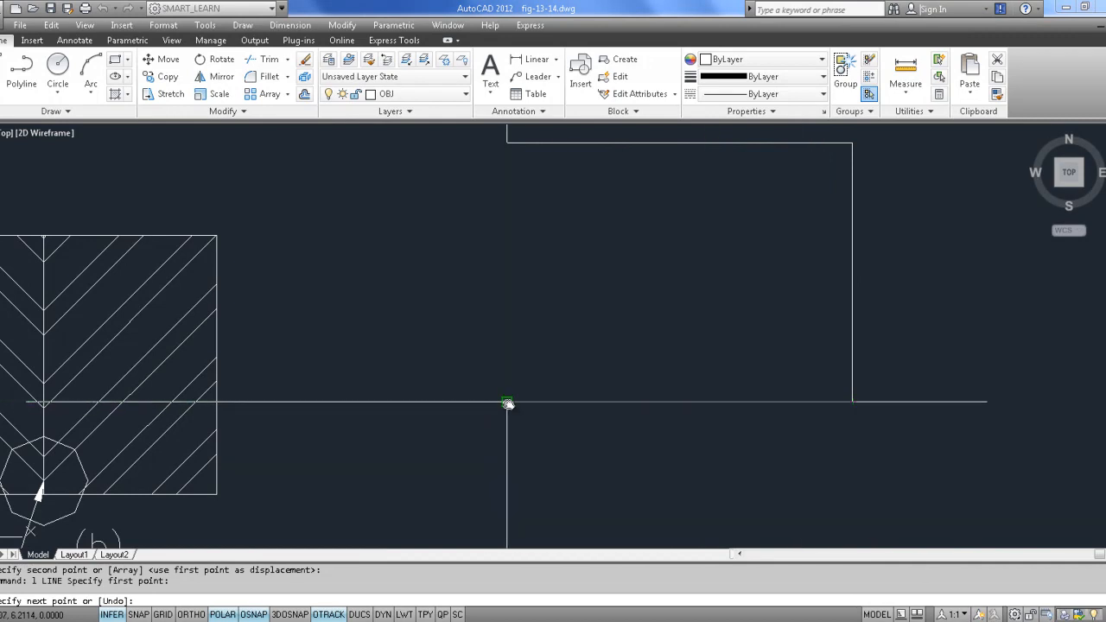
{"action": "key", "text": "Return"}
{"action": "key", "text": "Return"}
{"action": "scroll", "coordinate": [833, 424], "scroll_direction": "up", "scroll_amount": 3}
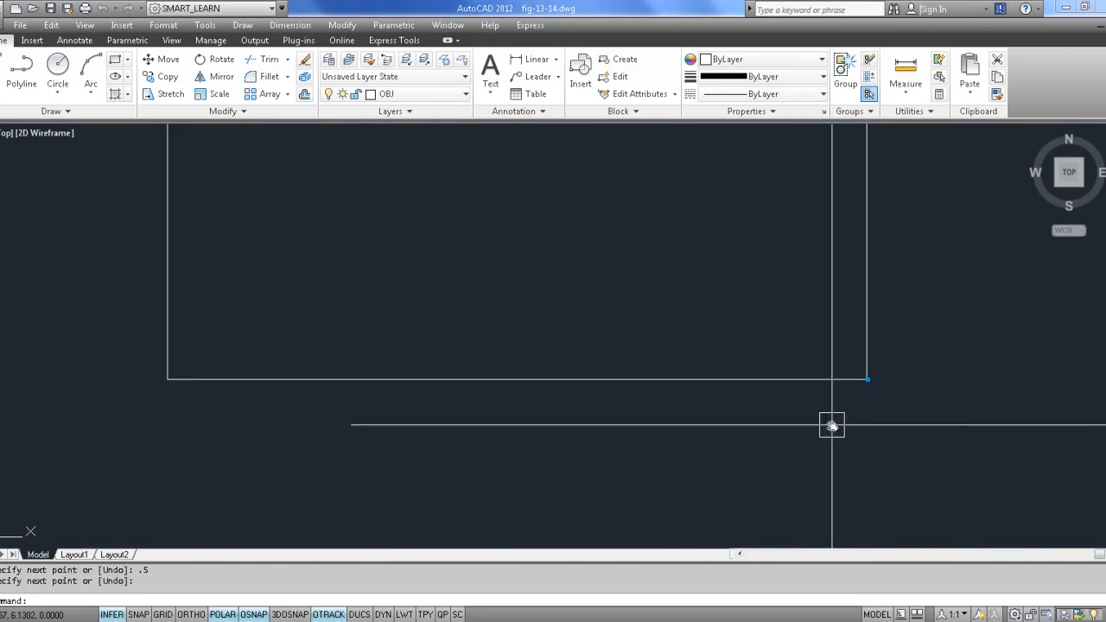
{"action": "key", "text": "Escape"}
{"action": "scroll", "coordinate": [846, 366], "scroll_direction": "up", "scroll_amount": 1}
{"action": "scroll", "coordinate": [846, 370], "scroll_direction": "up", "scroll_amount": 4}
{"action": "left_click", "coordinate": [865, 415]}
{"action": "scroll", "coordinate": [752, 454], "scroll_direction": "down", "scroll_amount": 4}
{"action": "scroll", "coordinate": [683, 464], "scroll_direction": "down", "scroll_amount": 2}
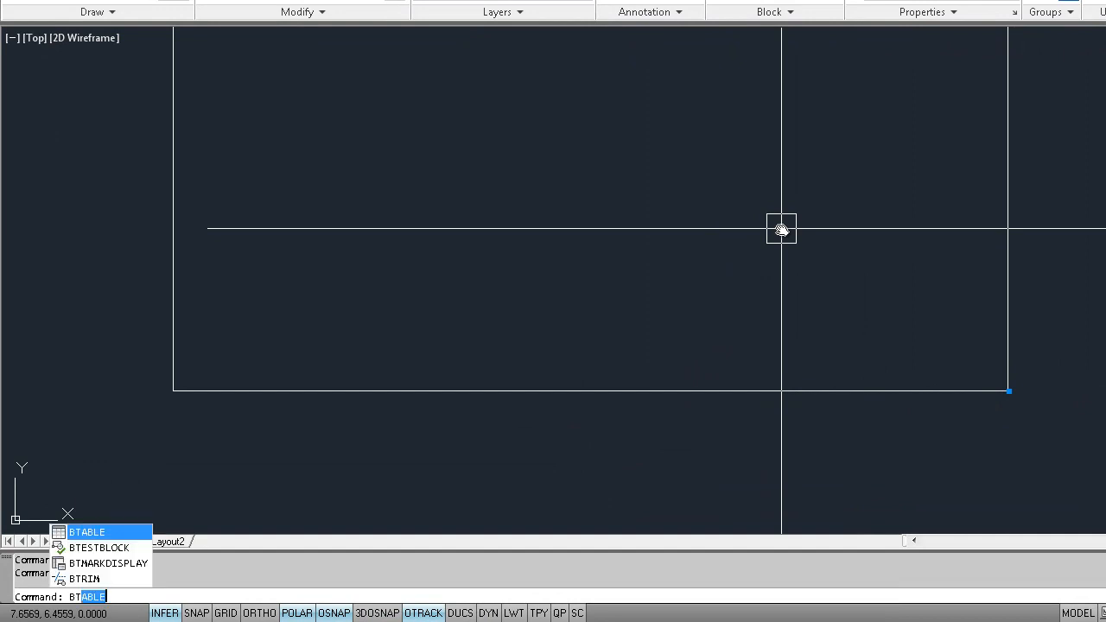
{"action": "type", "text": "rim"}
{"action": "key", "text": "Return"}
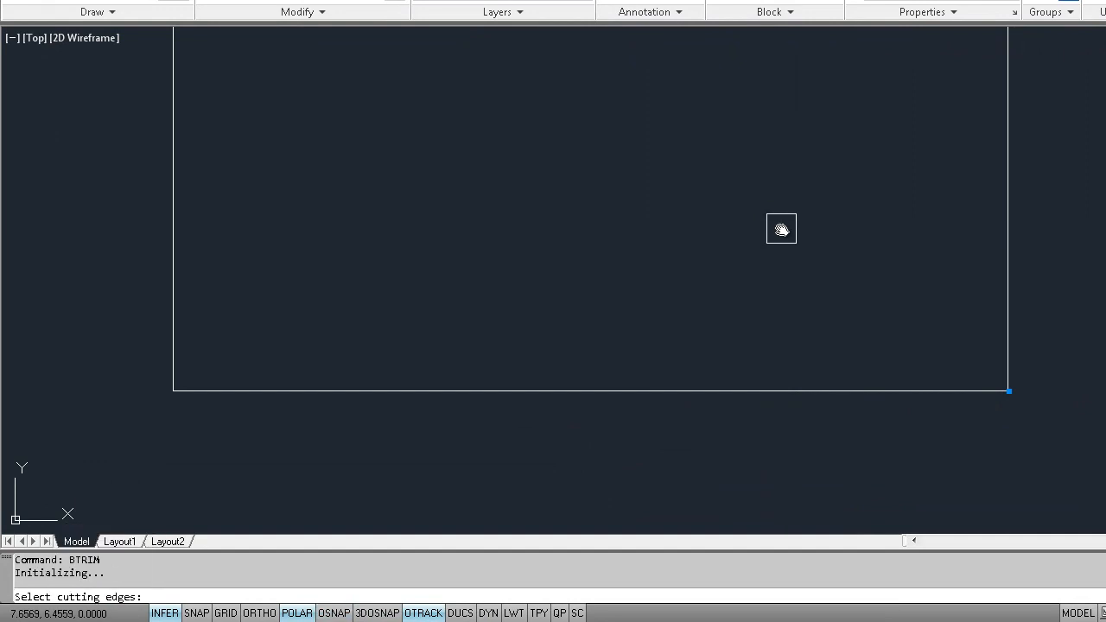
{"action": "left_click", "coordinate": [615, 390]}
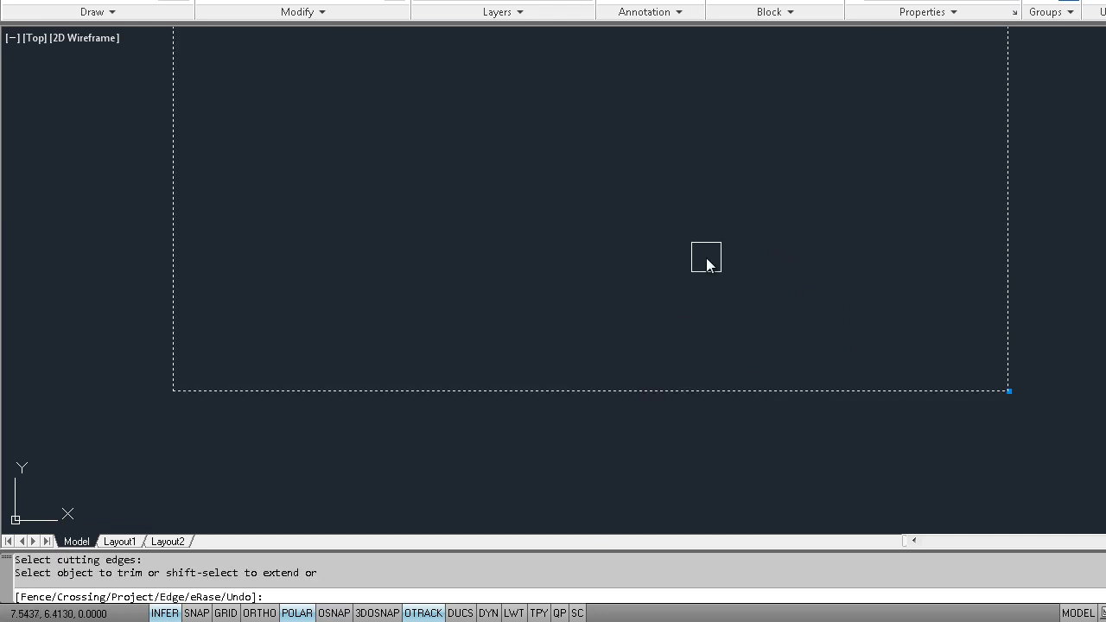
{"action": "key", "text": "Escape"}
- Break the copied rectangle's bottom edge from its lower-right corner to the short line's other end, and delete that line
{"action": "type", "text": "br"}
{"action": "key", "text": "Return"}
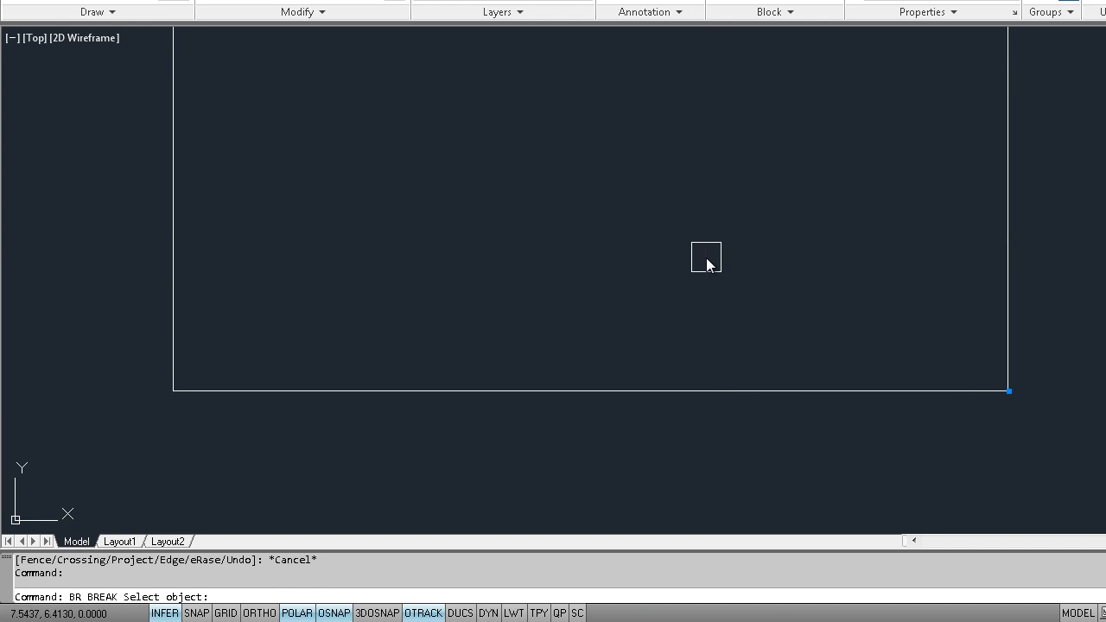
{"action": "left_click", "coordinate": [644, 391]}
{"action": "right_click", "coordinate": [701, 265]}
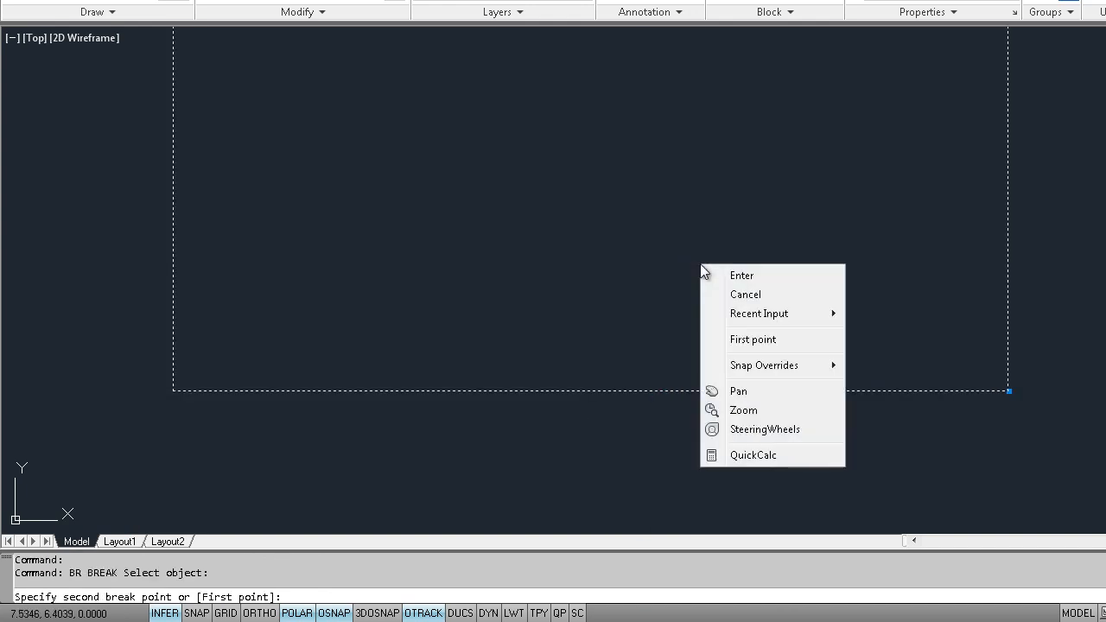
{"action": "left_click", "coordinate": [761, 342]}
{"action": "left_click", "coordinate": [1010, 392]}
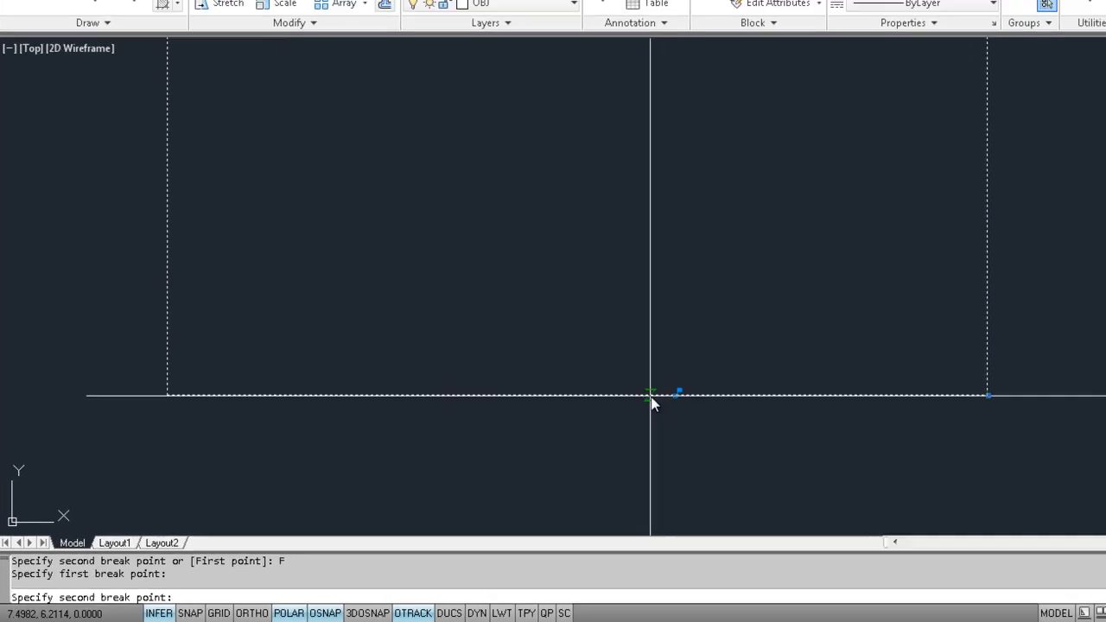
{"action": "left_click", "coordinate": [661, 396]}
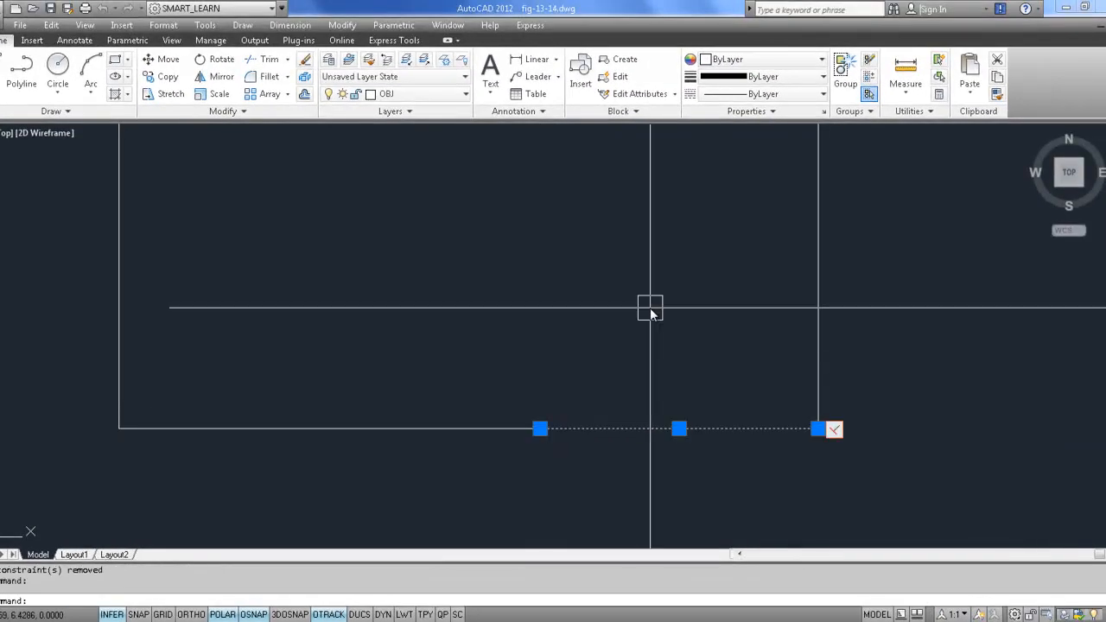
{"action": "scroll", "coordinate": [650, 311], "scroll_direction": "down", "scroll_amount": 6}
{"action": "scroll", "coordinate": [694, 373], "scroll_direction": "up", "scroll_amount": 2}
{"action": "middle_click_drag", "start_coordinate": [694, 373], "coordinate": [658, 398]}
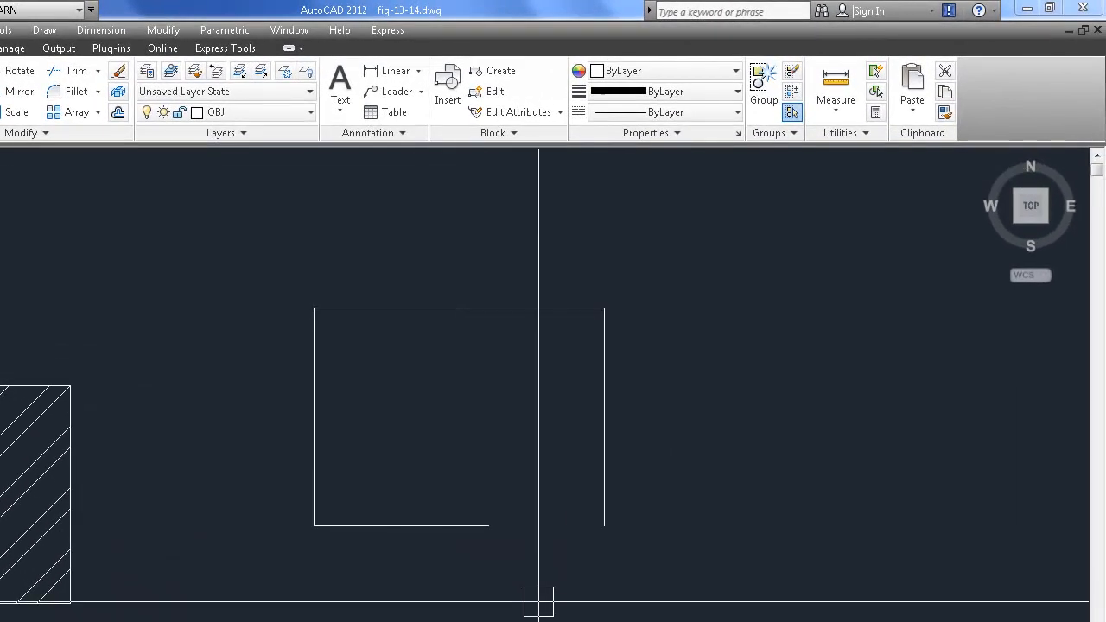
- Try to hatch the inside of the open rectangle with the ANSI31 pattern at scale 1
{"action": "key", "text": "h"}
{"action": "key", "text": "Return"}
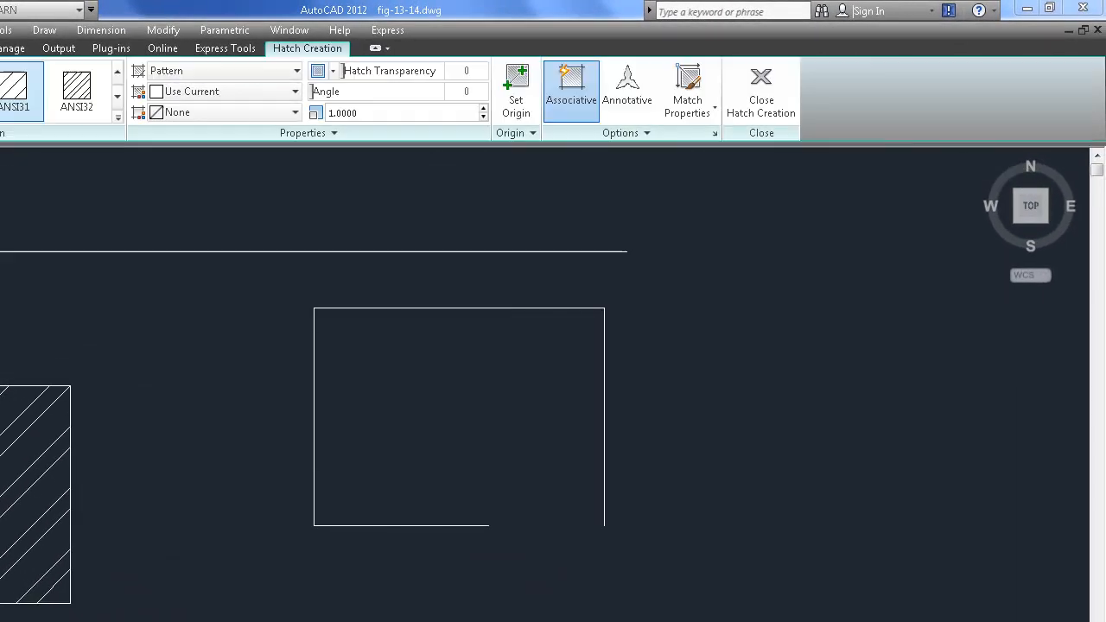
{"action": "left_click", "coordinate": [439, 470]}
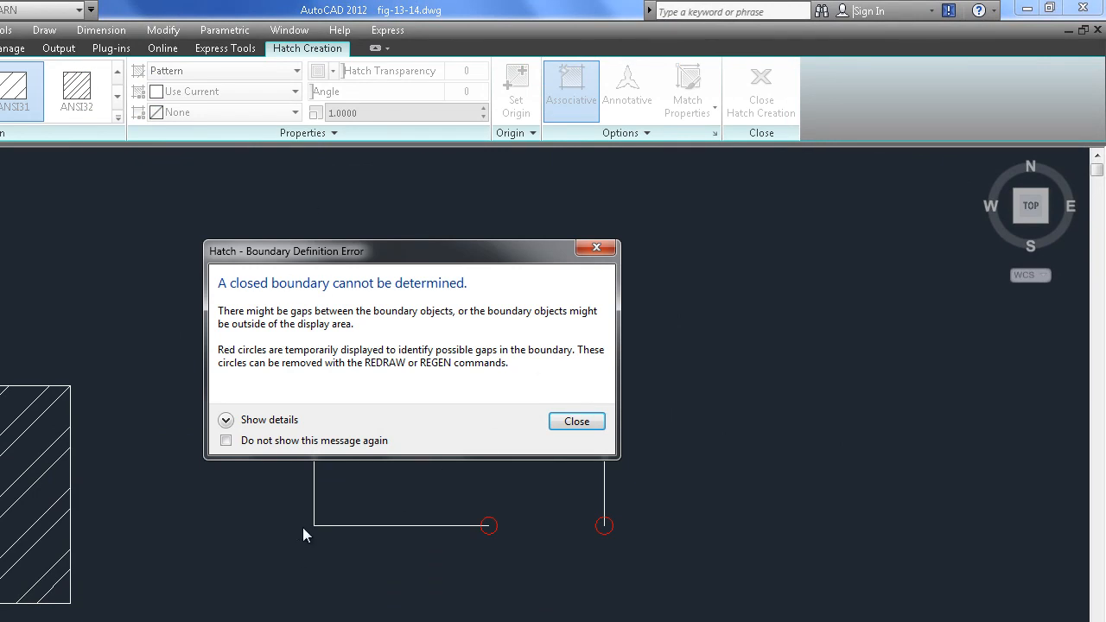
{"action": "left_click", "coordinate": [579, 427]}
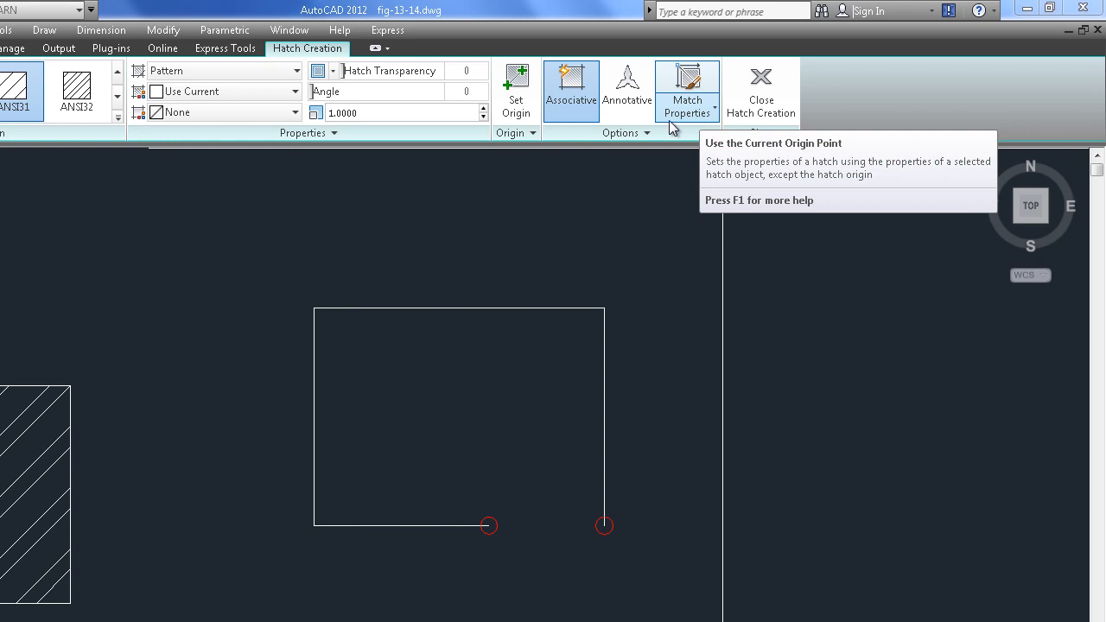
- Set the hatch gap tolerance to 0.51 and hatch inside the open rectangle, choosing to continue hatching the unclosed area
{"action": "left_click", "coordinate": [326, 134]}
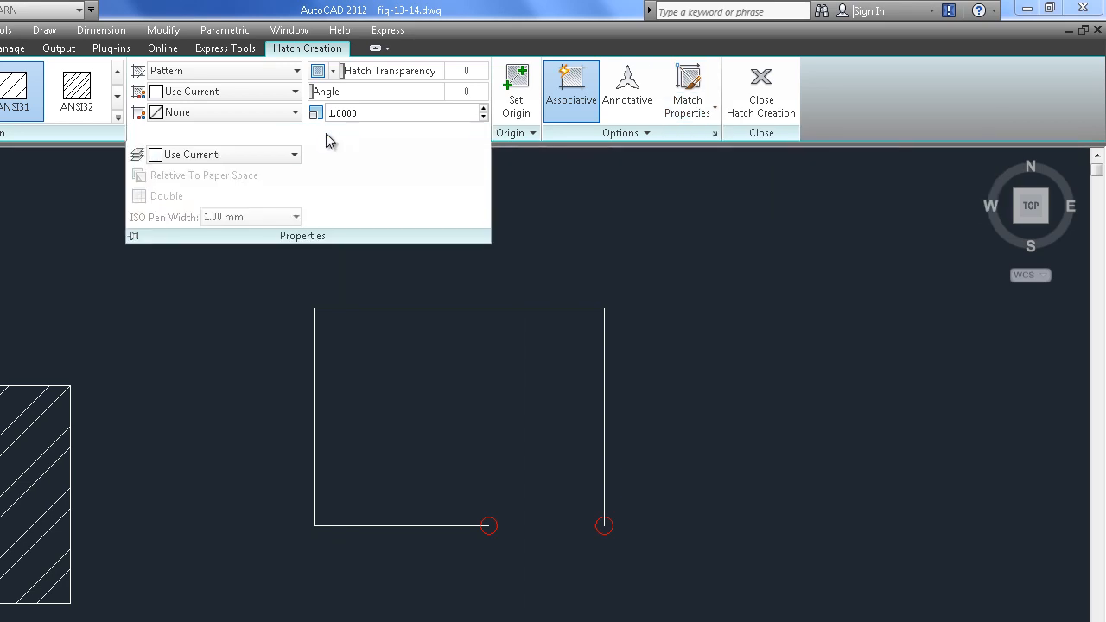
{"action": "left_click", "coordinate": [611, 134]}
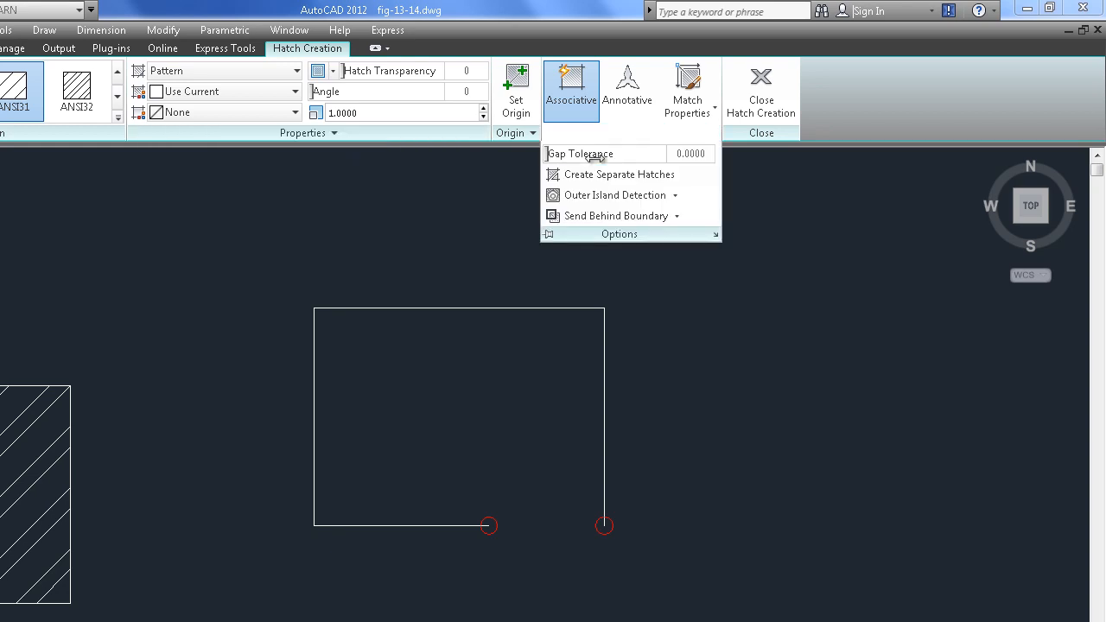
{"action": "left_click", "coordinate": [687, 153]}
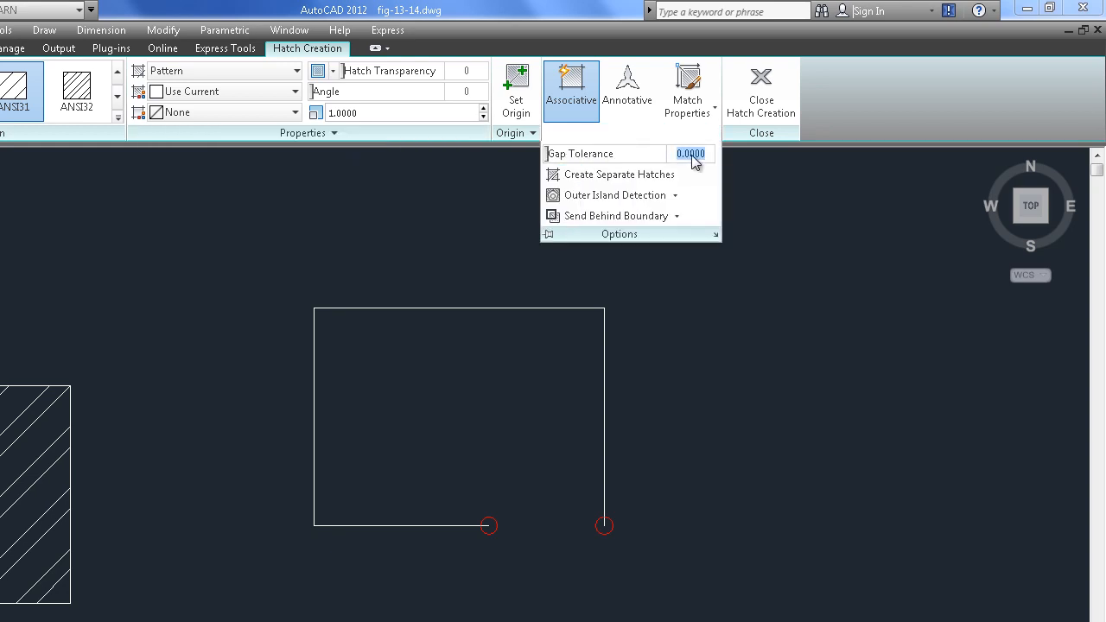
{"action": "type", "text": ".51"}
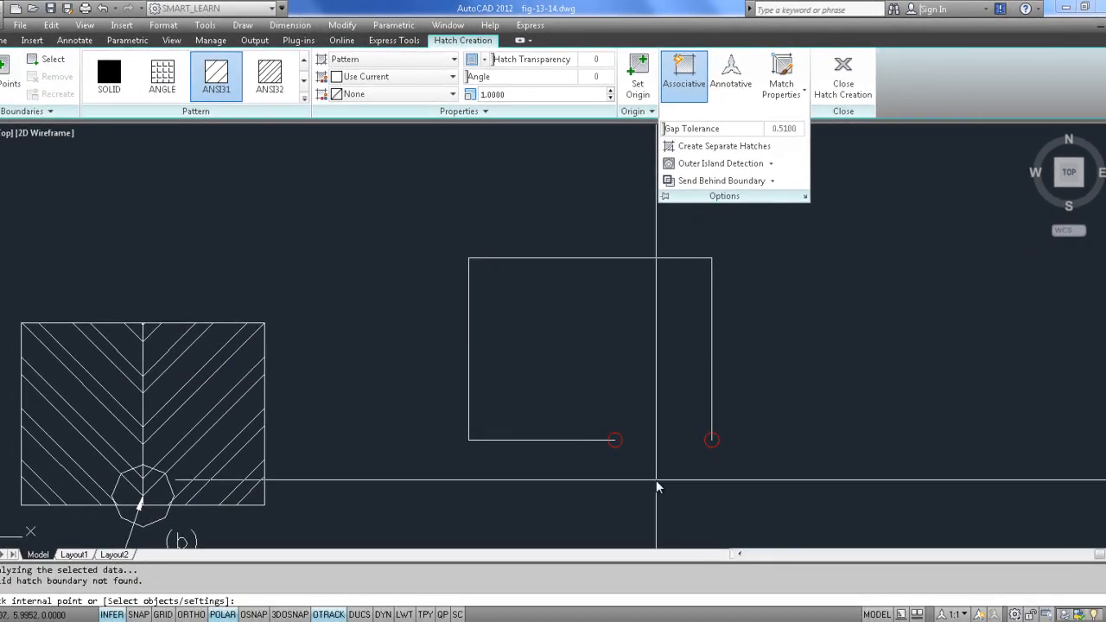
{"action": "left_click", "coordinate": [544, 336]}
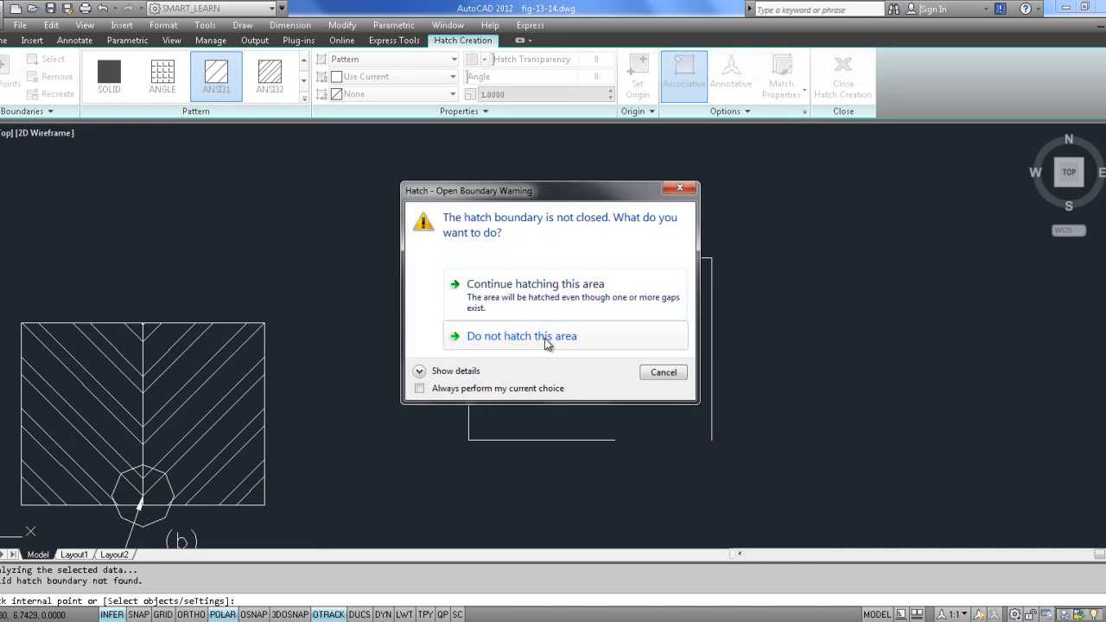
{"action": "left_click", "coordinate": [535, 293]}
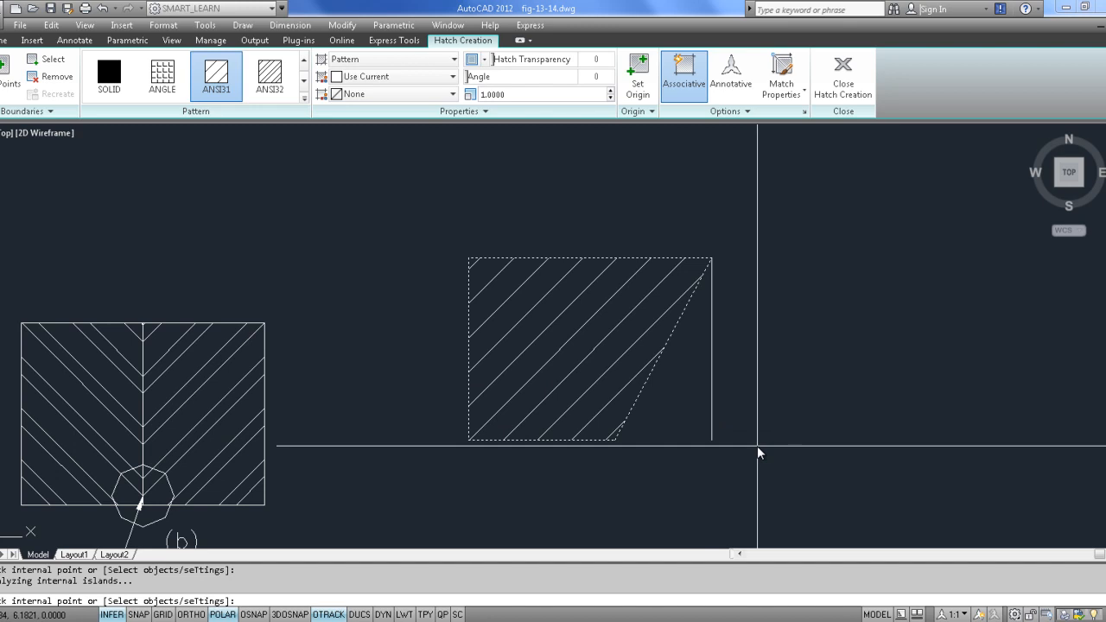
- Try the ANGLE and ANSI31 patterns on the open rectangle's hatch, choose ANSI32 and finish the hatch
{"action": "left_click", "coordinate": [164, 76]}
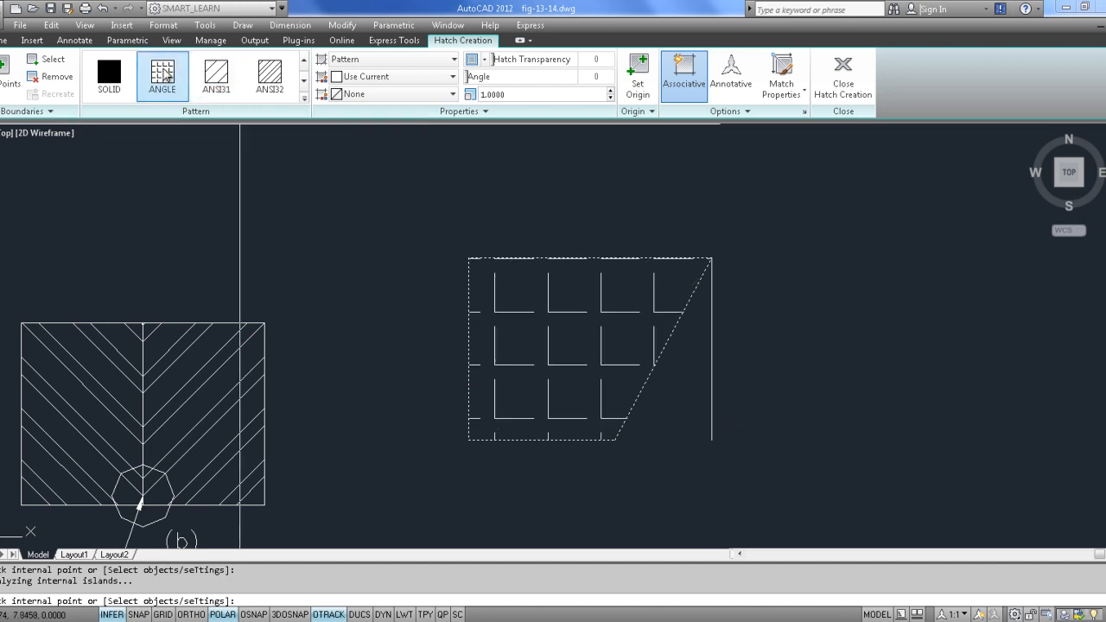
{"action": "left_click", "coordinate": [216, 75]}
{"action": "left_click", "coordinate": [270, 74]}
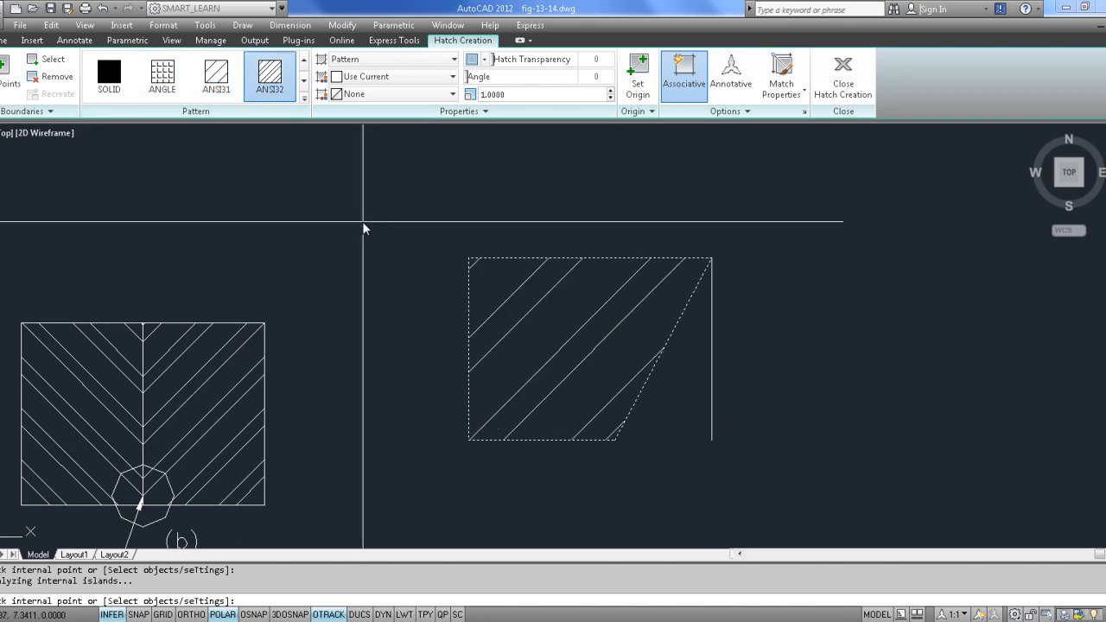
{"action": "key", "text": "Escape"}
- Delete the ANSI32 hatch and the open rectangle around it
{"action": "left_click", "coordinate": [614, 350]}
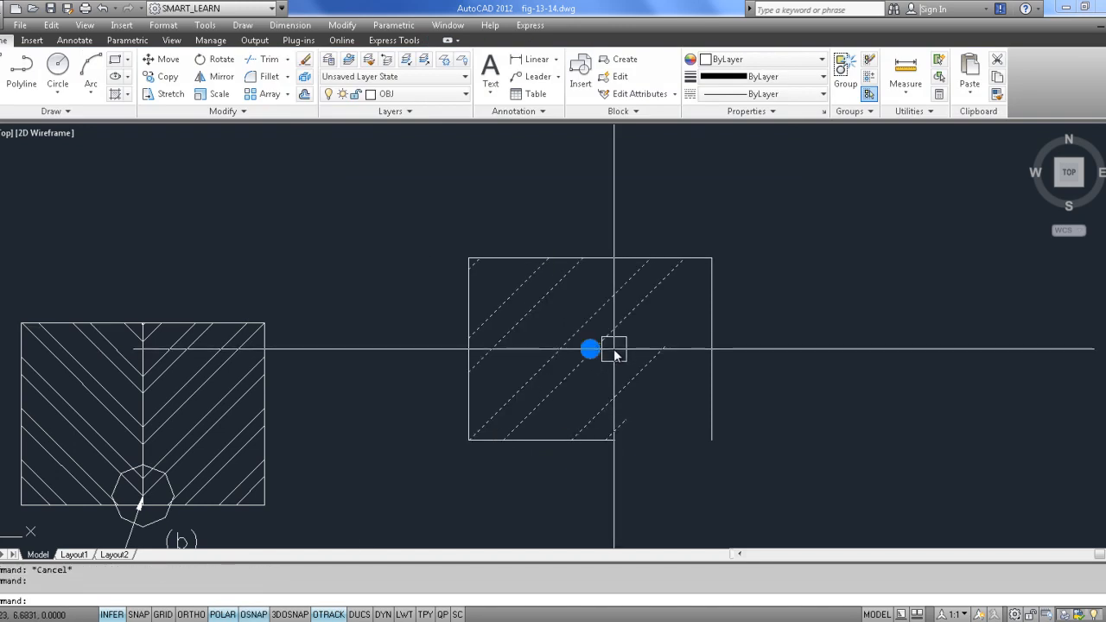
{"action": "key", "text": "Delete"}
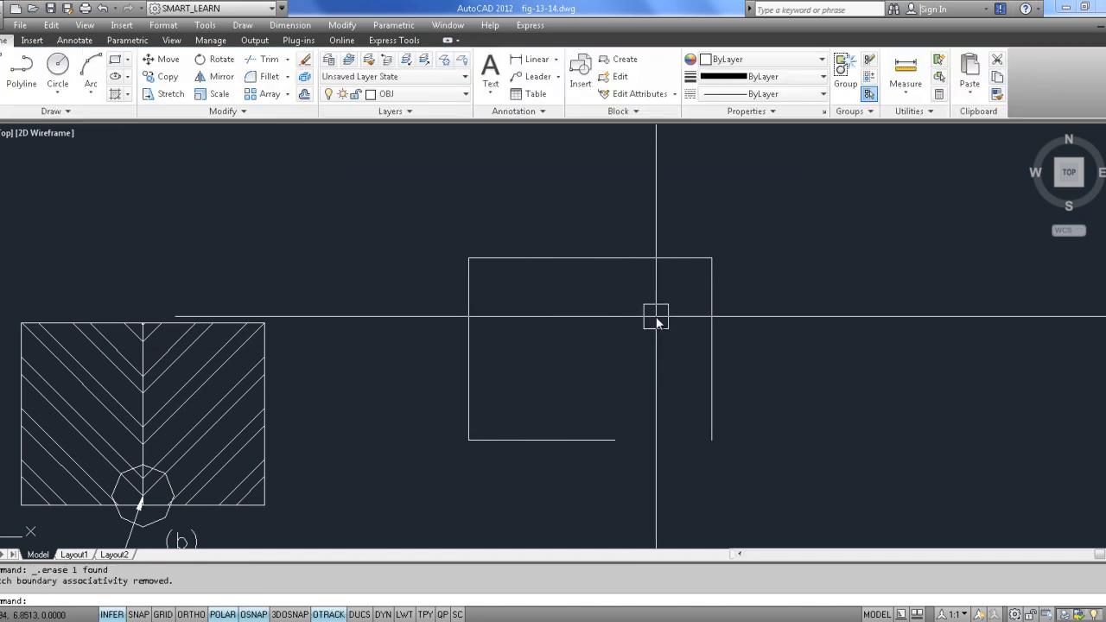
{"action": "left_click", "coordinate": [838, 225]}
{"action": "left_click", "coordinate": [362, 506]}
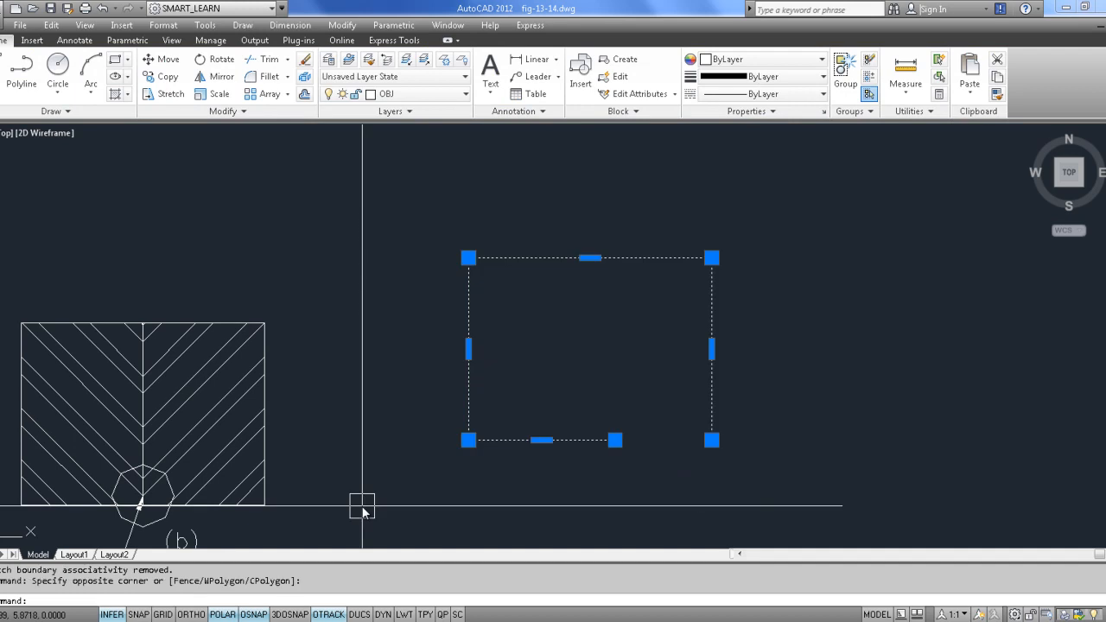
{"action": "key", "text": "Delete"}
{"action": "middle_click", "coordinate": [546, 372]}
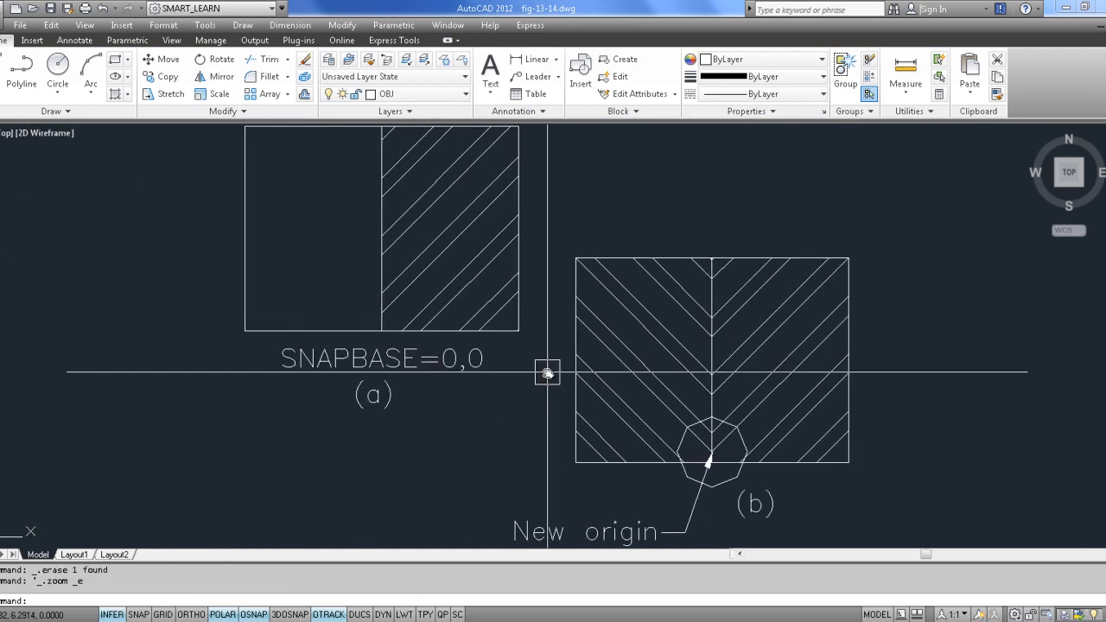
{"action": "mouse_move", "coordinate": [503, 384]}
{"action": "middle_mouse_down"}
{"action": "mouse_move", "coordinate": [430, 354]}
{"action": "mouse_move", "coordinate": [443, 395]}
{"action": "middle_mouse_up"}
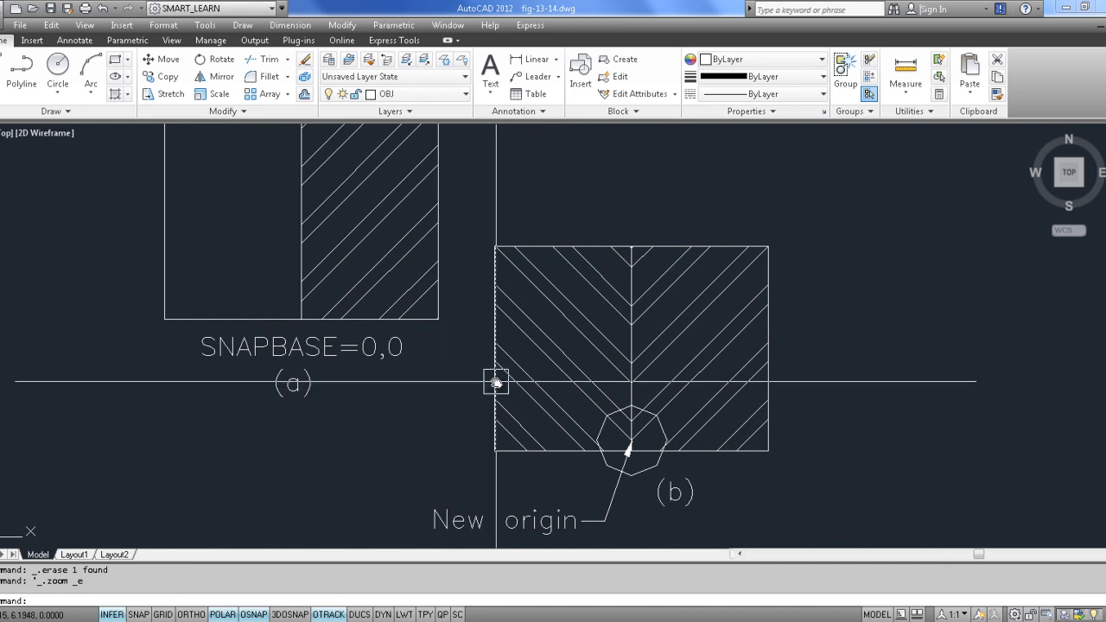
- Undo the deletions, hatch, break and short line, back to the closed copied rectangle
{"action": "key", "text": "ctrl+z"}
{"action": "key", "text": "ctrl+z"}
{"action": "key", "text": "ctrl+z"}
{"action": "key", "text": "ctrl+z"}
{"action": "key", "text": "ctrl+z"}
{"action": "key", "text": "ctrl+z"}
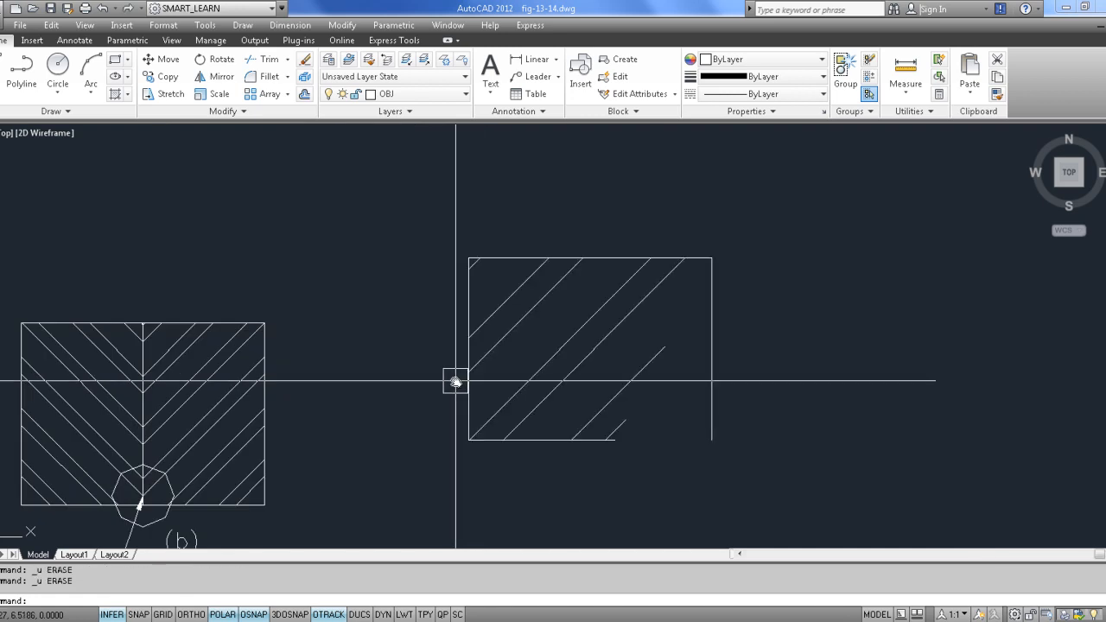
{"action": "key", "text": "ctrl+z"}
{"action": "key", "text": "ctrl+z"}
{"action": "key", "text": "ctrl+z"}
{"action": "key", "text": "ctrl+z"}
{"action": "key", "text": "ctrl+z"}
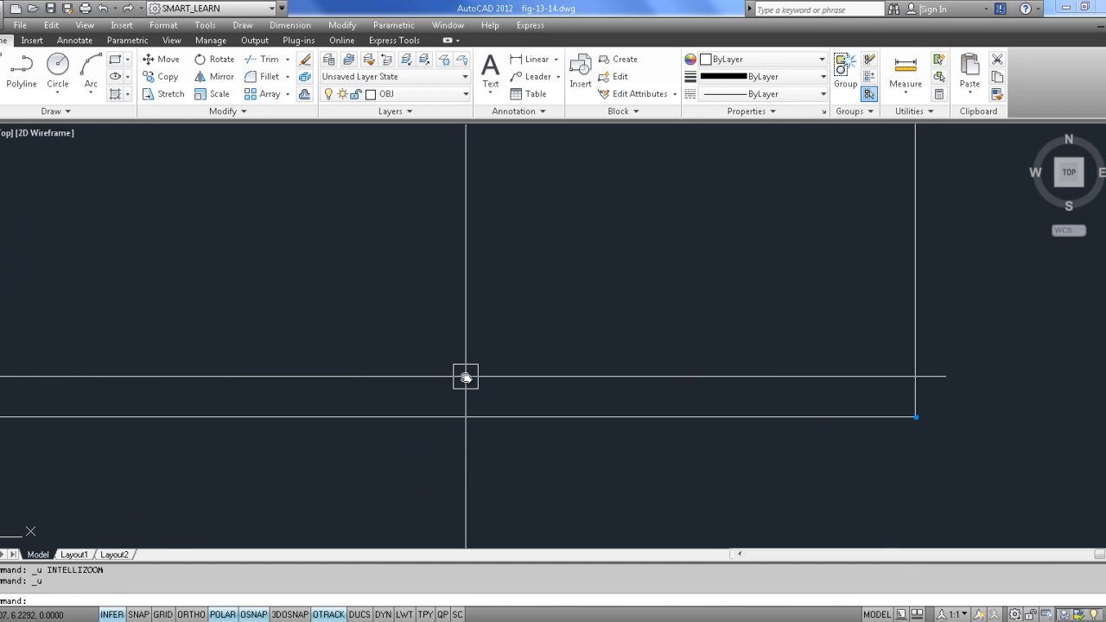
- Hatch the inside of the closed copied rectangle with the ANSI31 pattern at scale 1
{"action": "scroll", "coordinate": [471, 375], "scroll_direction": "down", "scroll_amount": 2}
{"action": "type", "text": "bh"}
{"action": "key", "text": "Return"}
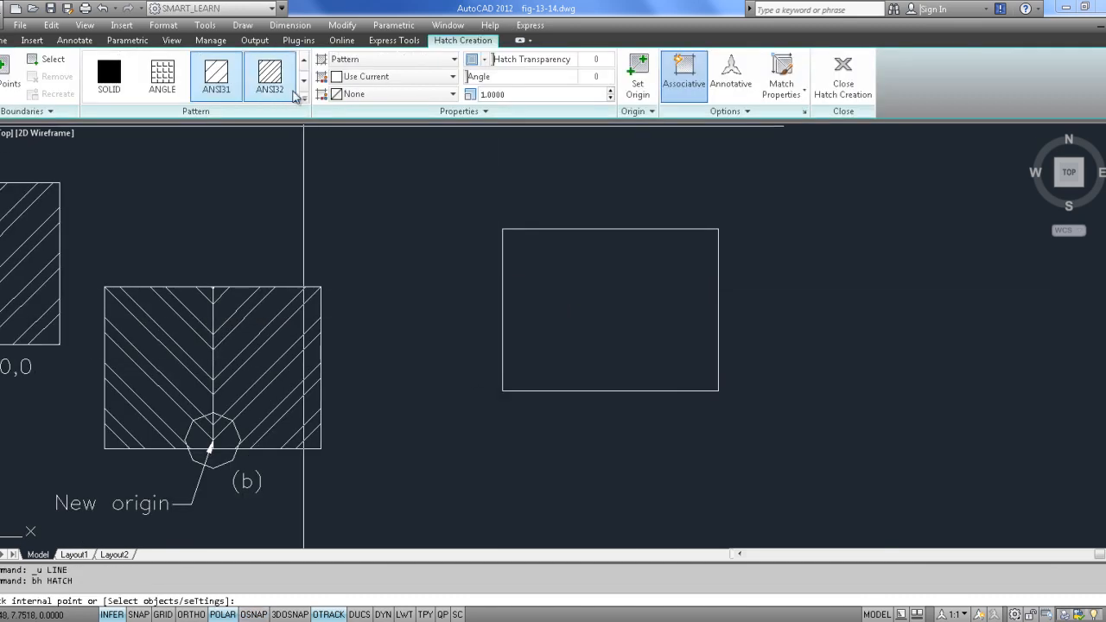
{"action": "left_click", "coordinate": [591, 376]}
{"action": "key", "text": "Return"}
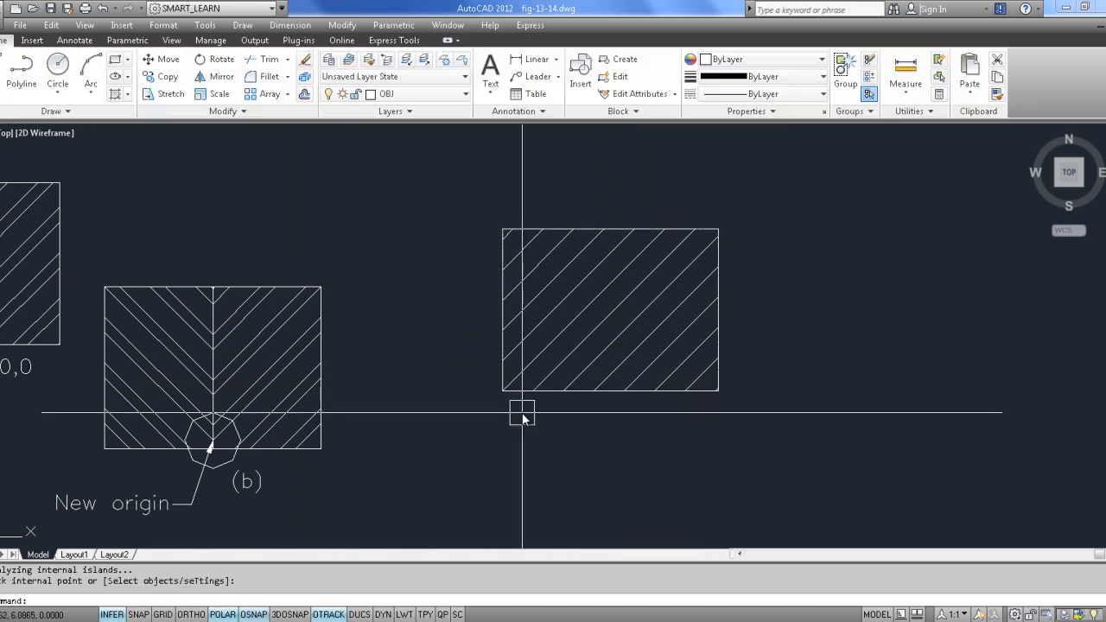
- Change the pattern of the copied rectangle's hatch to AR-BRSTD
{"action": "left_click", "coordinate": [548, 341]}
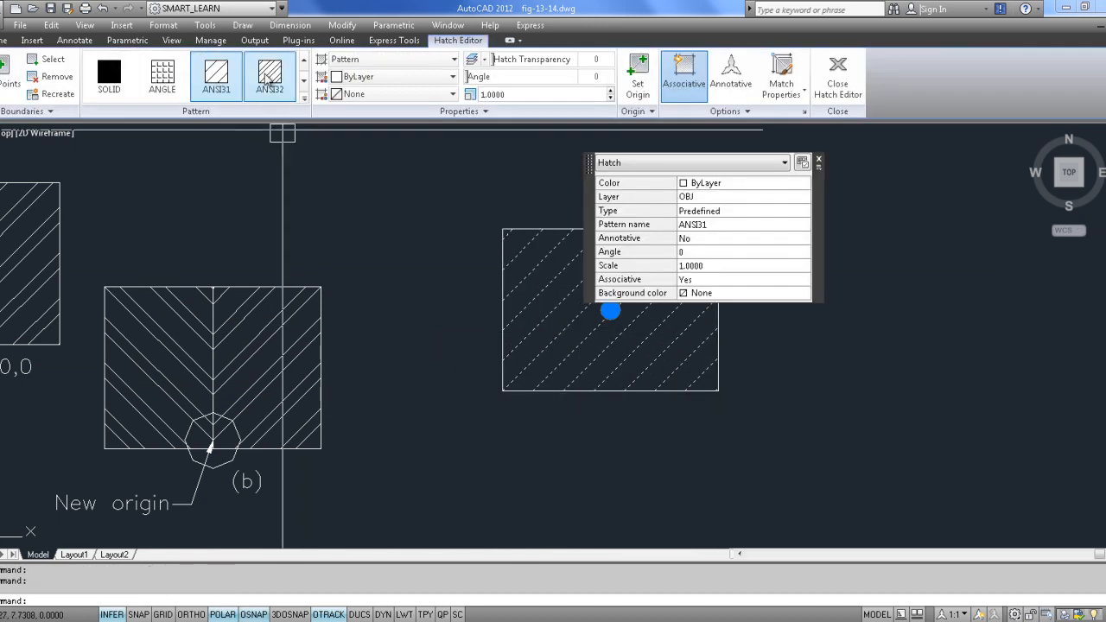
{"action": "left_click", "coordinate": [303, 98]}
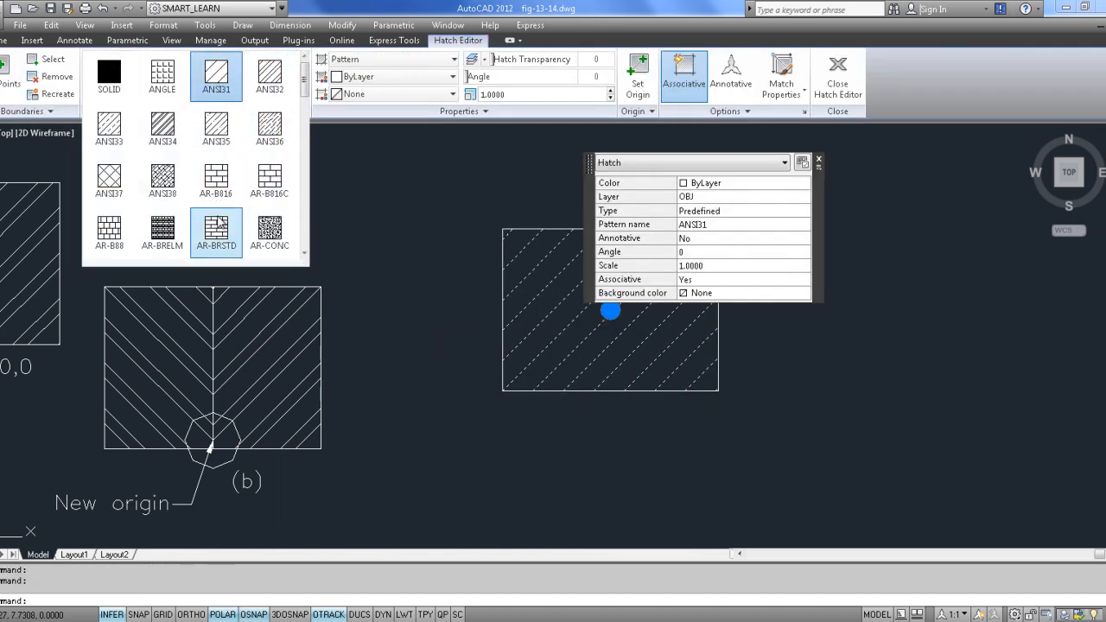
{"action": "left_click", "coordinate": [217, 218]}
- Set the brick hatch's scale to 10 and examine the pattern up close
{"action": "left_click", "coordinate": [527, 95]}
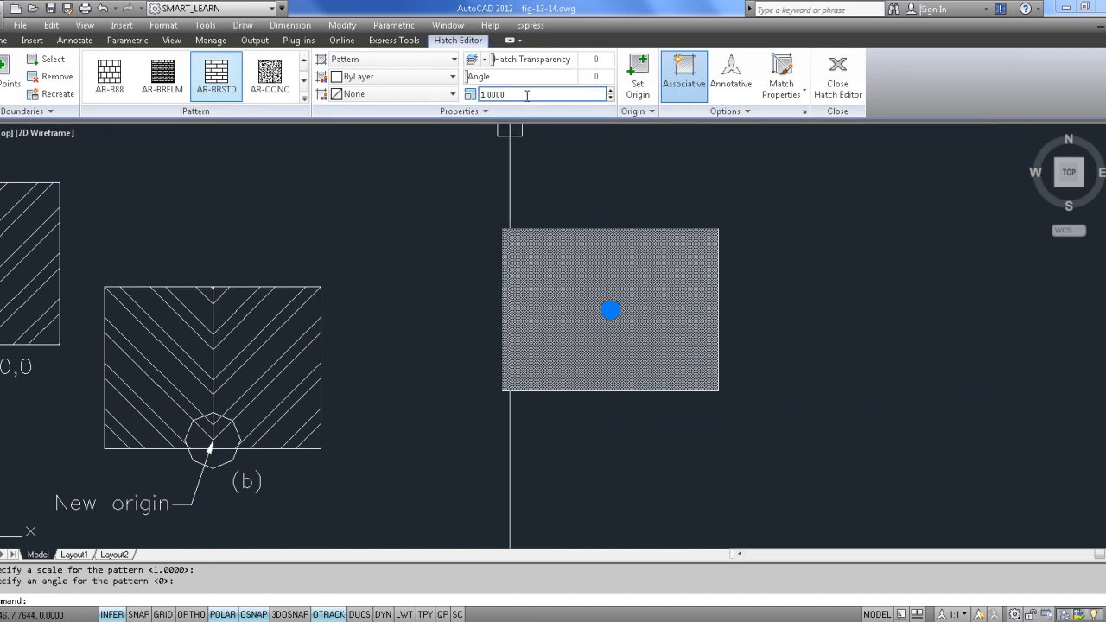
{"action": "type", "text": "10"}
{"action": "key", "text": "Return"}
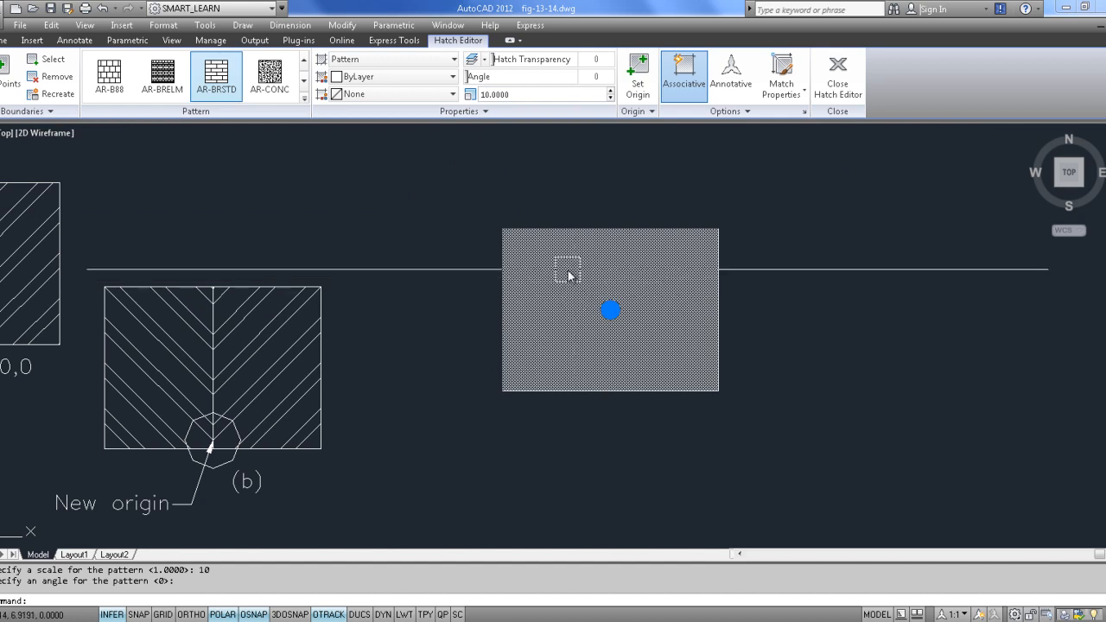
{"action": "scroll", "coordinate": [590, 281], "scroll_direction": "up", "scroll_amount": 5}
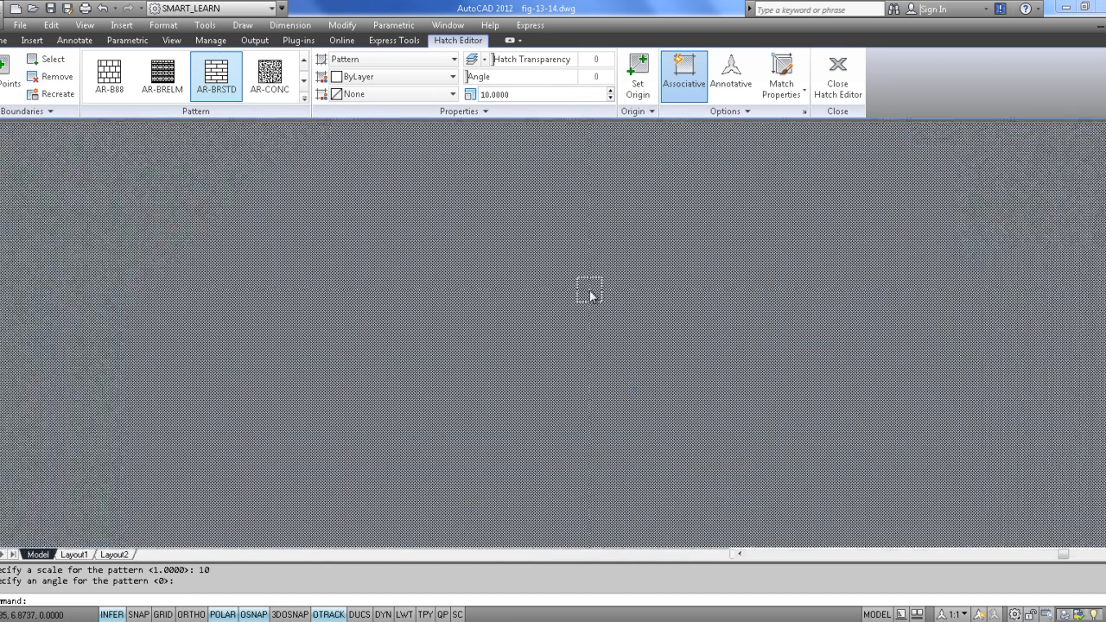
{"action": "scroll", "coordinate": [590, 296], "scroll_direction": "down", "scroll_amount": 5}
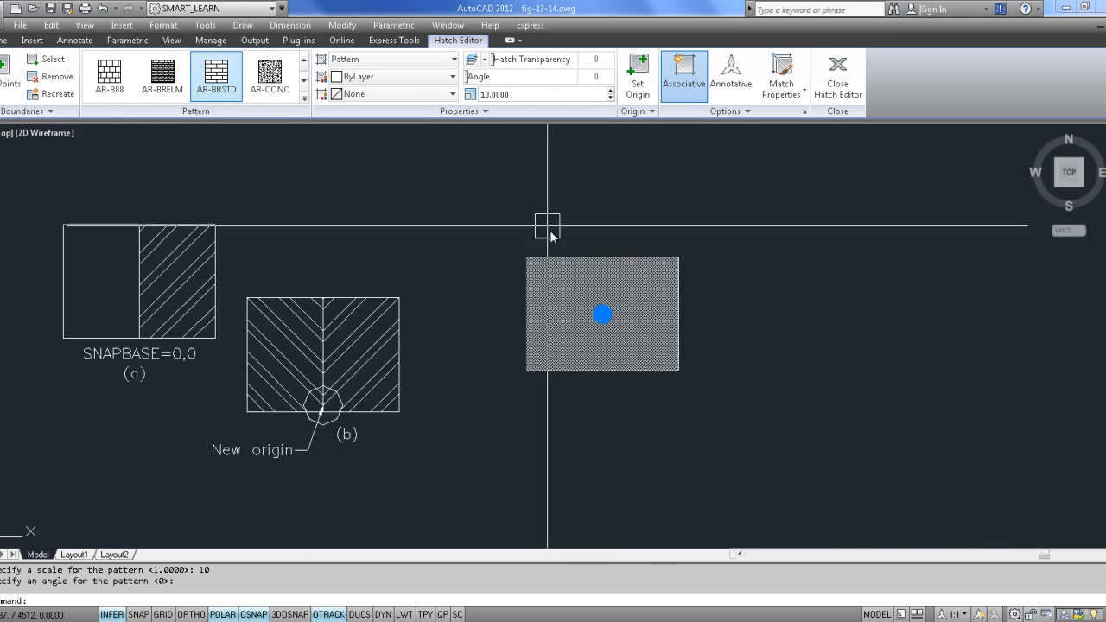
- Set the brick hatch's scale to 0.1
{"action": "left_click", "coordinate": [527, 94]}
{"action": "type", "text": ".1"}
{"action": "key", "text": "Return"}
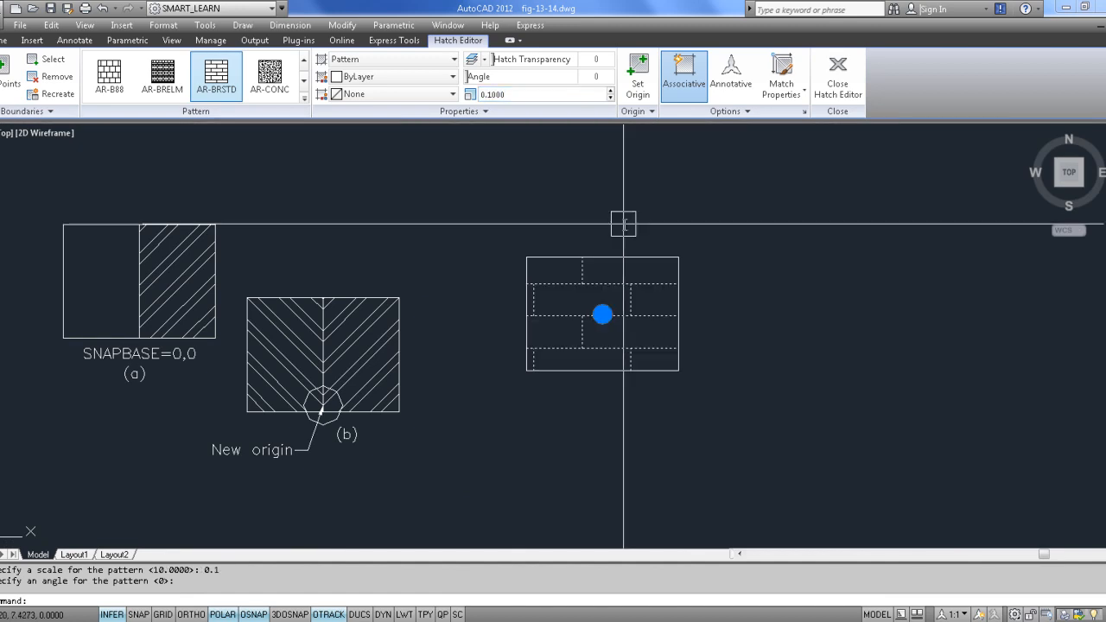
- Set the origin of the brick hatch to the lower-left corner of its rectangle, without storing it as the default origin
{"action": "key", "text": "Escape"}
{"action": "scroll", "coordinate": [562, 372], "scroll_direction": "up", "scroll_amount": 5}
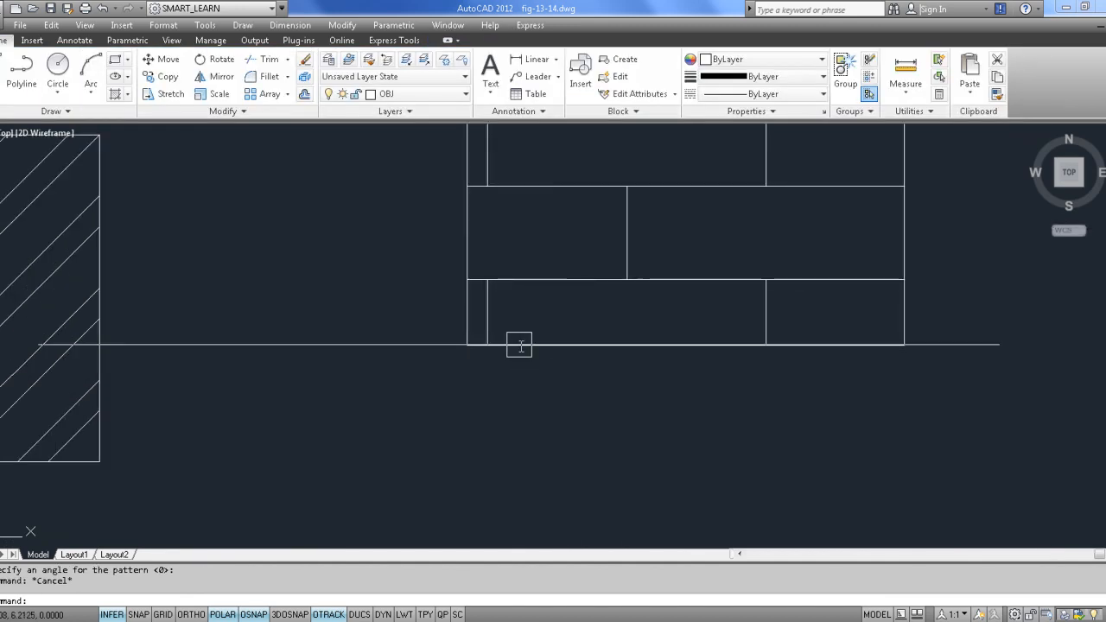
{"action": "left_click", "coordinate": [566, 278]}
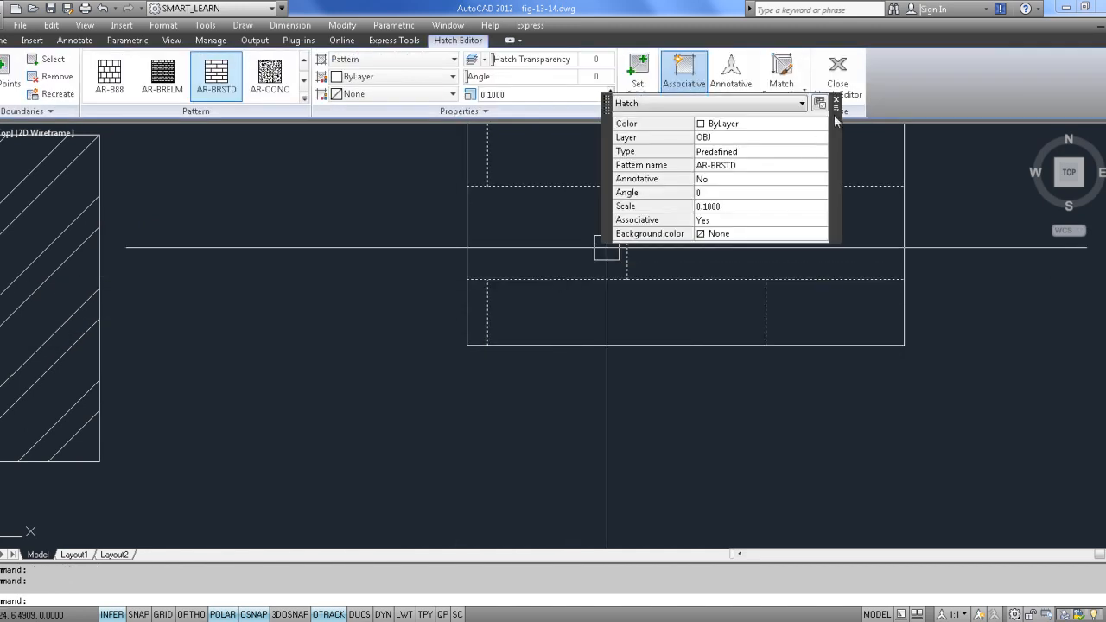
{"action": "left_click", "coordinate": [836, 102]}
{"action": "scroll", "coordinate": [536, 223], "scroll_direction": "down", "scroll_amount": 2}
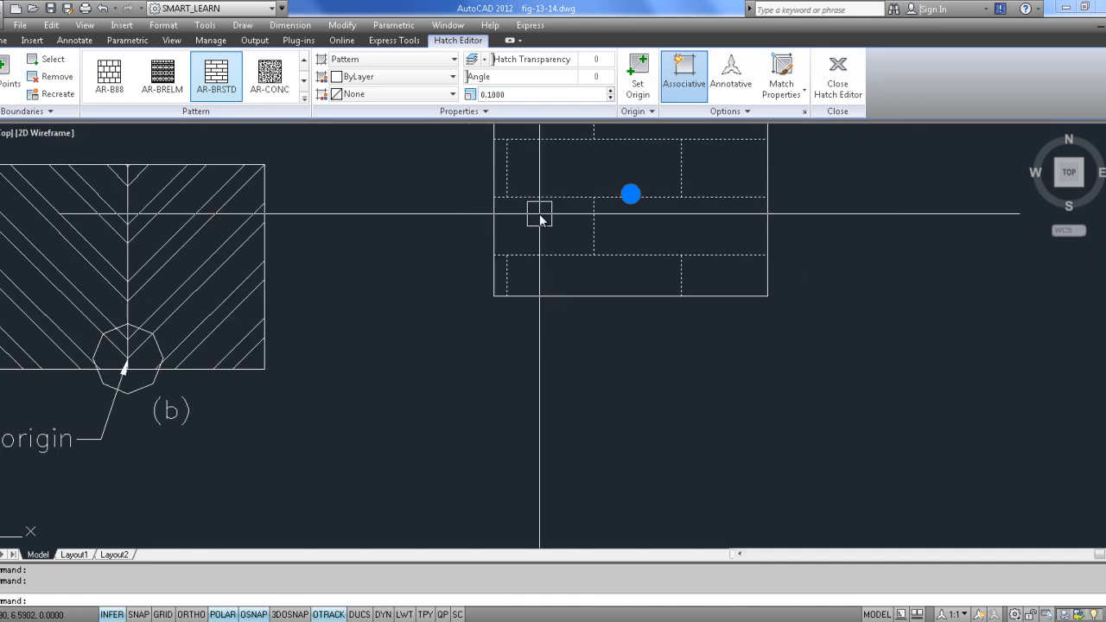
{"action": "middle_click_drag", "start_coordinate": [591, 224], "coordinate": [513, 324]}
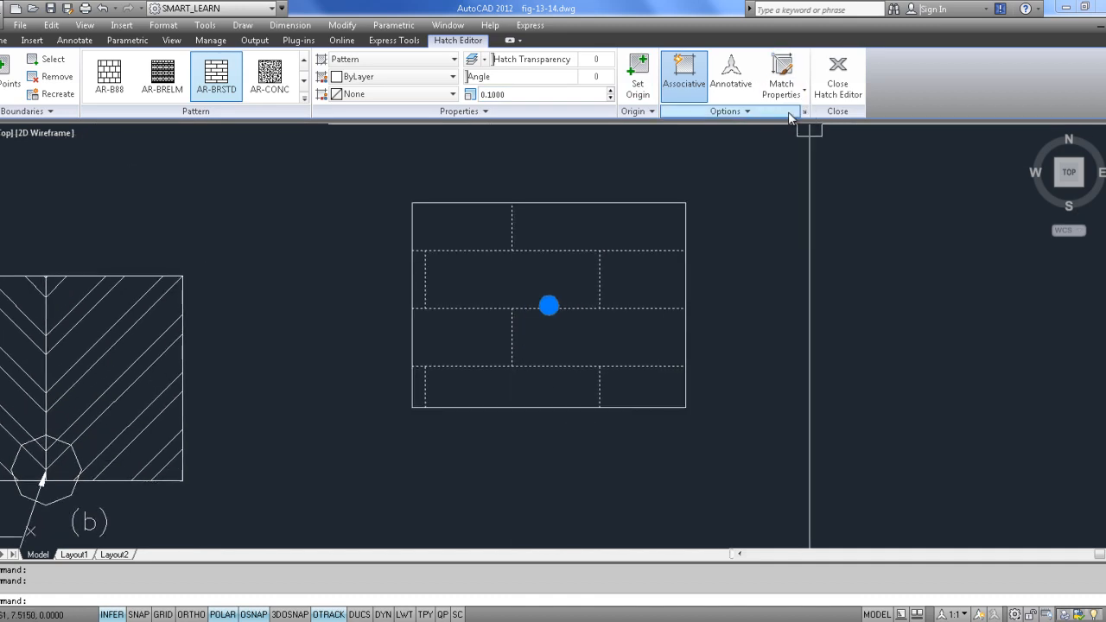
{"action": "left_click", "coordinate": [512, 112]}
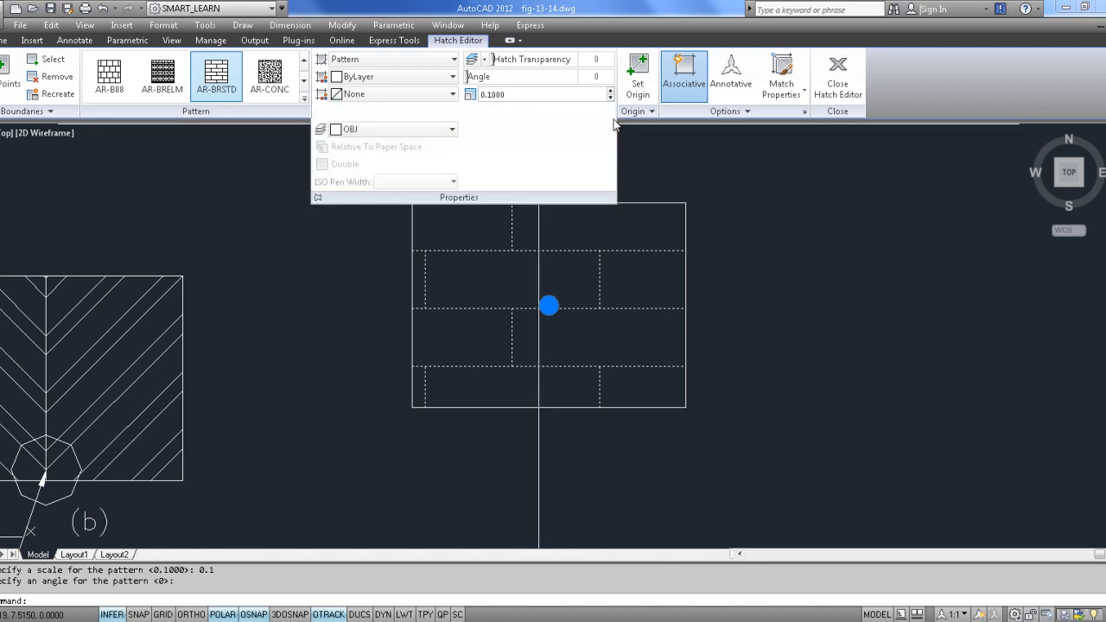
{"action": "left_click", "coordinate": [652, 112]}
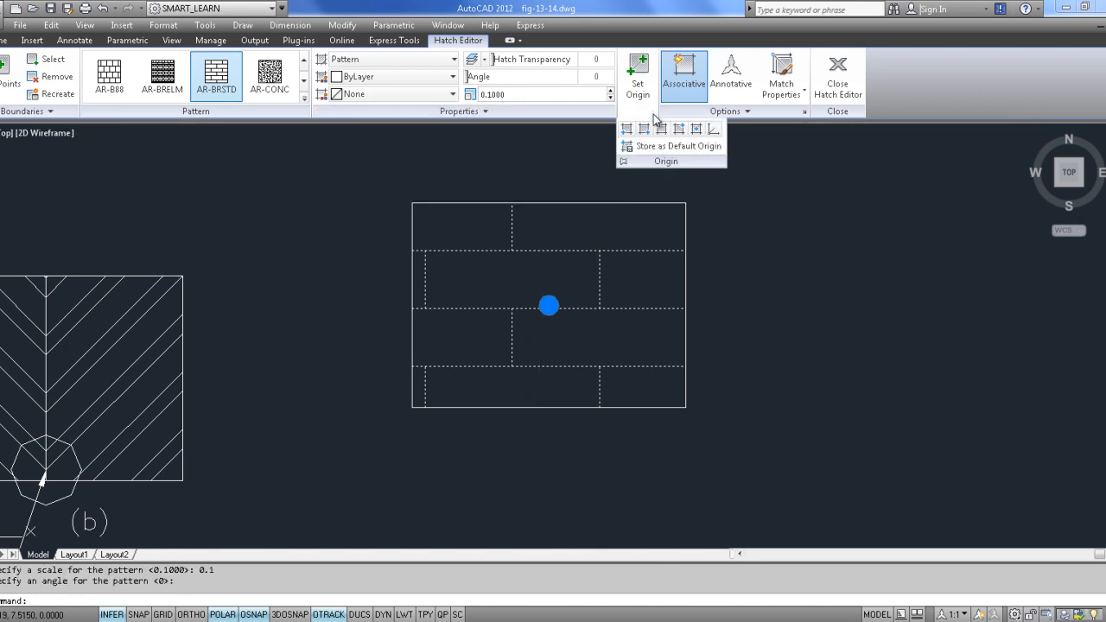
{"action": "left_click", "coordinate": [640, 78]}
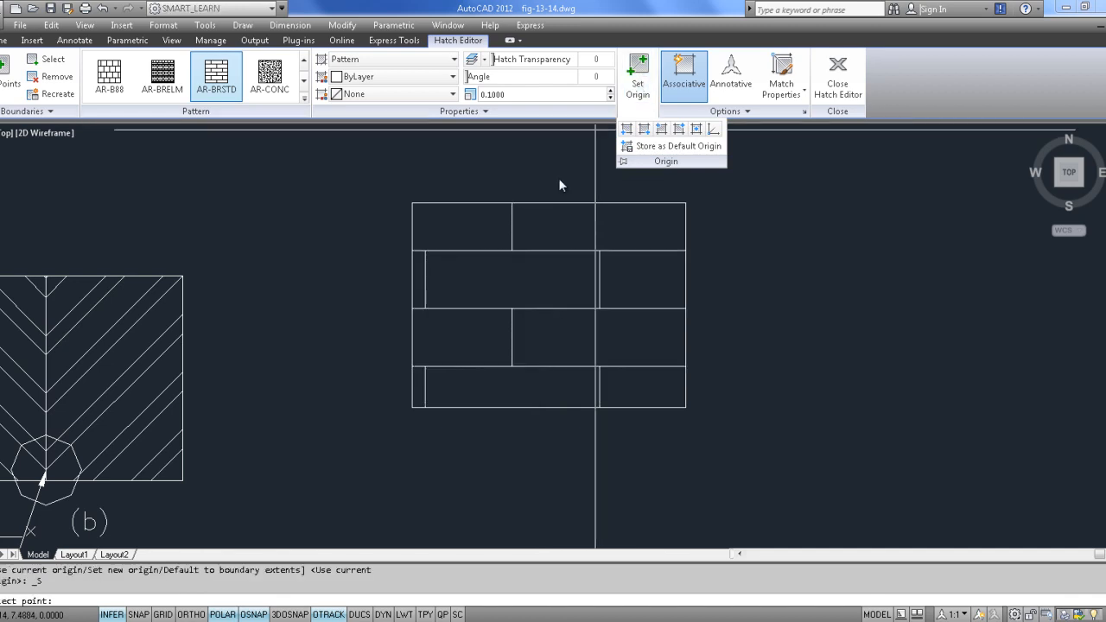
{"action": "left_click", "coordinate": [411, 408]}
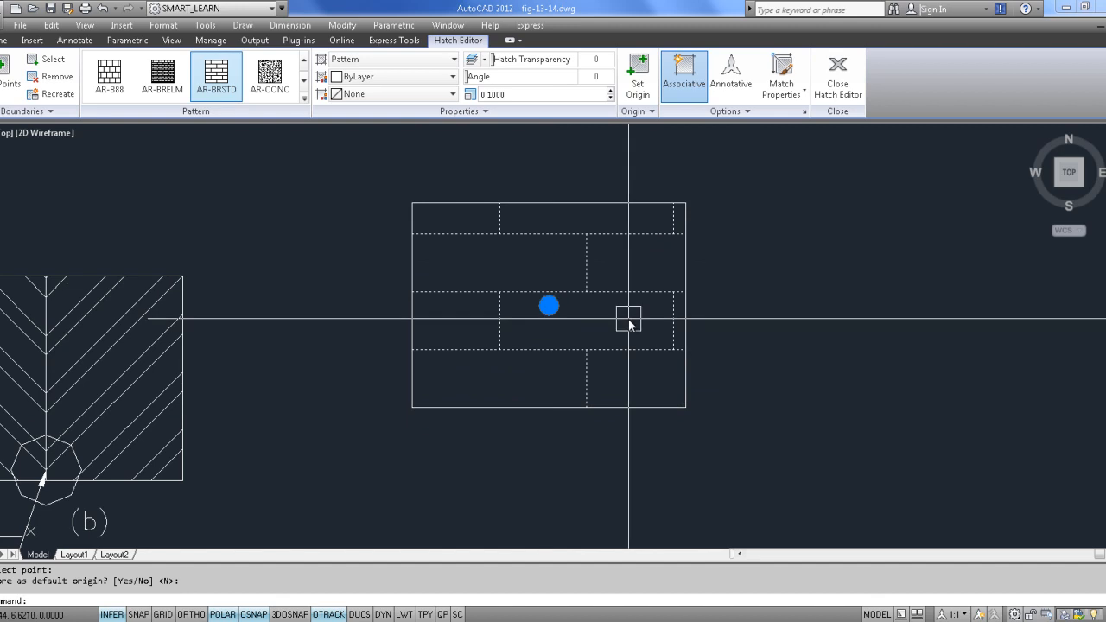
{"action": "scroll", "coordinate": [628, 318], "scroll_direction": "down", "scroll_amount": 4}
{"action": "scroll", "coordinate": [372, 394], "scroll_direction": "up", "scroll_amount": 2}
{"action": "scroll", "coordinate": [372, 394], "scroll_direction": "up", "scroll_amount": 2}
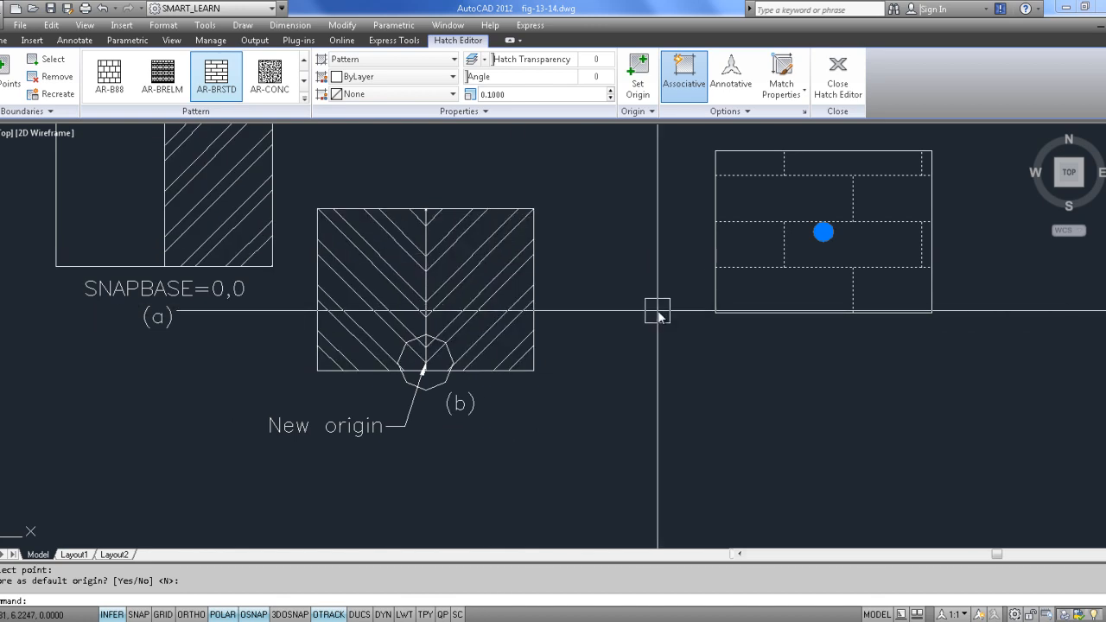
{"action": "key", "text": "Escape"}
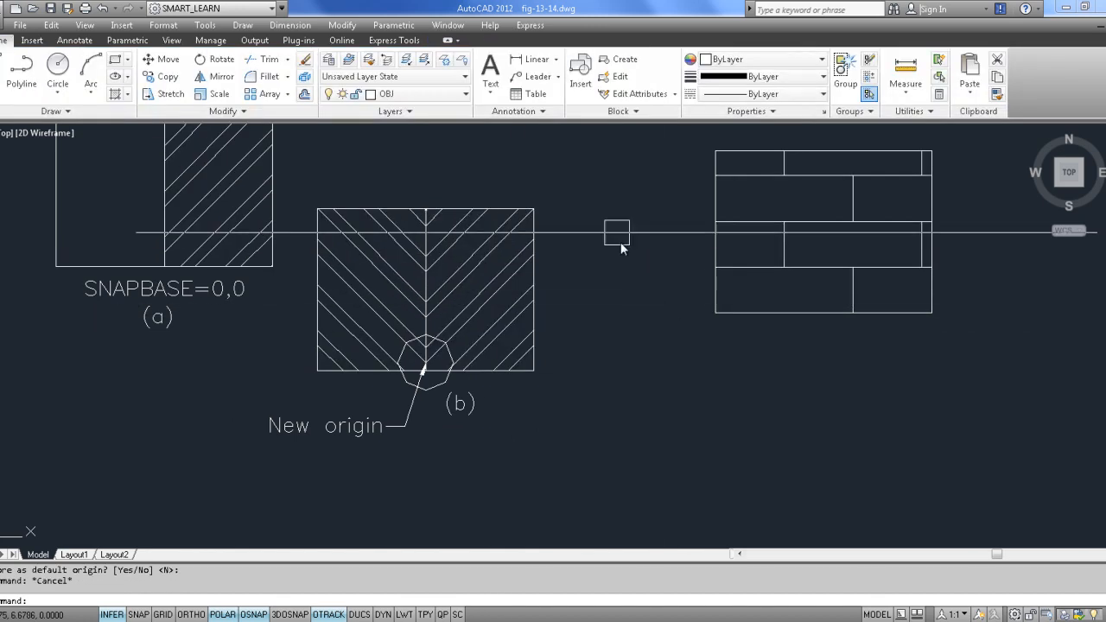
- Switch to the Adobe Reader slides, review the hatch origin, island and shortcut menu pages, and return to fig-13-14.dwg in AutoCAD
{"action": "key", "text": "alt+Tab"}
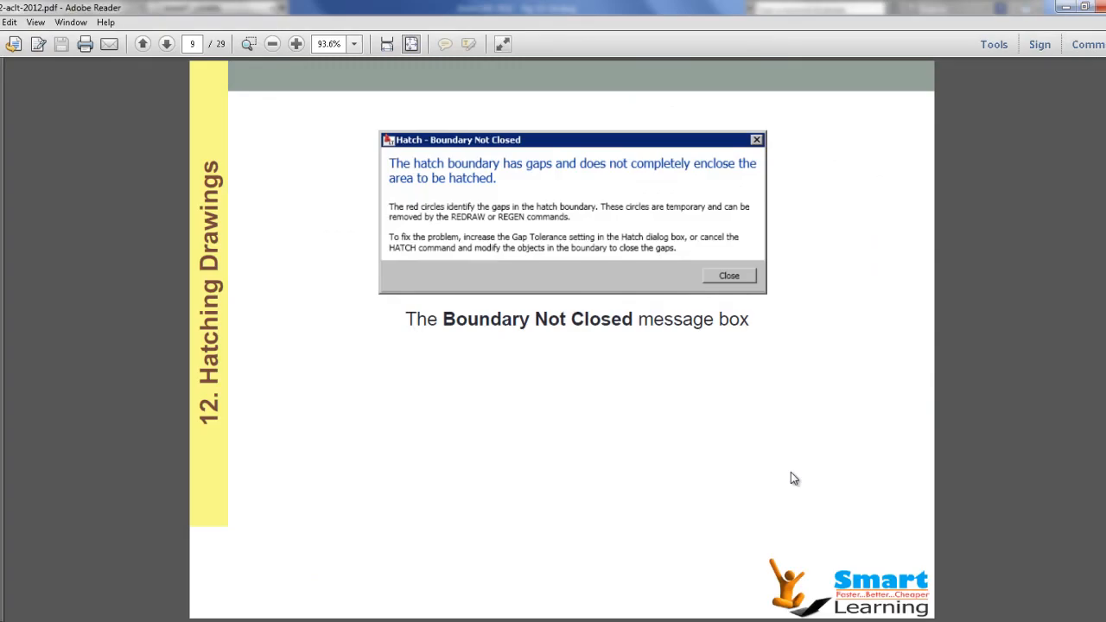
{"action": "scroll", "coordinate": [744, 412], "scroll_direction": "down", "scroll_amount": 1}
{"action": "scroll", "coordinate": [735, 425], "scroll_direction": "down", "scroll_amount": 2}
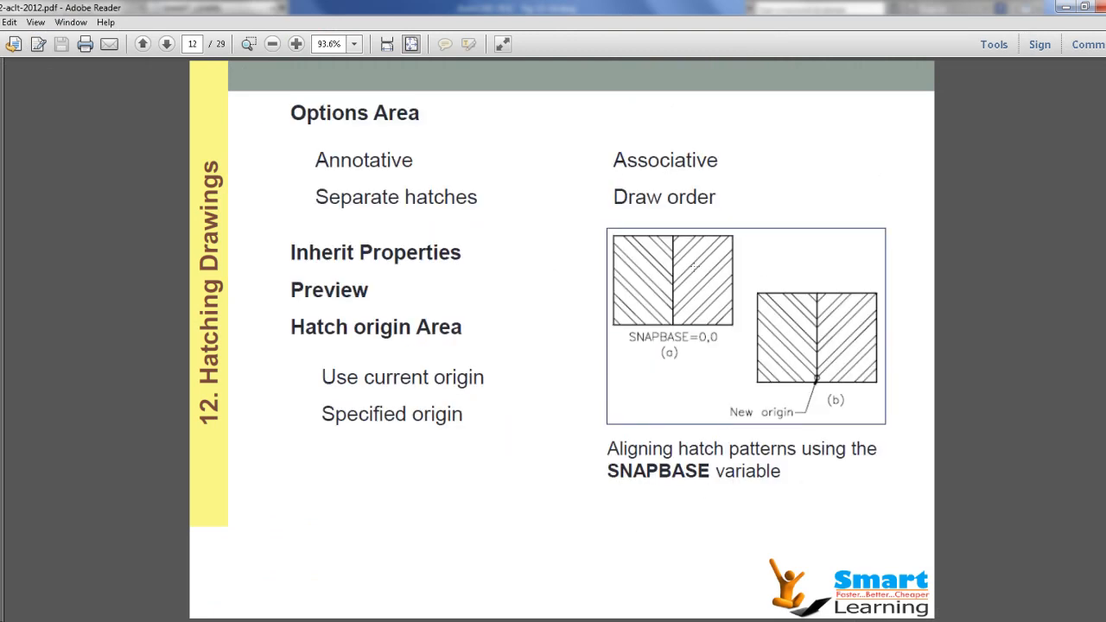
{"action": "scroll", "coordinate": [614, 337], "scroll_direction": "down", "scroll_amount": 1}
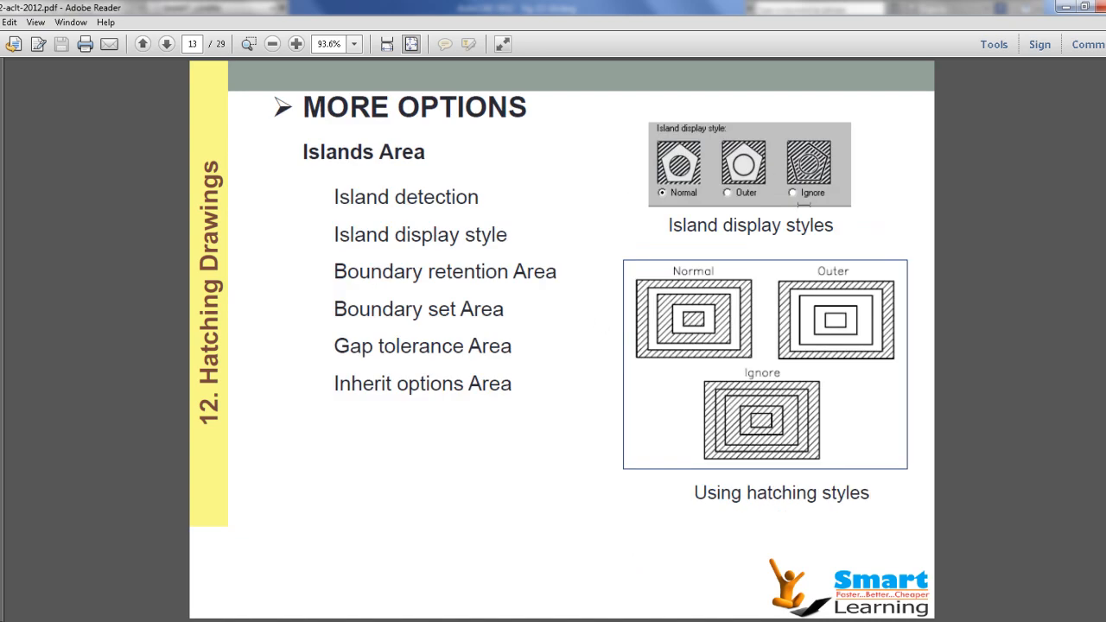
{"action": "scroll", "coordinate": [683, 272], "scroll_direction": "down", "scroll_amount": 1}
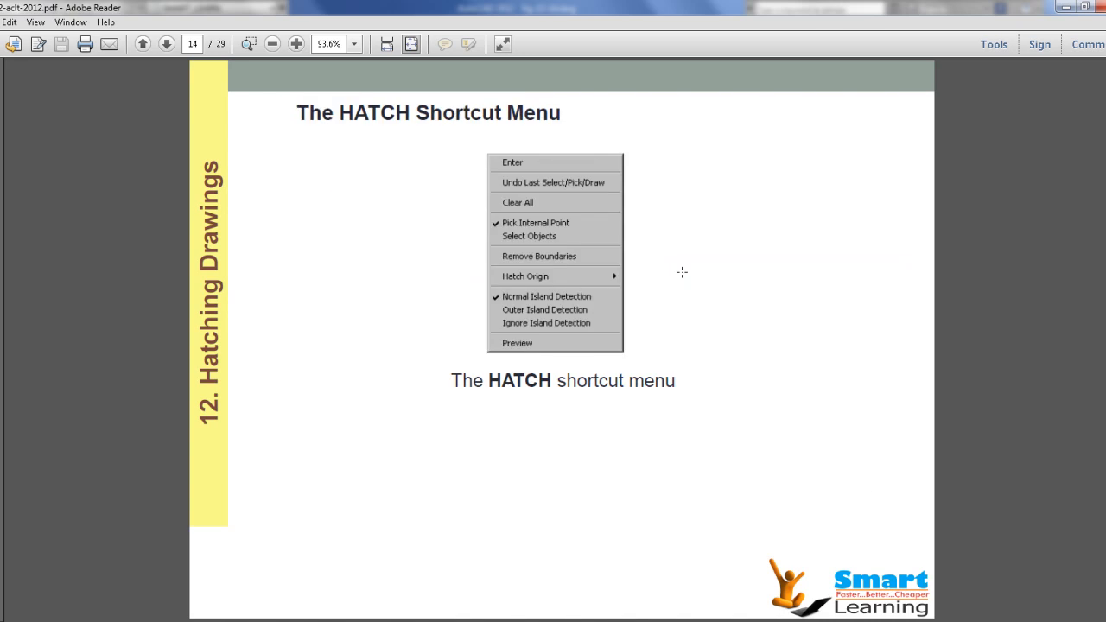
{"action": "scroll", "coordinate": [682, 272], "scroll_direction": "down", "scroll_amount": 1}
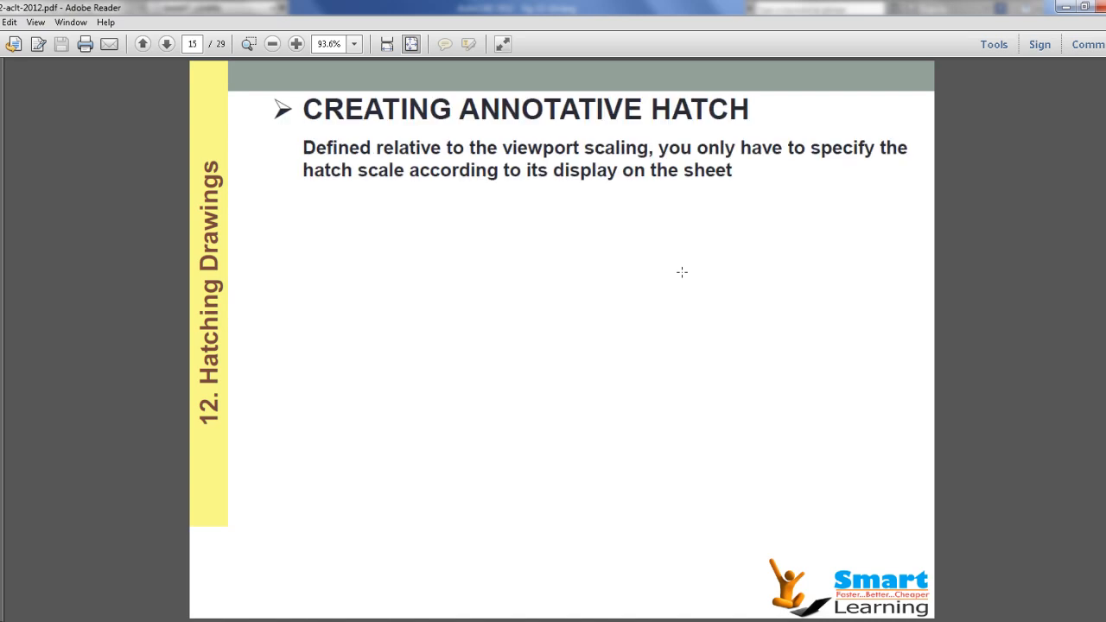
{"action": "scroll", "coordinate": [682, 272], "scroll_direction": "down", "scroll_amount": 1}
{"action": "scroll", "coordinate": [682, 272], "scroll_direction": "down", "scroll_amount": 1}
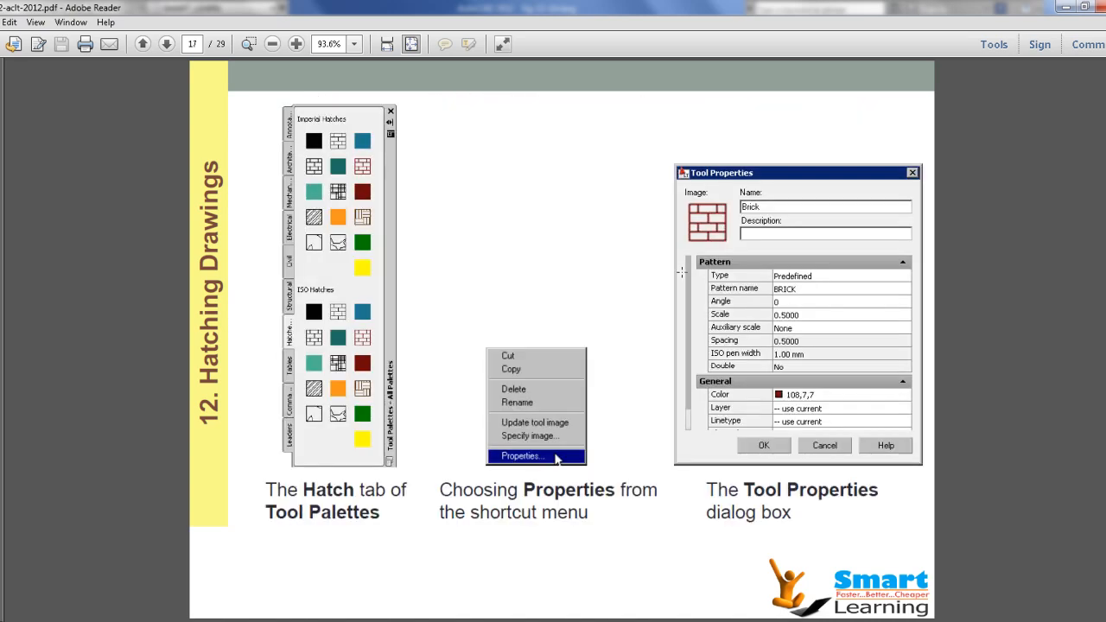
{"action": "scroll", "coordinate": [682, 272], "scroll_direction": "up", "scroll_amount": 4}
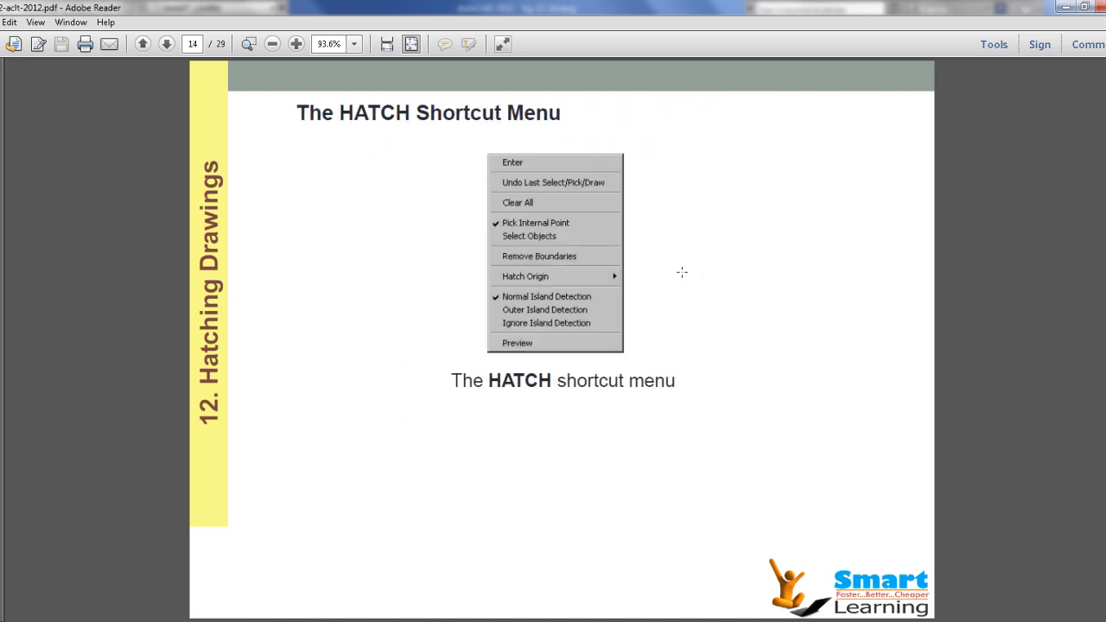
{"action": "scroll", "coordinate": [682, 275], "scroll_direction": "up", "scroll_amount": 1}
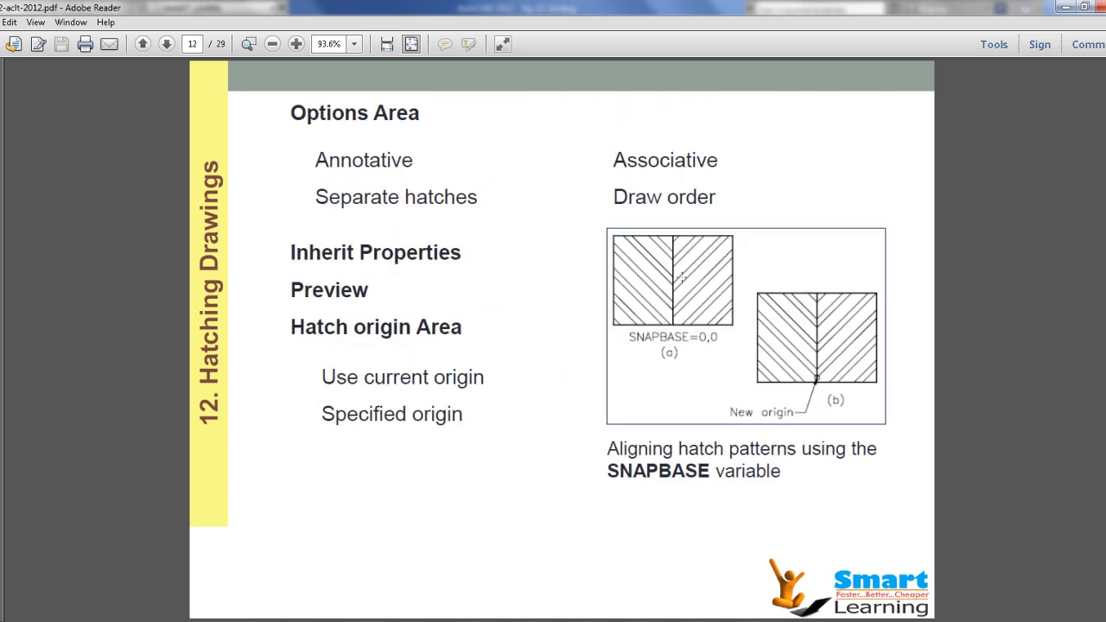
{"action": "scroll", "coordinate": [682, 275], "scroll_direction": "down", "scroll_amount": 1}
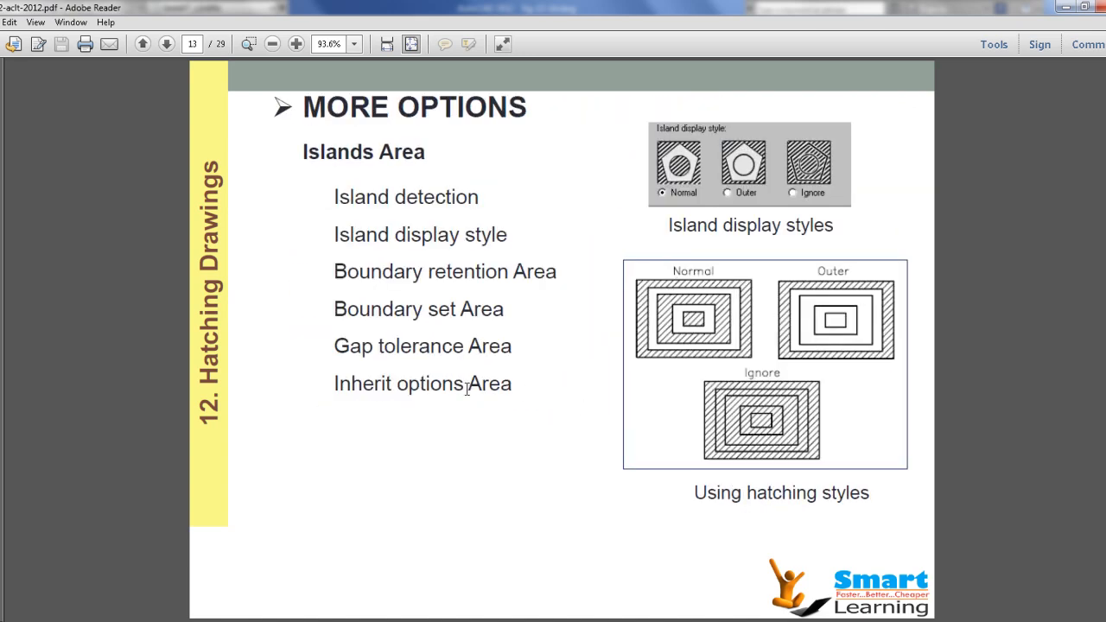
{"action": "left_click_drag", "start_coordinate": [335, 385], "coordinate": [479, 394]}
{"action": "left_click", "coordinate": [548, 458]}
{"action": "left_click", "coordinate": [378, 621]}
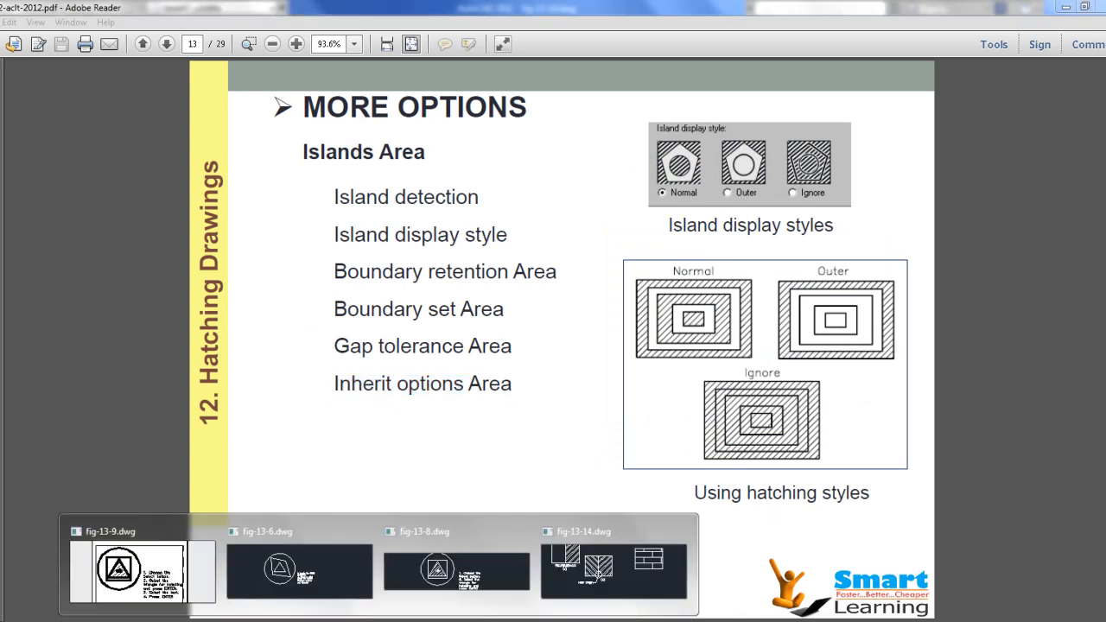
{"action": "left_click", "coordinate": [607, 599]}
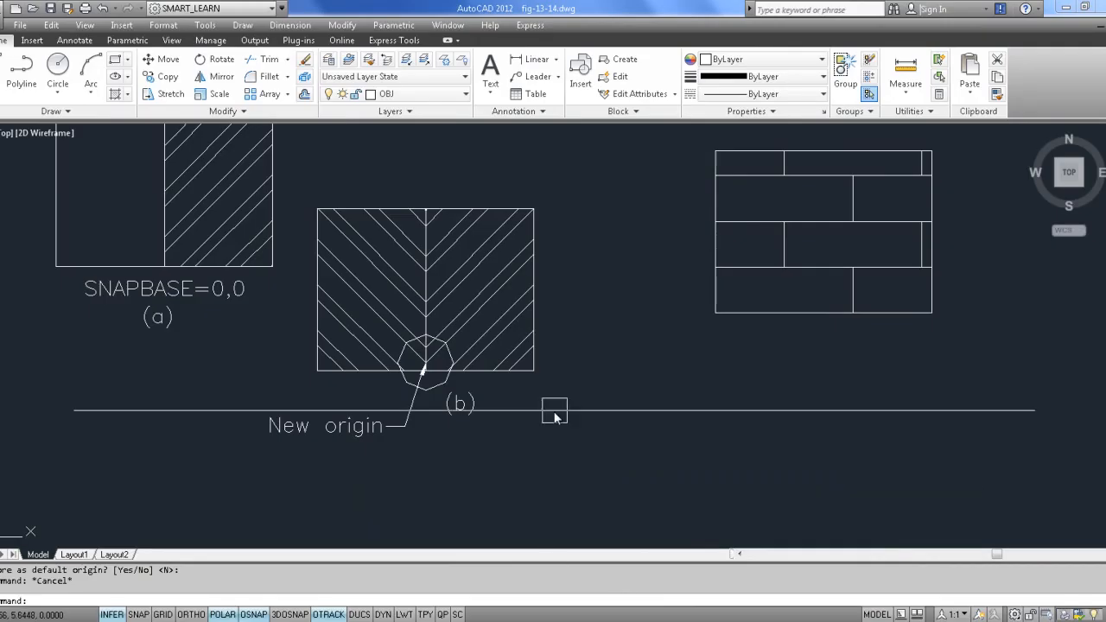
{"action": "middle_click_drag", "start_coordinate": [531, 433], "coordinate": [593, 480]}
{"action": "double_click", "coordinate": [271, 268]}
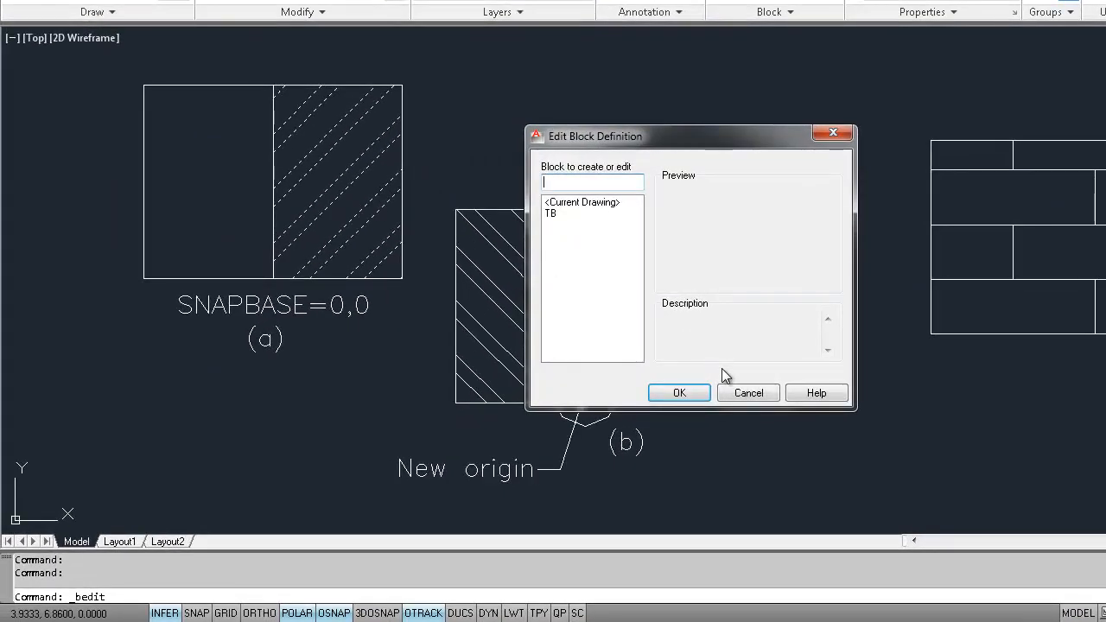
{"action": "left_click", "coordinate": [752, 393]}
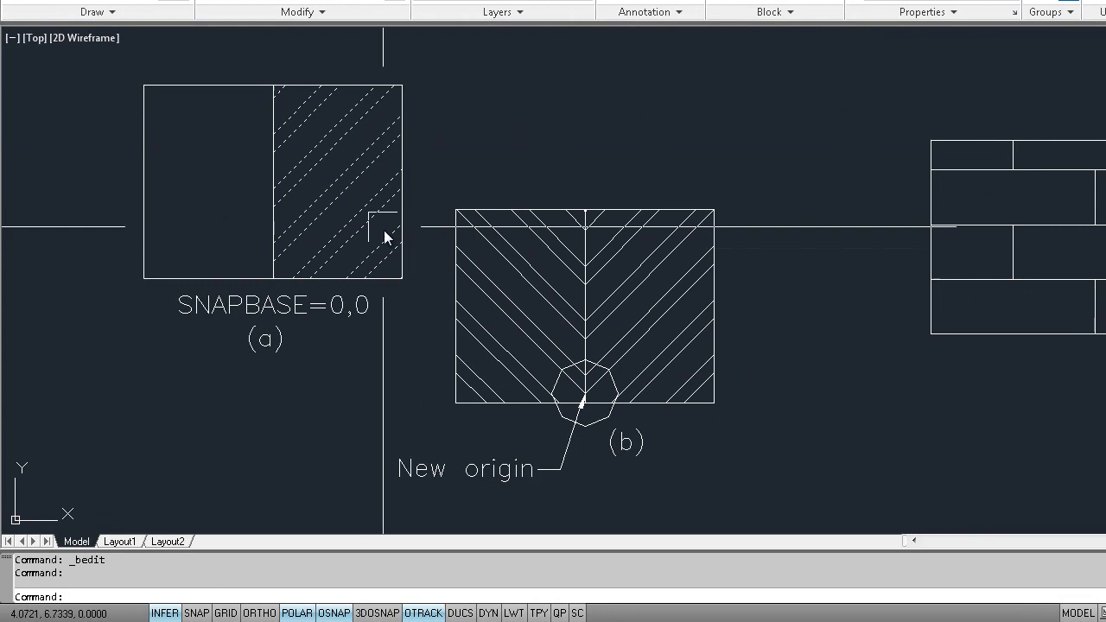
{"action": "right_click", "coordinate": [325, 206]}
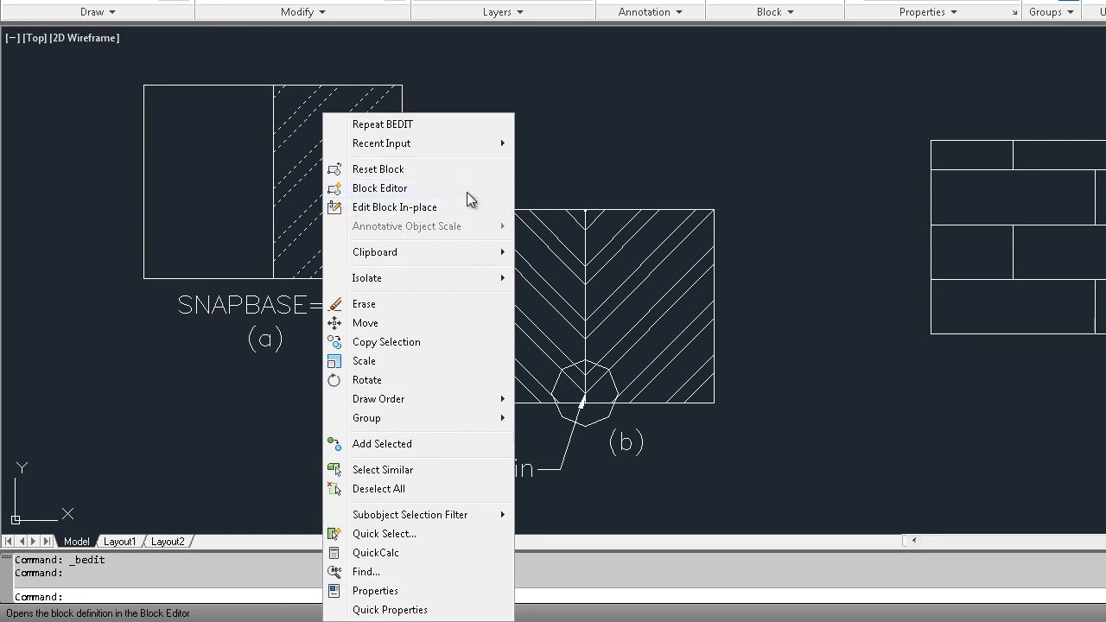
{"action": "key", "text": "Escape"}
{"action": "key", "text": "Escape"}
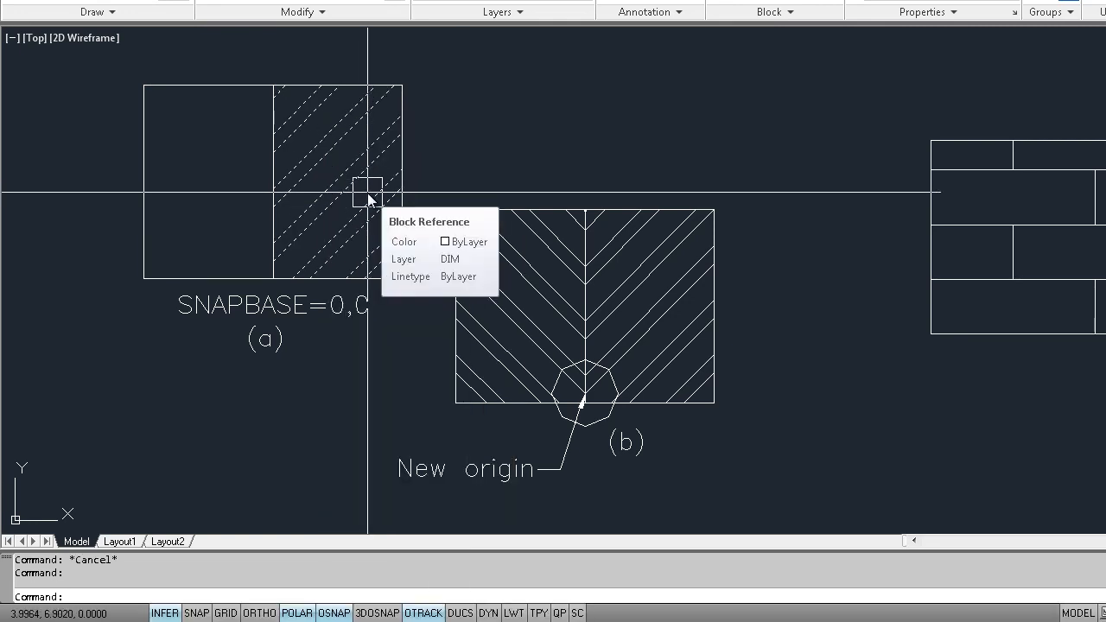
- Erase the hatch block in the right half of rectangle (a) and start a new hatch inside that empty half
{"action": "left_click", "coordinate": [368, 199]}
{"action": "key", "text": "Delete"}
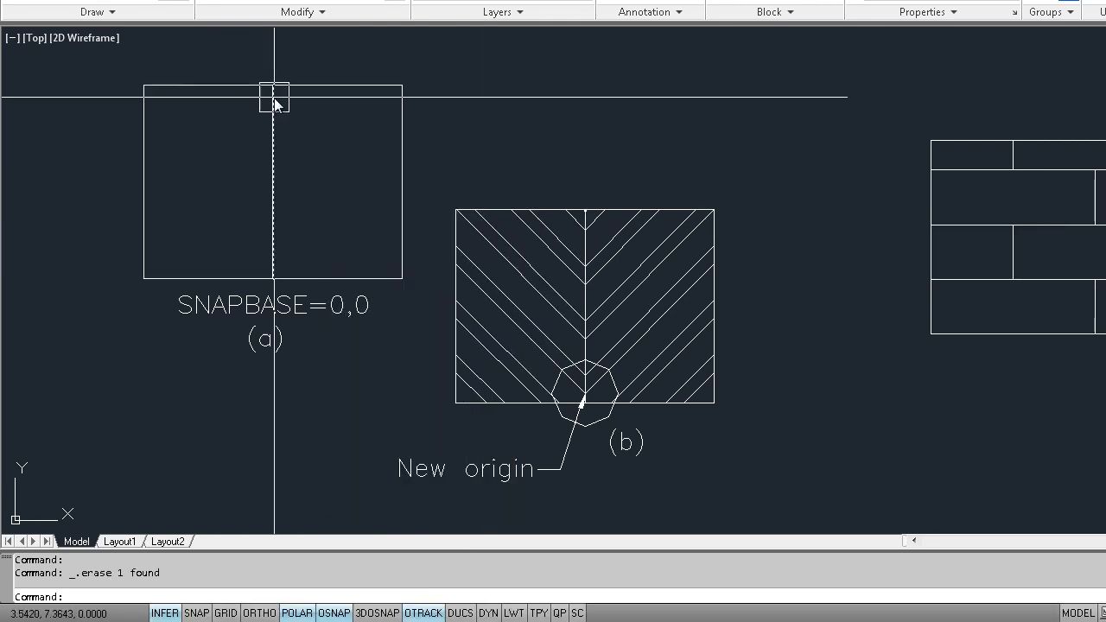
{"action": "type", "text": "bh"}
{"action": "key", "text": "Return"}
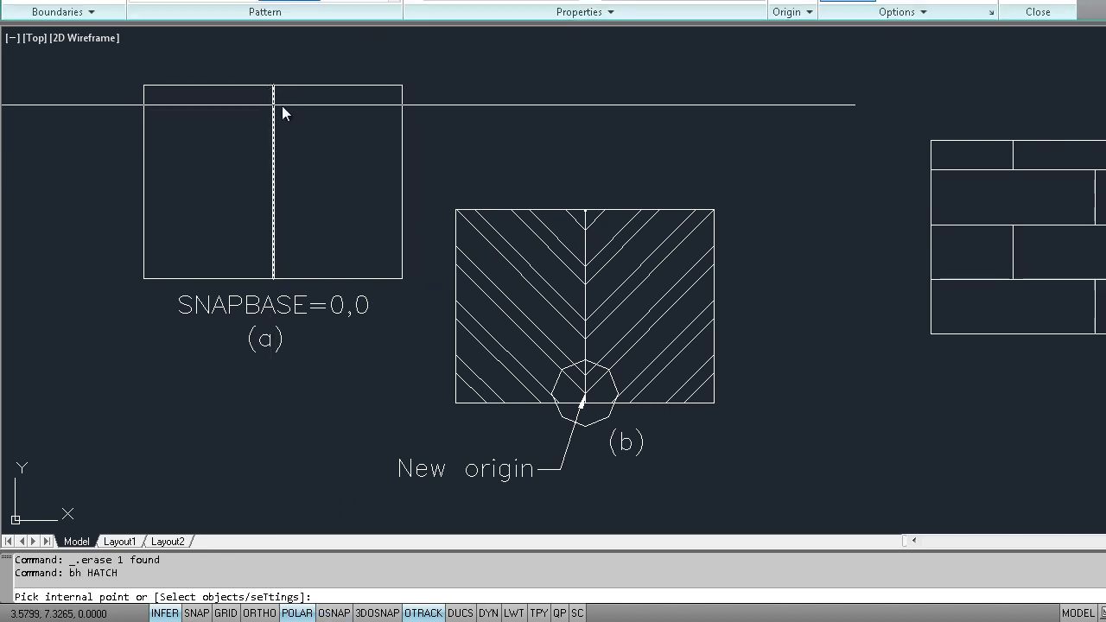
{"action": "left_click", "coordinate": [353, 222]}
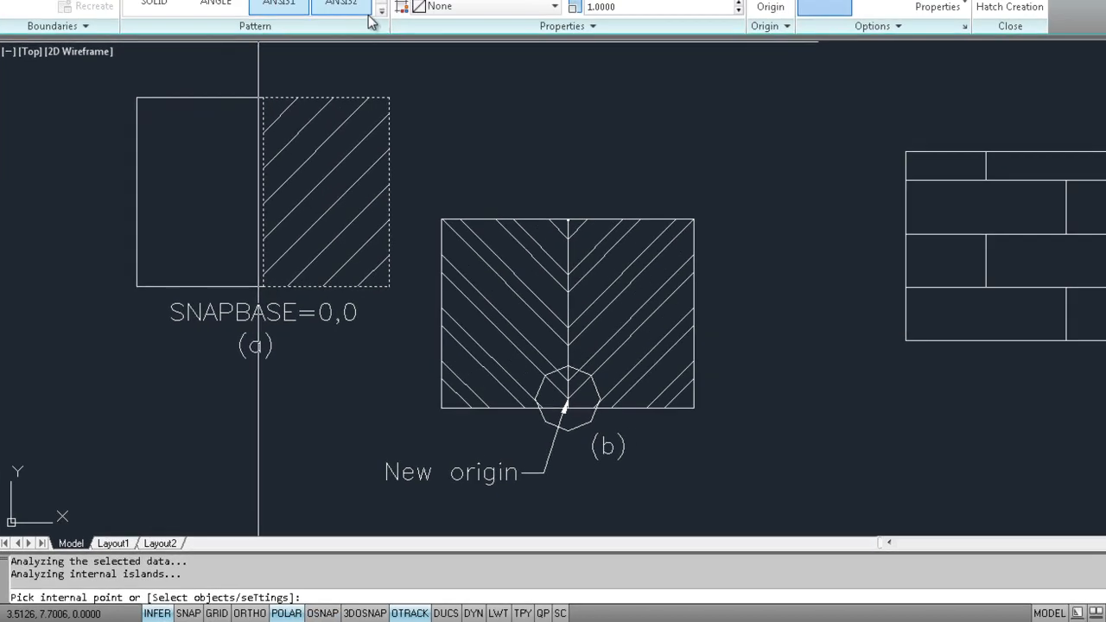
- Try the AR-BRSTD and AR-CONC patterns on the new hatch in rectangle (a), and settle on AR-B88
{"action": "left_click", "coordinate": [387, 5]}
{"action": "left_click", "coordinate": [216, 235]}
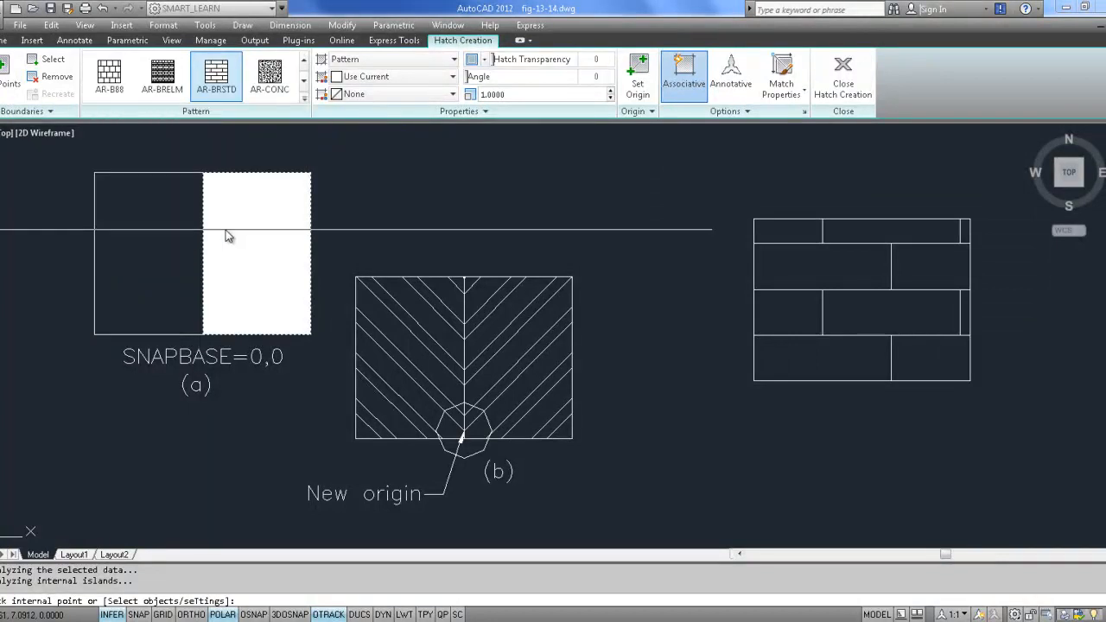
{"action": "left_click", "coordinate": [276, 76]}
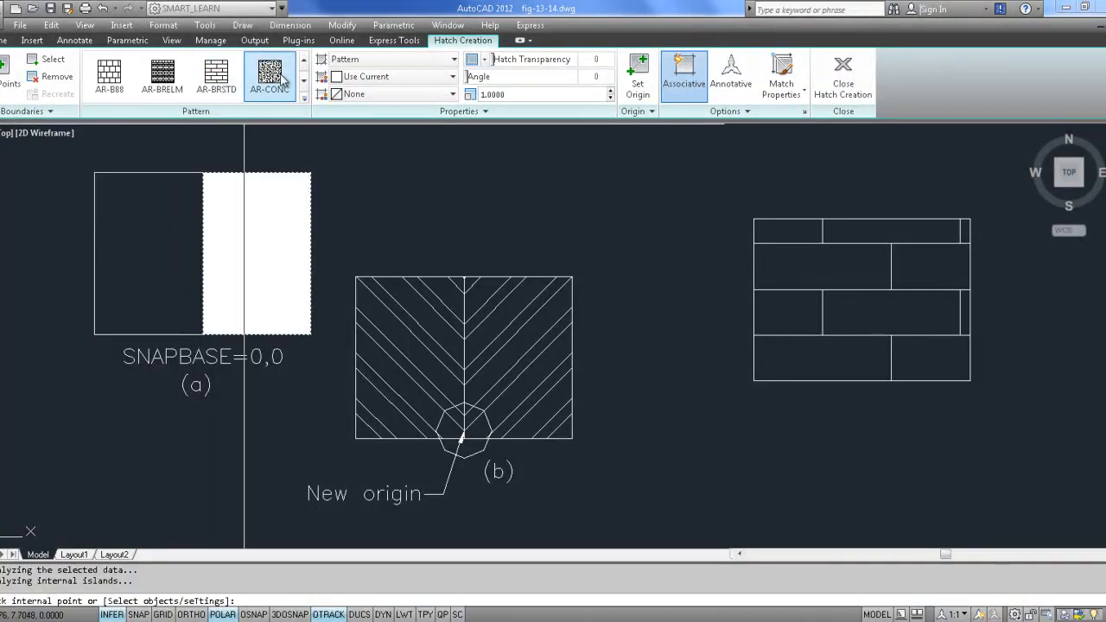
{"action": "left_click", "coordinate": [304, 100]}
{"action": "left_click", "coordinate": [121, 241]}
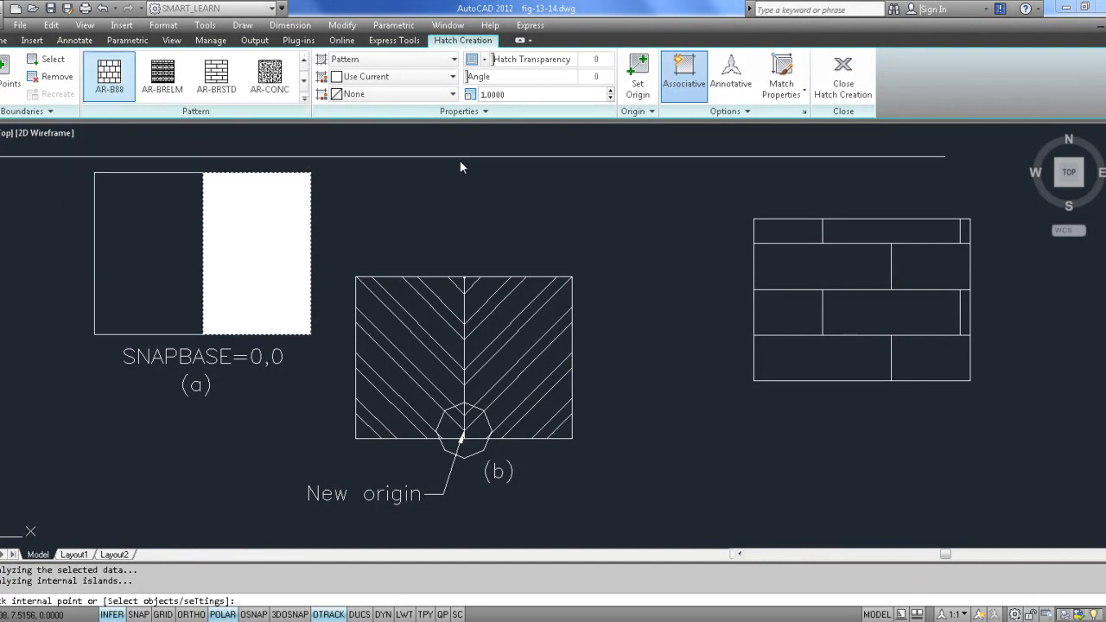
- Set the scale of the new AR-B88 hatch to 0.1 and its angle to 45
{"action": "left_click", "coordinate": [535, 95]}
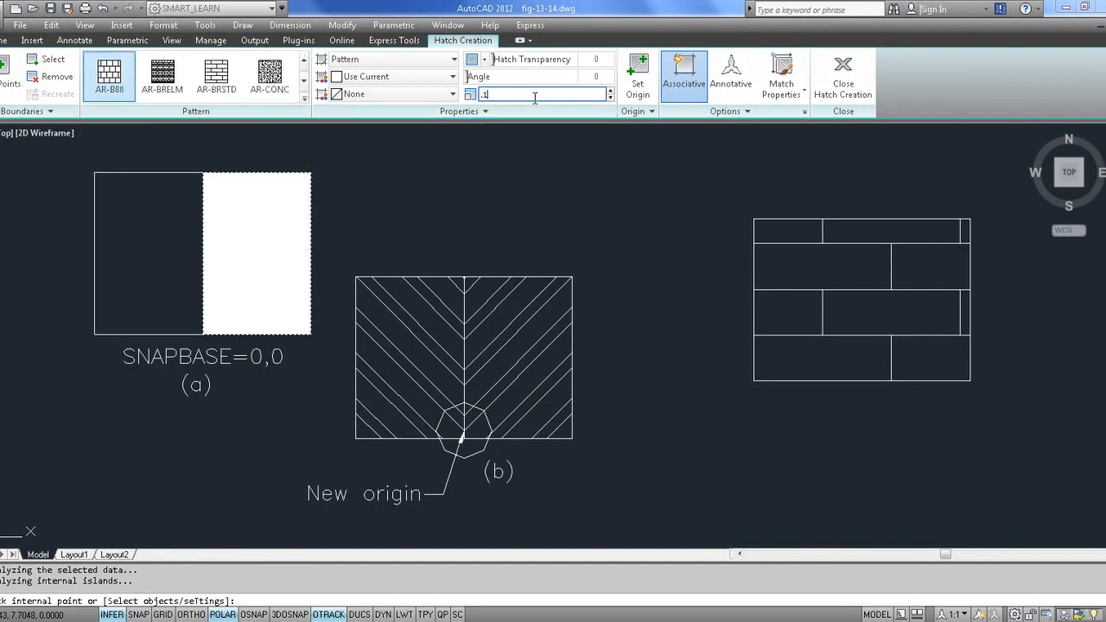
{"action": "type", "text": ".1"}
{"action": "key", "text": "Return"}
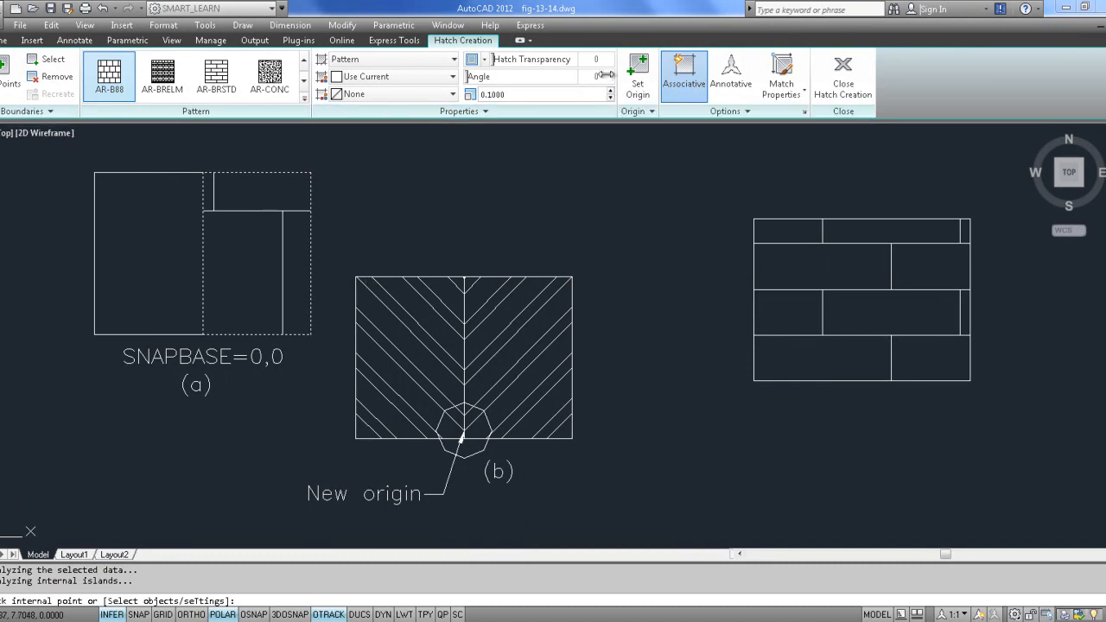
{"action": "left_click_drag", "start_coordinate": [601, 76], "coordinate": [596, 76]}
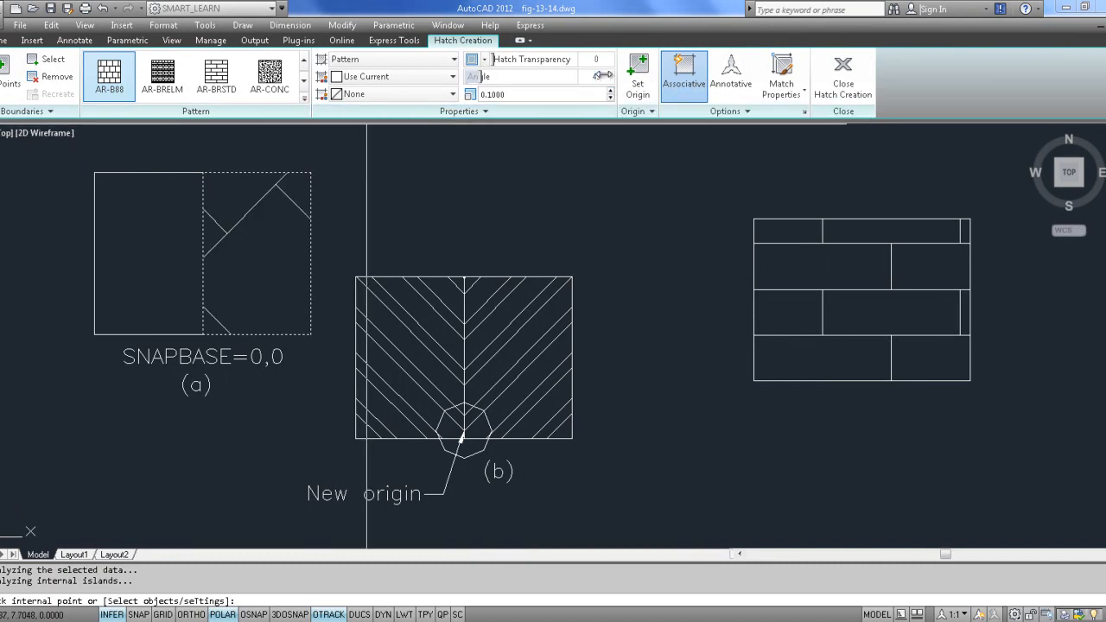
- Set the scale of the new AR-B88 hatch in rectangle (a) to 0.05 and finish the hatch
{"action": "left_click", "coordinate": [509, 95]}
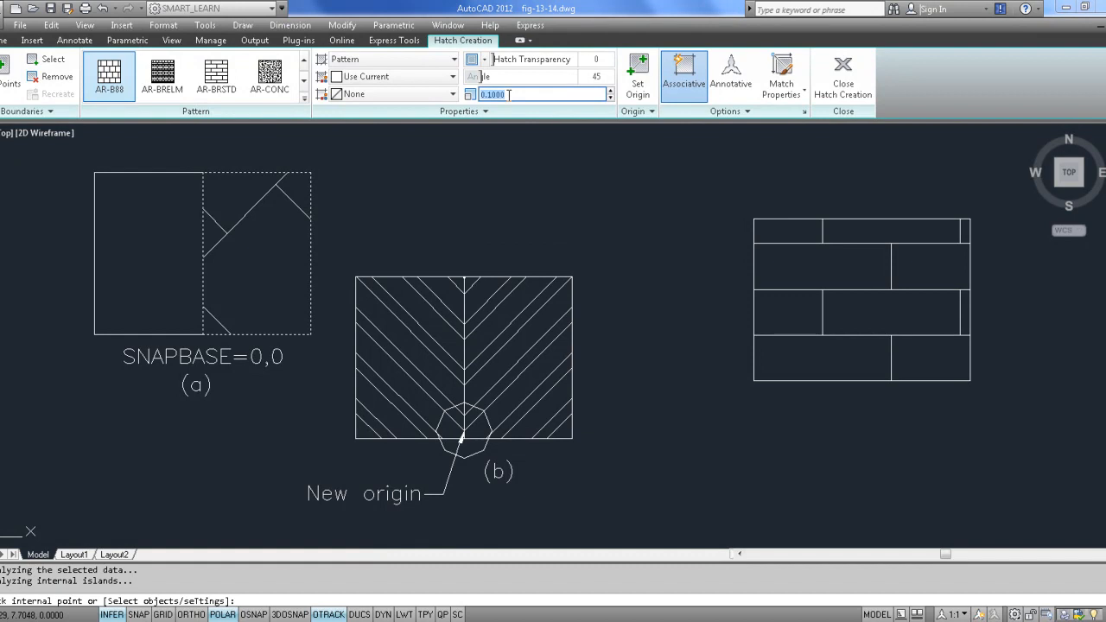
{"action": "type", "text": ".05"}
{"action": "key", "text": "Return"}
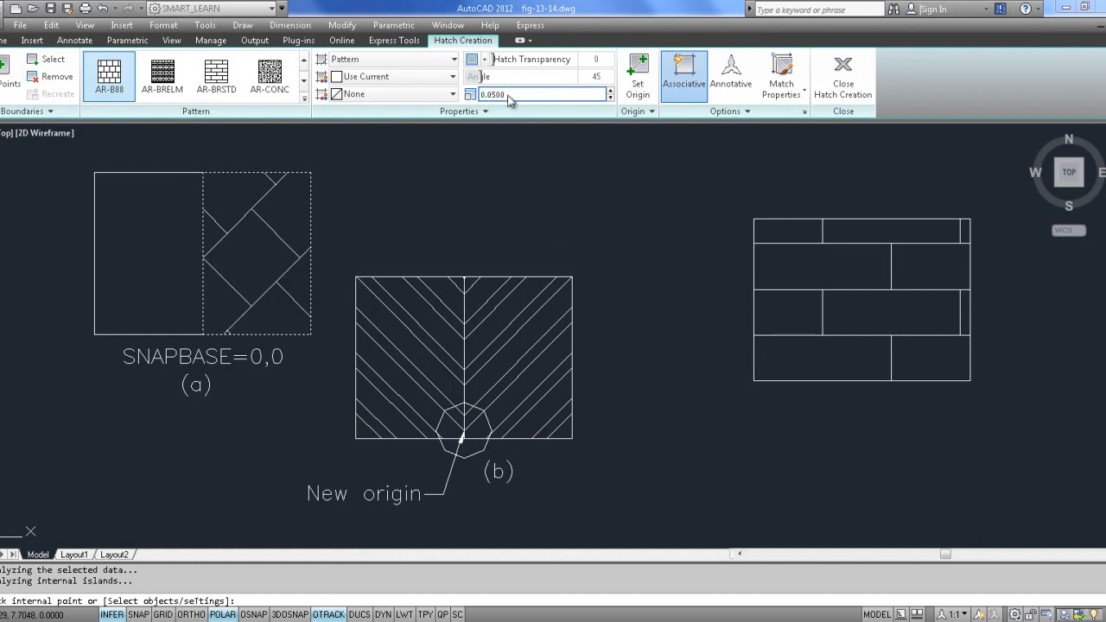
{"action": "key", "text": "Escape"}
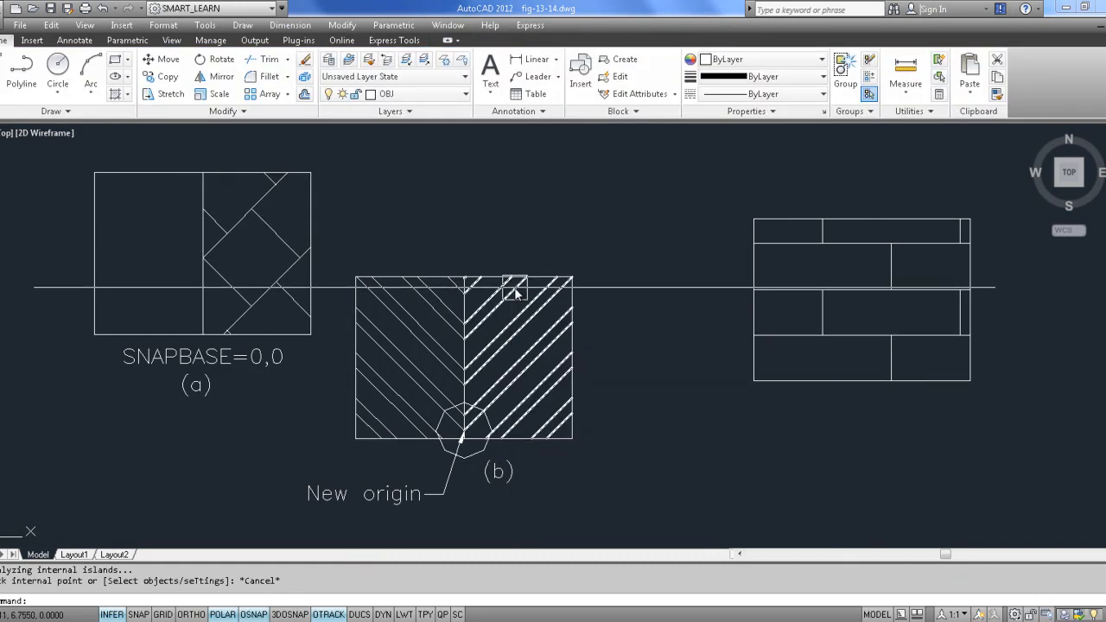
- Select the AR-B88 hatch in rectangle (a) and examine its property matching, draw order and island detection options
{"action": "left_click", "coordinate": [264, 244]}
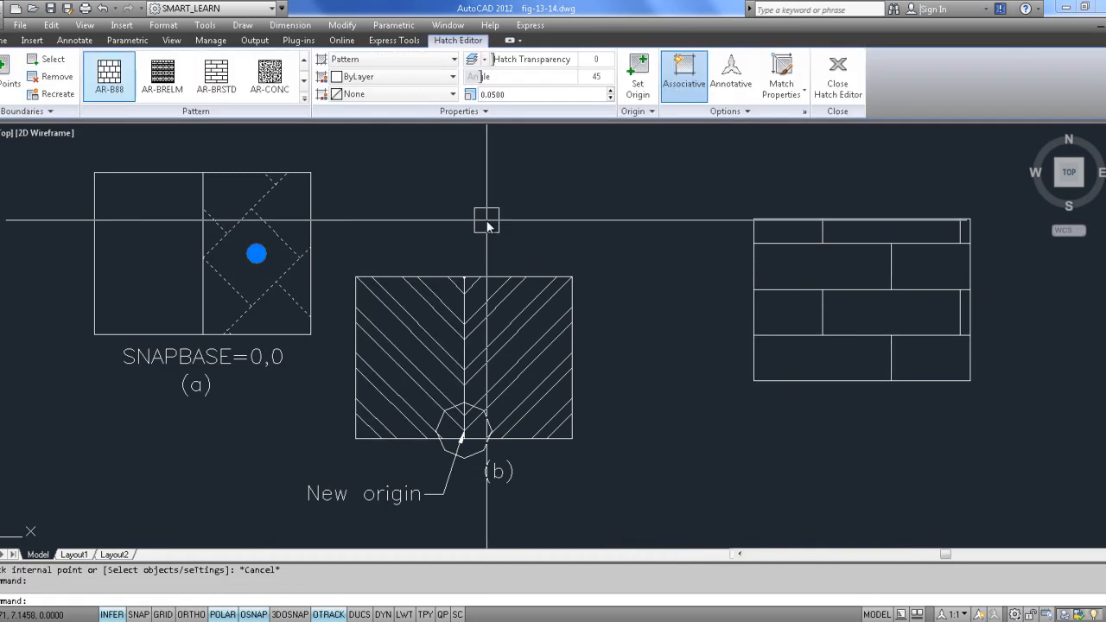
{"action": "left_click", "coordinate": [804, 92]}
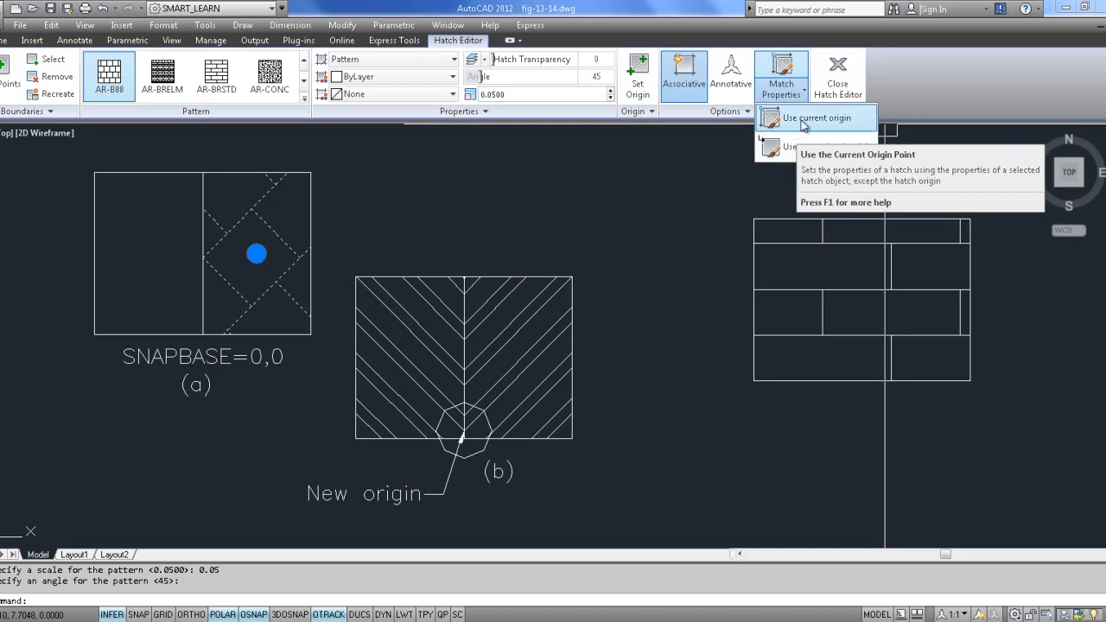
{"action": "left_click", "coordinate": [729, 111]}
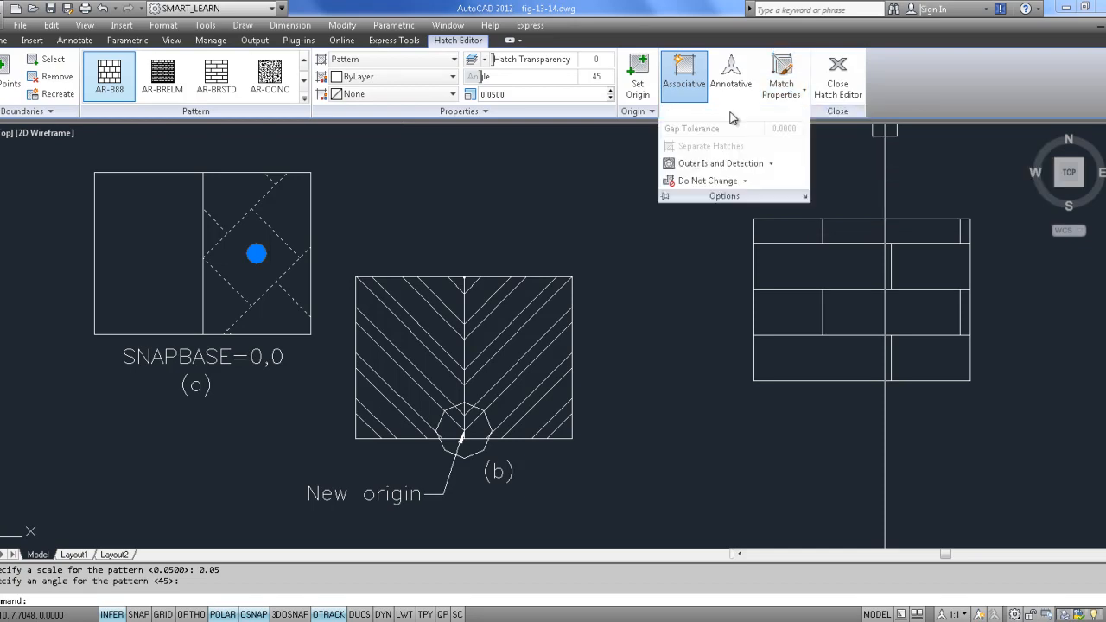
{"action": "left_click", "coordinate": [747, 182]}
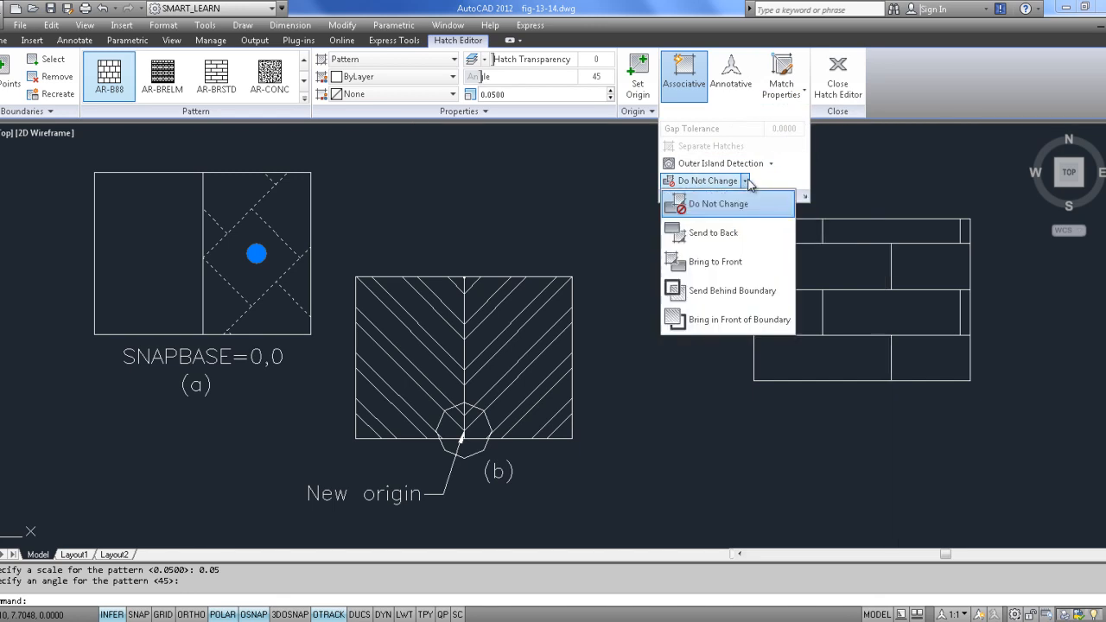
{"action": "left_click", "coordinate": [793, 173]}
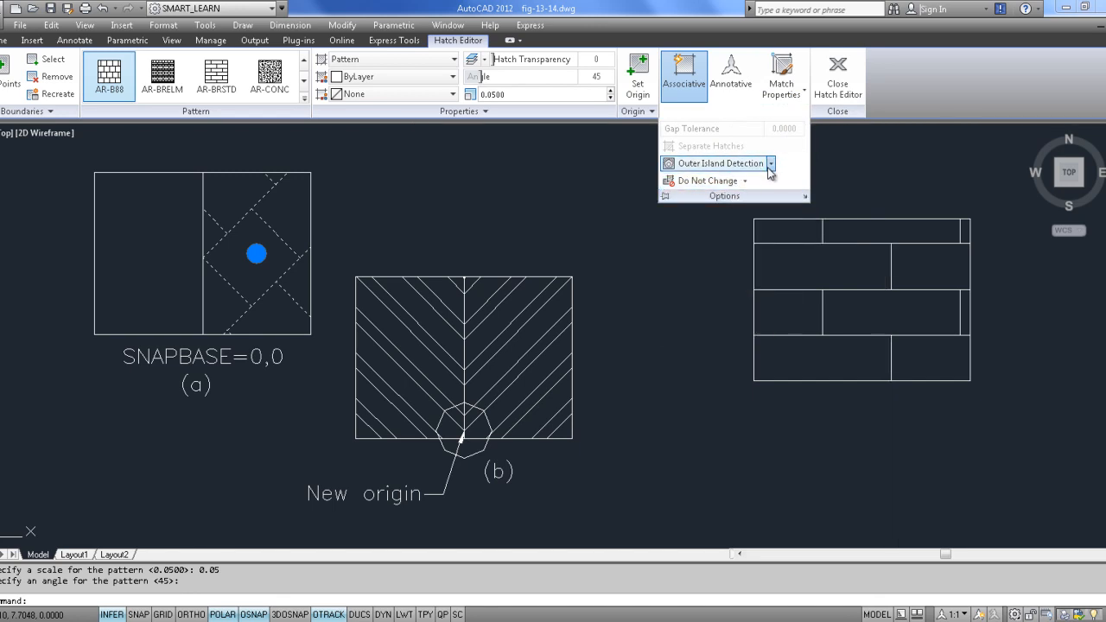
{"action": "left_click", "coordinate": [770, 164]}
{"action": "left_click", "coordinate": [787, 157]}
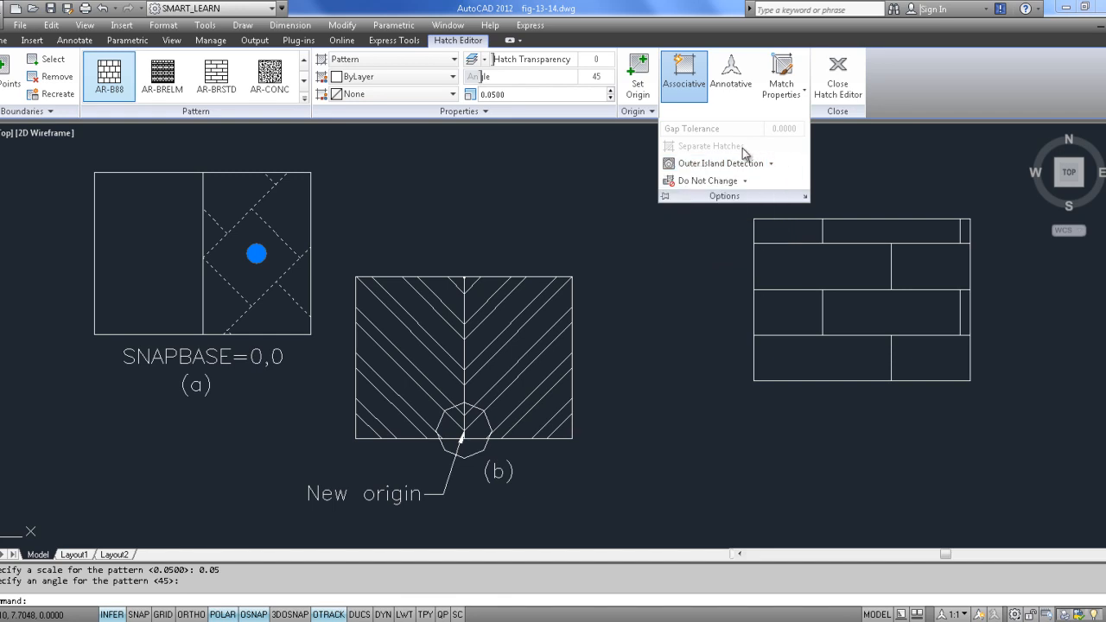
- Match the hatch in rectangle (a) to the separate rectangle's AR-BRSTD hatch using the current origin, and undo the match
{"action": "left_click", "coordinate": [806, 93]}
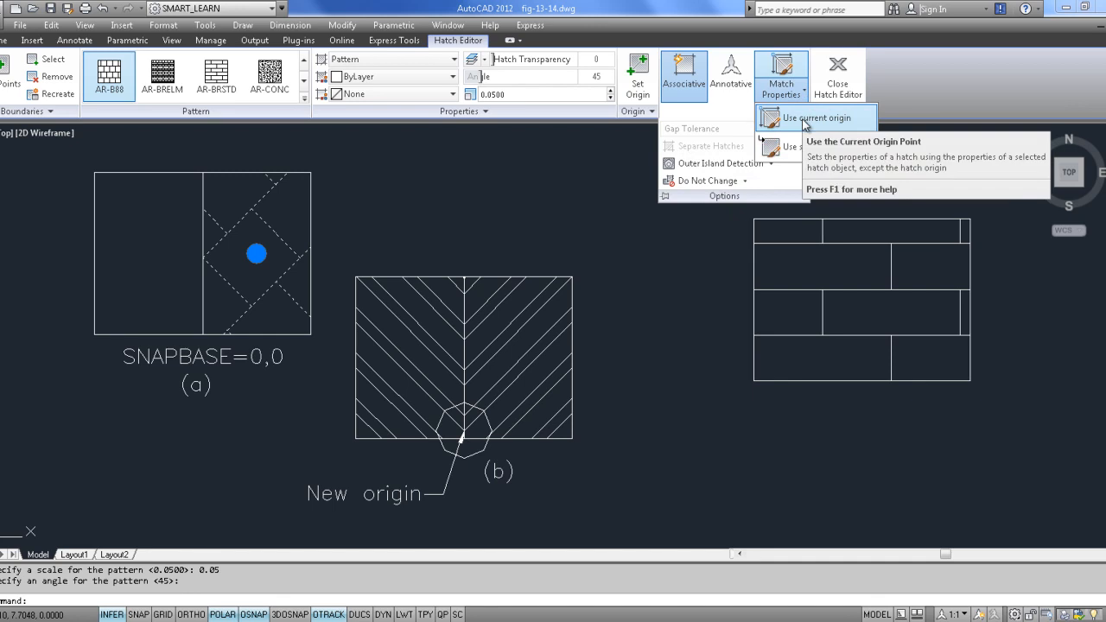
{"action": "left_click", "coordinate": [803, 121]}
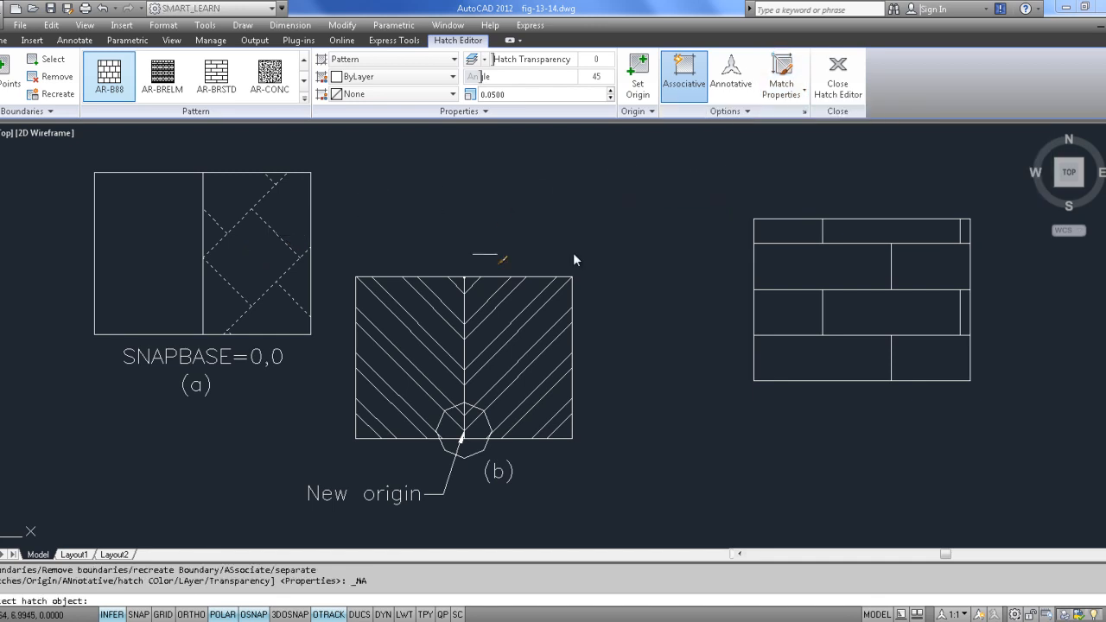
{"action": "left_click", "coordinate": [817, 292]}
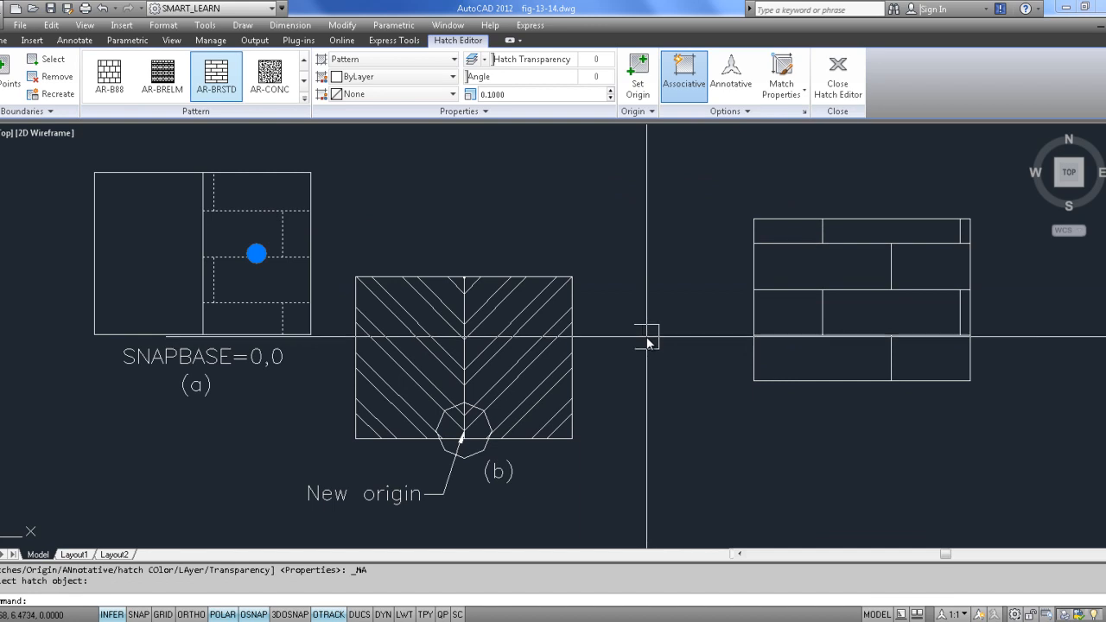
{"action": "key", "text": "Escape"}
{"action": "key", "text": "ctrl+z"}
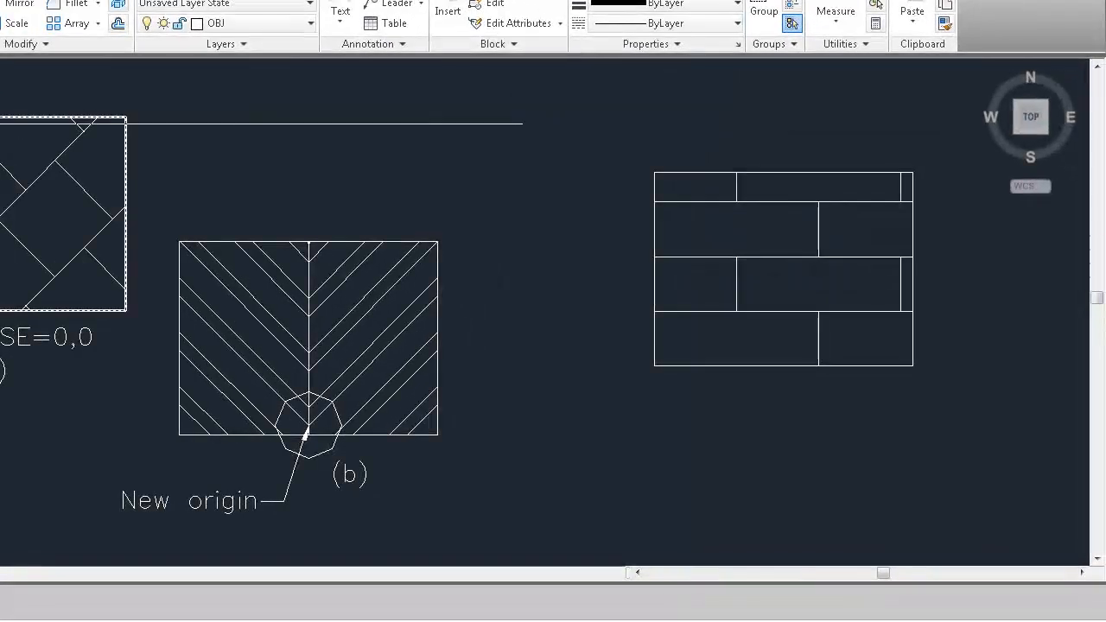
- Match the separate rectangle's AR-BRSTD hatch to the AR-B88 hatch in rectangle (a), using the current origin
{"action": "left_click", "coordinate": [735, 267]}
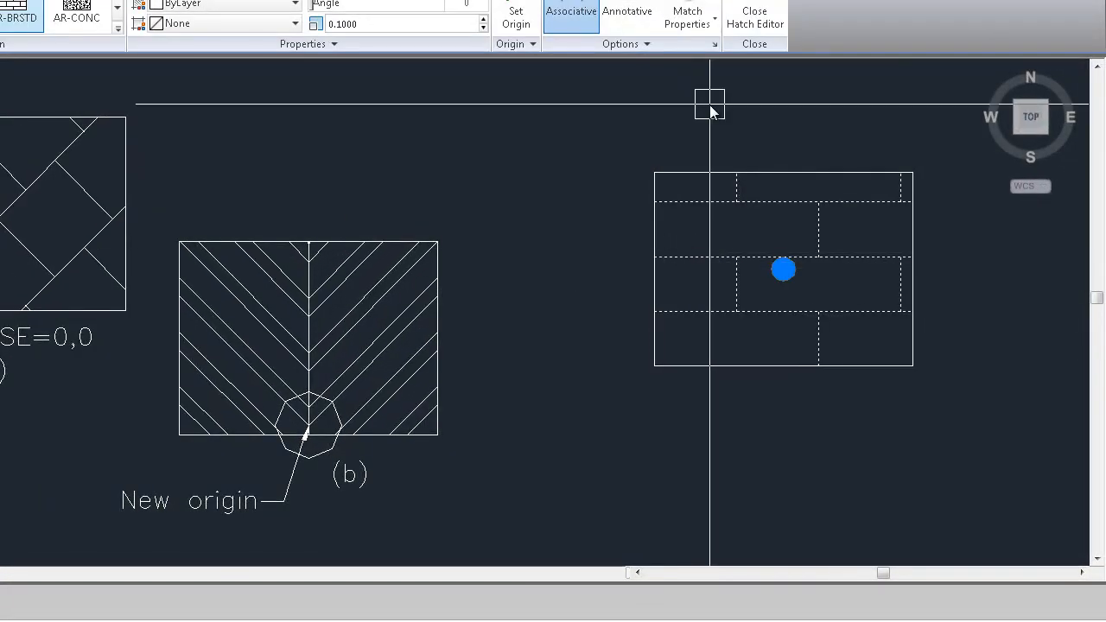
{"action": "left_click", "coordinate": [702, 24]}
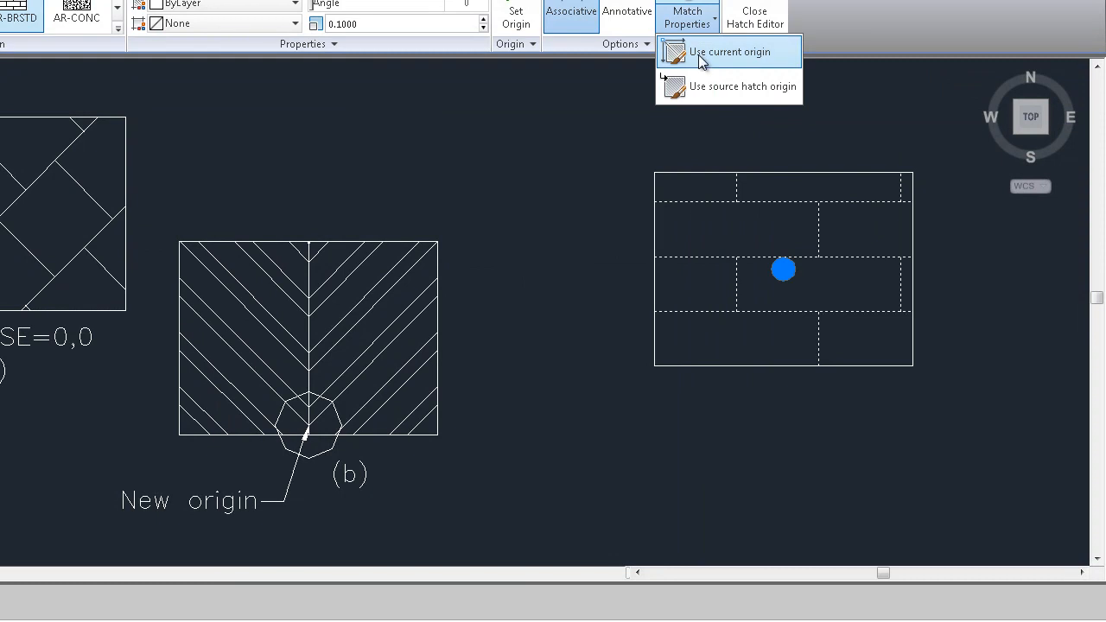
{"action": "left_click", "coordinate": [698, 53]}
{"action": "left_click", "coordinate": [83, 190]}
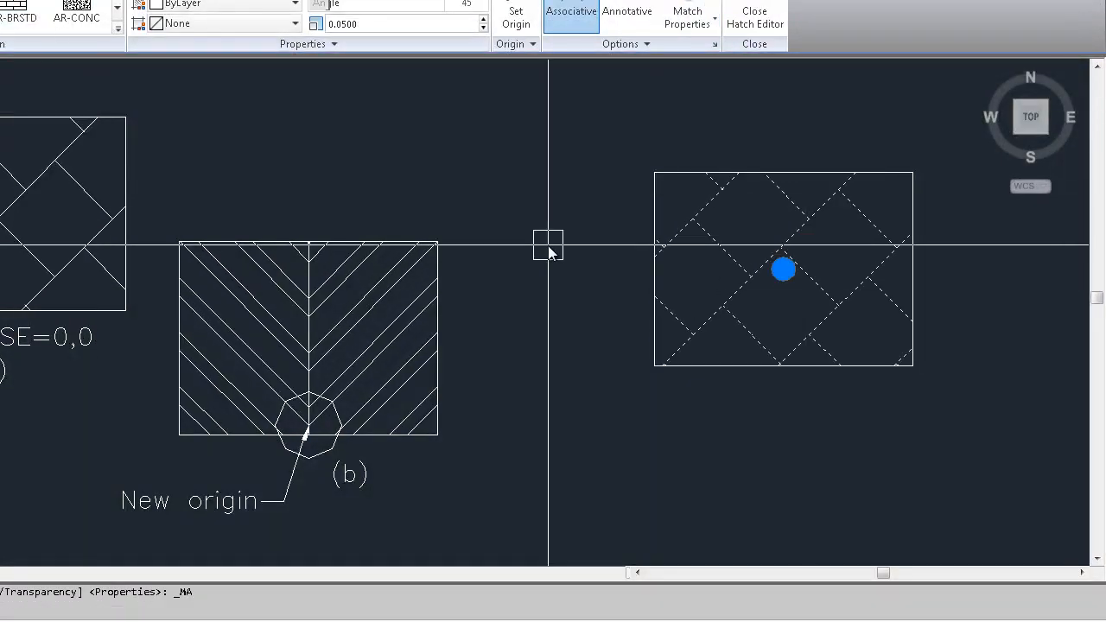
{"action": "key", "text": "Escape"}
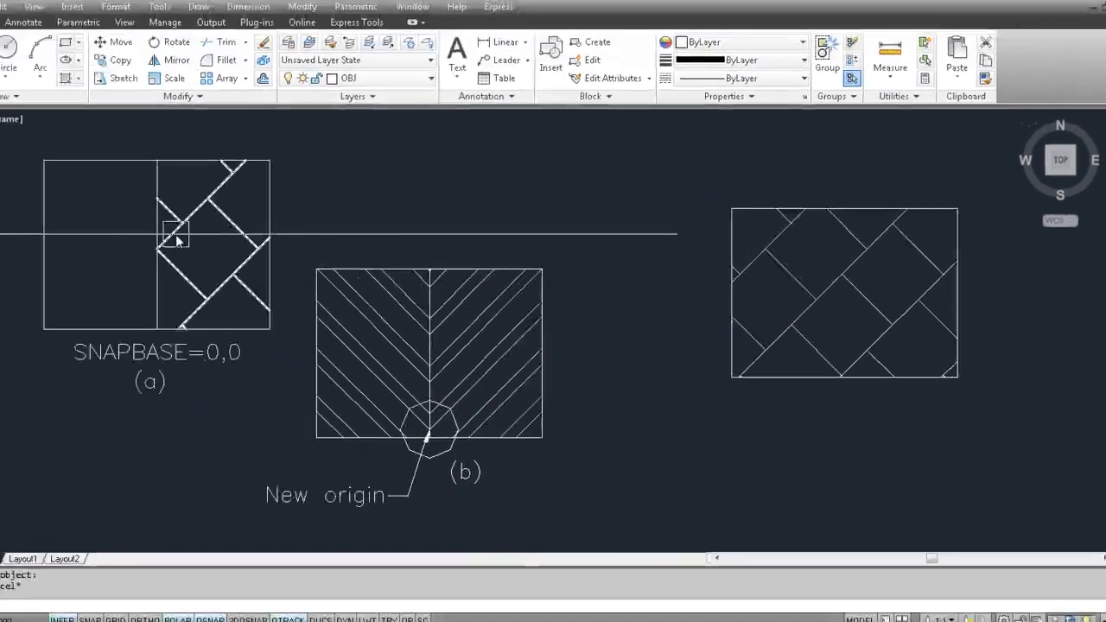
{"action": "left_click", "coordinate": [208, 224]}
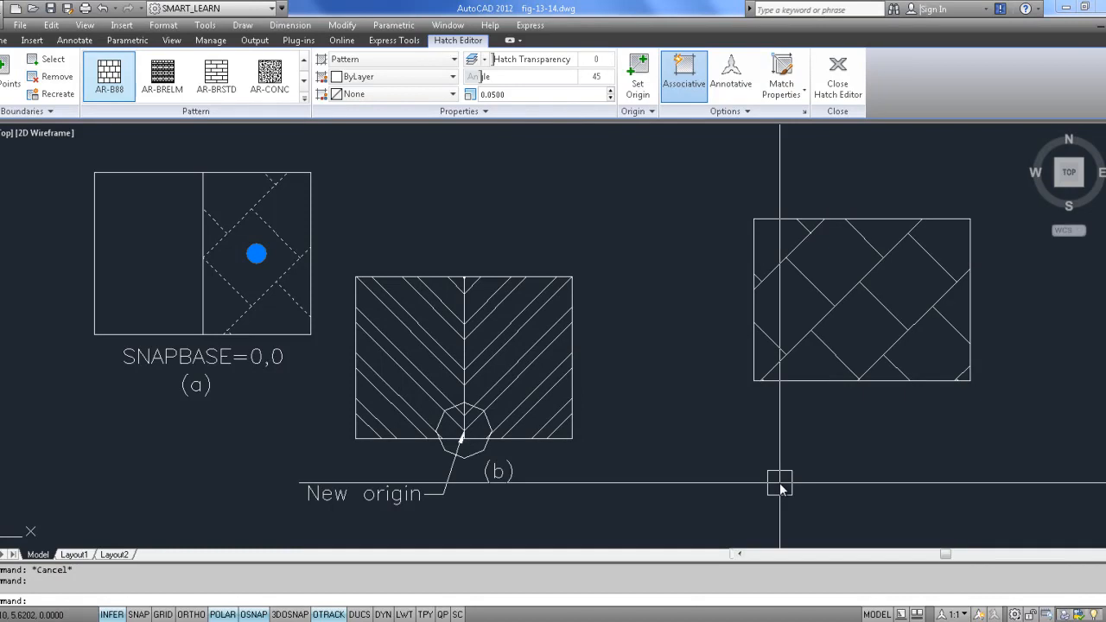
{"action": "key", "text": "Escape"}
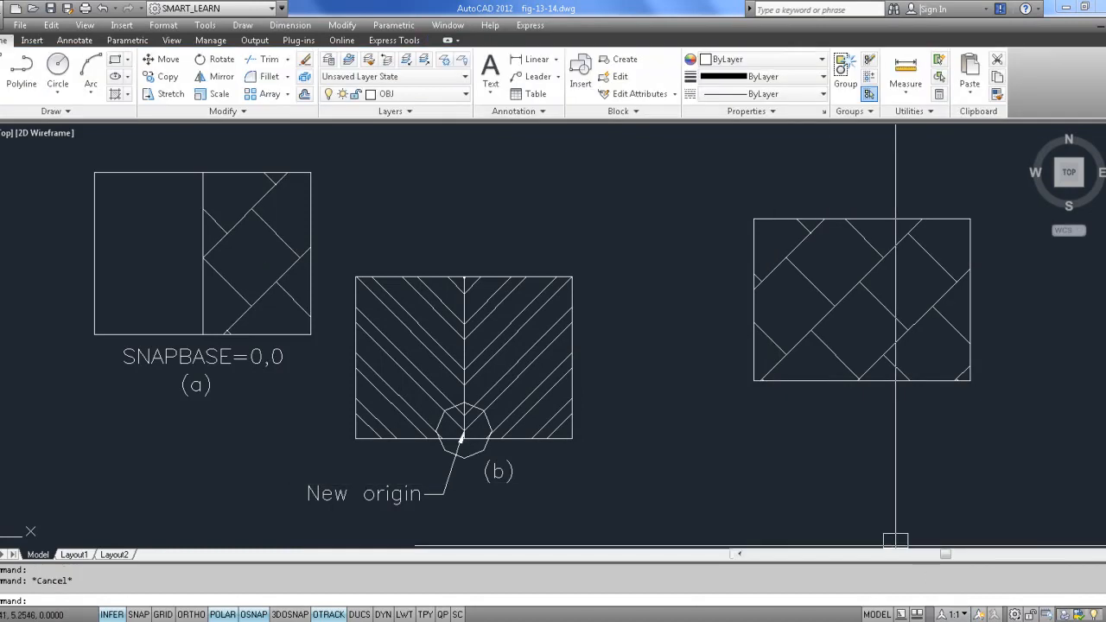
- Switch to the Adobe Reader slides, advance to the hatch tool palettes page 17, and go to fig-13-6.dwg in AutoCAD
{"action": "key", "text": "alt+Tab"}
{"action": "key", "text": "Page_Down"}
{"action": "key", "text": "Page_Down"}
{"action": "key", "text": "Page_Down"}
{"action": "key", "text": "Page_Down"}
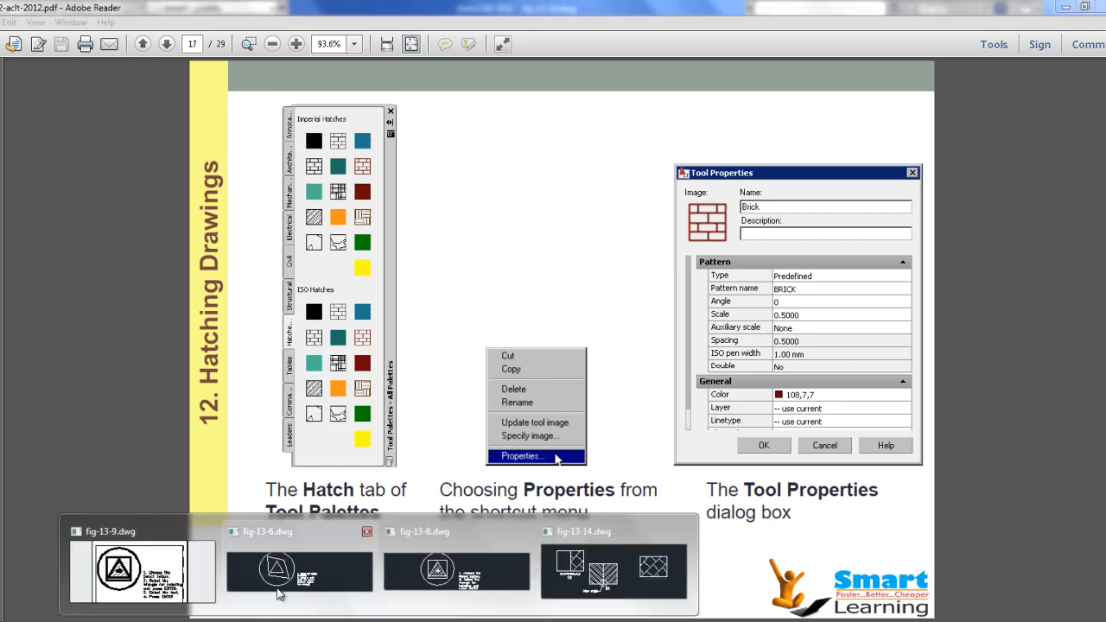
{"action": "left_click", "coordinate": [314, 535]}
{"action": "middle_click_drag", "start_coordinate": [395, 321], "coordinate": [445, 361]}
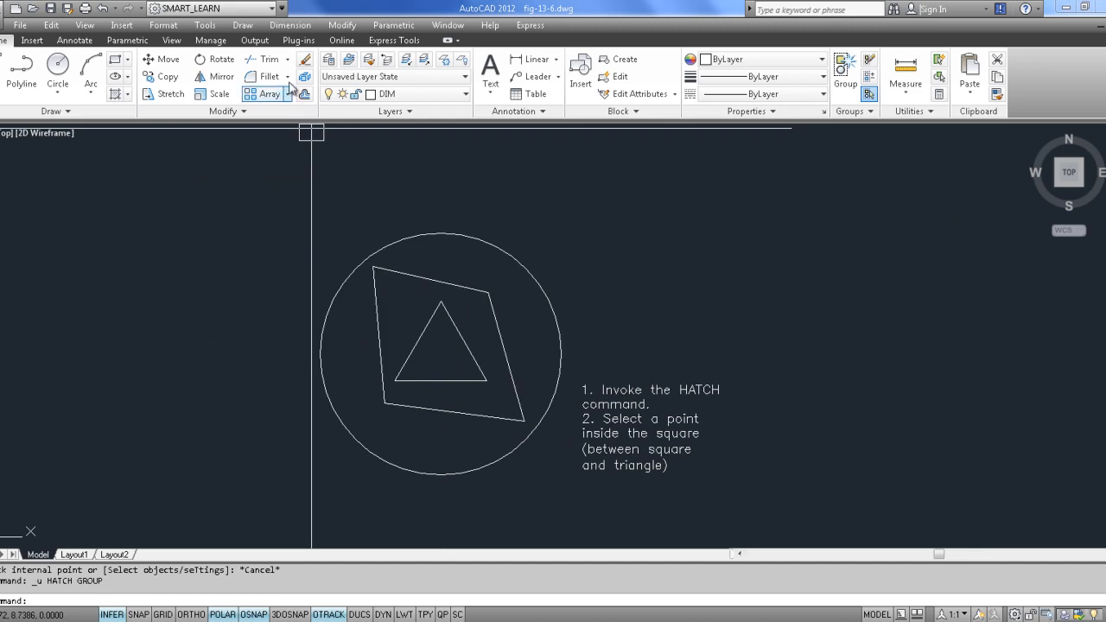
- Open the tool palettes and show the Hatches and Fills palette
{"action": "left_click", "coordinate": [182, 40]}
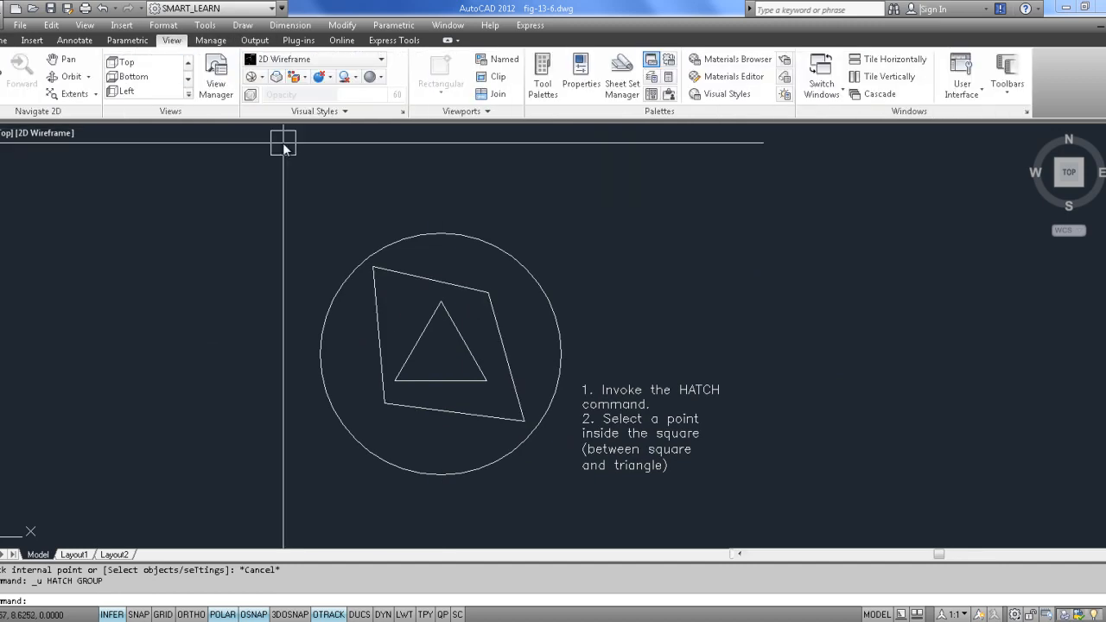
{"action": "left_click", "coordinate": [542, 78]}
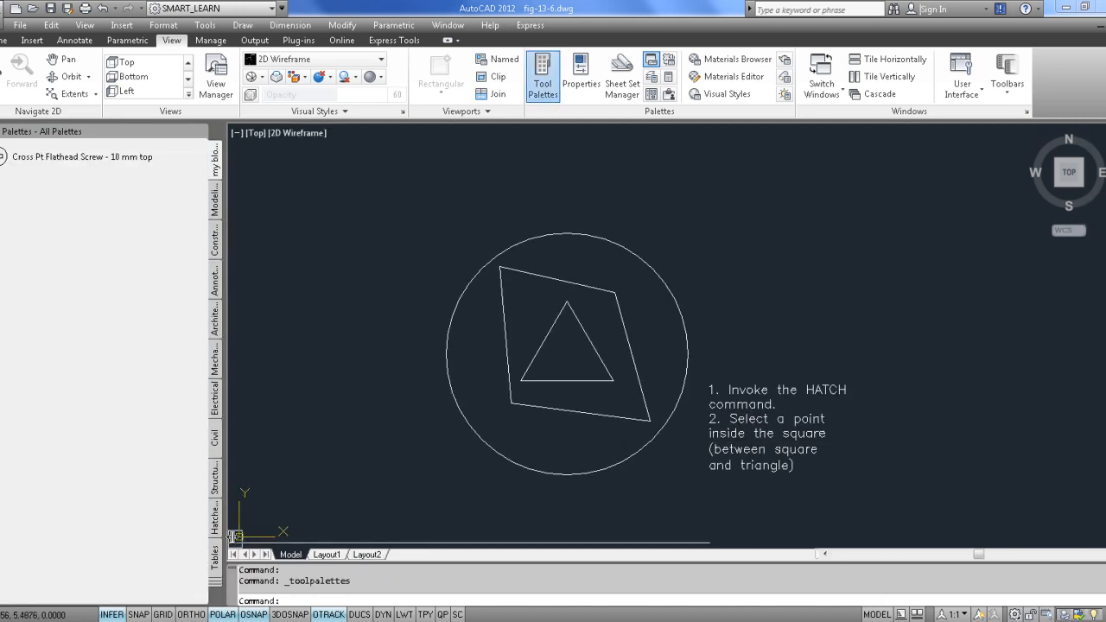
{"action": "left_click", "coordinate": [220, 587]}
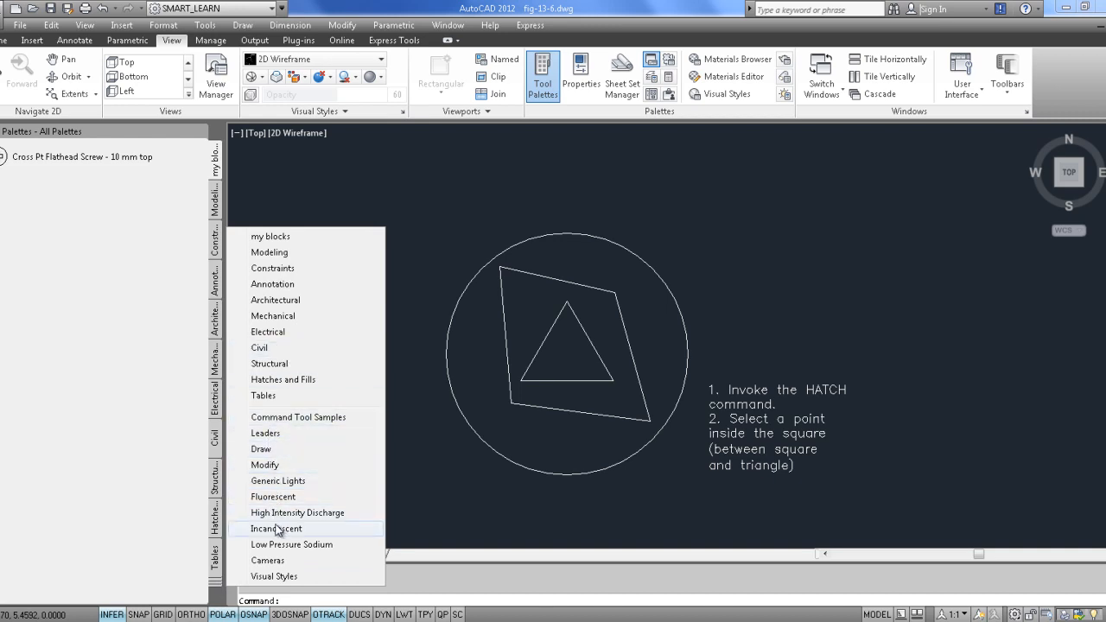
{"action": "left_click", "coordinate": [282, 380]}
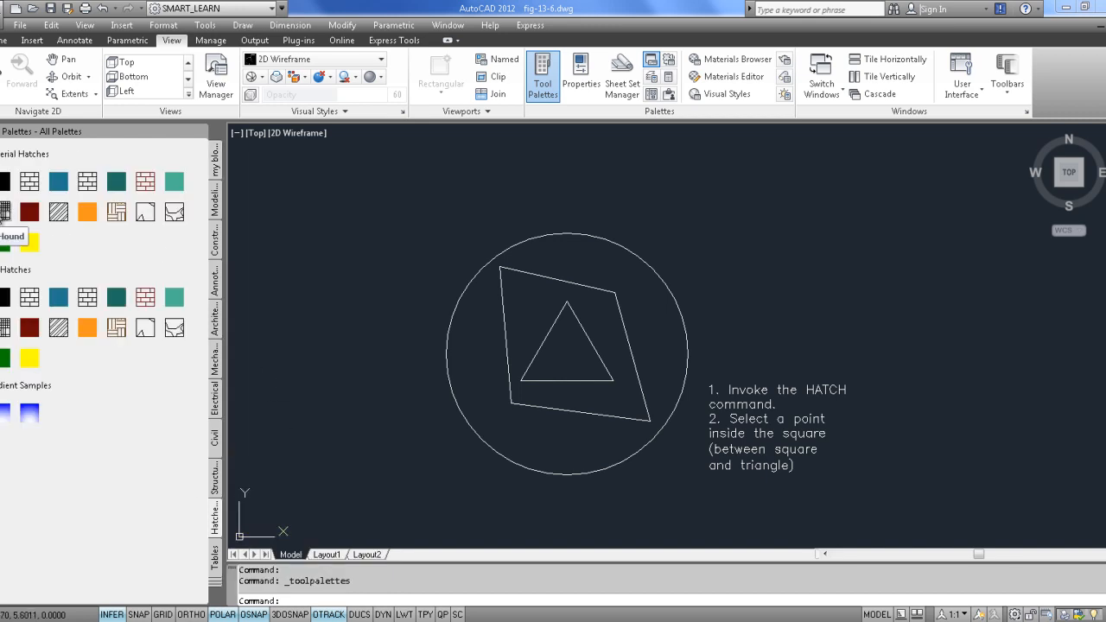
- Fill the triangle with the ISO BRICK hatch from the palette and set its scale to 0.1
{"action": "mouse_move", "coordinate": [117, 327]}
{"action": "left_mouse_down"}
{"action": "mouse_move", "coordinate": [113, 315]}
{"action": "mouse_move", "coordinate": [502, 378]}
{"action": "mouse_move", "coordinate": [570, 366]}
{"action": "left_mouse_up"}
{"action": "left_click", "coordinate": [568, 361]}
{"action": "left_click", "coordinate": [530, 93]}
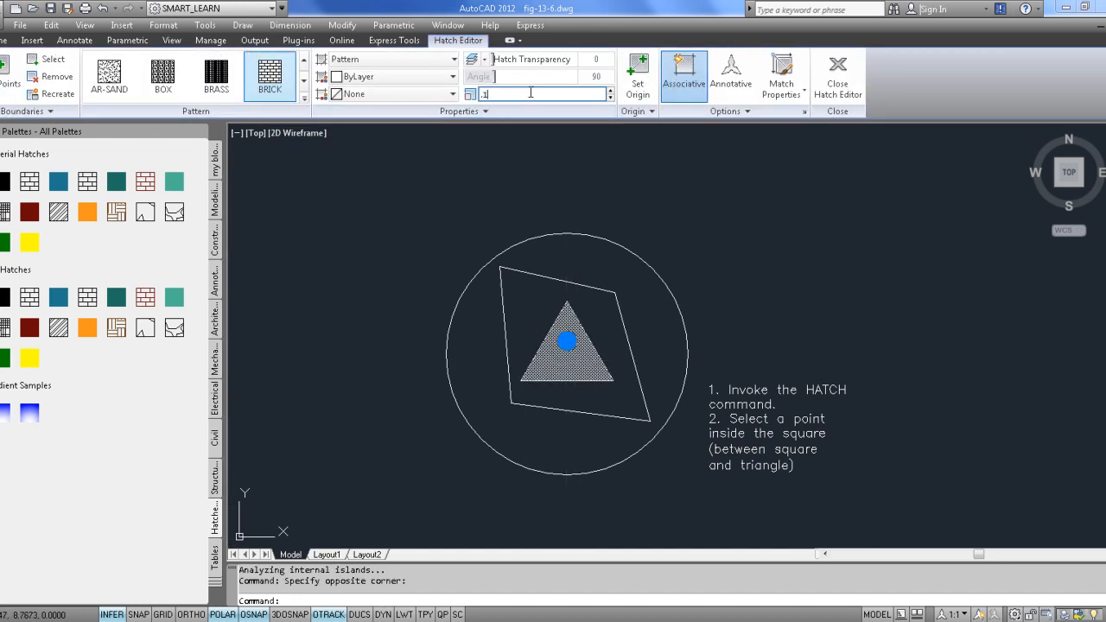
{"action": "type", "text": ".1"}
{"action": "key", "text": "Return"}
{"action": "key", "text": "Escape"}
{"action": "scroll", "coordinate": [571, 361], "scroll_direction": "up", "scroll_amount": 4}
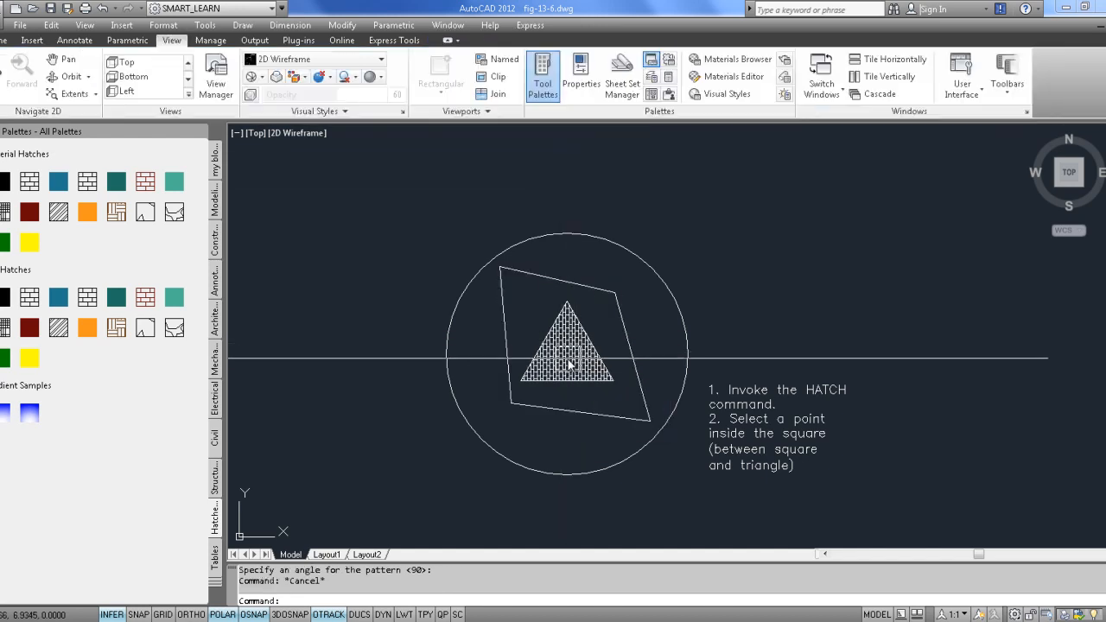
- Apply the yellow ISO solid fill from the palette to the area between the circle and the quadrilateral
{"action": "scroll", "coordinate": [620, 369], "scroll_direction": "down", "scroll_amount": 2}
{"action": "left_click", "coordinate": [29, 360]}
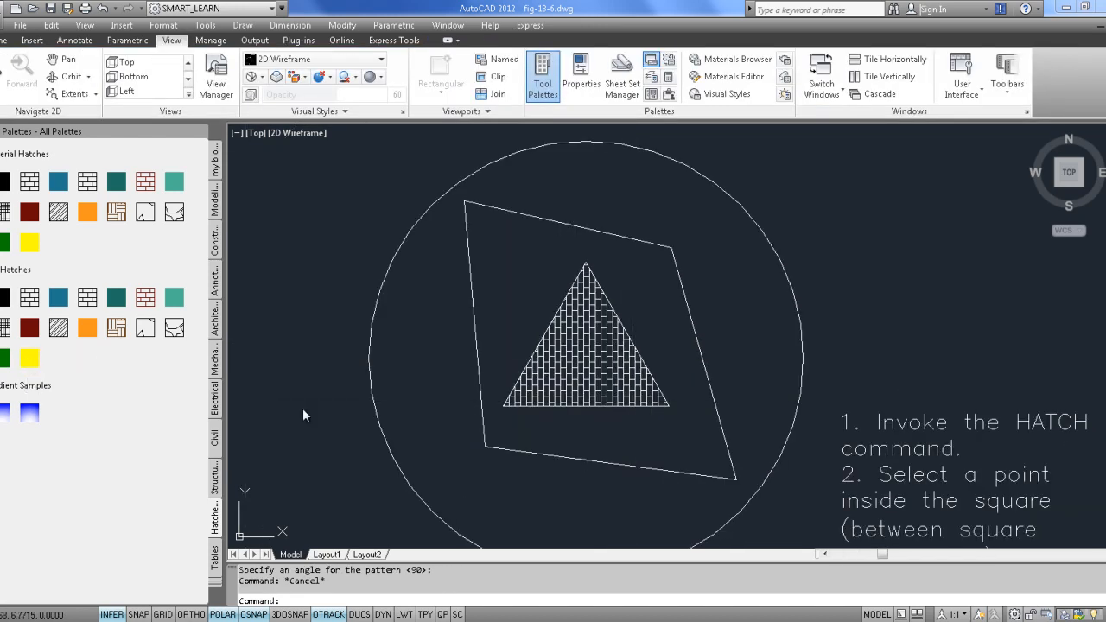
{"action": "left_click", "coordinate": [420, 415]}
{"action": "scroll", "coordinate": [420, 413], "scroll_direction": "down", "scroll_amount": 3}
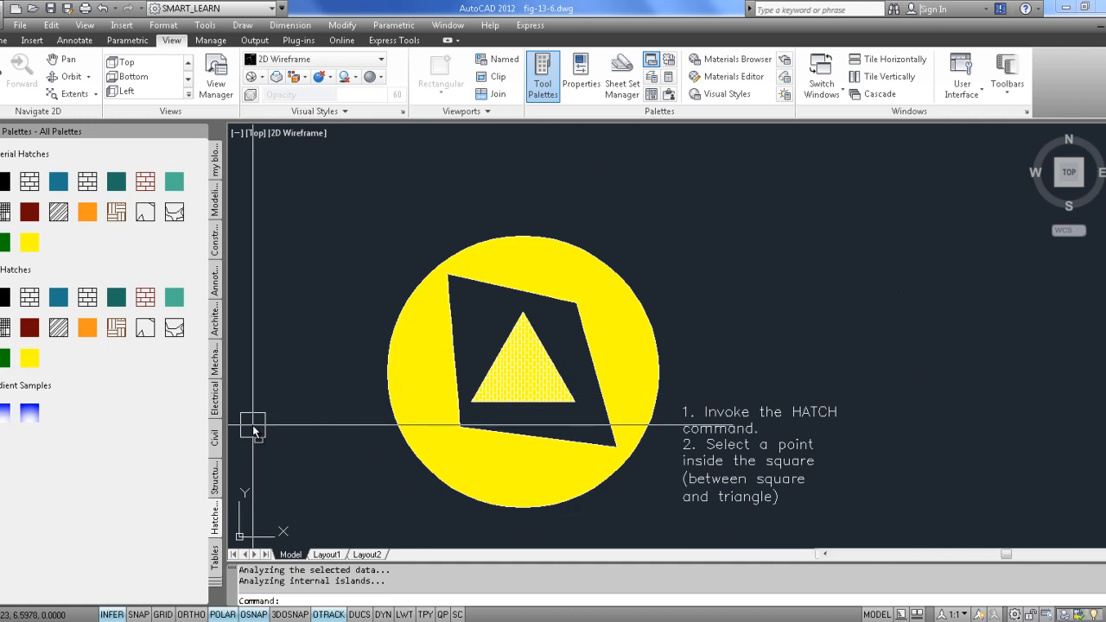
- Try to raise the transparency of the yellow solid fill
{"action": "scroll", "coordinate": [254, 425], "scroll_direction": "up", "scroll_amount": 3}
{"action": "middle_click_drag", "start_coordinate": [533, 414], "coordinate": [365, 428]}
{"action": "left_click", "coordinate": [419, 381]}
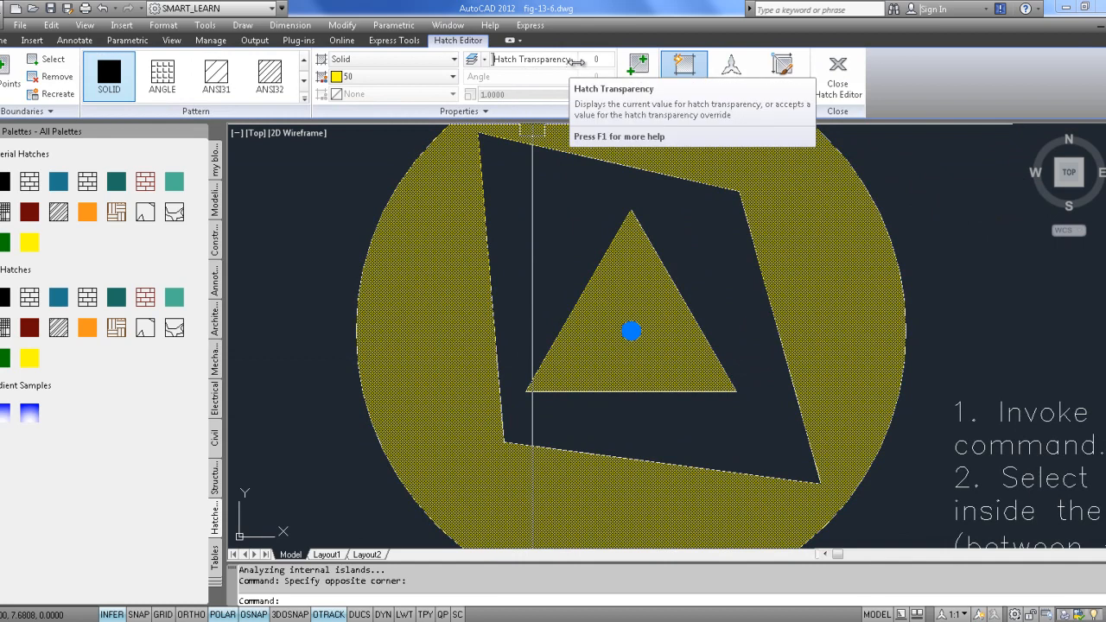
{"action": "left_click_drag", "start_coordinate": [499, 60], "coordinate": [599, 71]}
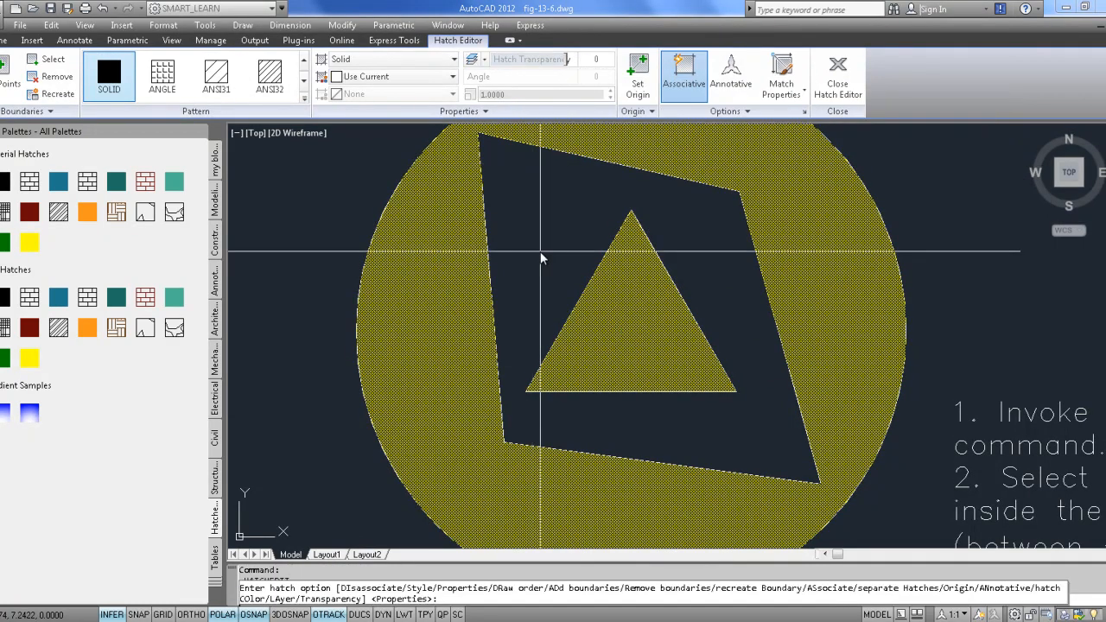
{"action": "key", "text": "Escape"}
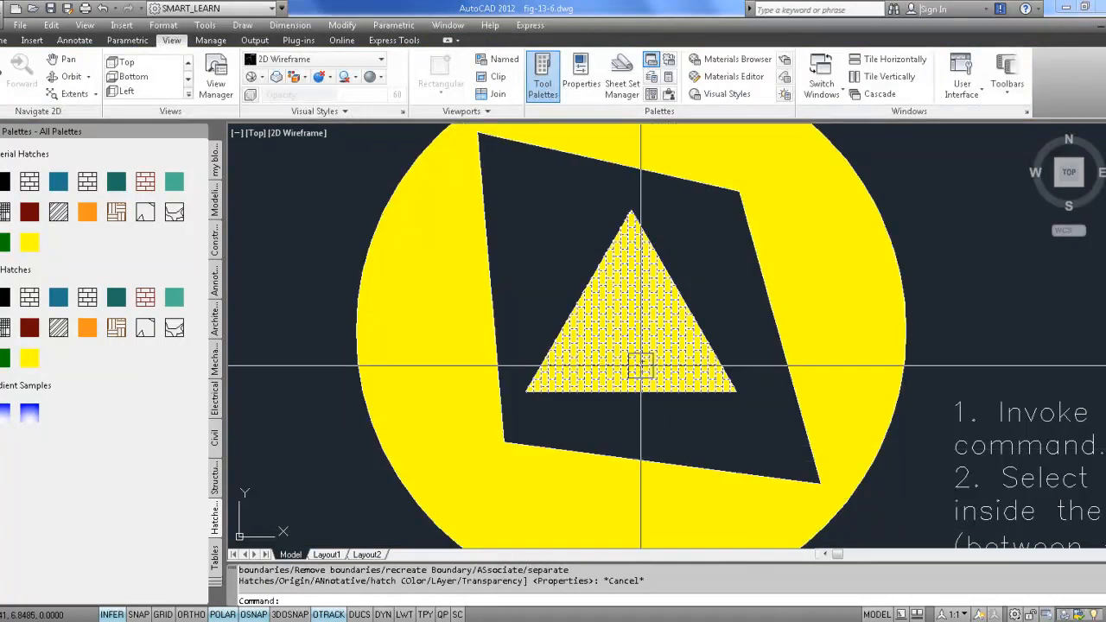
- Examine the BRICK hatch in the triangle against the yellow fill, including its hatch properties
{"action": "scroll", "coordinate": [860, 377], "scroll_direction": "down", "scroll_amount": 3}
{"action": "middle_click_drag", "start_coordinate": [947, 269], "coordinate": [855, 249]}
{"action": "left_click", "coordinate": [617, 326]}
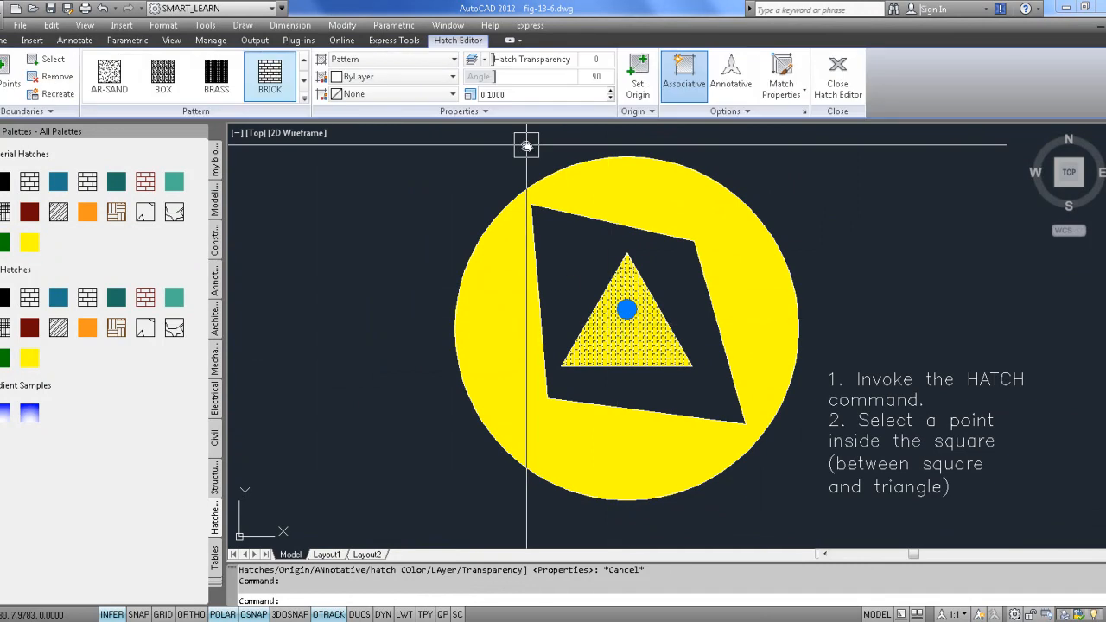
{"action": "left_click", "coordinate": [924, 255]}
{"action": "left_click", "coordinate": [877, 277]}
{"action": "scroll", "coordinate": [662, 348], "scroll_direction": "up", "scroll_amount": 5}
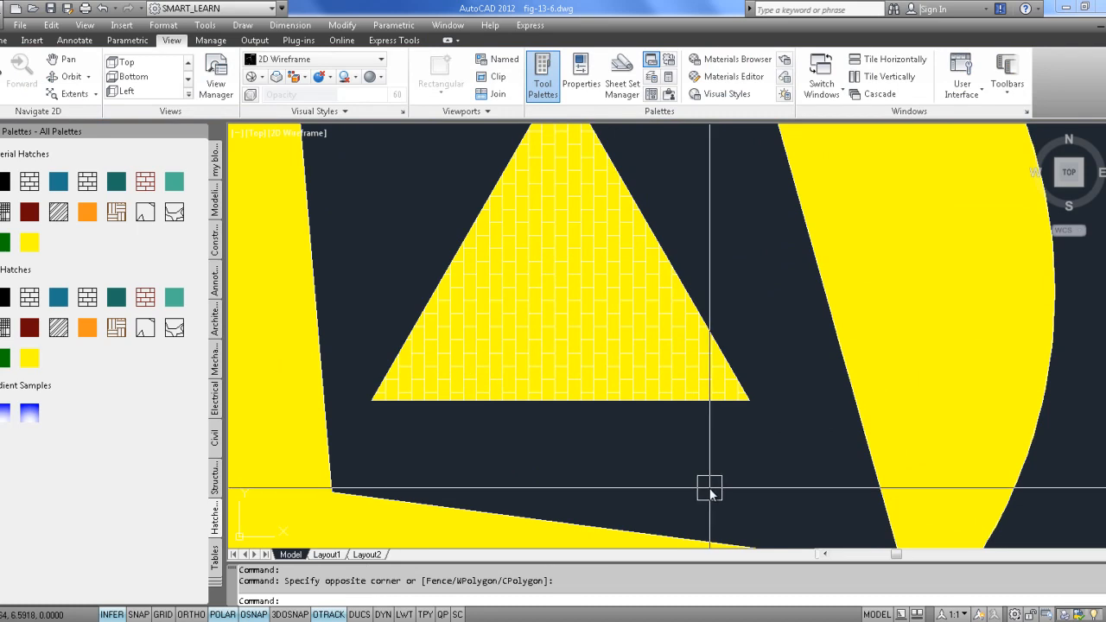
{"action": "scroll", "coordinate": [710, 488], "scroll_direction": "down", "scroll_amount": 4}
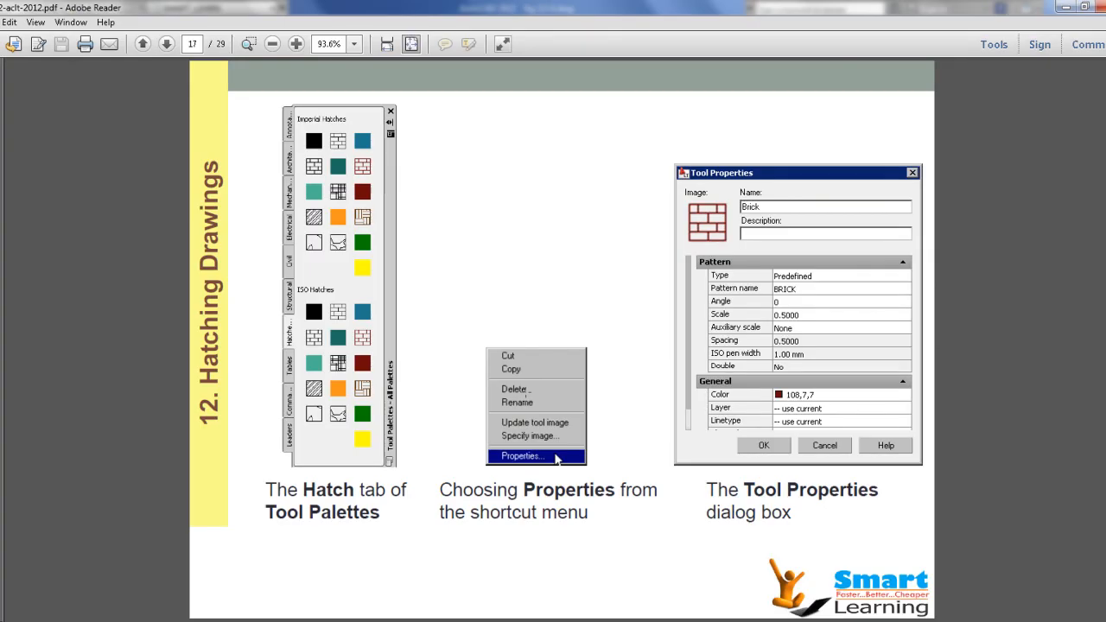
- Read the slides on tool palette hatch properties and on hatching around text, dimensions and attributes
{"action": "key", "text": "Page_Down"}
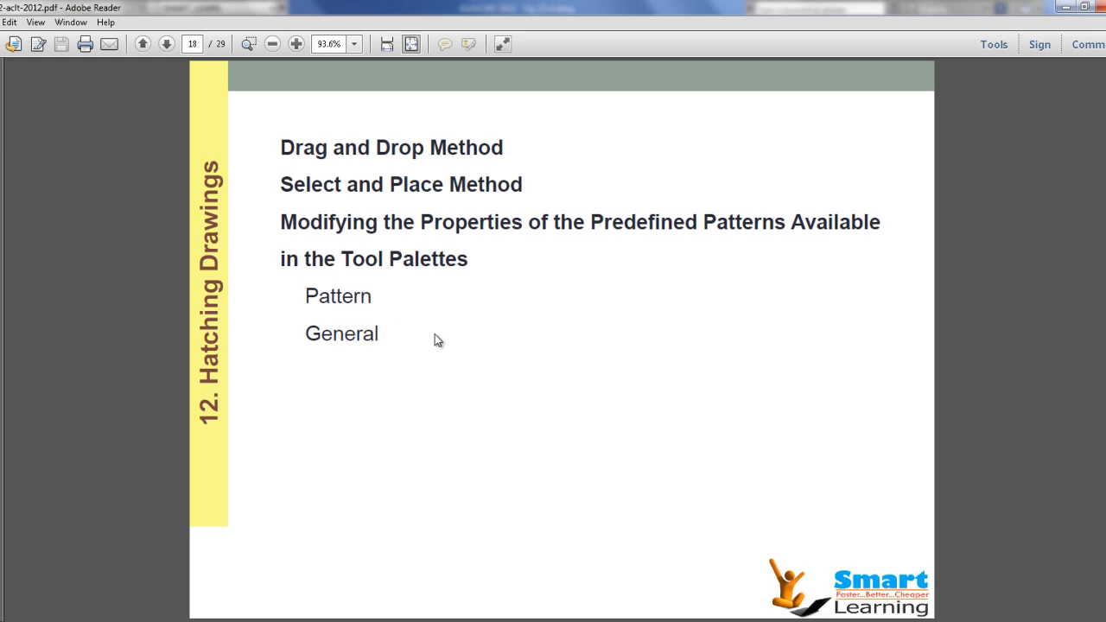
{"action": "scroll", "coordinate": [435, 333], "scroll_direction": "down", "scroll_amount": 1}
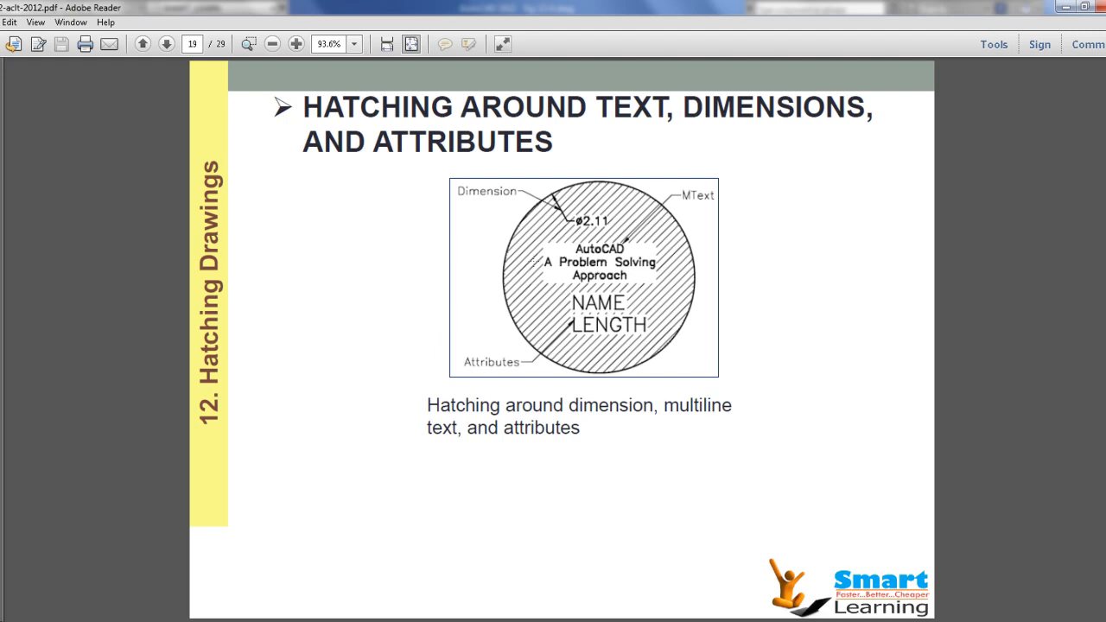
{"action": "scroll", "coordinate": [511, 273], "scroll_direction": "down", "scroll_amount": 1}
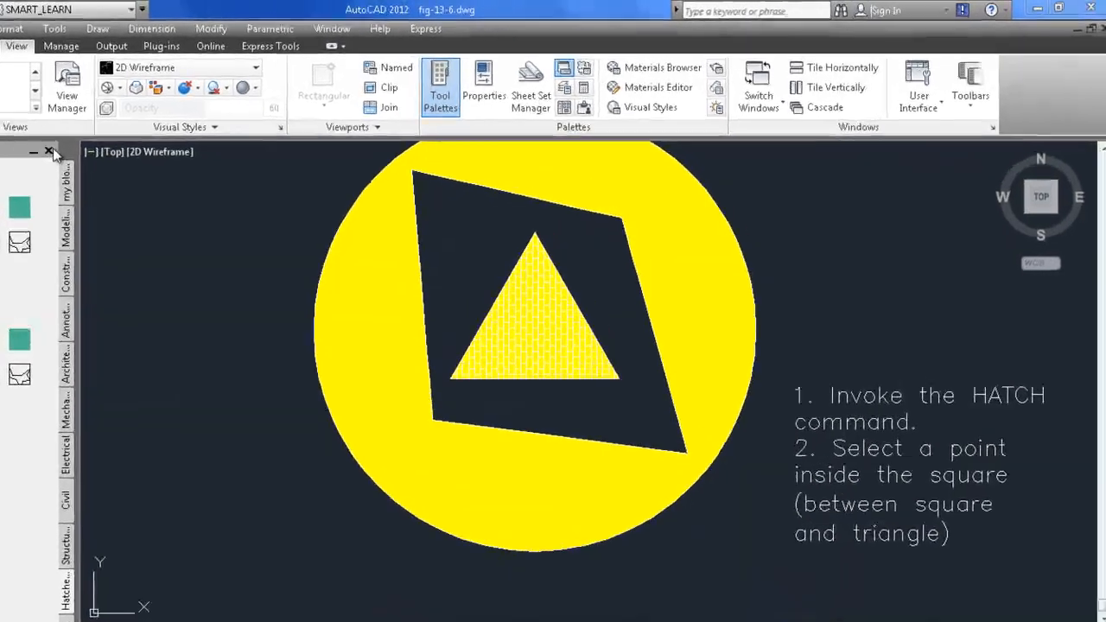
- Switch to AutoCAD, close the tool palettes, and close fig-13-6.dwg without saving changes
{"action": "left_click", "coordinate": [50, 150]}
{"action": "left_click", "coordinate": [1102, 30]}
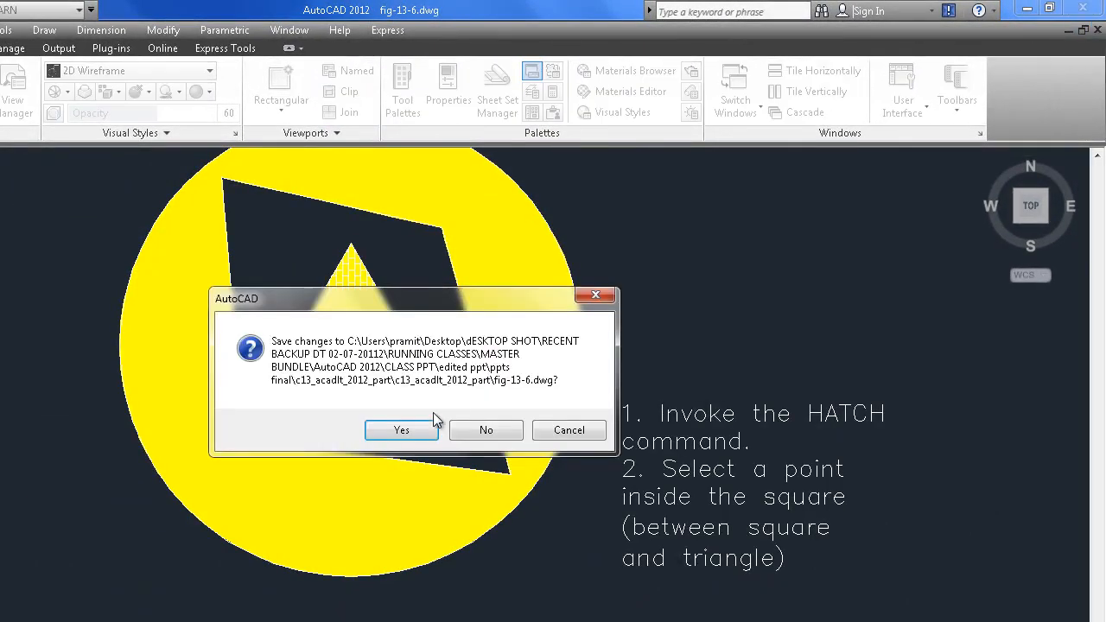
{"action": "left_click", "coordinate": [486, 431]}
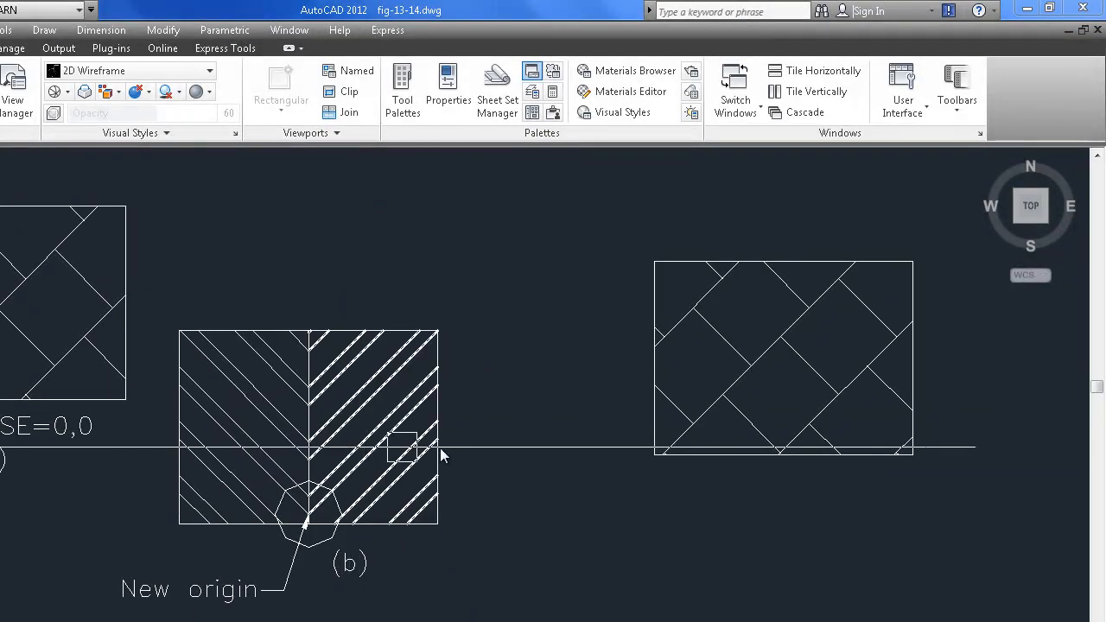
- Set the scale of the AR-B88 hatch in the separate rectangle beside figure (b) to 0.1
{"action": "middle_click_drag", "start_coordinate": [718, 464], "coordinate": [415, 496]}
{"action": "left_click", "coordinate": [458, 390]}
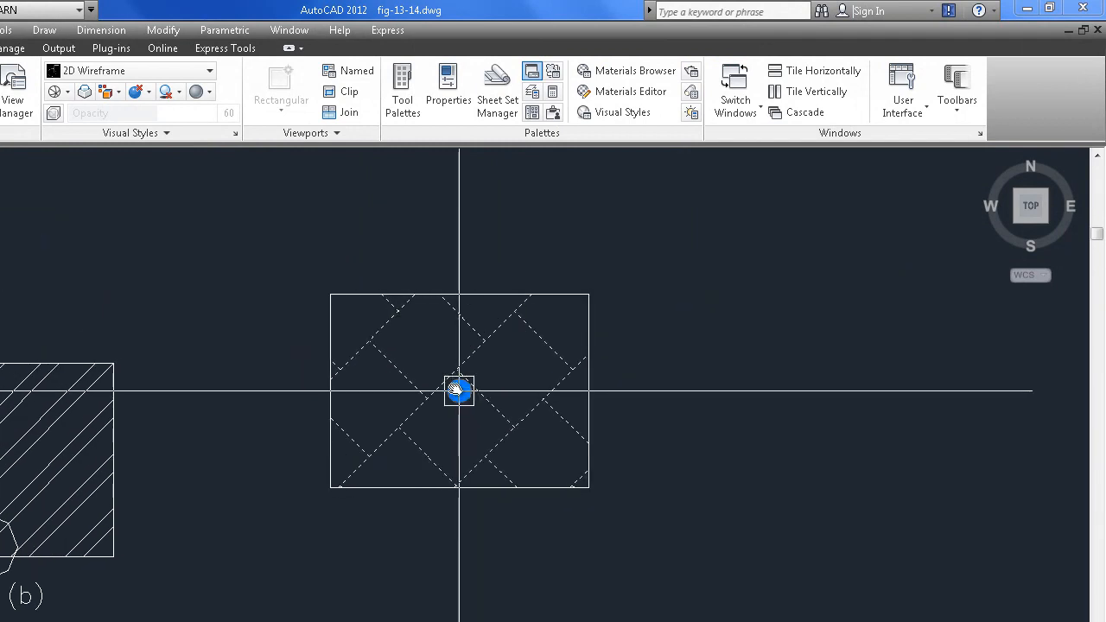
{"action": "left_click", "coordinate": [380, 113]}
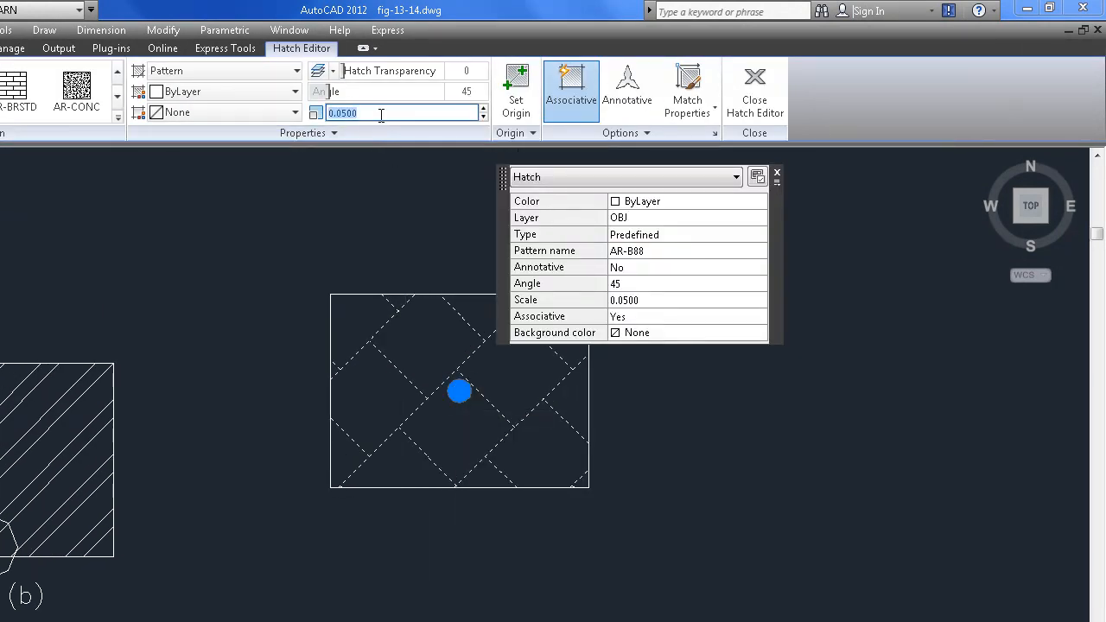
{"action": "type", "text": ".1"}
{"action": "key", "text": "Return"}
- Set the AR-B88 hatch's scale to 0.005 and check the denser pattern in the rectangle
{"action": "left_click", "coordinate": [377, 115]}
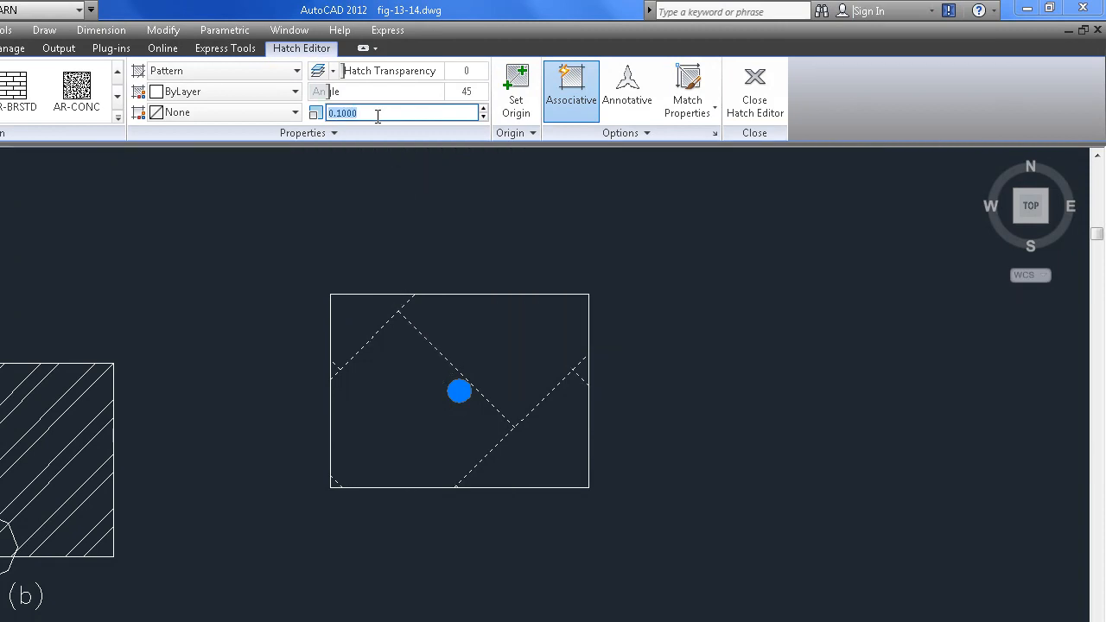
{"action": "type", "text": ".00"}
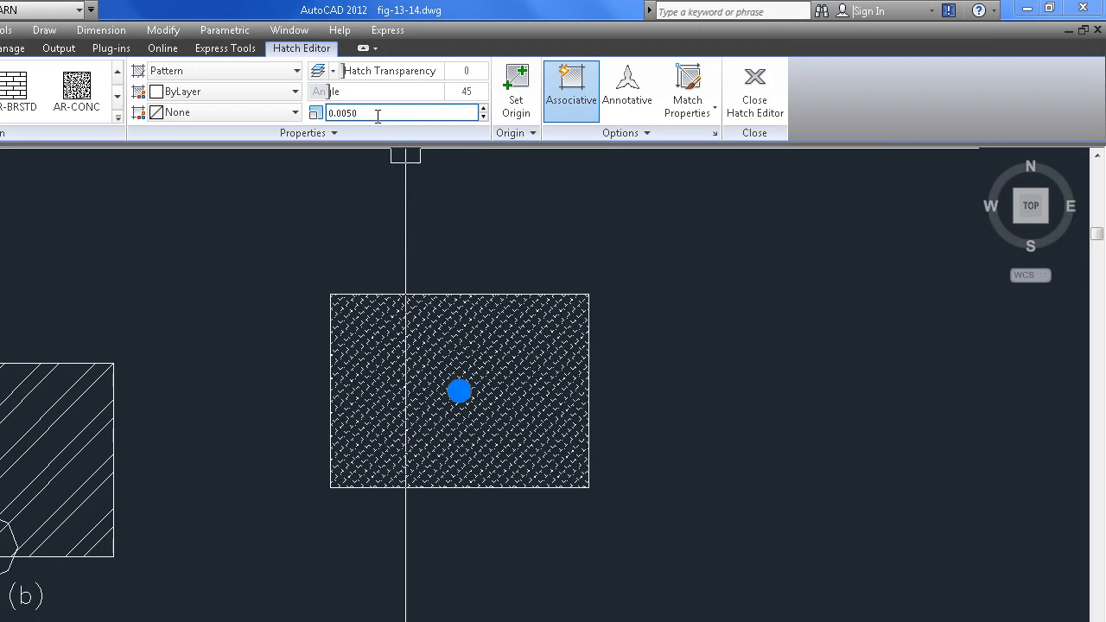
{"action": "key", "text": "Return"}
{"action": "scroll", "coordinate": [452, 398], "scroll_direction": "up", "scroll_amount": 3}
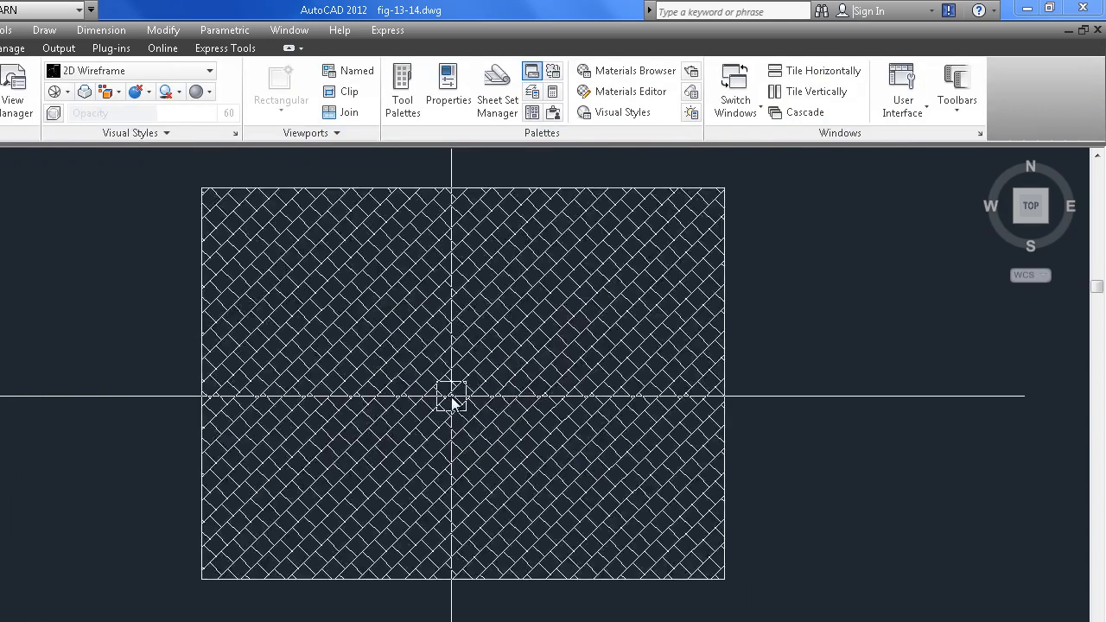
{"action": "middle_click_drag", "start_coordinate": [449, 400], "coordinate": [388, 437]}
{"action": "scroll", "coordinate": [394, 422], "scroll_direction": "down", "scroll_amount": 2}
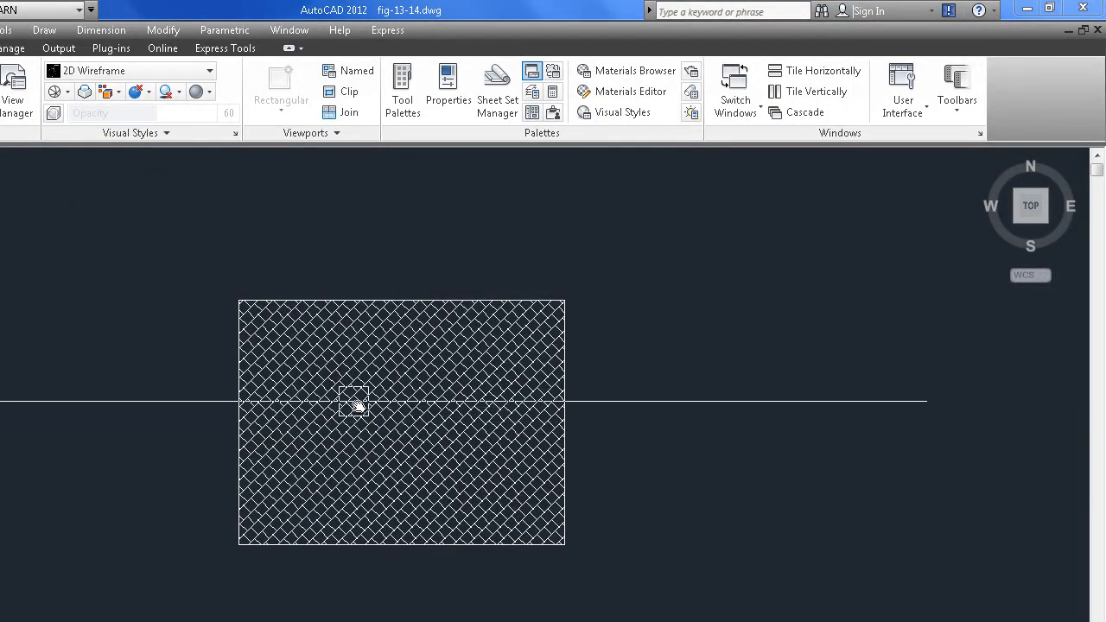
- Replace the rectangle's hatch with an AR-BRSTD hatch that fills the area around the two text lines
{"action": "left_click", "coordinate": [328, 354]}
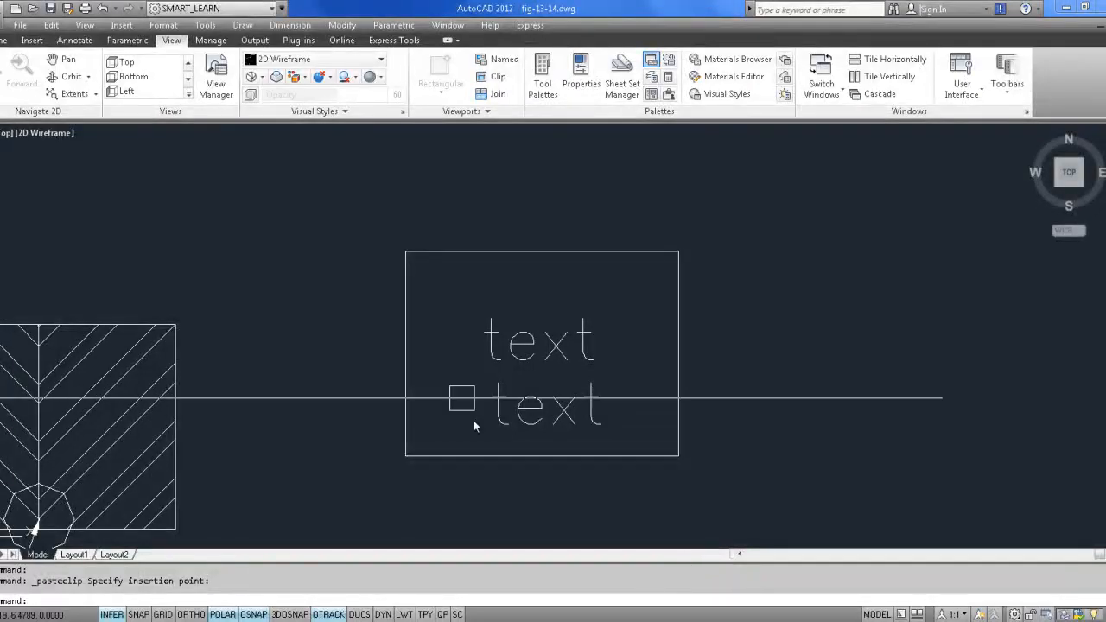
{"action": "left_click", "coordinate": [4, 39]}
{"action": "left_click", "coordinate": [115, 94]}
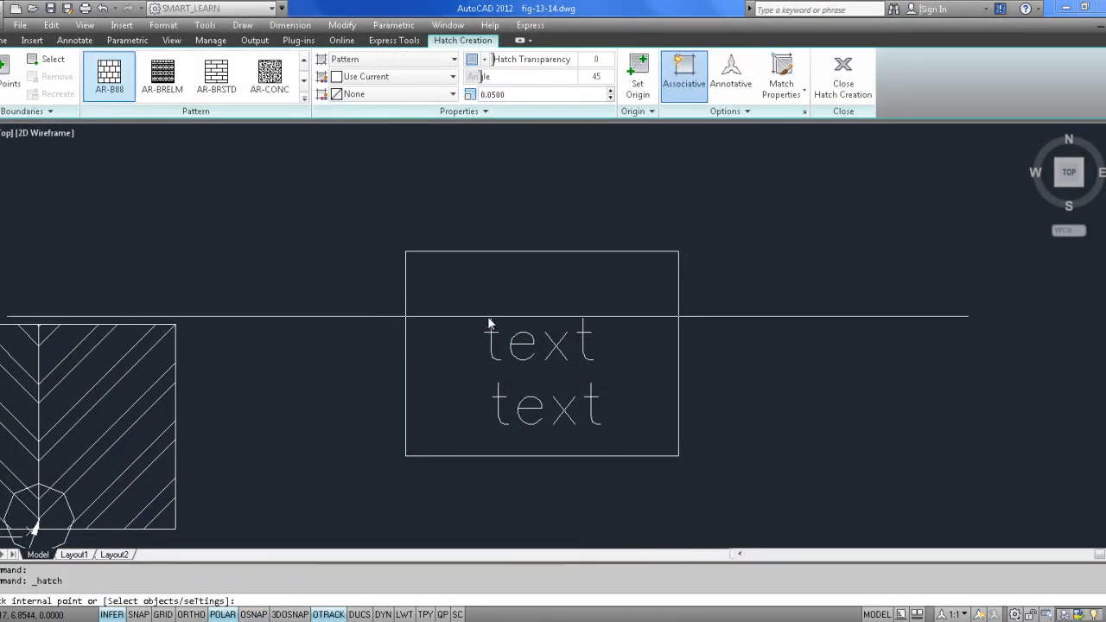
{"action": "left_click", "coordinate": [481, 291]}
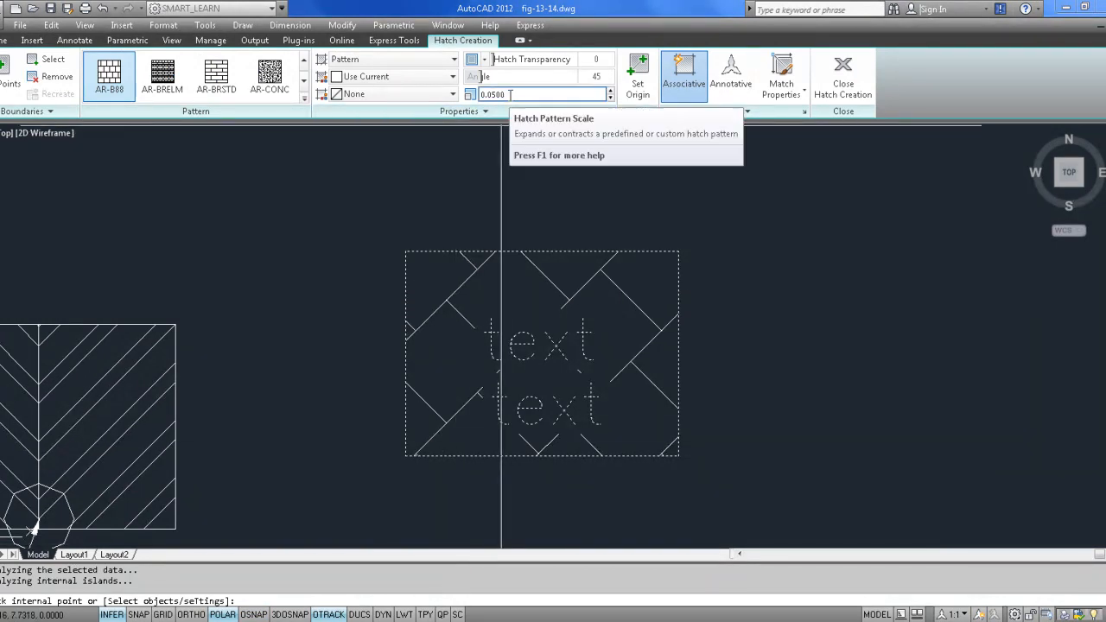
{"action": "left_click", "coordinate": [216, 76]}
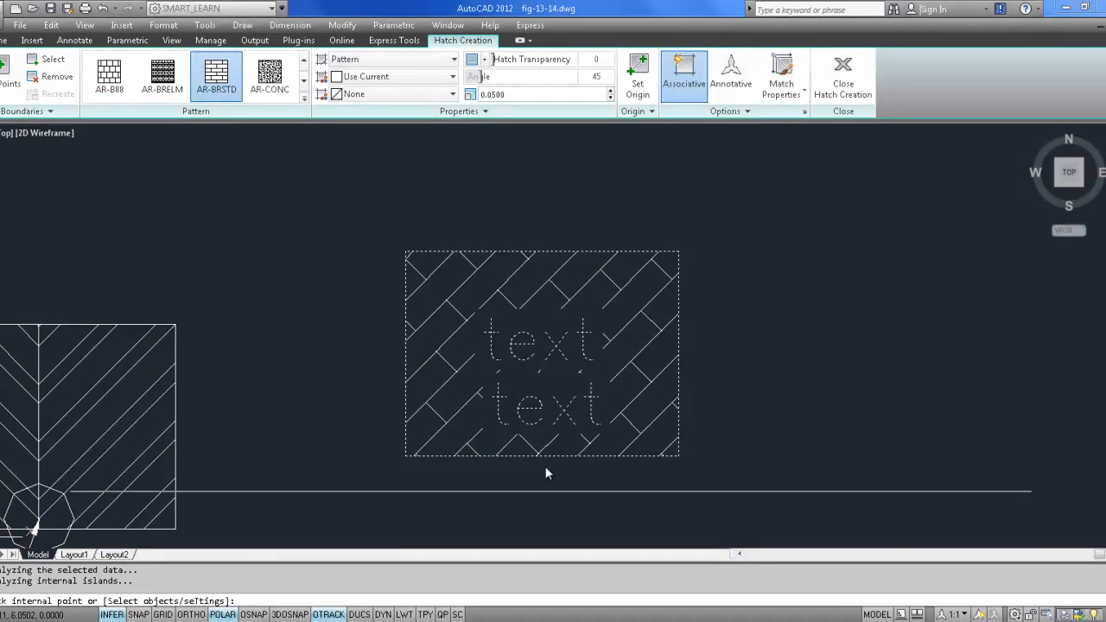
{"action": "key", "text": "Return"}
- Delete both text lines inside the AR-BRSTD hatched rectangle
{"action": "scroll", "coordinate": [578, 362], "scroll_direction": "up", "scroll_amount": 2}
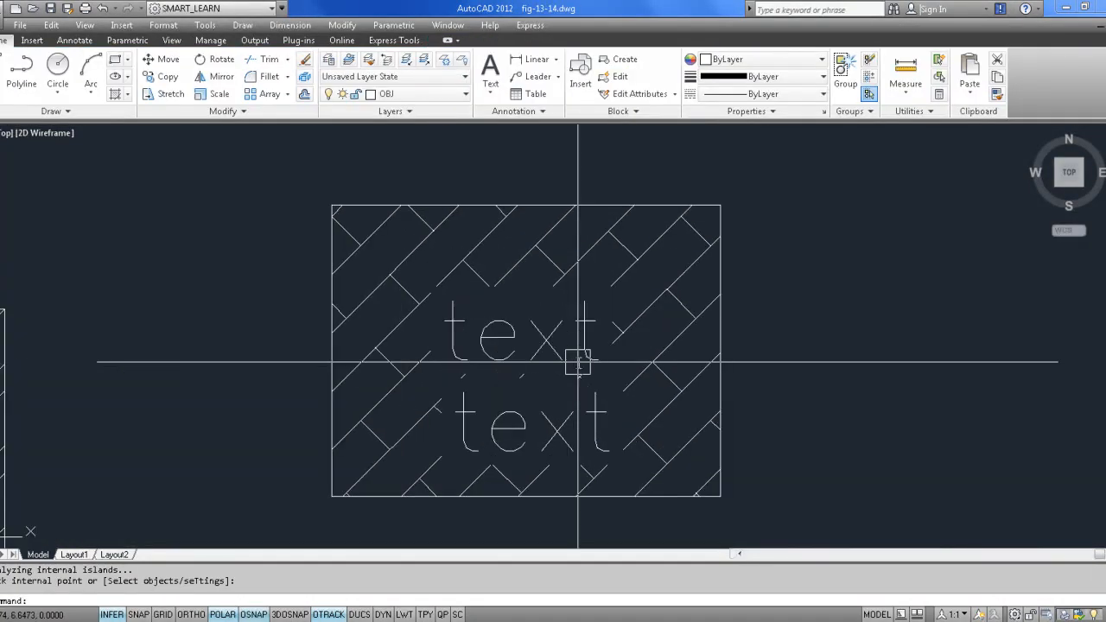
{"action": "left_click", "coordinate": [496, 339]}
{"action": "left_click", "coordinate": [489, 414]}
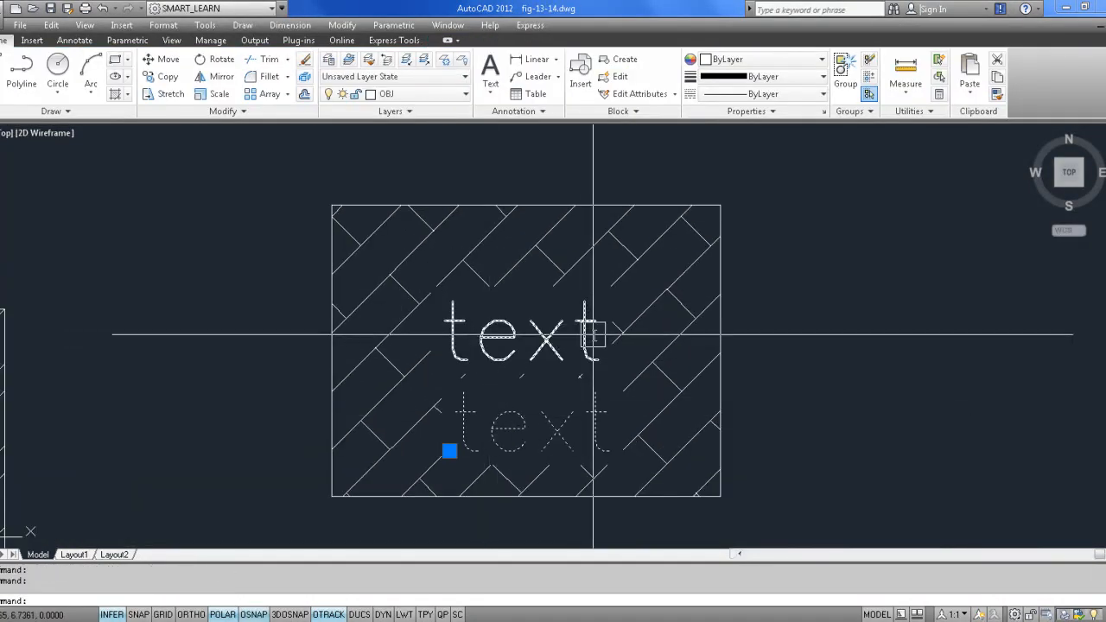
{"action": "key", "text": "Delete"}
{"action": "left_click", "coordinate": [513, 333]}
{"action": "key", "text": "Delete"}
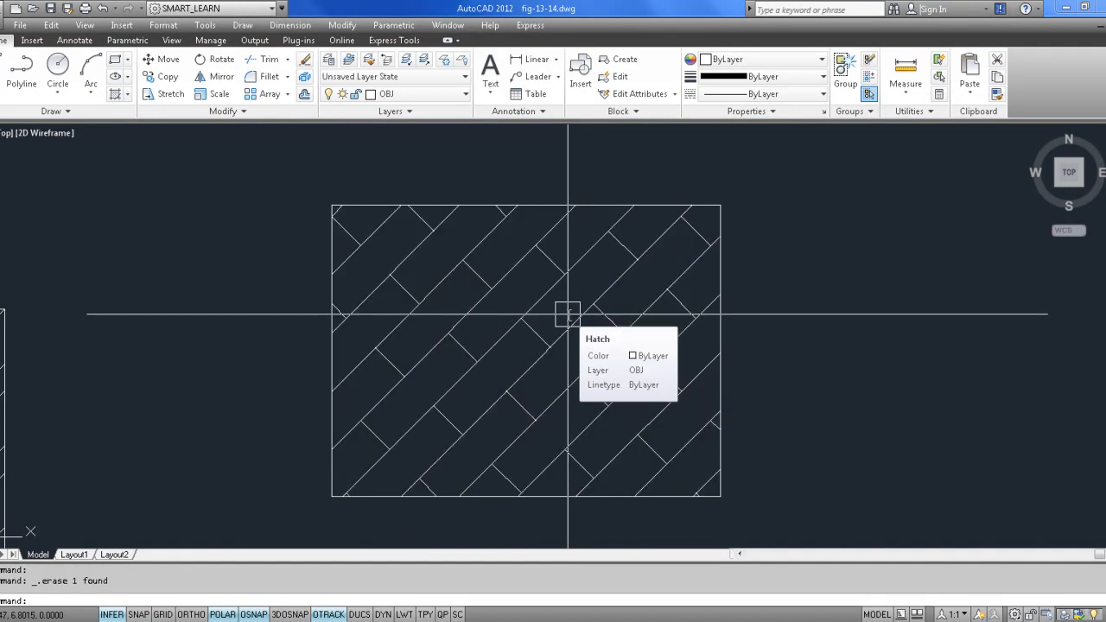
- Undo the deletion of the two text lines in the hatched rectangle
{"action": "key", "text": "ctrl+z"}
{"action": "key", "text": "ctrl+z"}
{"action": "scroll", "coordinate": [660, 378], "scroll_direction": "down", "scroll_amount": 2}
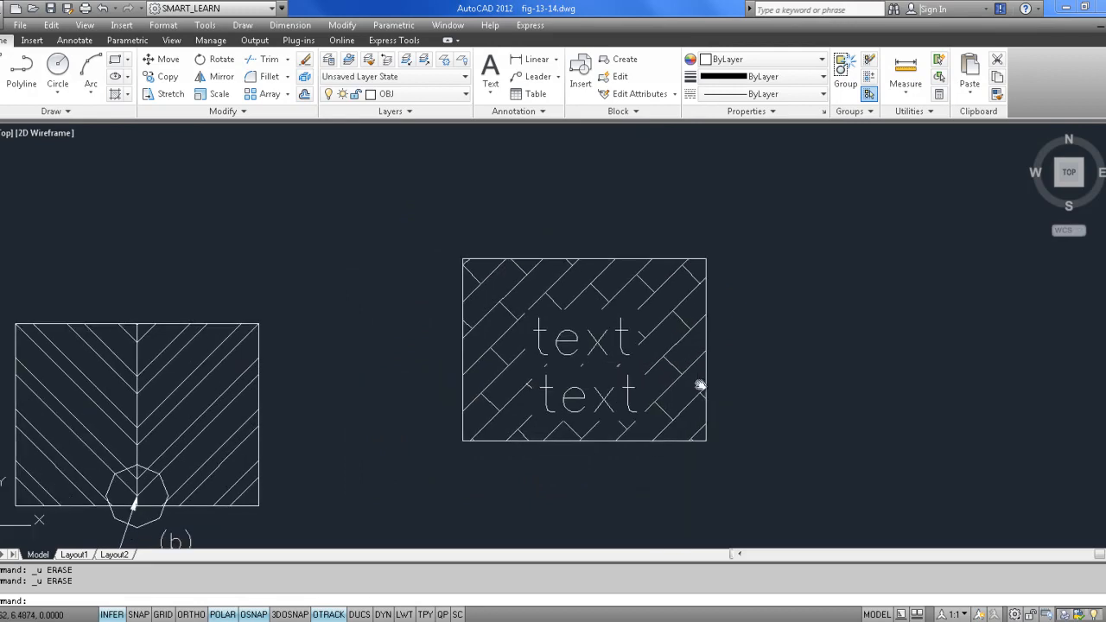
{"action": "middle_click_drag", "start_coordinate": [682, 407], "coordinate": [716, 347]}
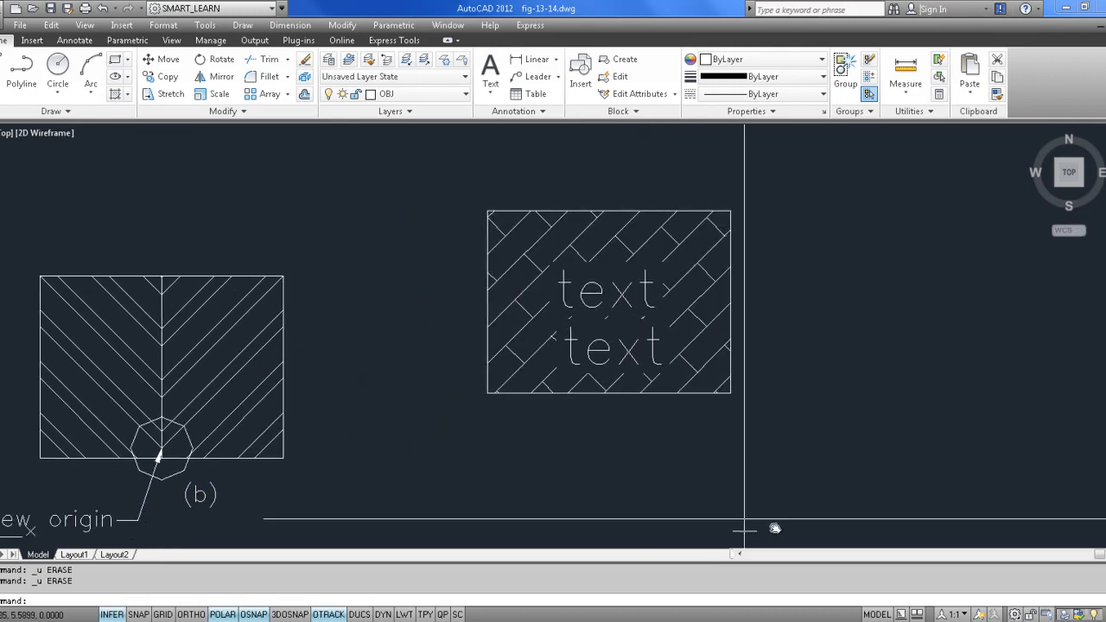
- Switch to Adobe Reader to read the Editing Hatch Patterns slide on the HATCHEDIT command, and return to the drawing
{"action": "left_click", "coordinate": [878, 620]}
{"action": "scroll", "coordinate": [649, 427], "scroll_direction": "down", "scroll_amount": 2}
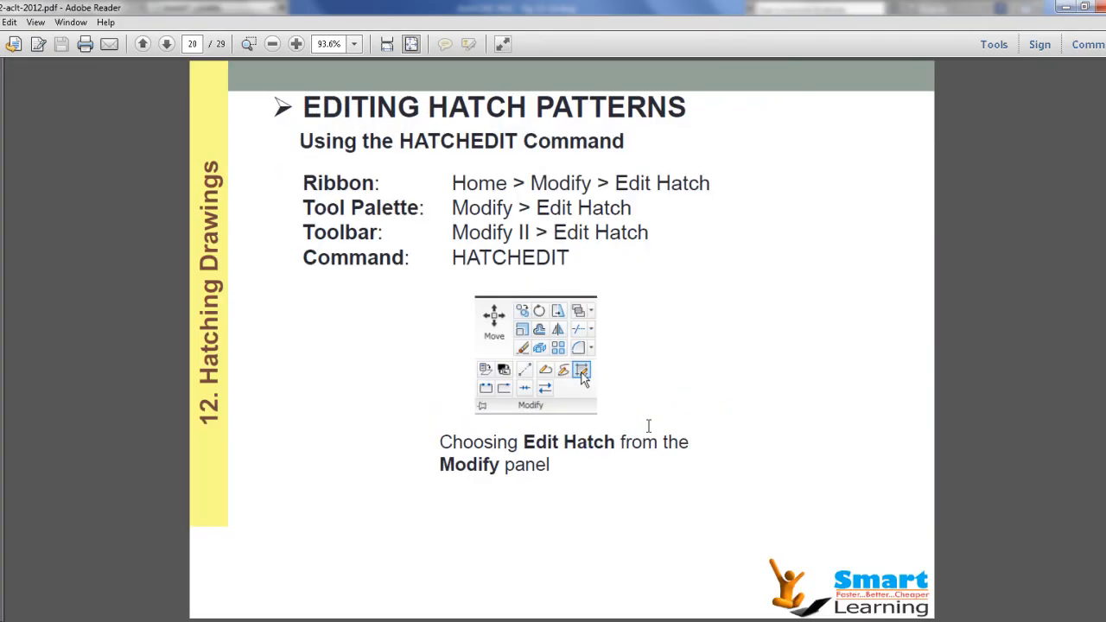
{"action": "scroll", "coordinate": [680, 365], "scroll_direction": "up", "scroll_amount": 1}
{"action": "left_click", "coordinate": [864, 620]}
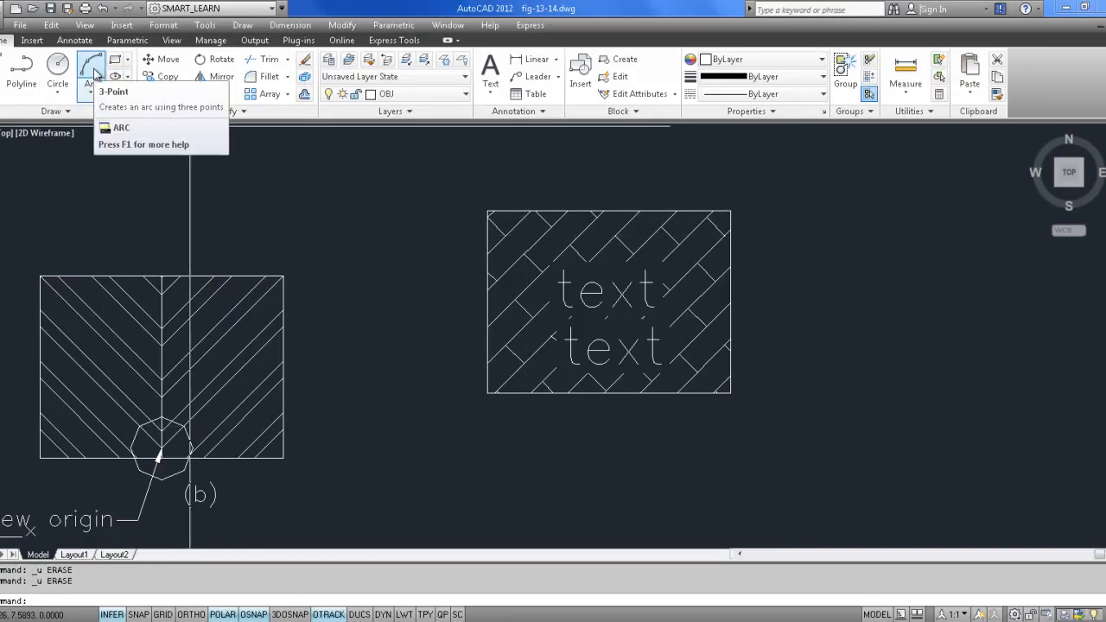
- Start Edit Hatch on the hatch around the text and change its pattern to GRAVEL
{"action": "left_click", "coordinate": [207, 111]}
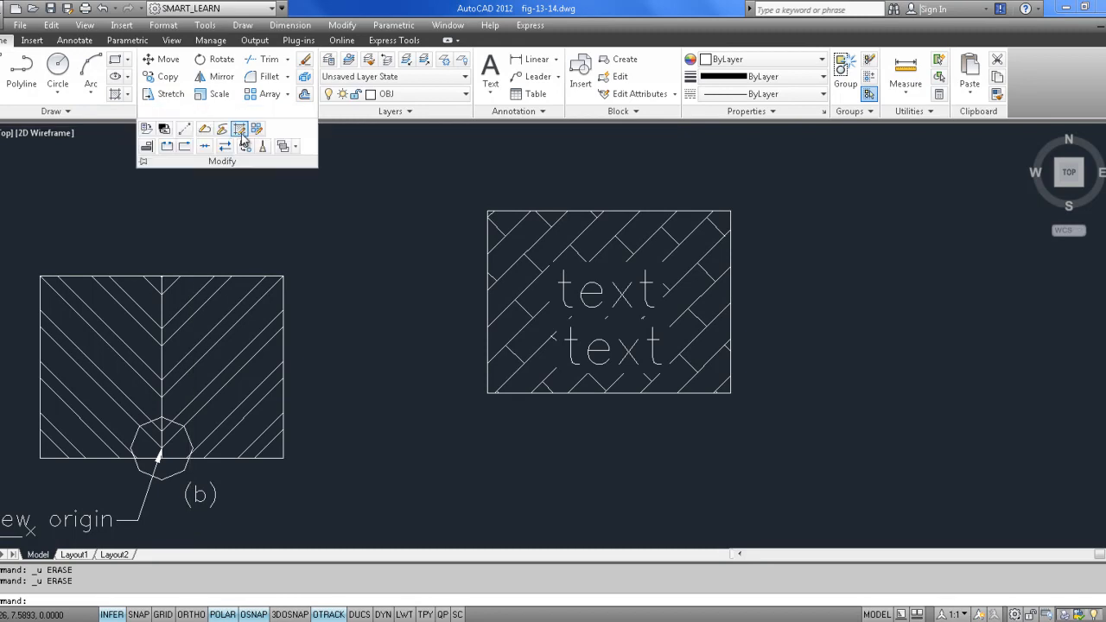
{"action": "left_click", "coordinate": [242, 135]}
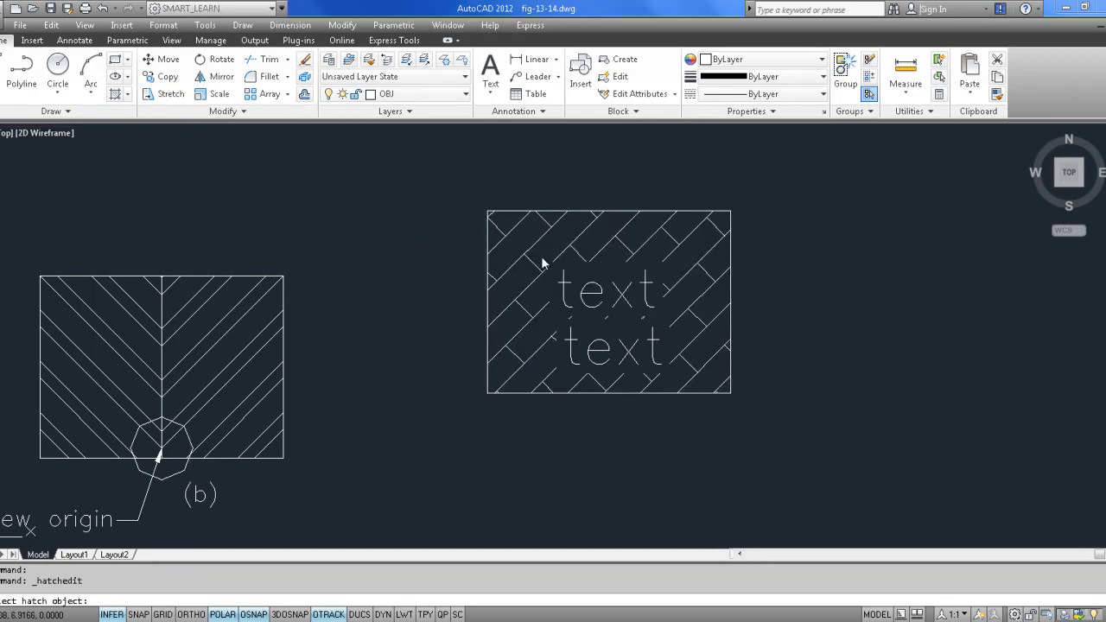
{"action": "left_click", "coordinate": [543, 262]}
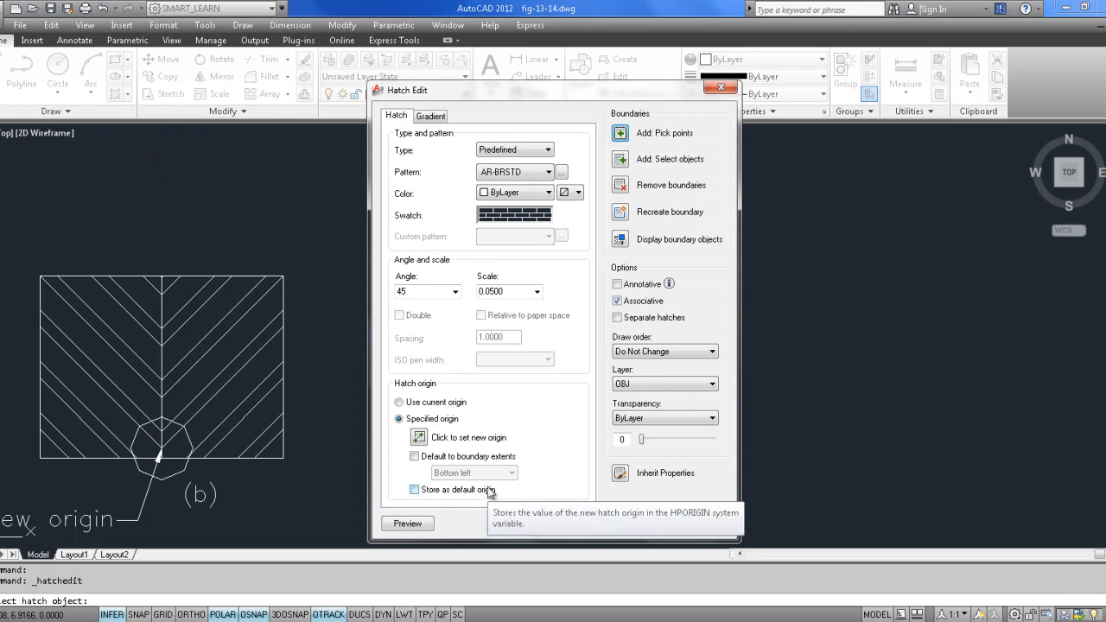
{"action": "left_click", "coordinate": [531, 217]}
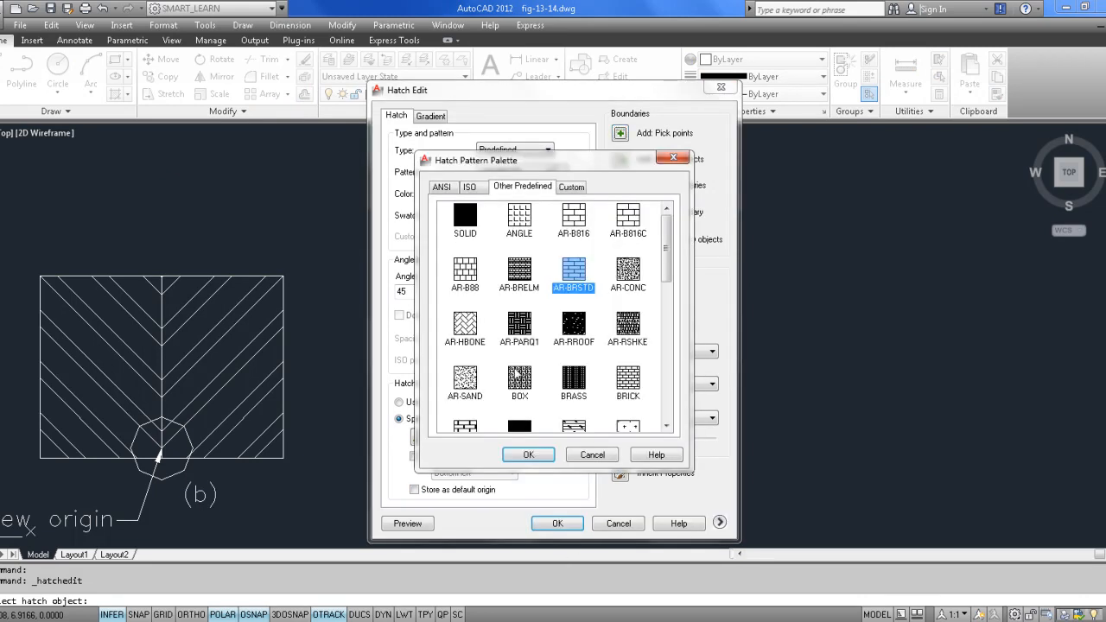
{"action": "left_click_drag", "start_coordinate": [666, 273], "coordinate": [665, 355]}
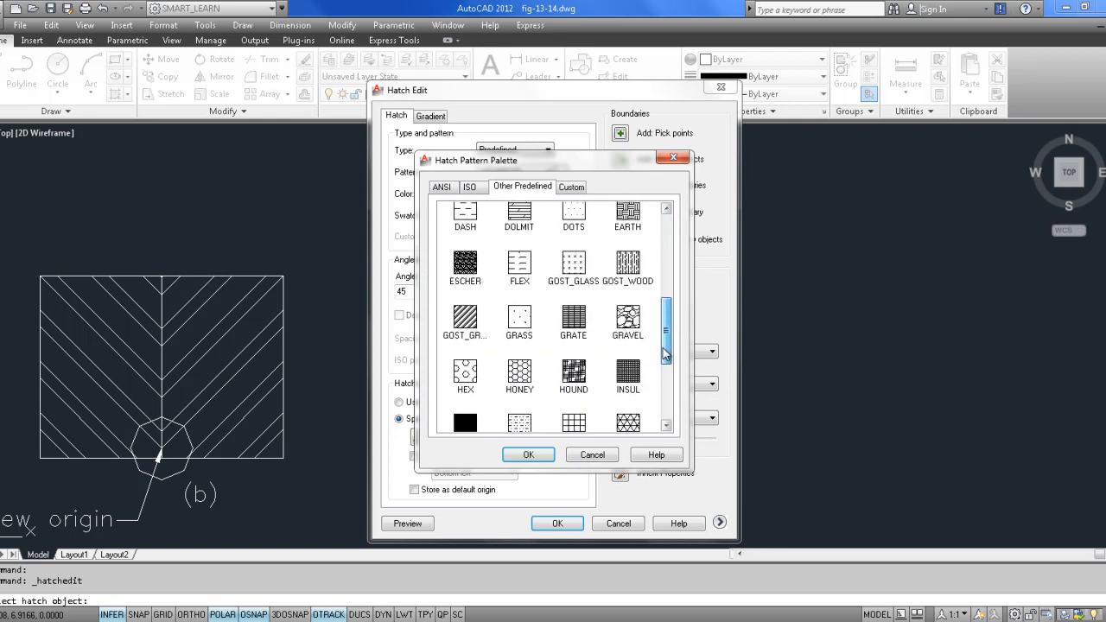
{"action": "left_click", "coordinate": [629, 320]}
{"action": "left_click", "coordinate": [529, 455]}
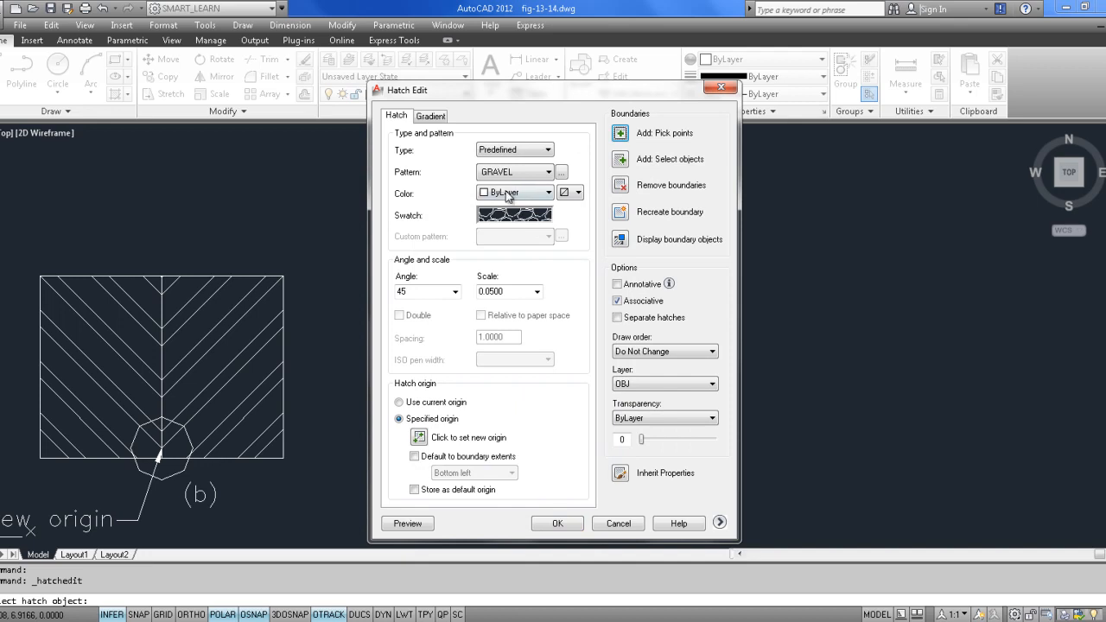
- Set the GRAVEL hatch's colour to Yellow, expand the additional hatch options, and apply the edit
{"action": "left_click", "coordinate": [516, 193]}
{"action": "left_click", "coordinate": [499, 253]}
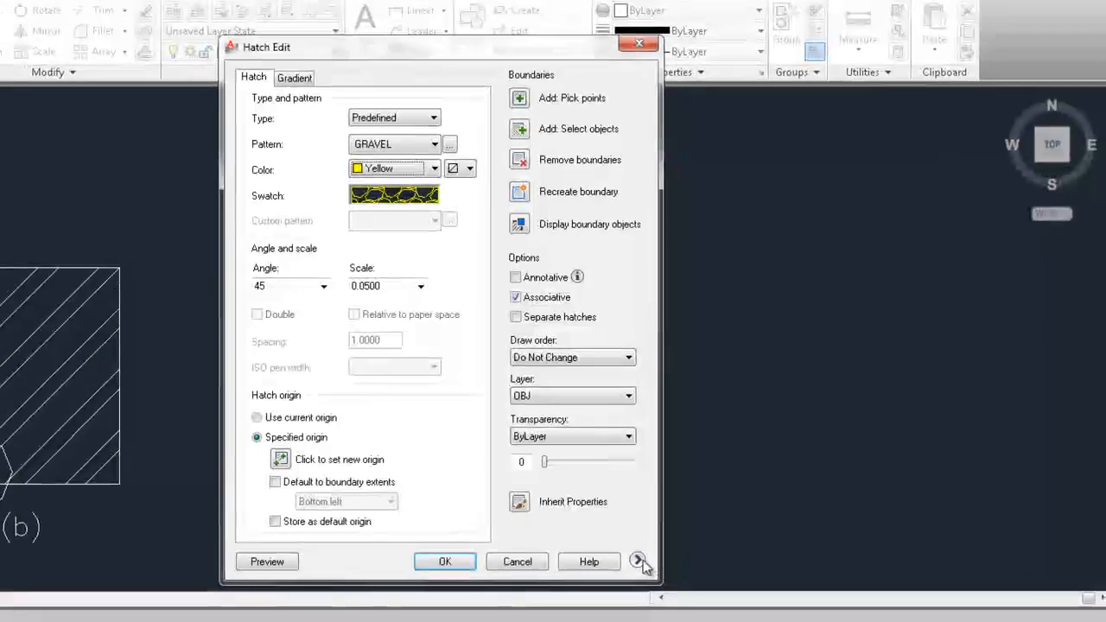
{"action": "left_click", "coordinate": [700, 531]}
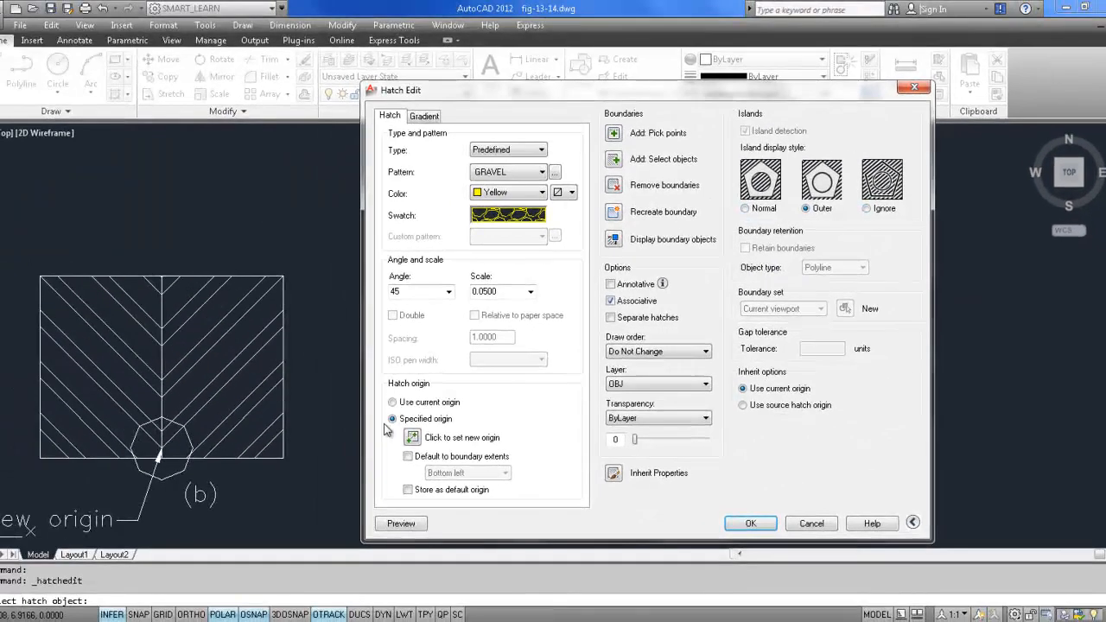
{"action": "left_click", "coordinate": [764, 529]}
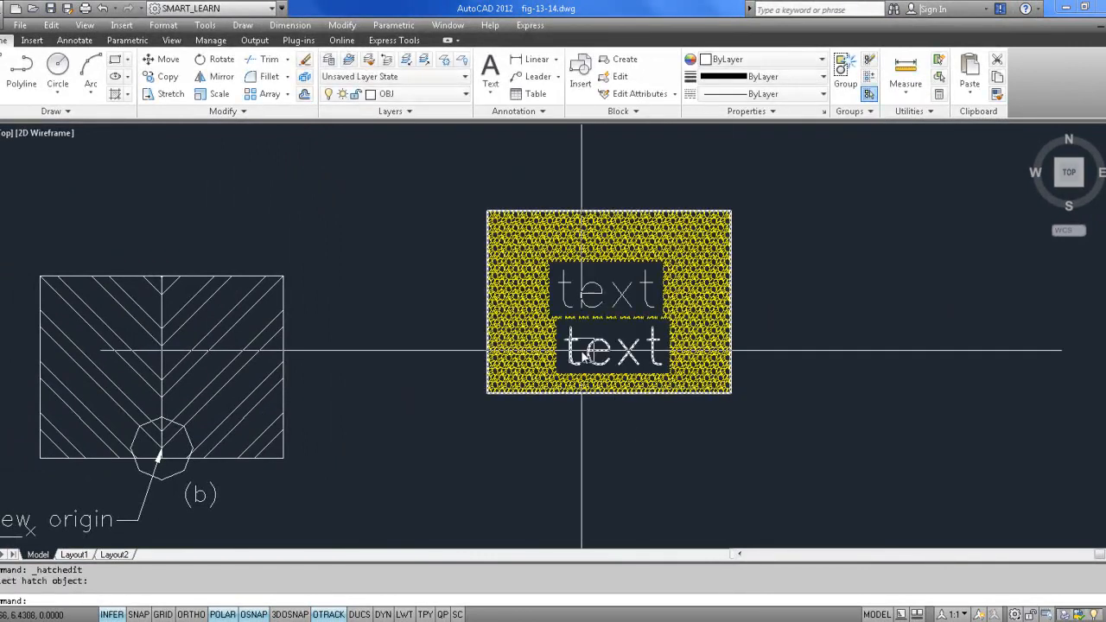
- Inspect the yellow GRAVEL hatch around the text and its properties in the Hatch Editor, closing the editor when done
{"action": "scroll", "coordinate": [585, 338], "scroll_direction": "up", "scroll_amount": 3}
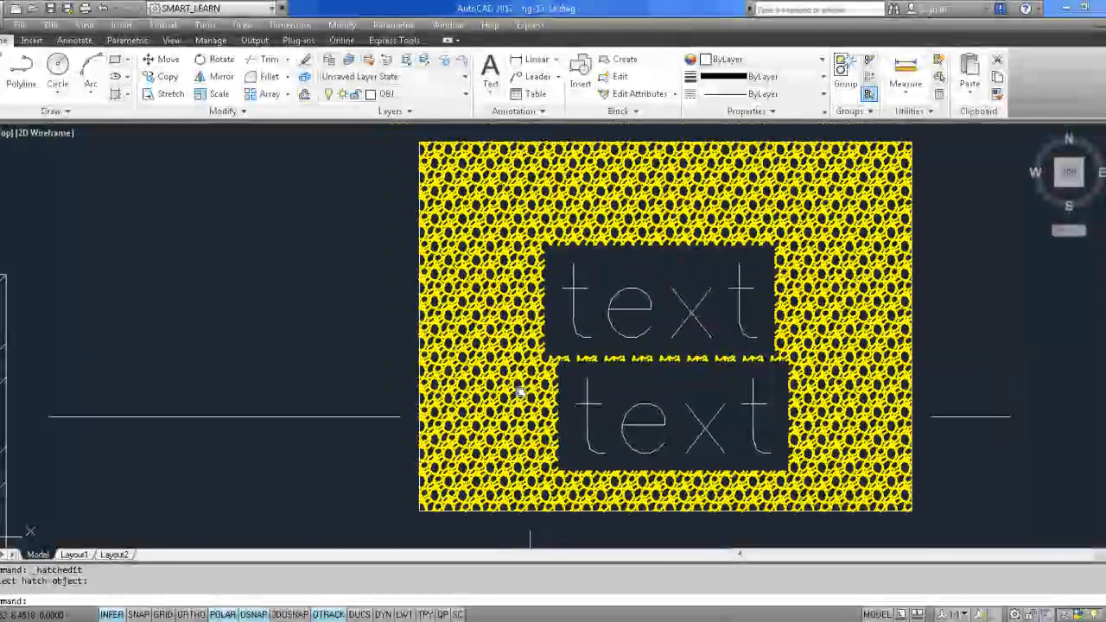
{"action": "scroll", "coordinate": [526, 388], "scroll_direction": "down", "scroll_amount": 3}
{"action": "left_click", "coordinate": [491, 308]}
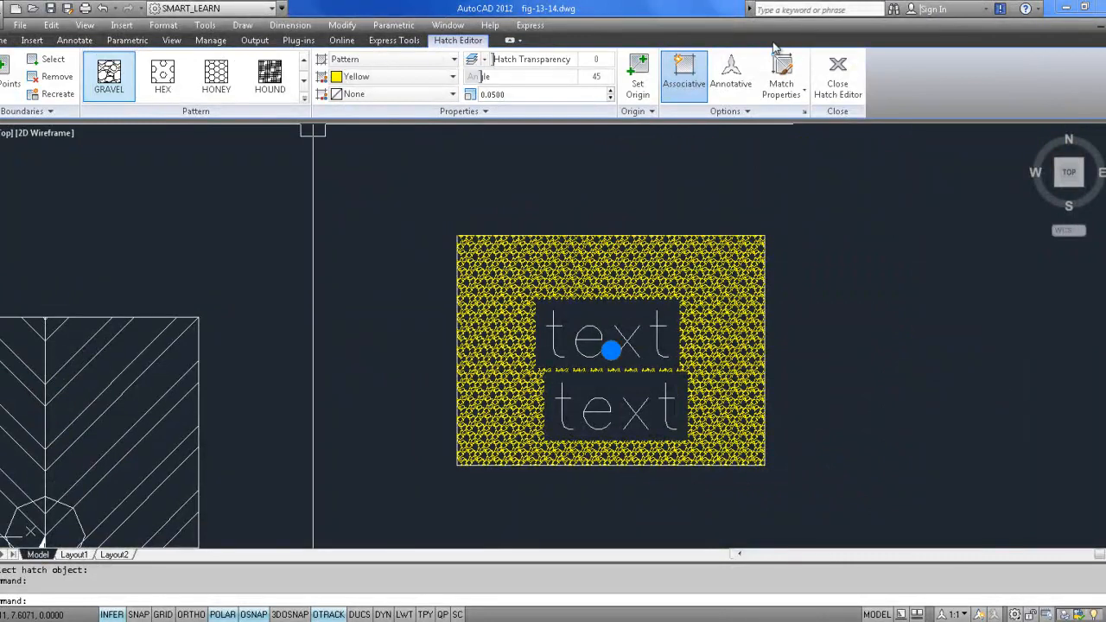
{"action": "left_click", "coordinate": [847, 90]}
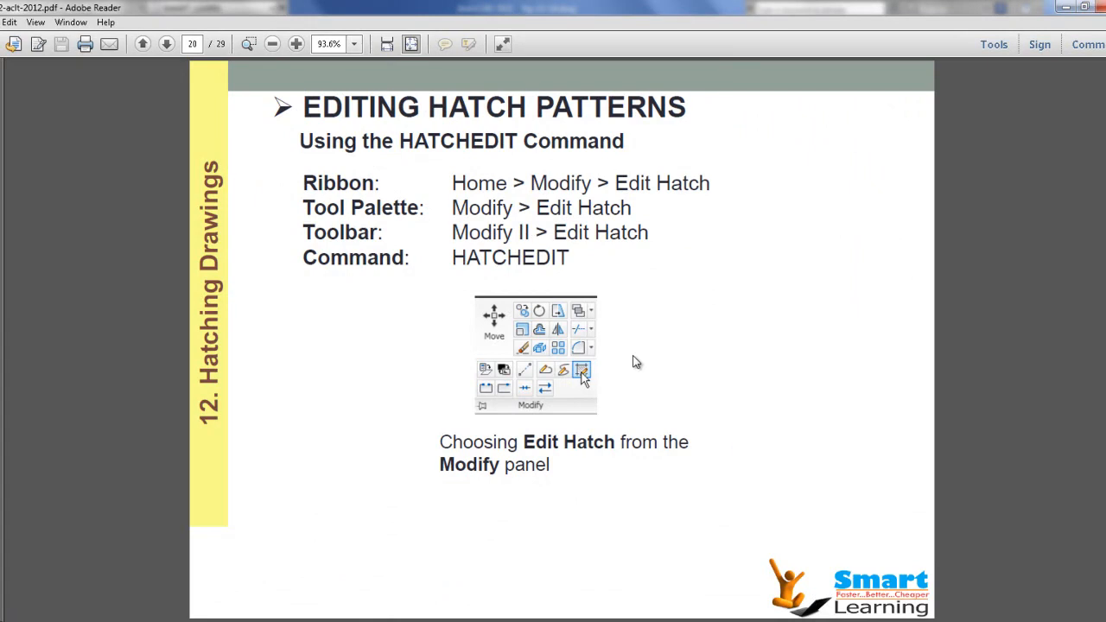
- Switch to Adobe Reader and go to slide 22, comparing the ANSI31 hatch with its HATCHEDIT modification
{"action": "key", "text": "Page_Down"}
{"action": "key", "text": "Page_Down"}
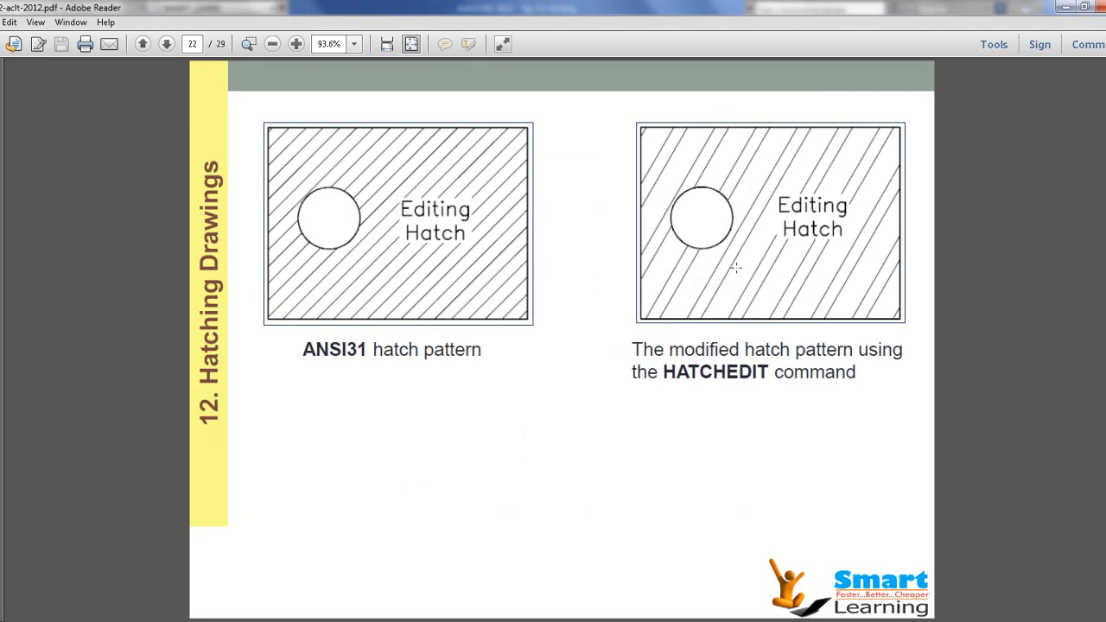
- Advance to slide 24, examining how the Properties command and the Hatch Pattern Type dialog box are used on hatches
{"action": "key", "text": "Page_Down"}
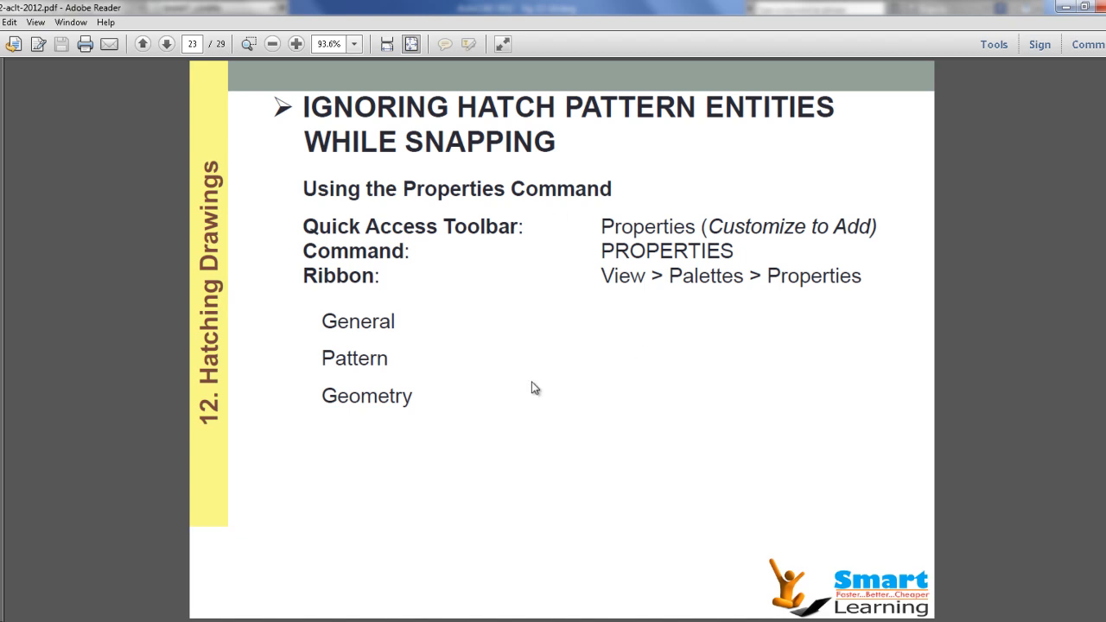
{"action": "scroll", "coordinate": [481, 403], "scroll_direction": "down", "scroll_amount": 1}
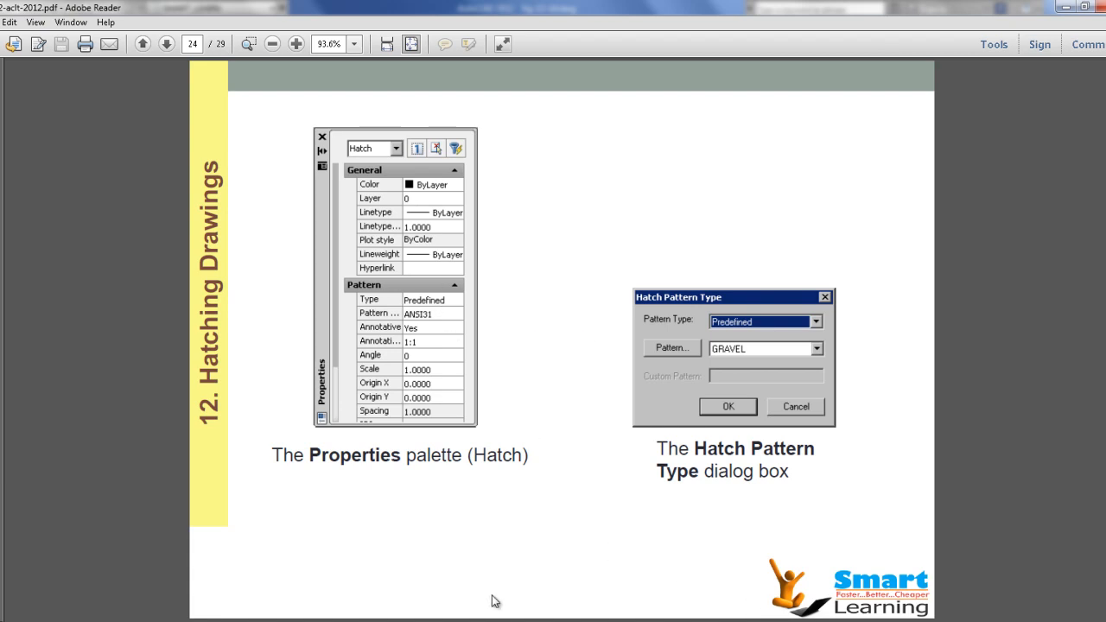
- Switch to AutoCAD and open the full properties of the yellow hatch around the text
{"action": "left_click", "coordinate": [516, 581]}
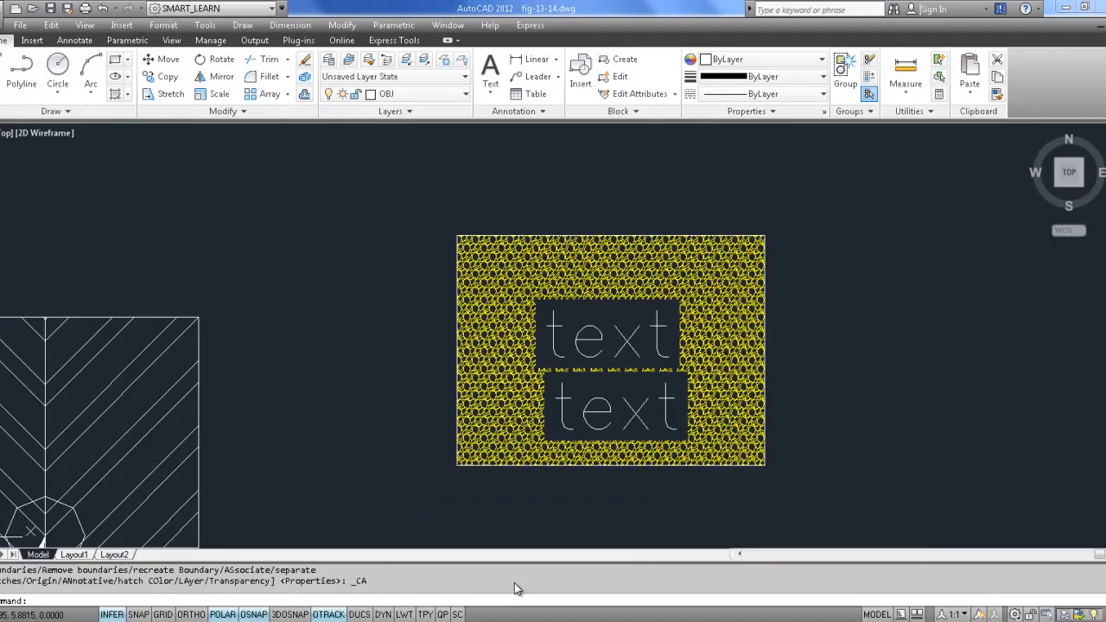
{"action": "left_click", "coordinate": [516, 312]}
{"action": "right_click", "coordinate": [514, 307]}
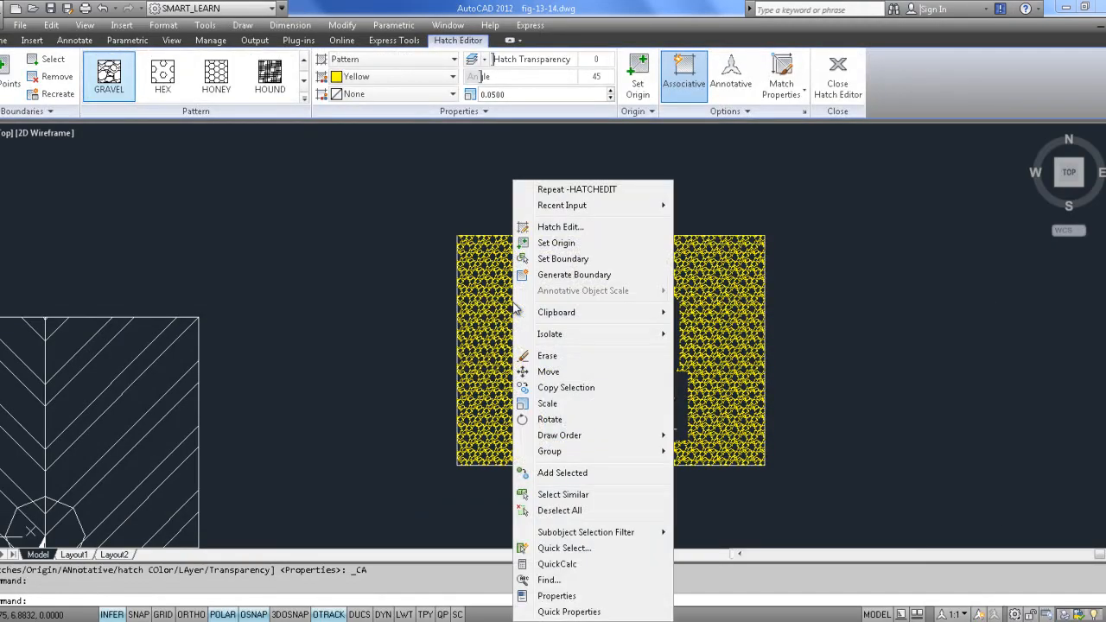
{"action": "left_click", "coordinate": [557, 596]}
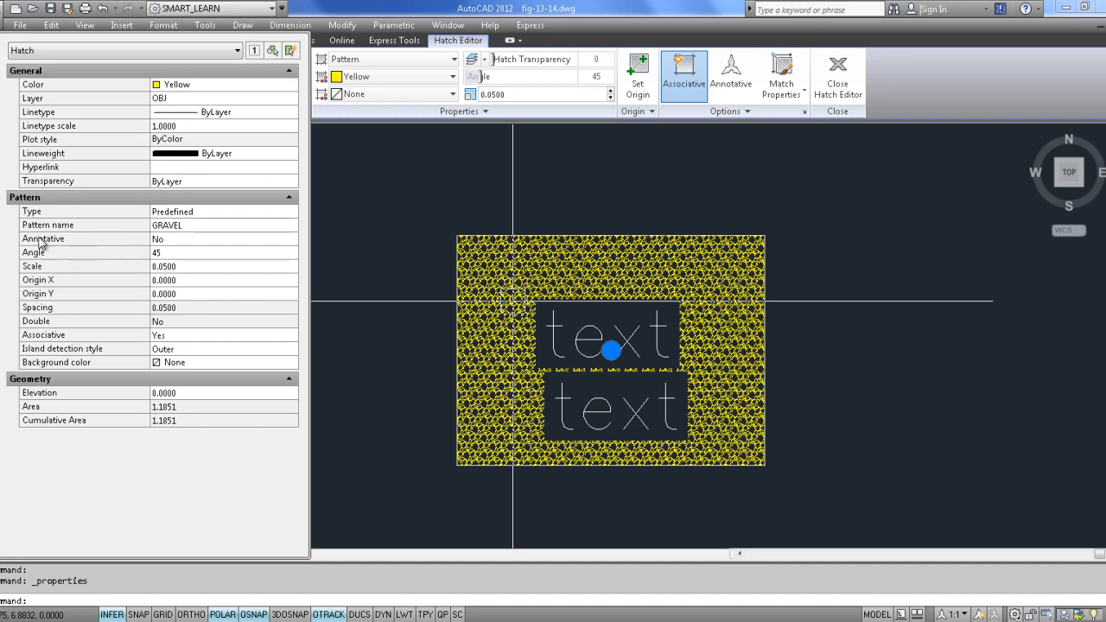
- Change the selected hatch's pattern name to AR-BRSTD from the other predefined patterns
{"action": "left_click", "coordinate": [183, 225]}
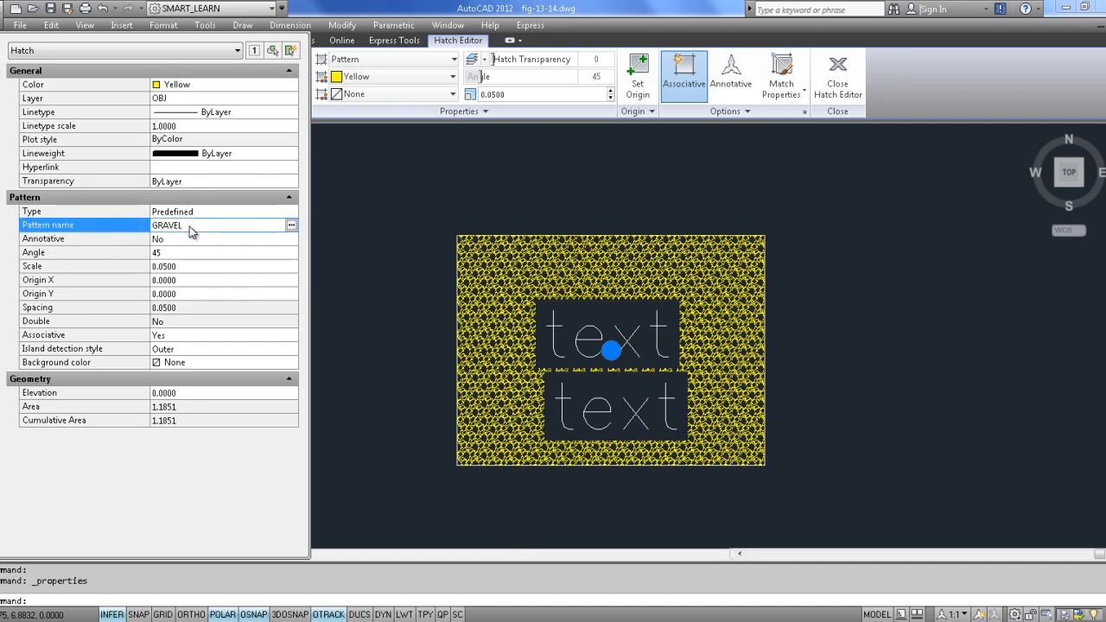
{"action": "left_click", "coordinate": [291, 226]}
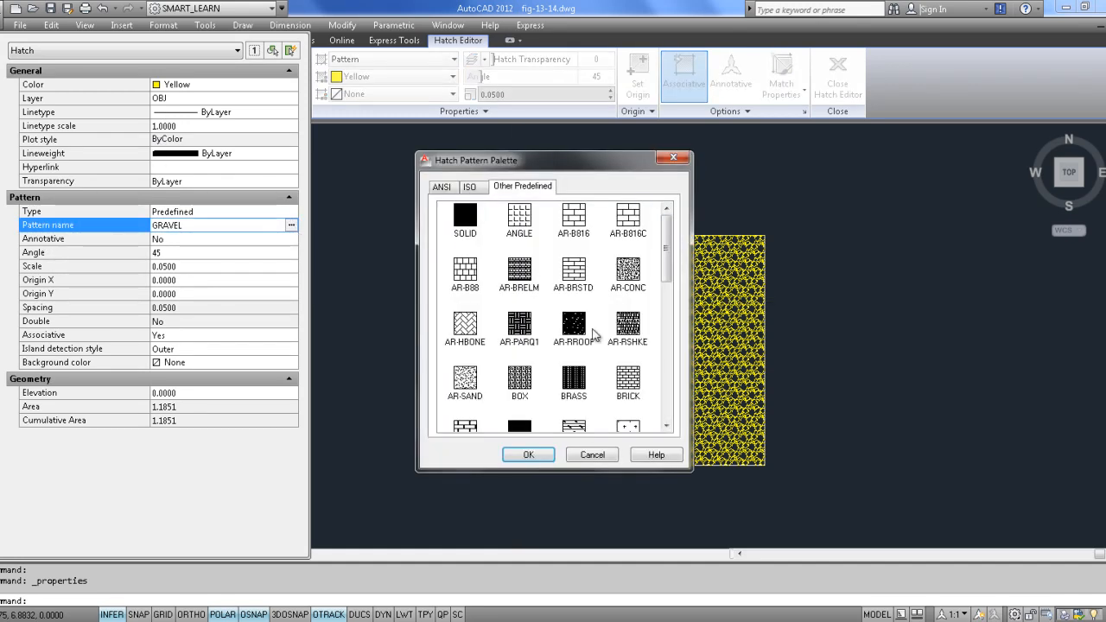
{"action": "left_click", "coordinate": [573, 270]}
{"action": "left_click", "coordinate": [526, 455]}
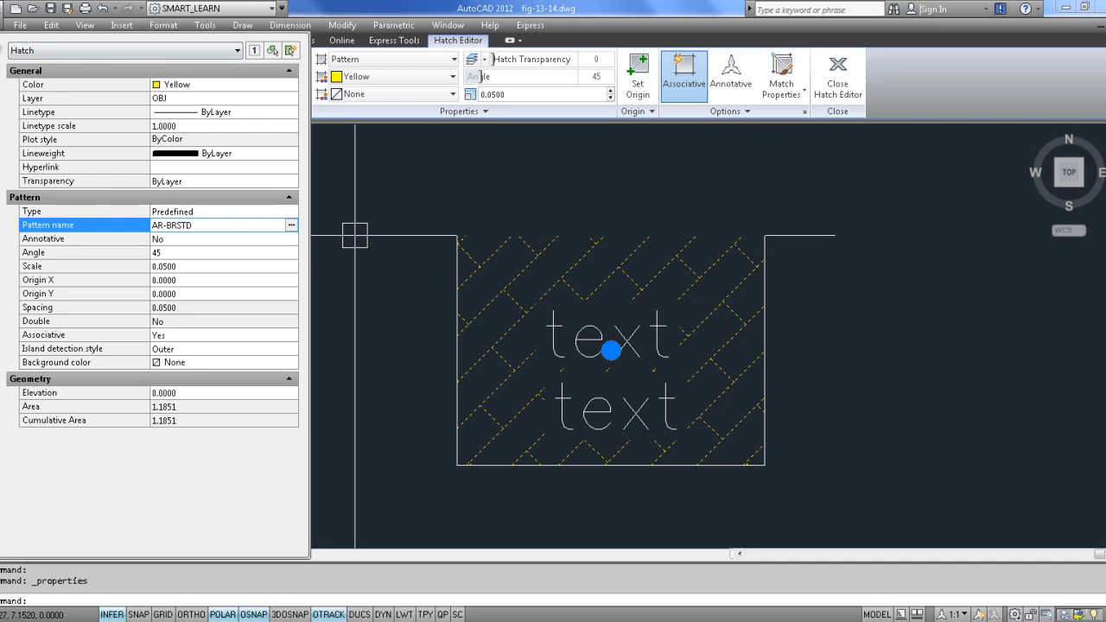
- Switch to Adobe Reader and advance to slide 28, reviewing hatch boundary editing, hatch trimming, hatching blocks and the BOUNDARY command
{"action": "key", "text": "ctrl+1"}
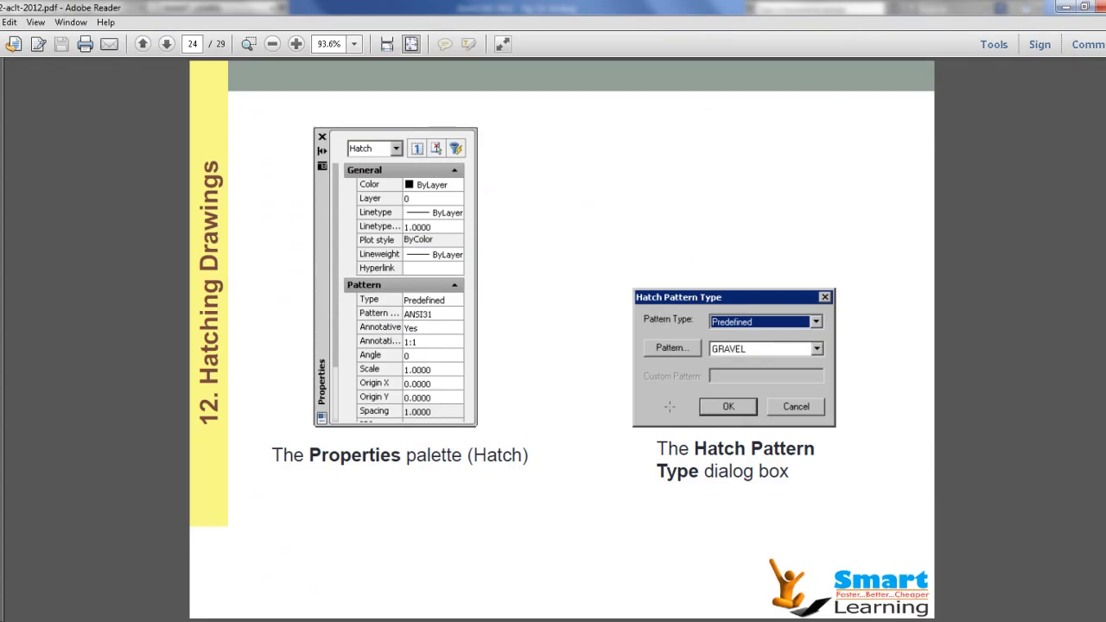
{"action": "scroll", "coordinate": [670, 407], "scroll_direction": "down", "scroll_amount": 1}
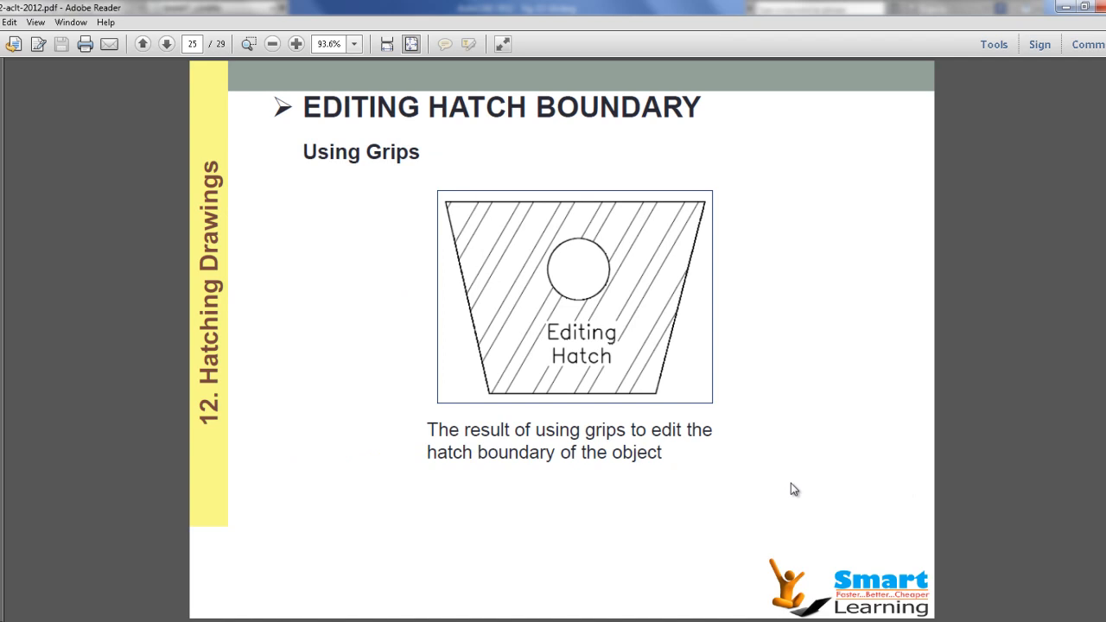
{"action": "scroll", "coordinate": [791, 483], "scroll_direction": "down", "scroll_amount": 1}
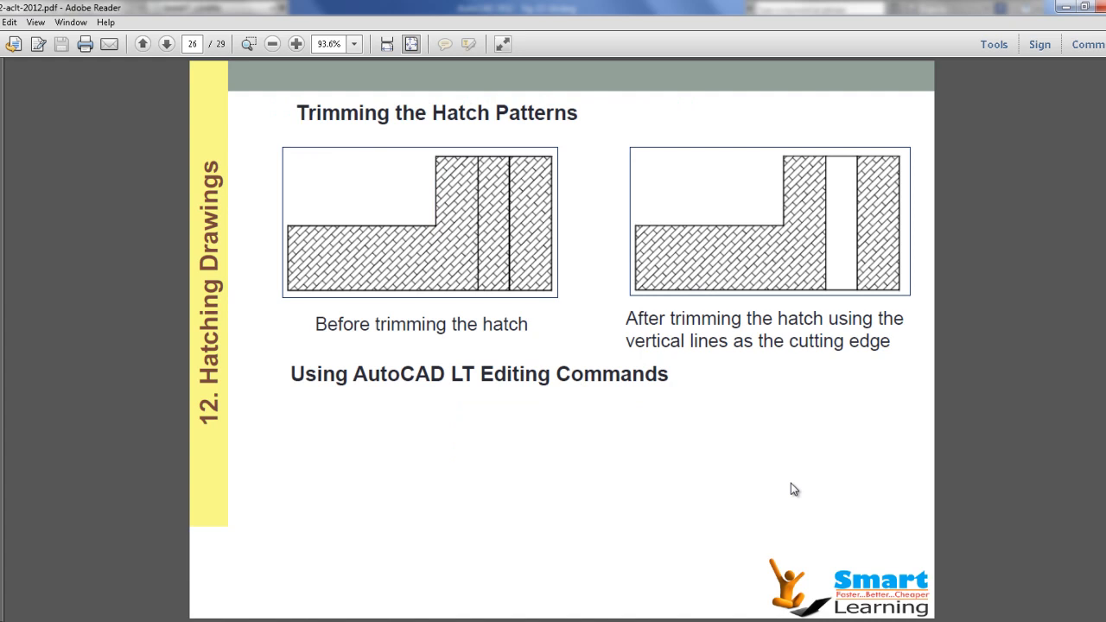
{"action": "scroll", "coordinate": [794, 489], "scroll_direction": "down", "scroll_amount": 1}
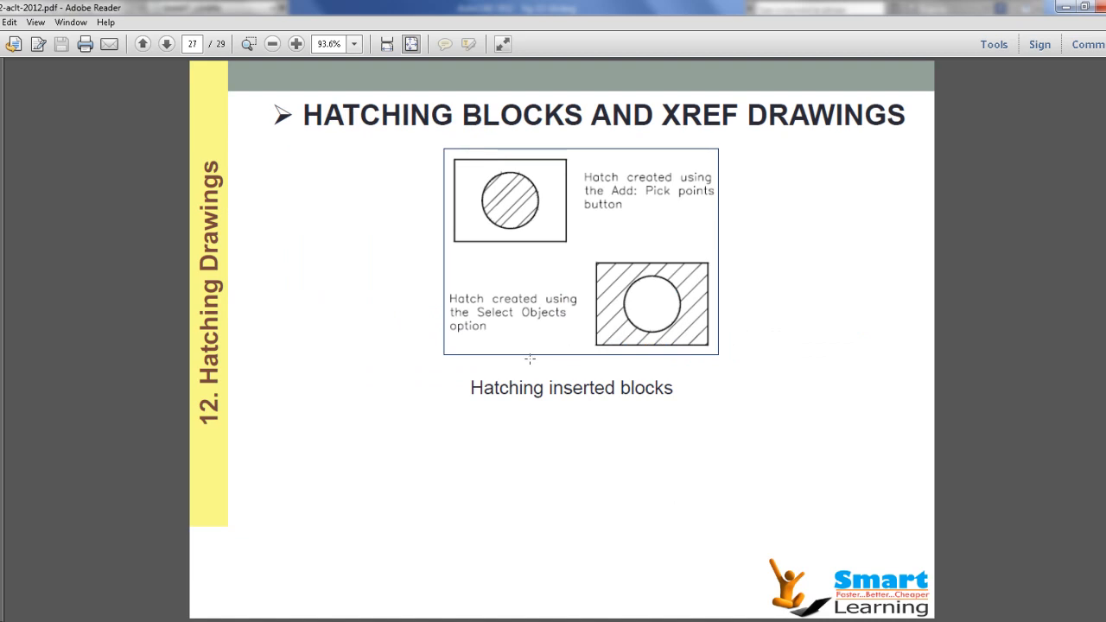
{"action": "scroll", "coordinate": [529, 359], "scroll_direction": "down", "scroll_amount": 1}
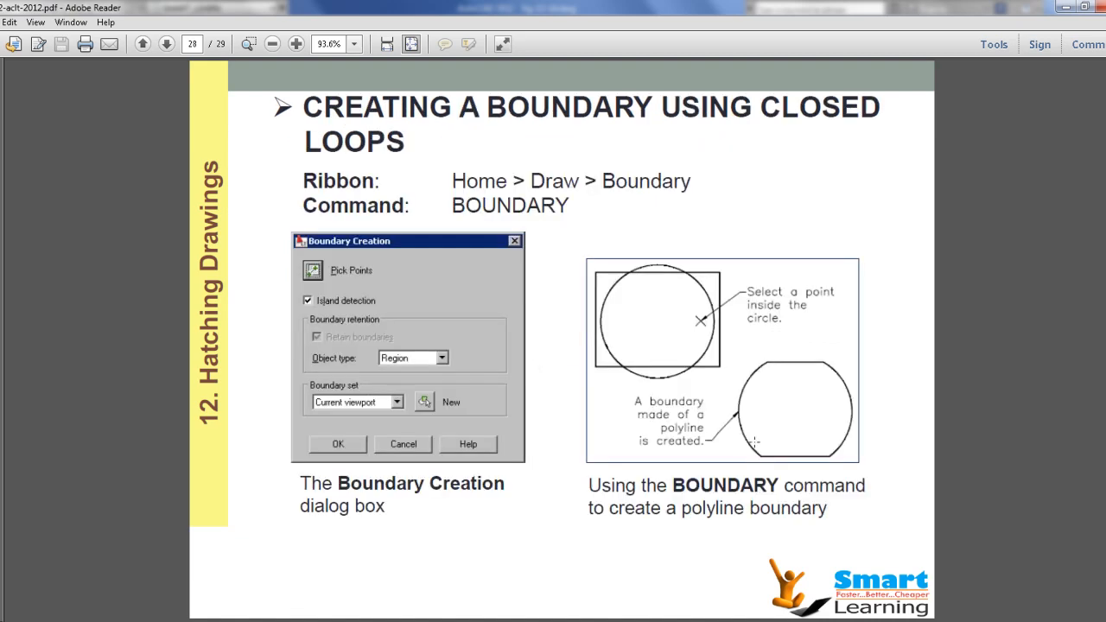